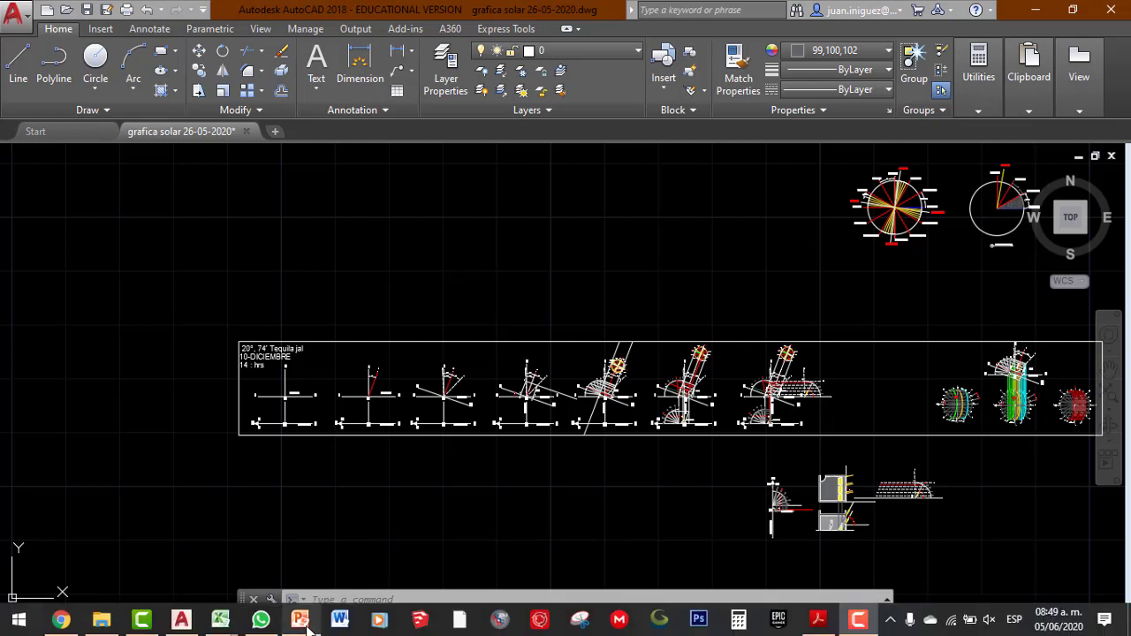
- Switch to Excel and review the third-partial homework sheet of the Geometría Descriptiva II workbook and the HORARIO_30_09_2019 class schedule
mouse_move(267, 629)
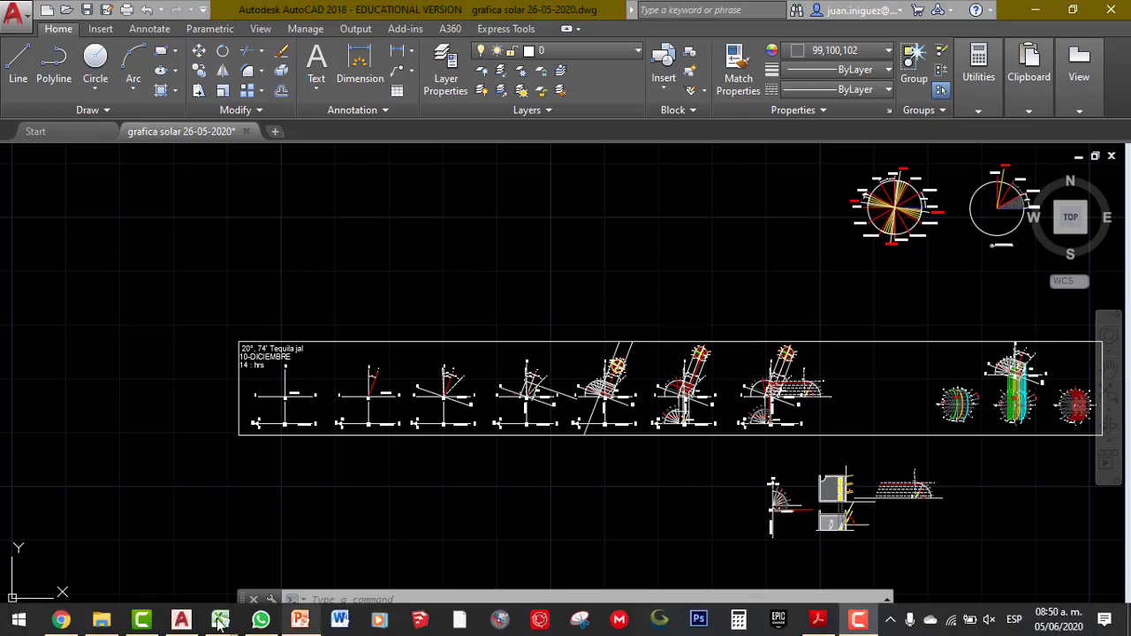
mouse_move(220, 621)
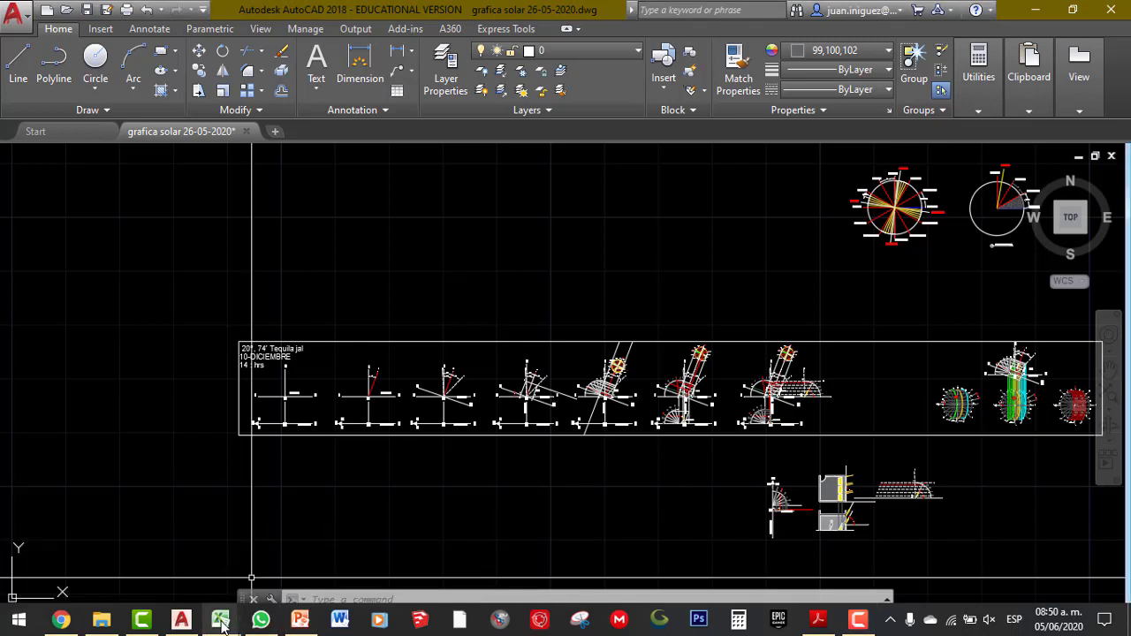
left_click(428, 540)
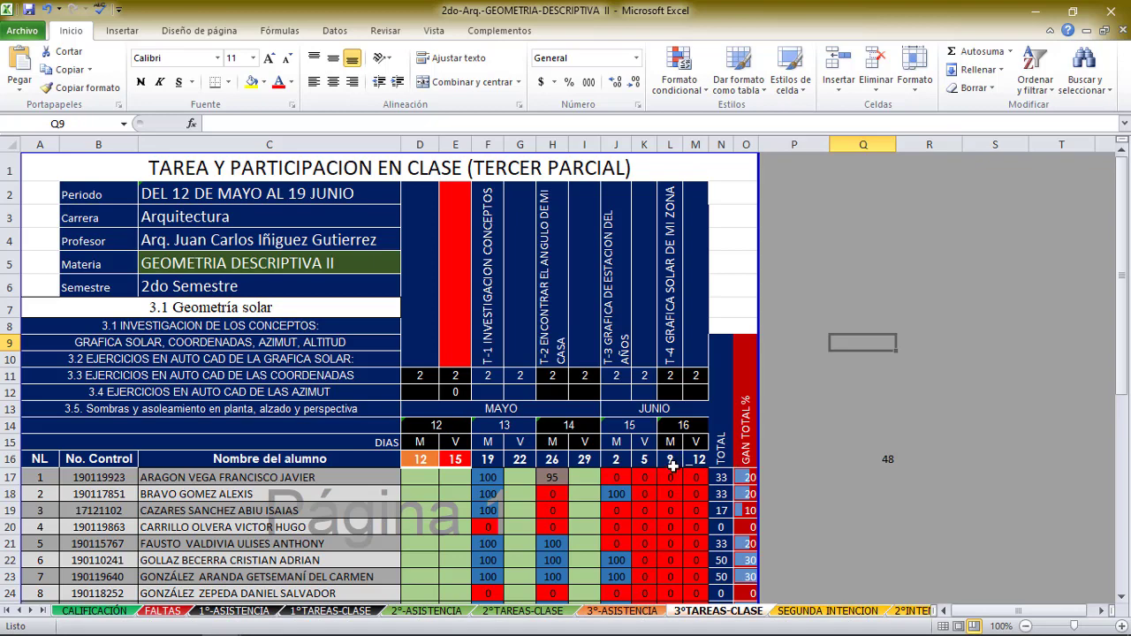
mouse_move(220, 617)
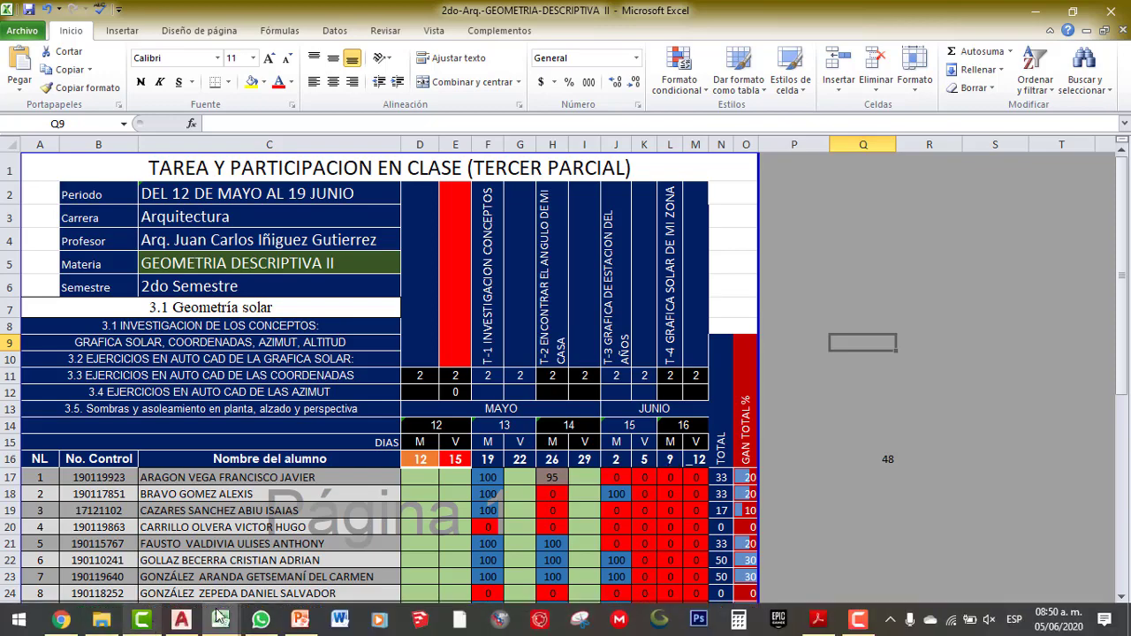
left_click(111, 564)
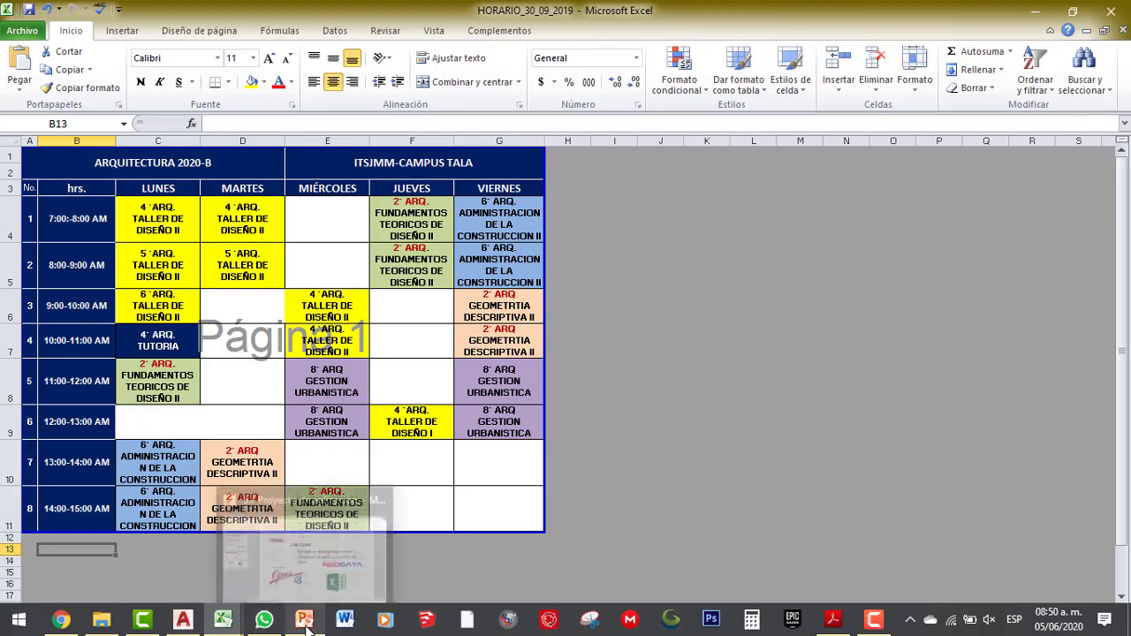
- Switch to AutoCAD and examine the circular season charts with their month divisions and solstice and equinox dates
mouse_move(187, 627)
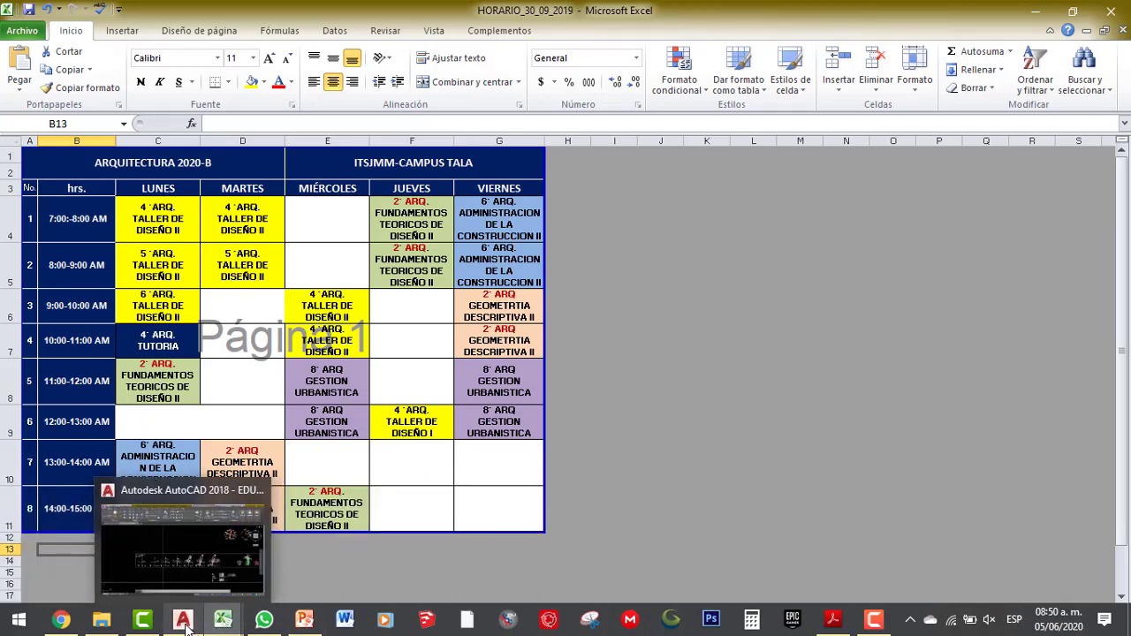
left_click(264, 548)
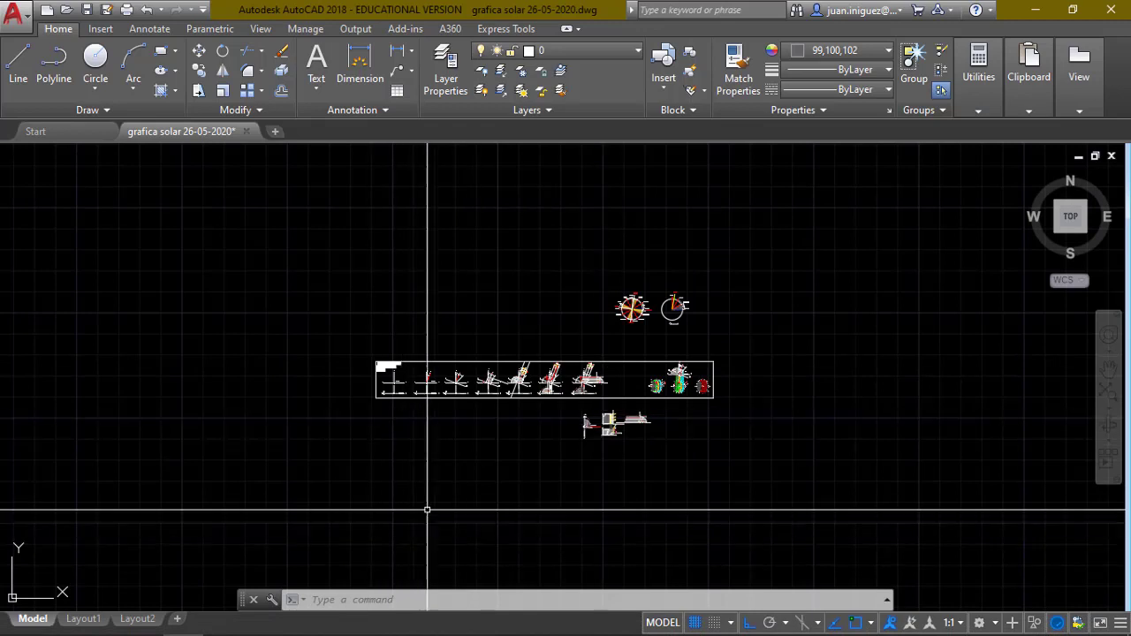
scroll(439, 413, "up", 4)
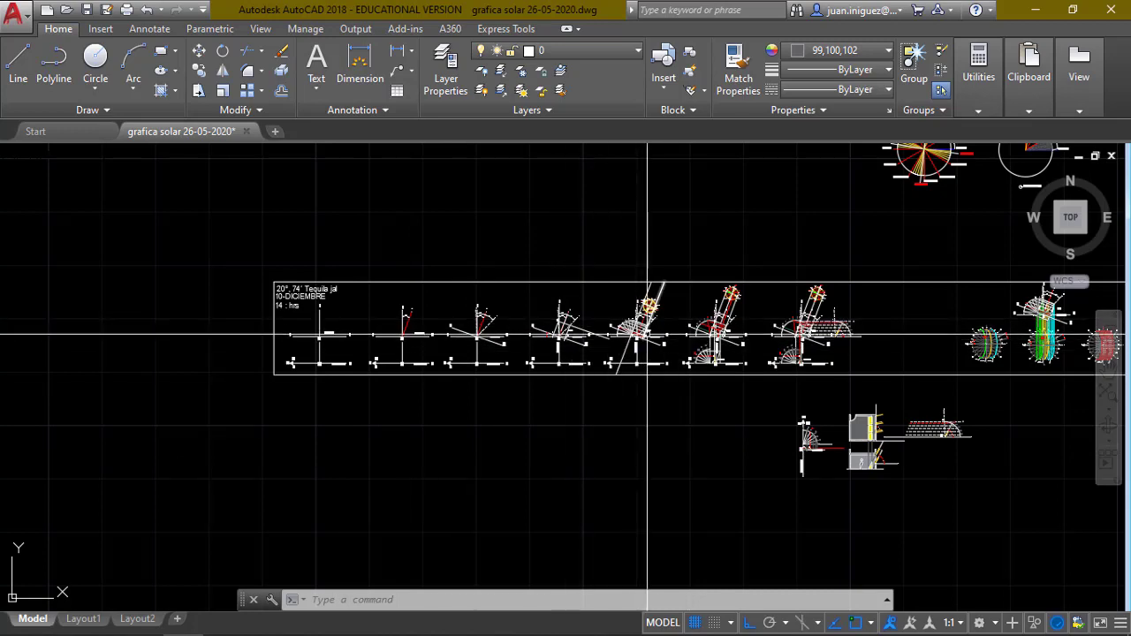
scroll(745, 331, "down", 2)
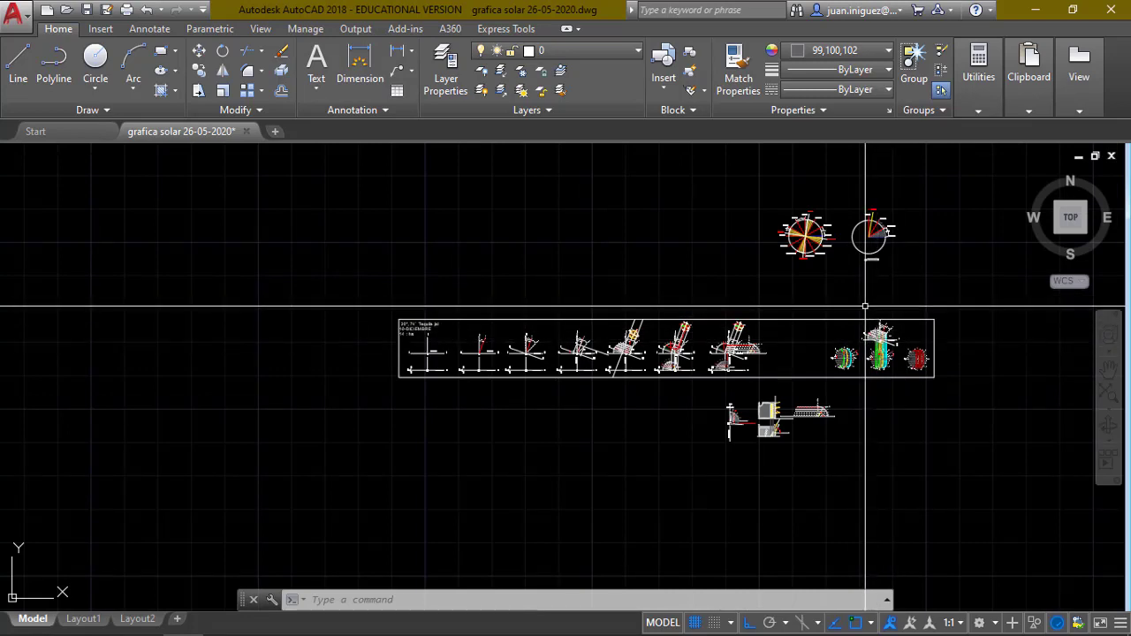
scroll(862, 265, "up", 2)
scroll(657, 202, "up", 6)
scroll(433, 306, "down", 4)
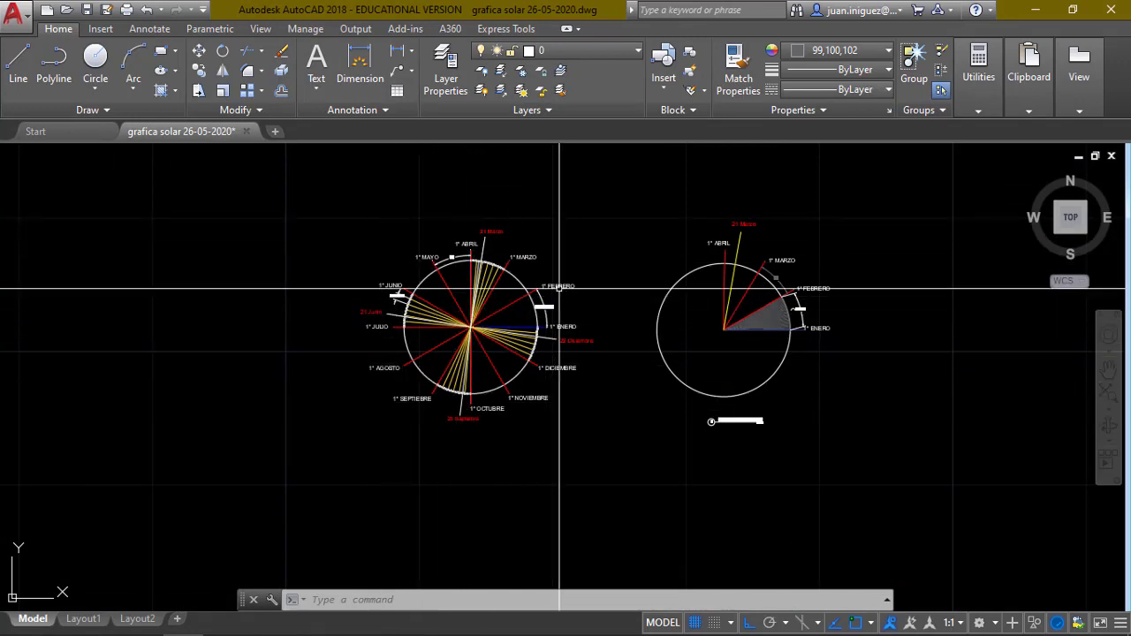
scroll(665, 351, "down", 2)
scroll(606, 341, "up", 4)
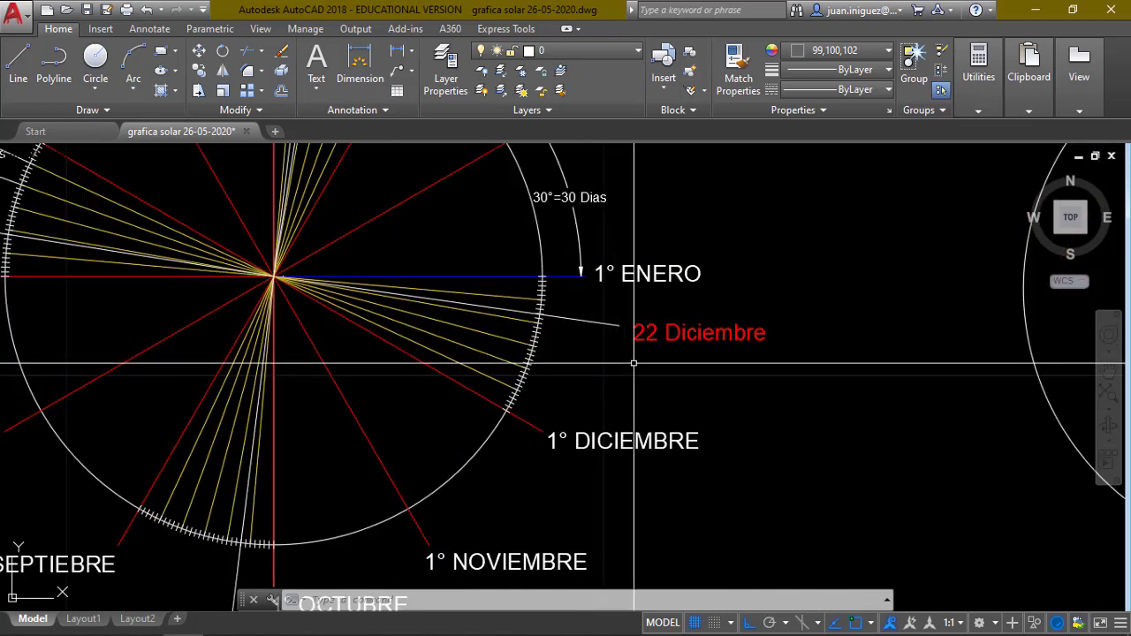
scroll(735, 334, "down", 2)
scroll(735, 334, "down", 2)
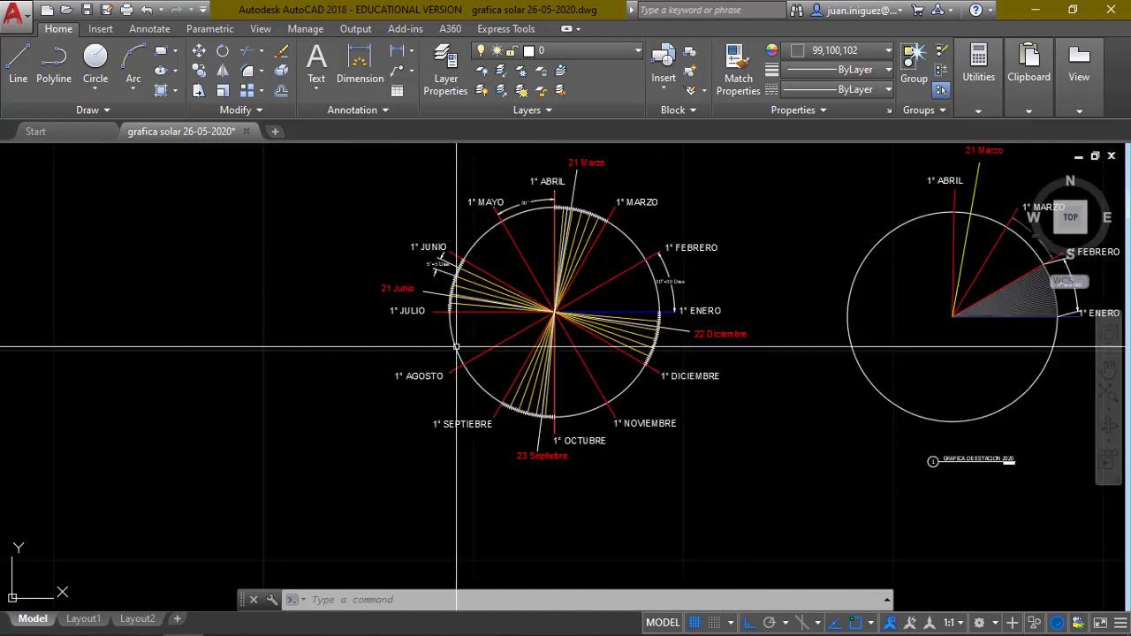
scroll(623, 318, "down", 2)
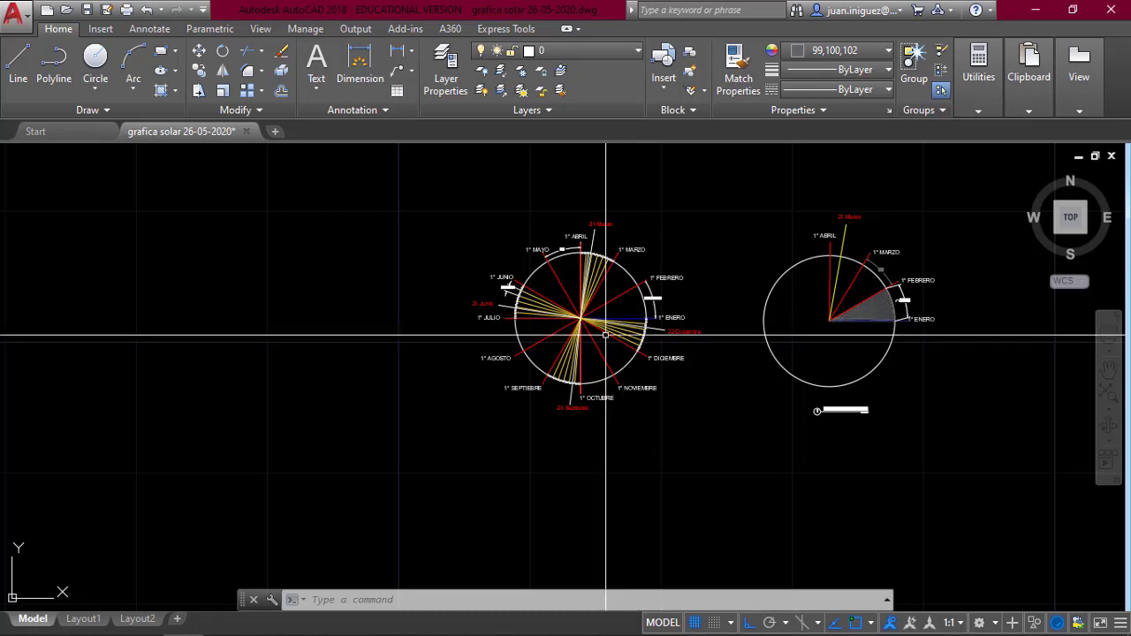
- Examine the location, date and hour note at the start of the framed solar chart exercise strip
scroll(694, 242, "down", 3)
scroll(716, 360, "down", 2)
scroll(303, 449, "up", 2)
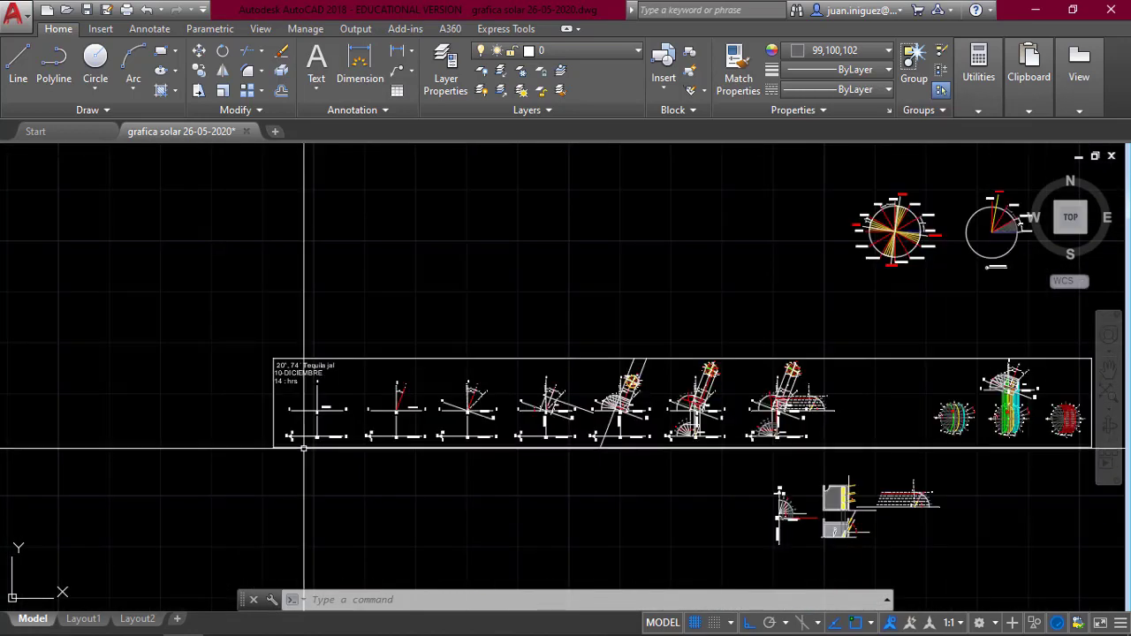
scroll(285, 374, "up", 4)
scroll(263, 299, "up", 1)
scroll(263, 298, "up", 2)
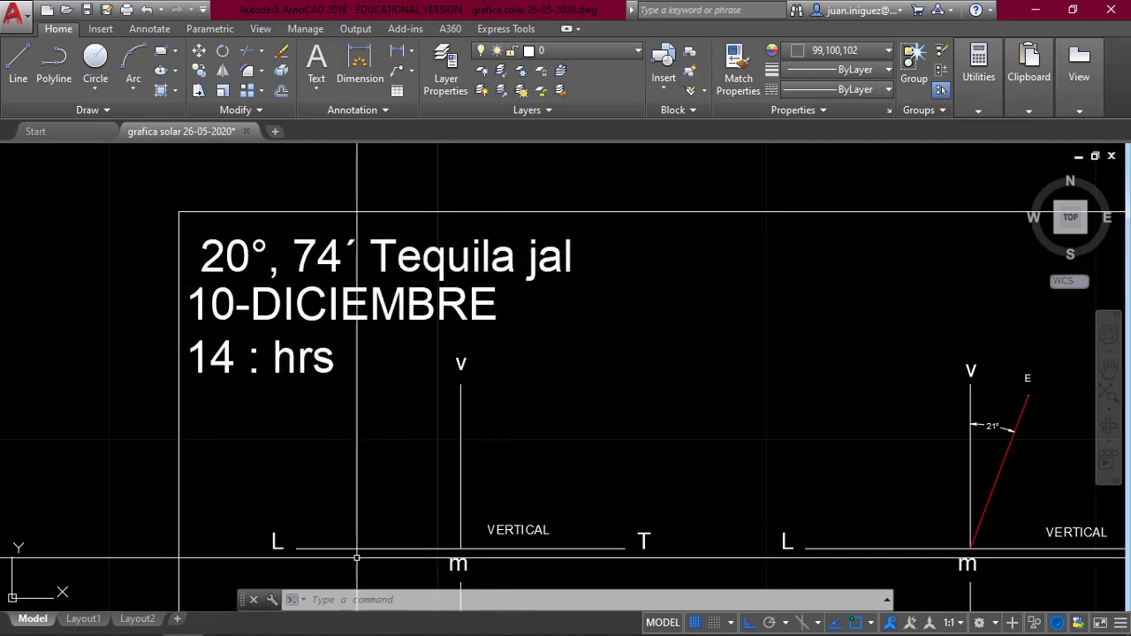
- Launch Google Earth Pro from the installed programs
mouse_move(222, 629)
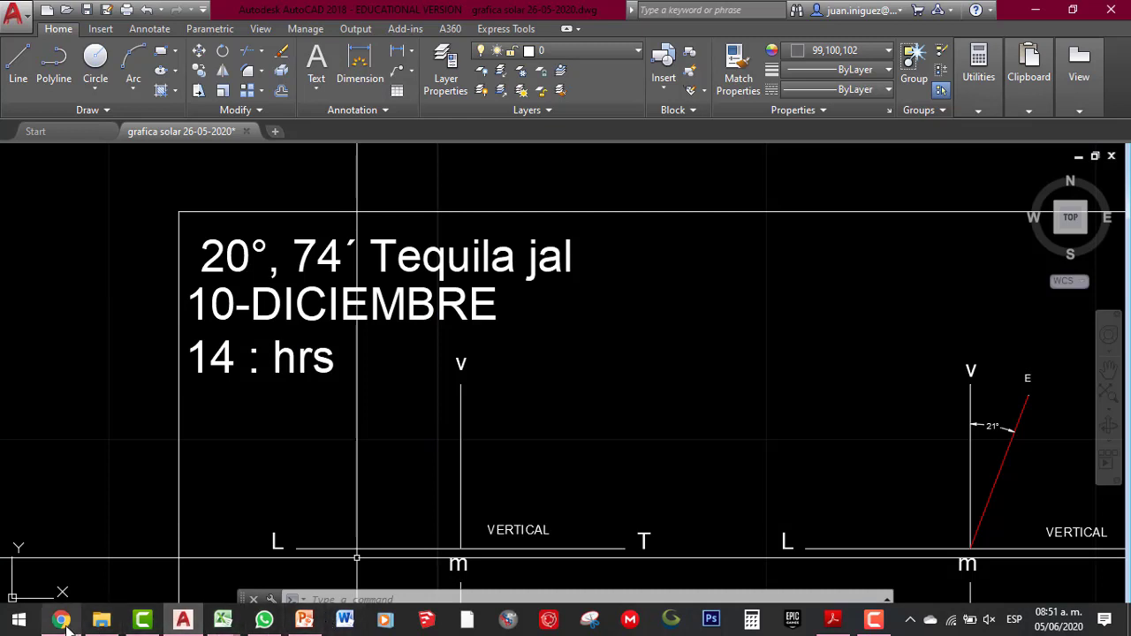
mouse_move(67, 624)
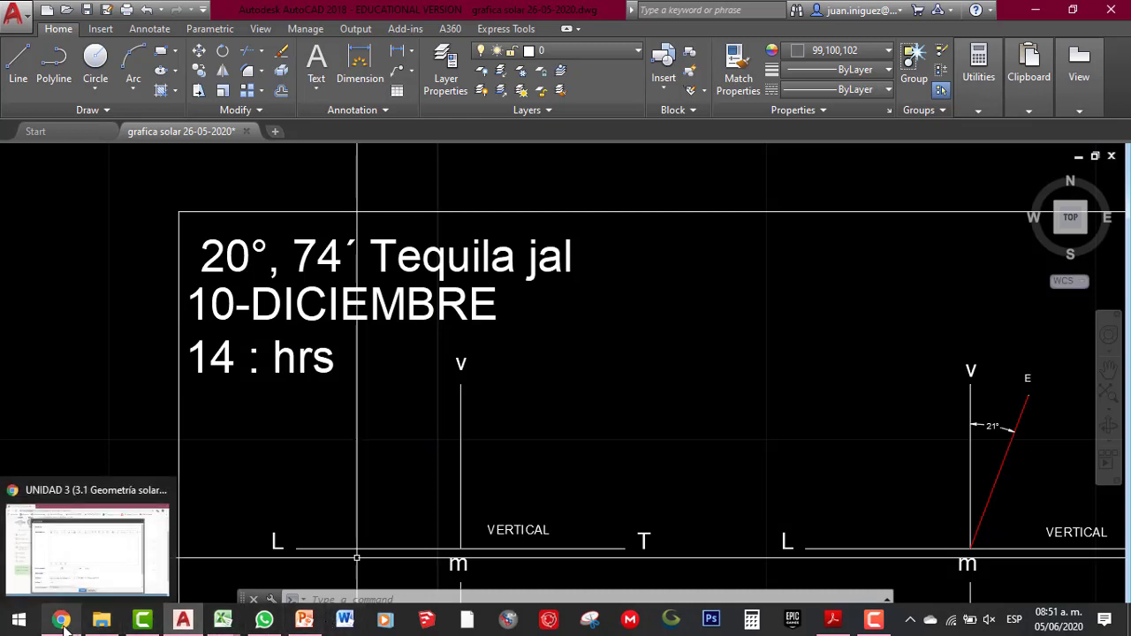
left_click(19, 618)
scroll(129, 424, "down", 3)
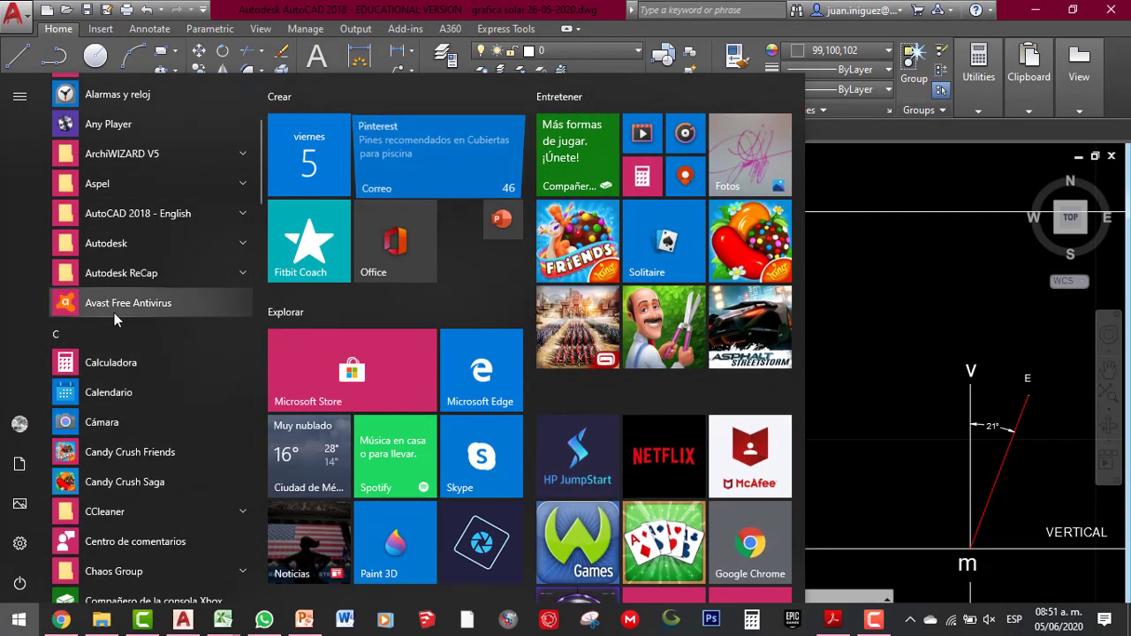
scroll(114, 313, "down", 2)
scroll(98, 449, "down", 4)
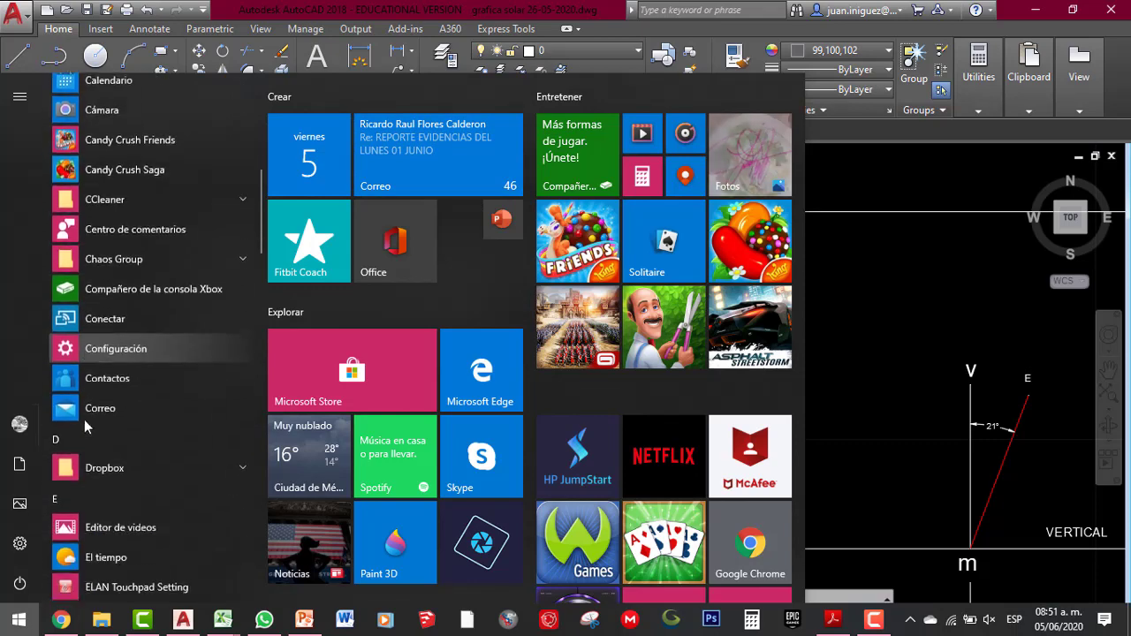
scroll(101, 451, "down", 3)
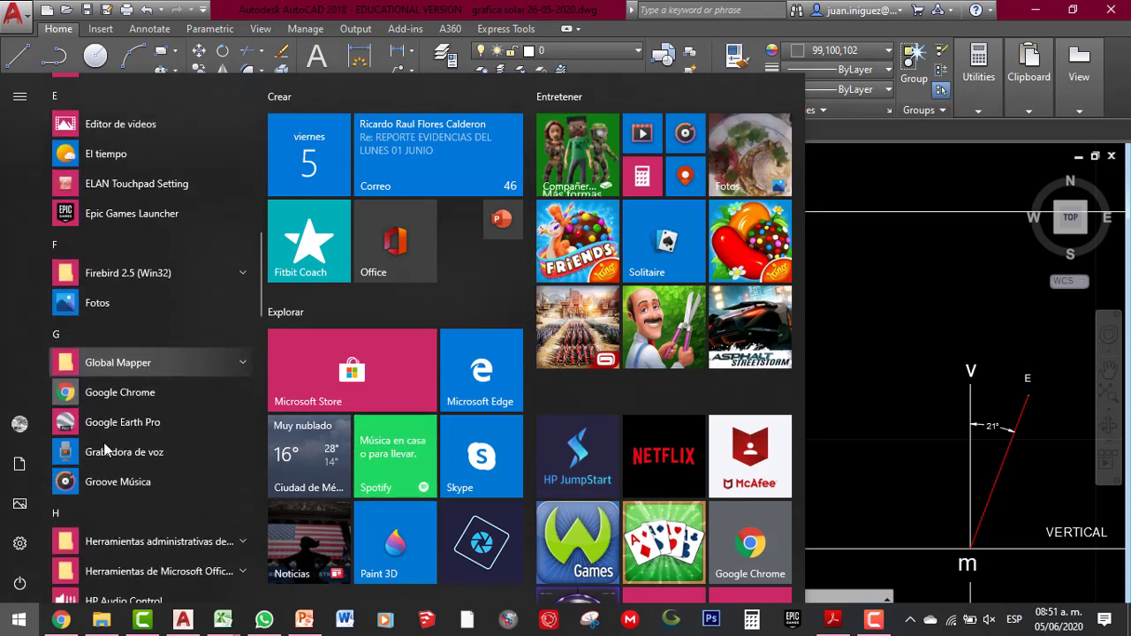
left_click(112, 424)
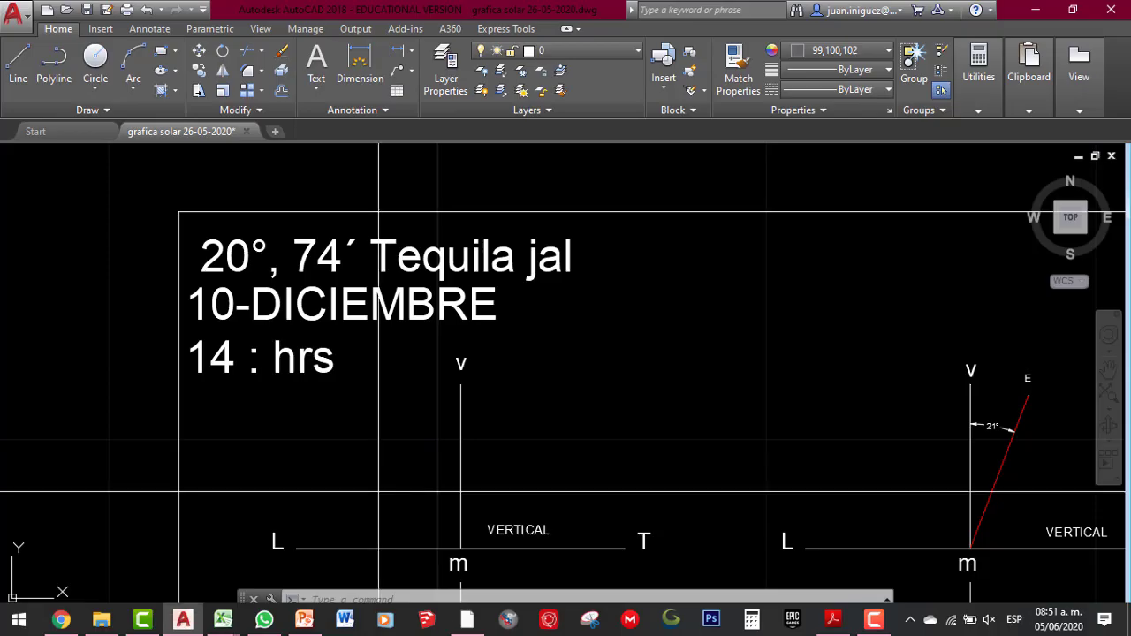
left_click(385, 488)
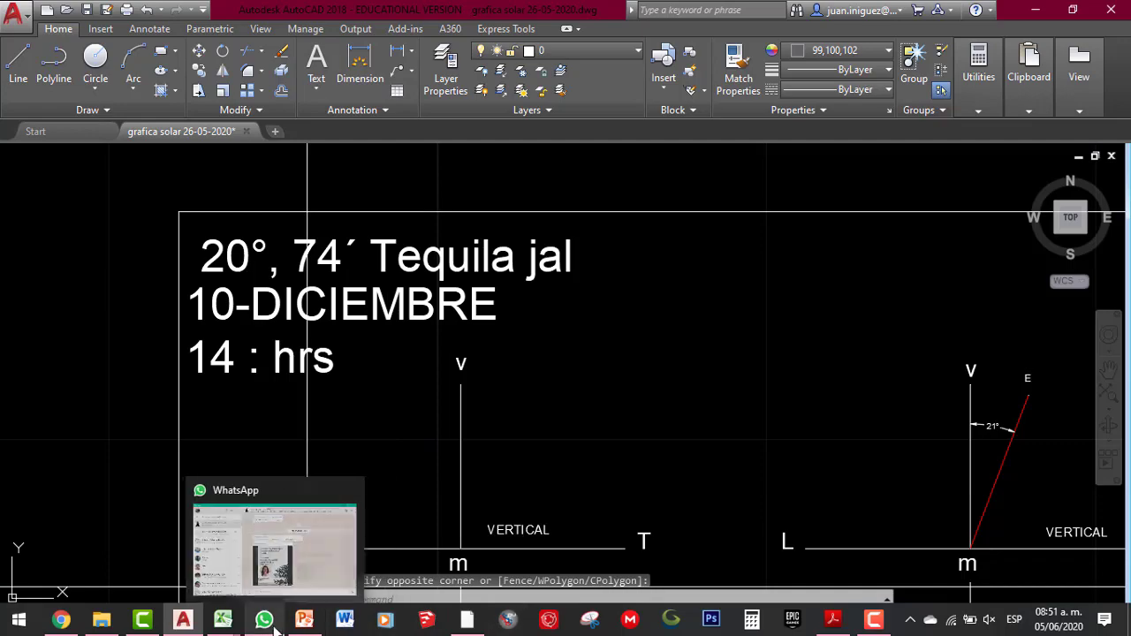
mouse_move(304, 619)
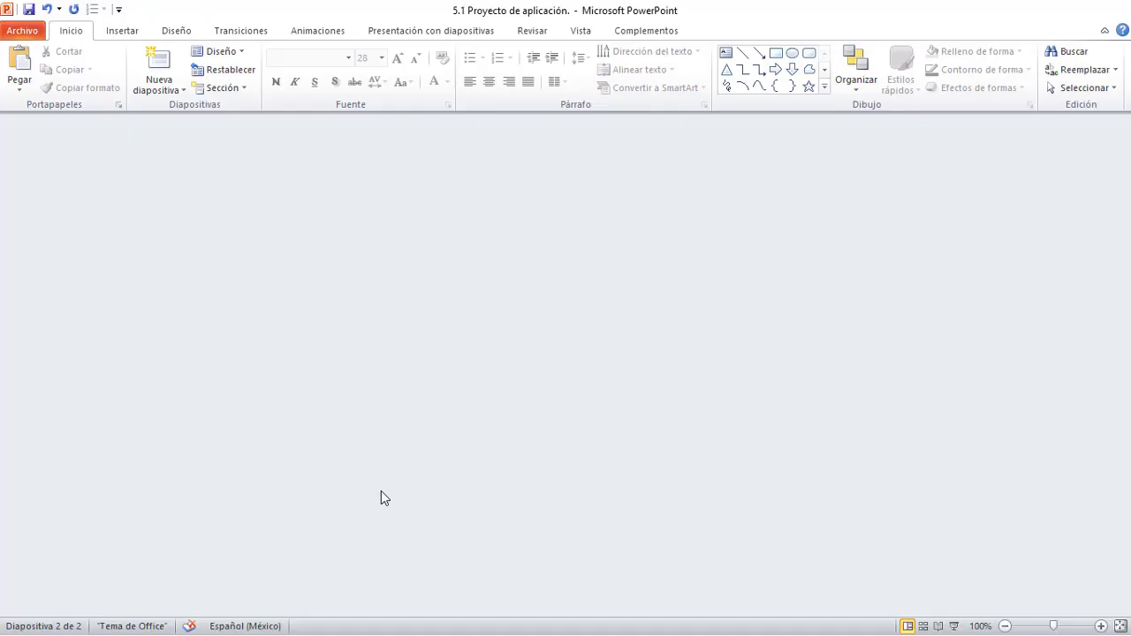
left_click(380, 491)
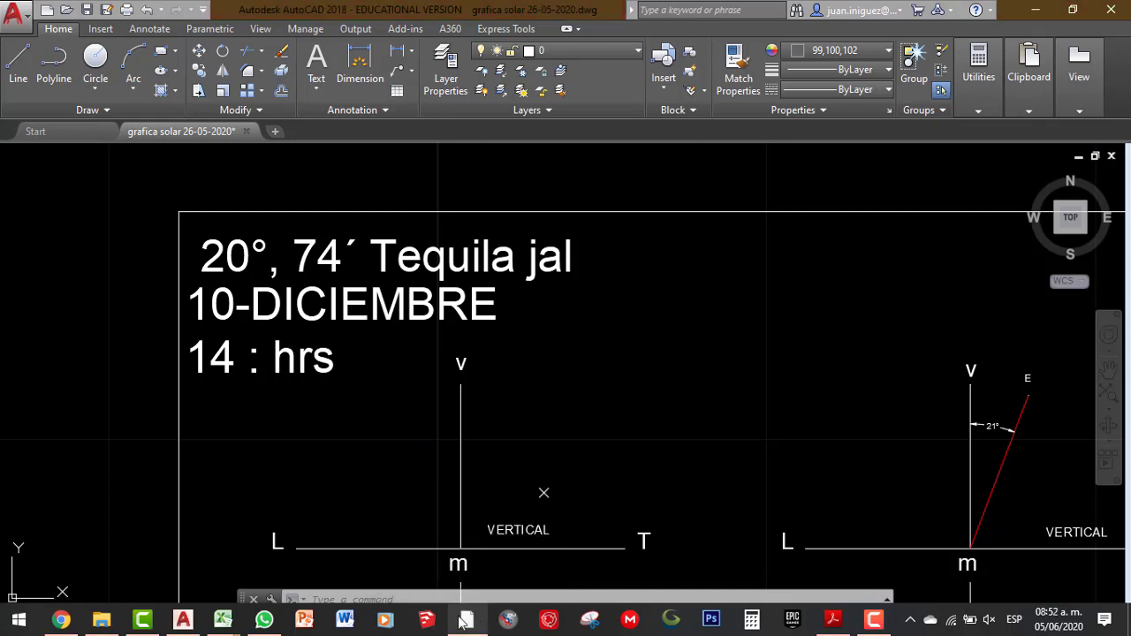
- Switch to Google Earth Pro, dismiss the startup tips and search for TEQUILA JAL
left_click(469, 623)
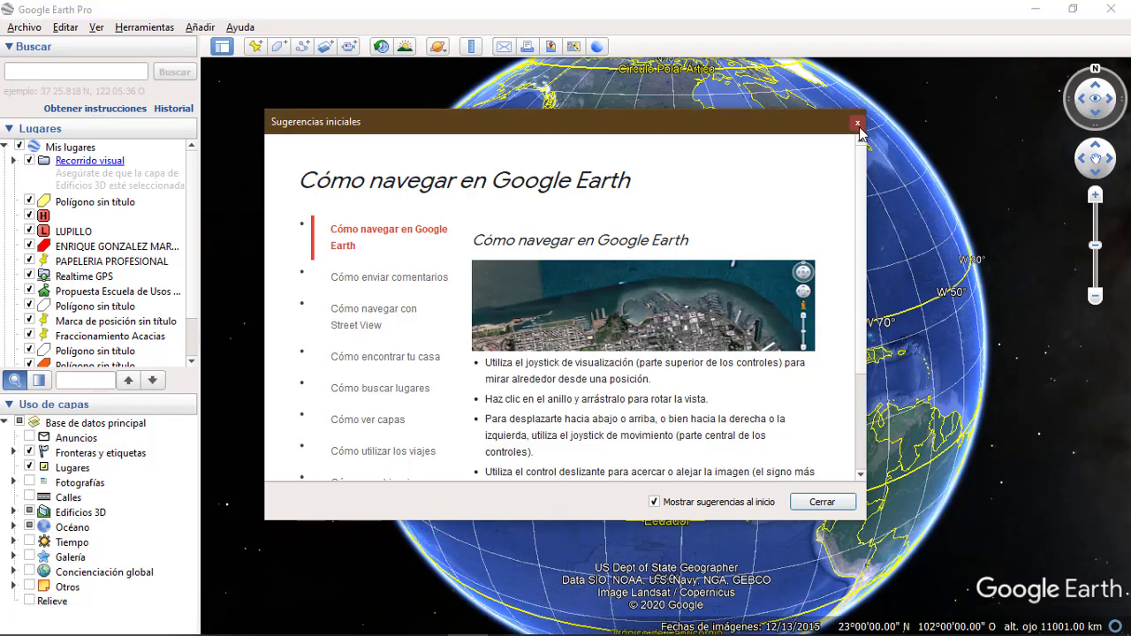
left_click(859, 121)
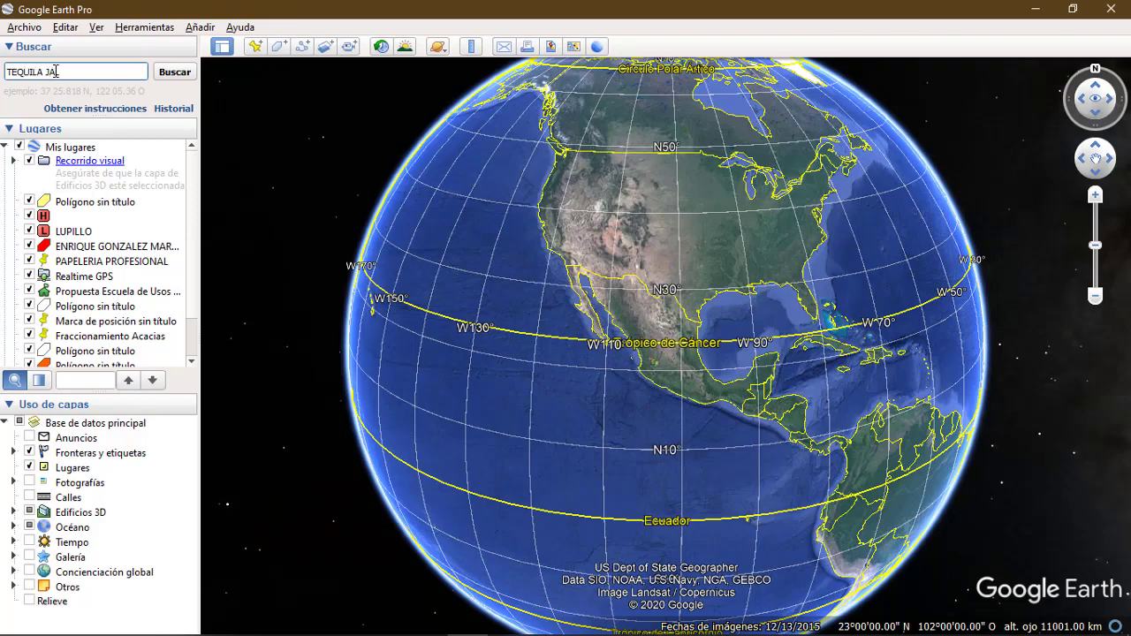
key("Return")
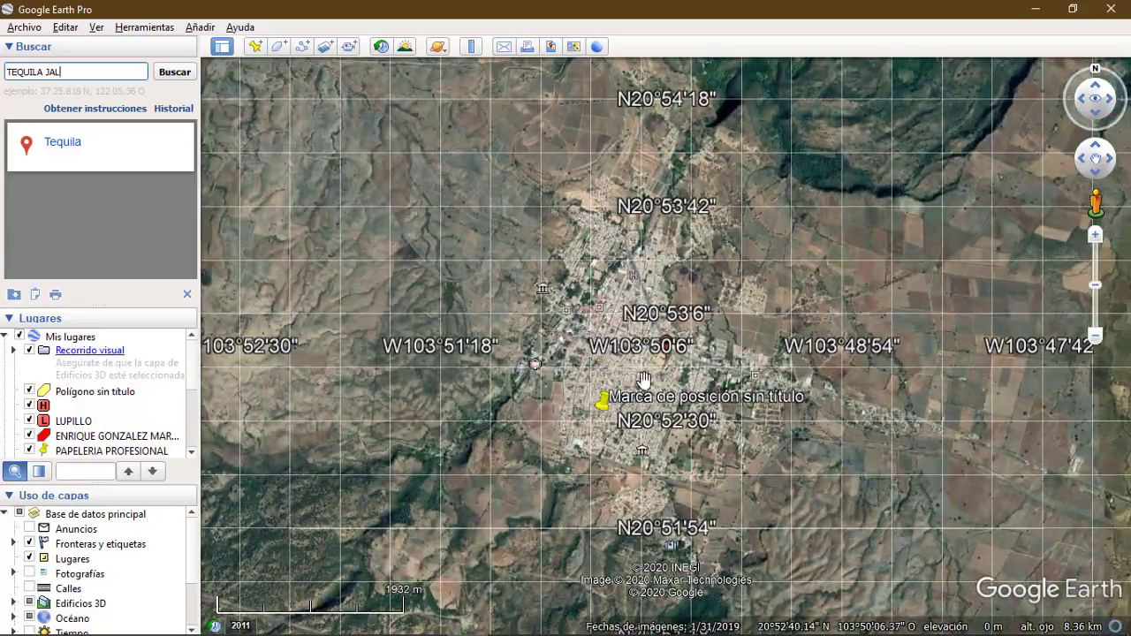
- Examine the streets of Tequila around the road junction southeast of the football fields and read the latitude of a site there
scroll(643, 378, "down", 5)
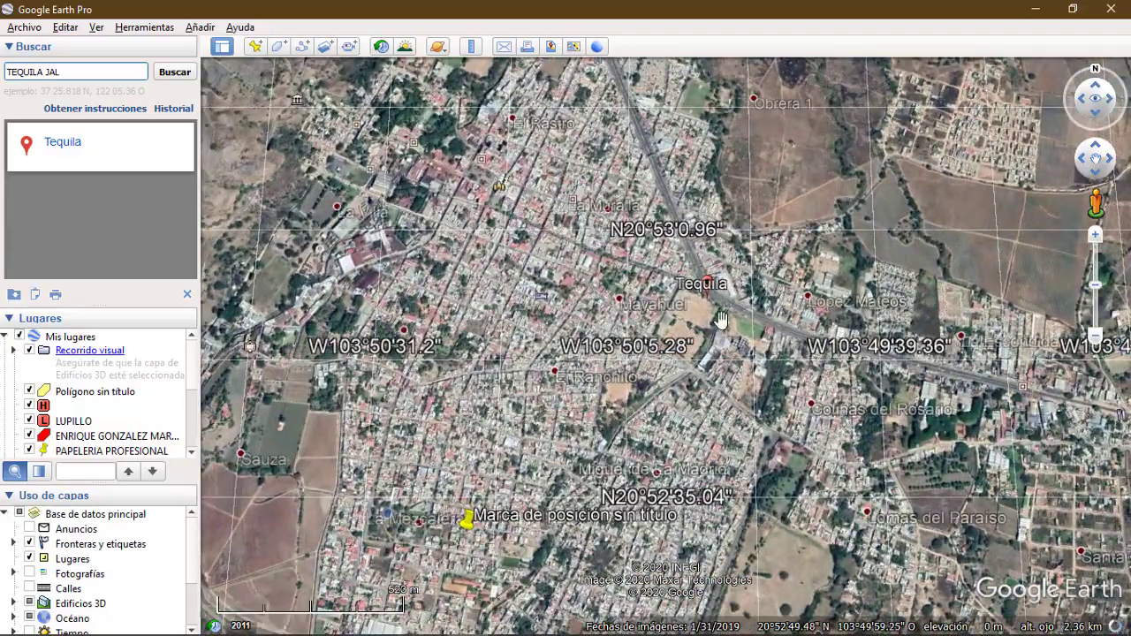
scroll(721, 318, "up", 3)
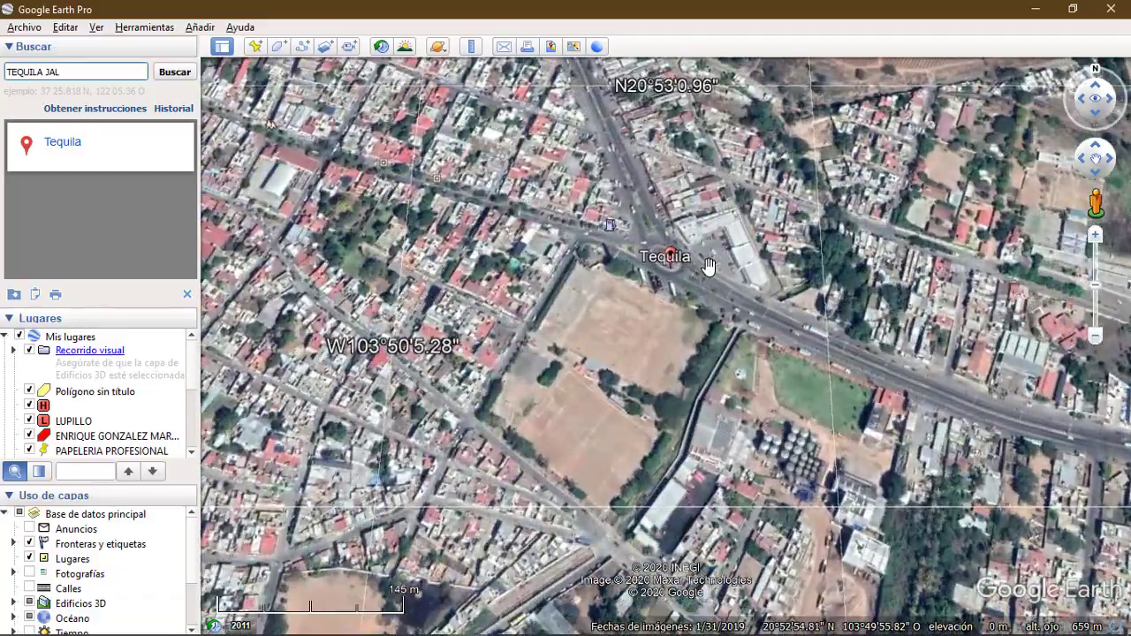
scroll(510, 455, "down", 2)
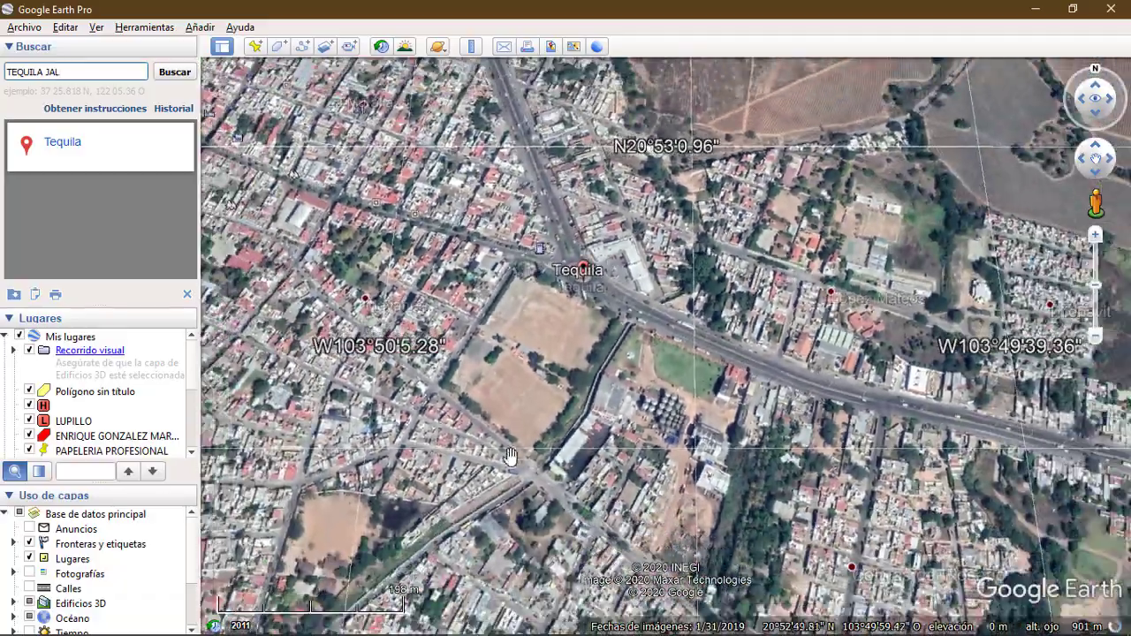
scroll(510, 455, "up", 3)
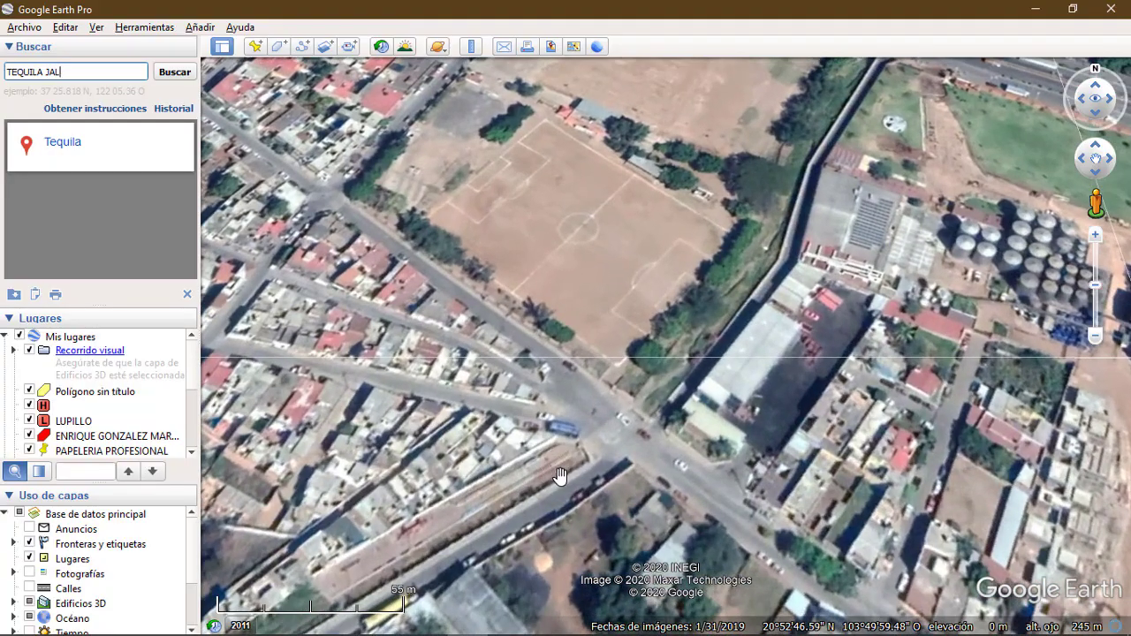
left_click_drag(559, 475, 475, 330)
scroll(476, 330, "down", 5)
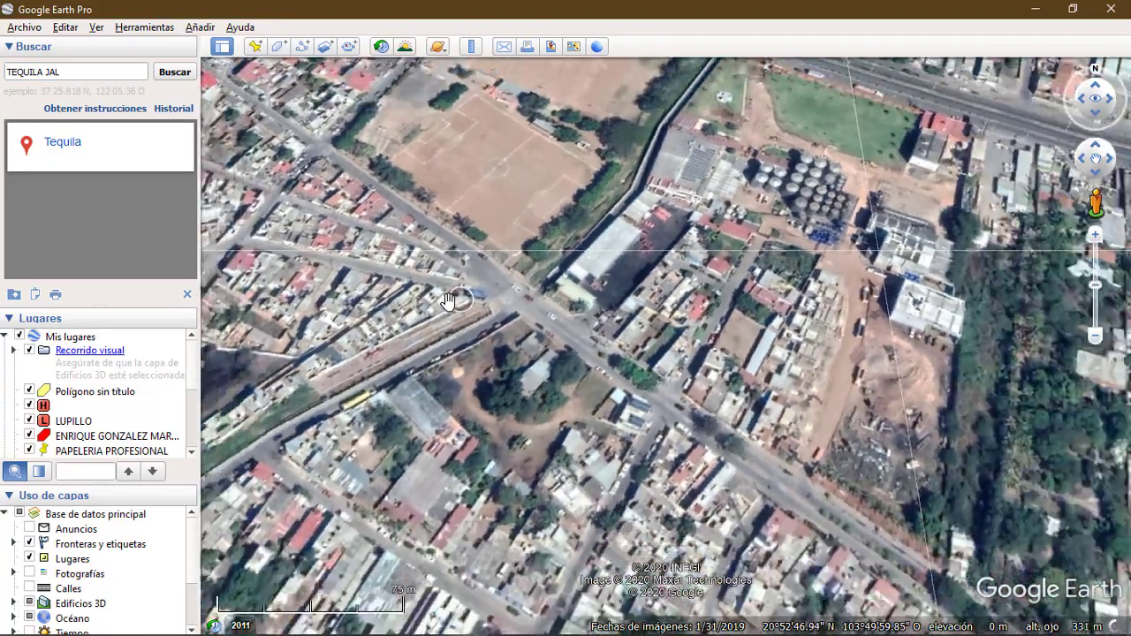
scroll(558, 456, "up", 4)
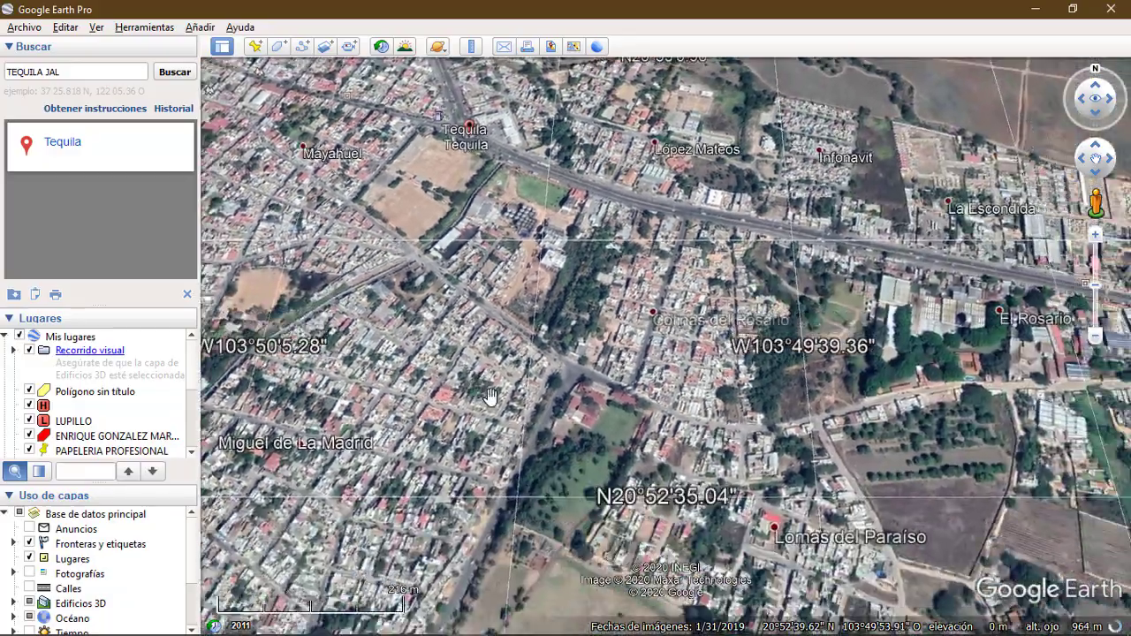
scroll(547, 368, "up", 2)
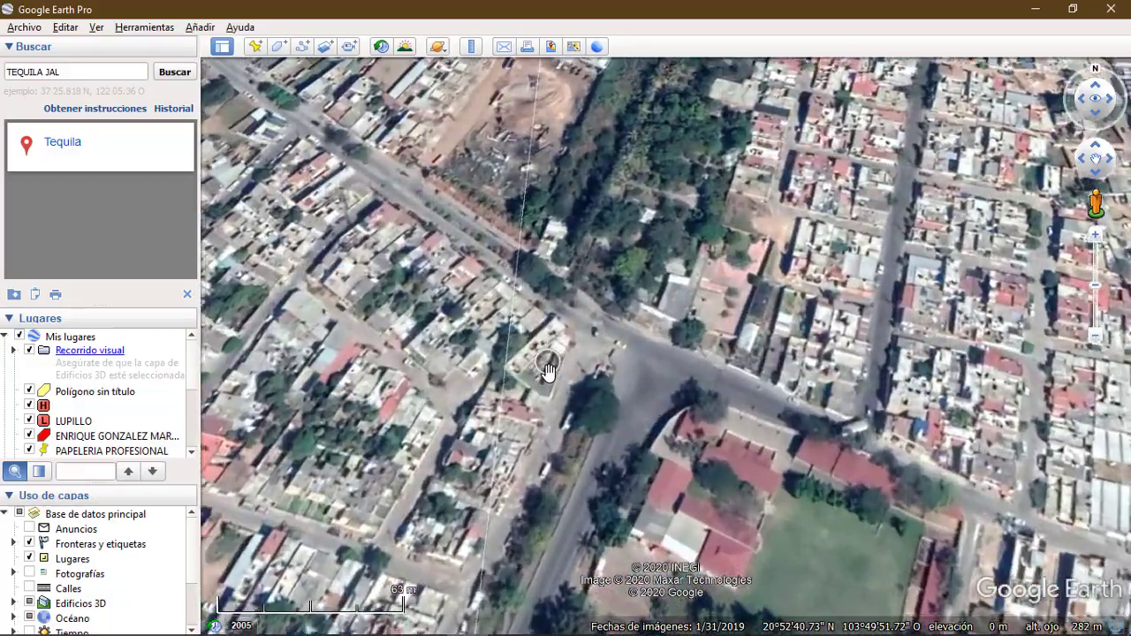
scroll(547, 370, "up", 1)
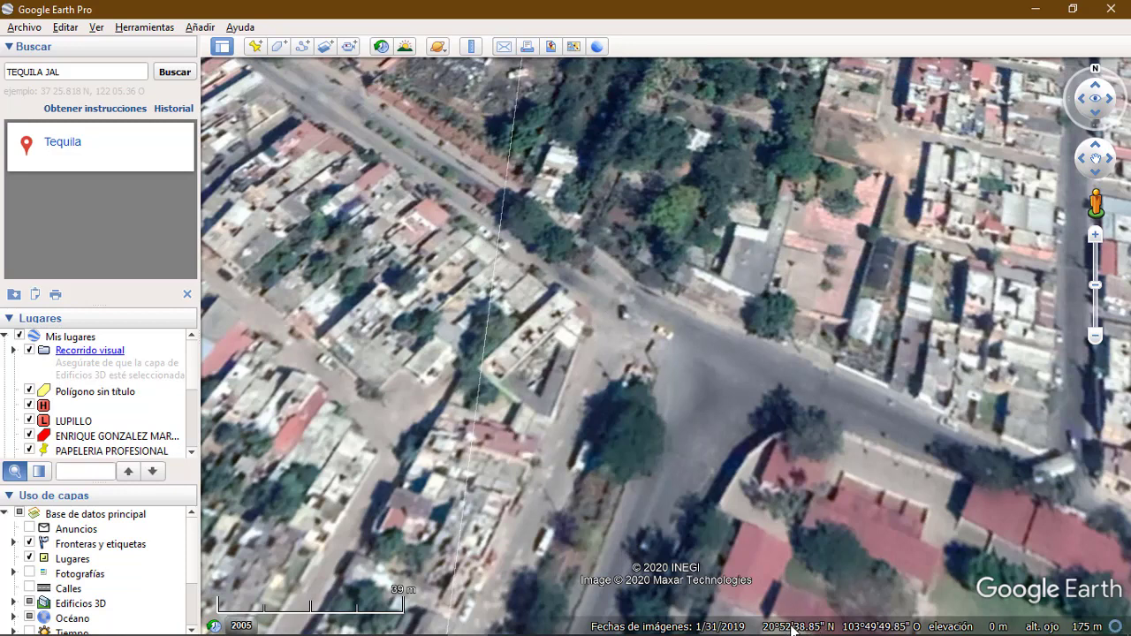
- Switch to AutoCAD and check the latitude line of the Tequila note in the first frame
mouse_move(398, 632)
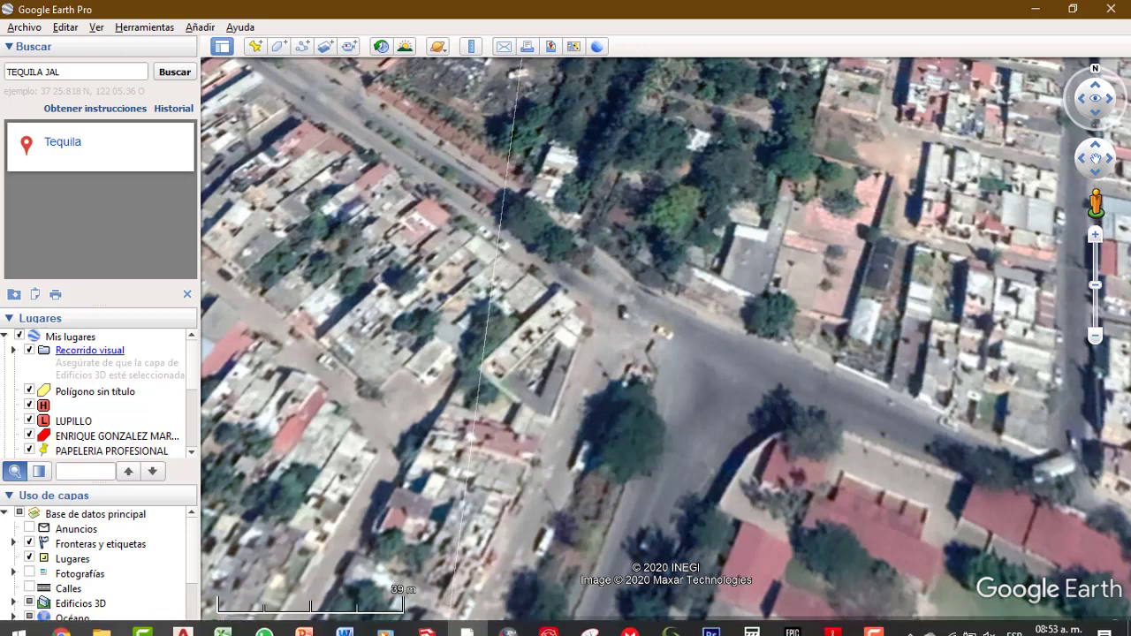
left_click(183, 621)
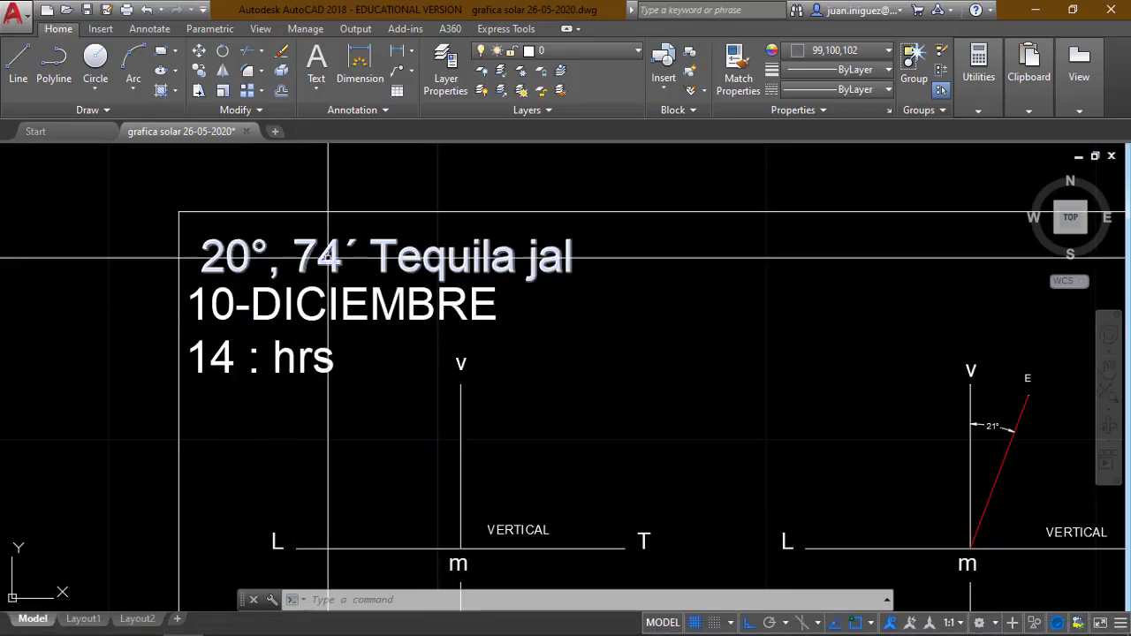
left_click(300, 261)
key("Escape")
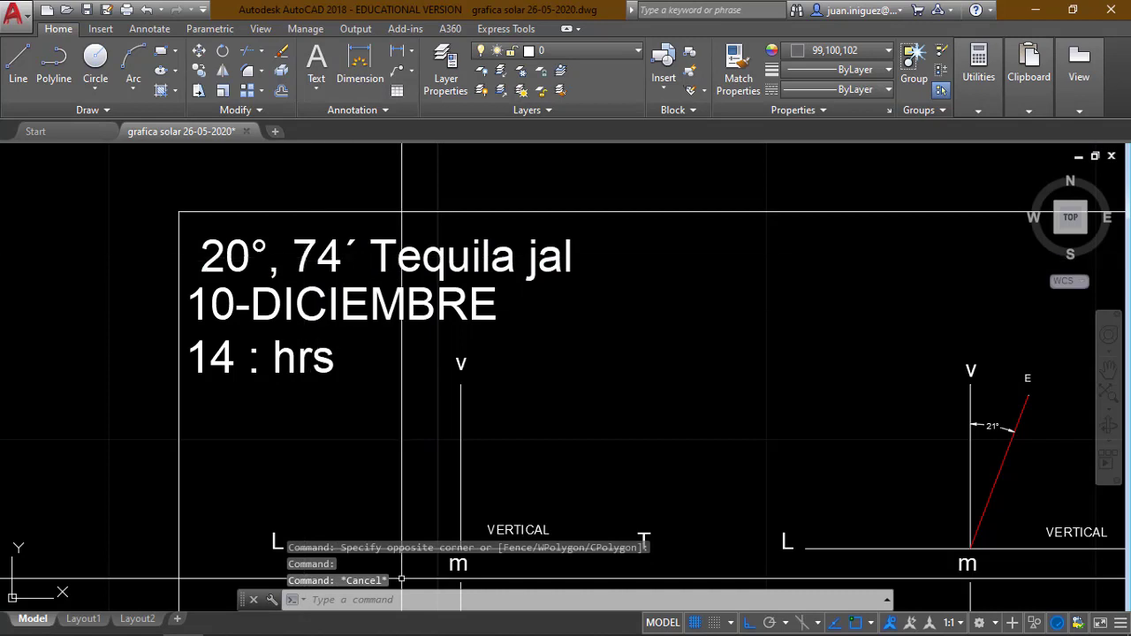
- Return to Google Earth Pro and reread the latitude of the Tequila site
mouse_move(475, 617)
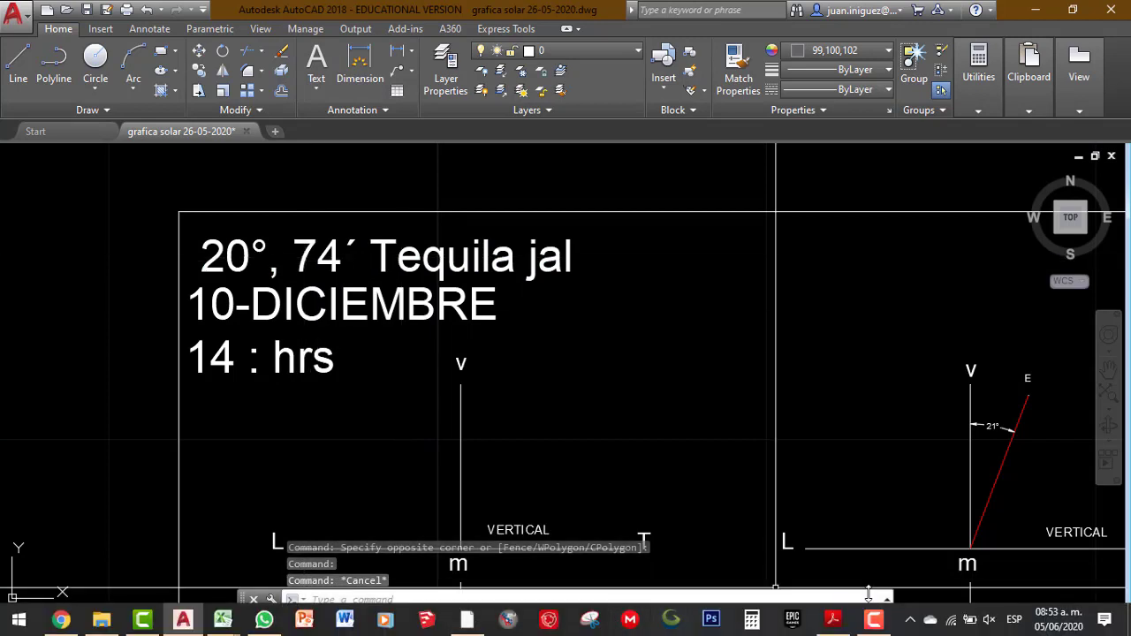
left_click(468, 620)
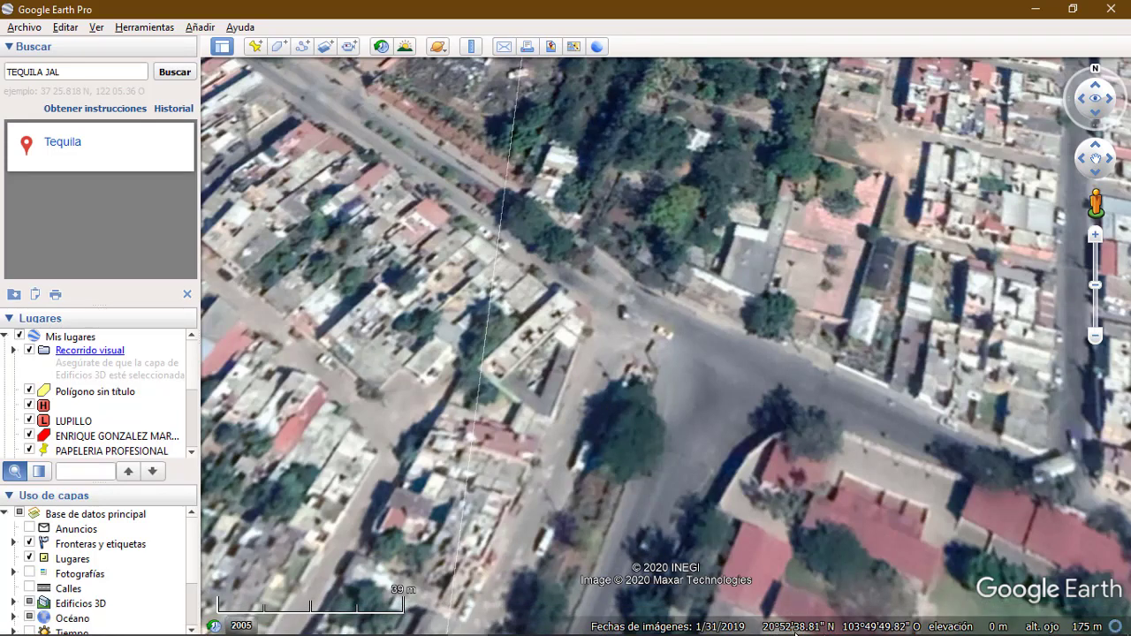
mouse_move(337, 620)
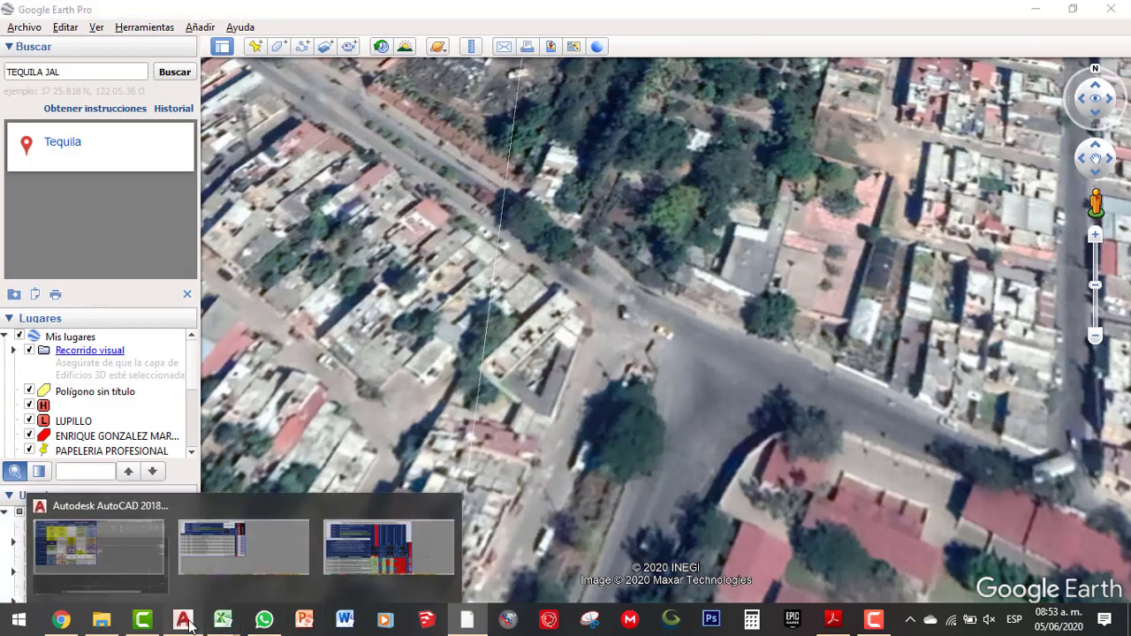
- Switch to AutoCAD and change the minutes of the Tequila latitude note to 52´
left_click(96, 543)
left_click(298, 255)
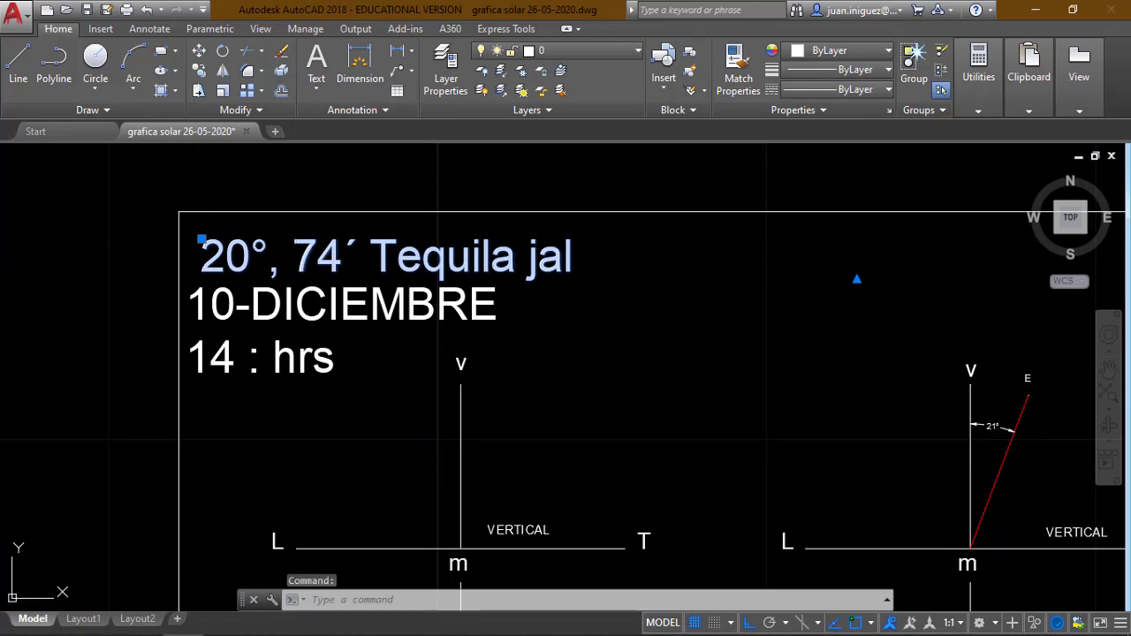
double_click(310, 268)
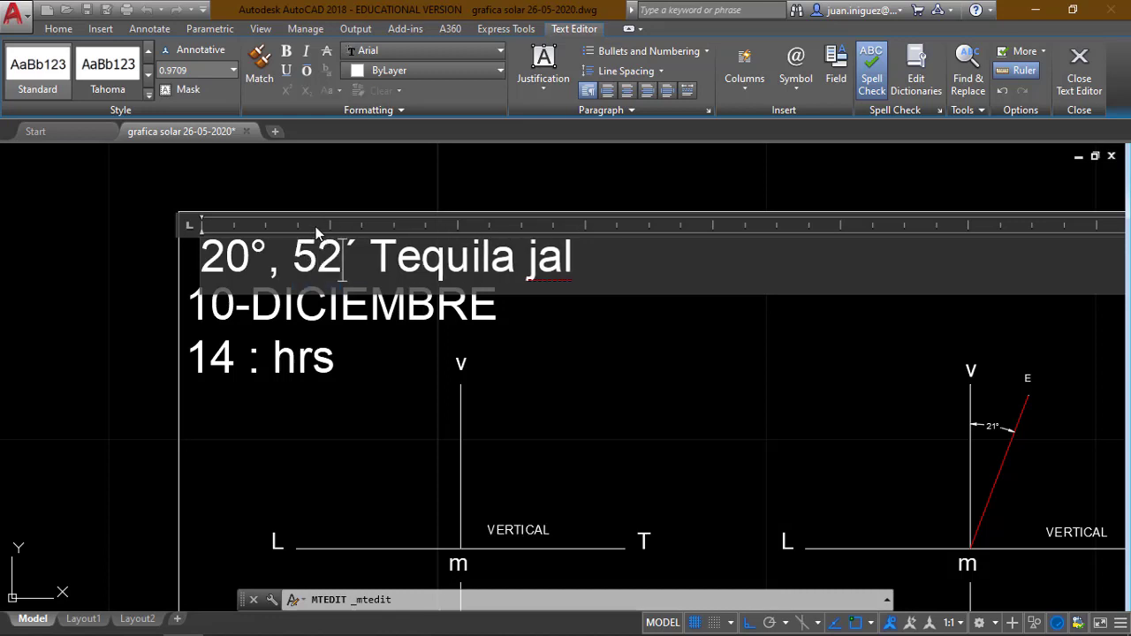
left_click(518, 361)
scroll(332, 300, "down", 2)
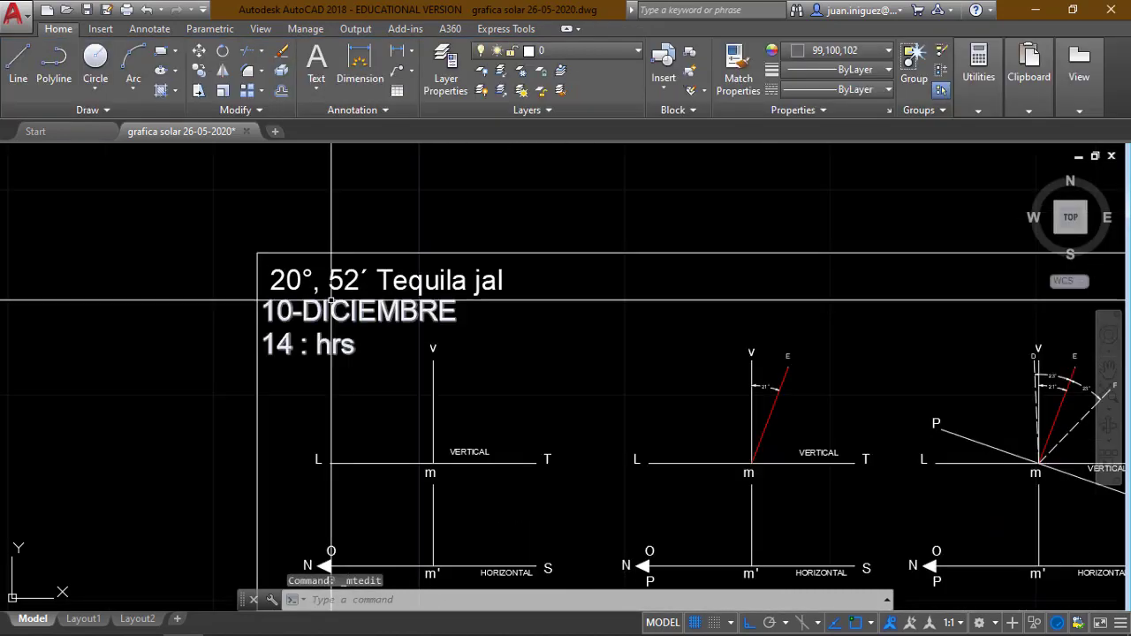
- Enlarge the location, date and hour note and dismiss the incoming message notifications over the drawing
scroll(331, 300, "up", 2)
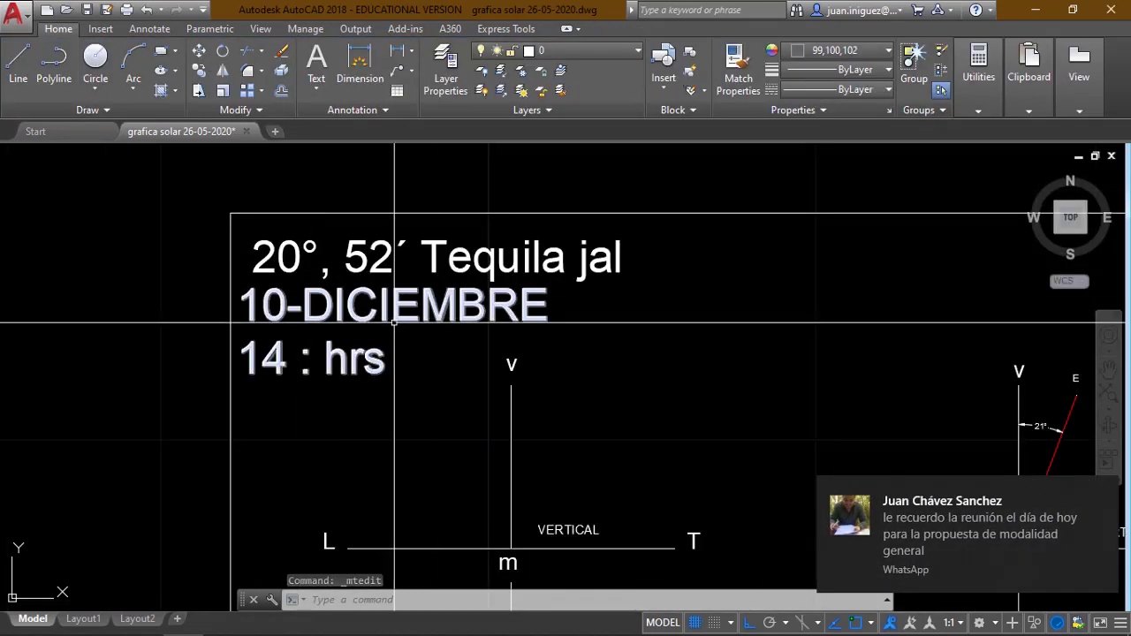
scroll(327, 335, "up", 2)
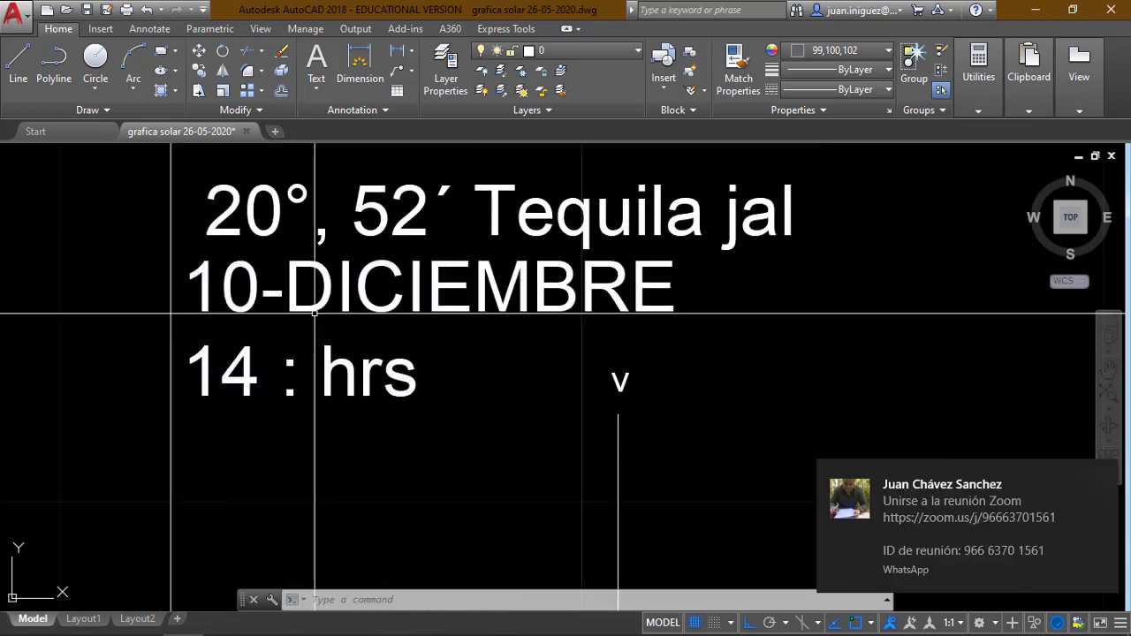
left_click(1103, 477)
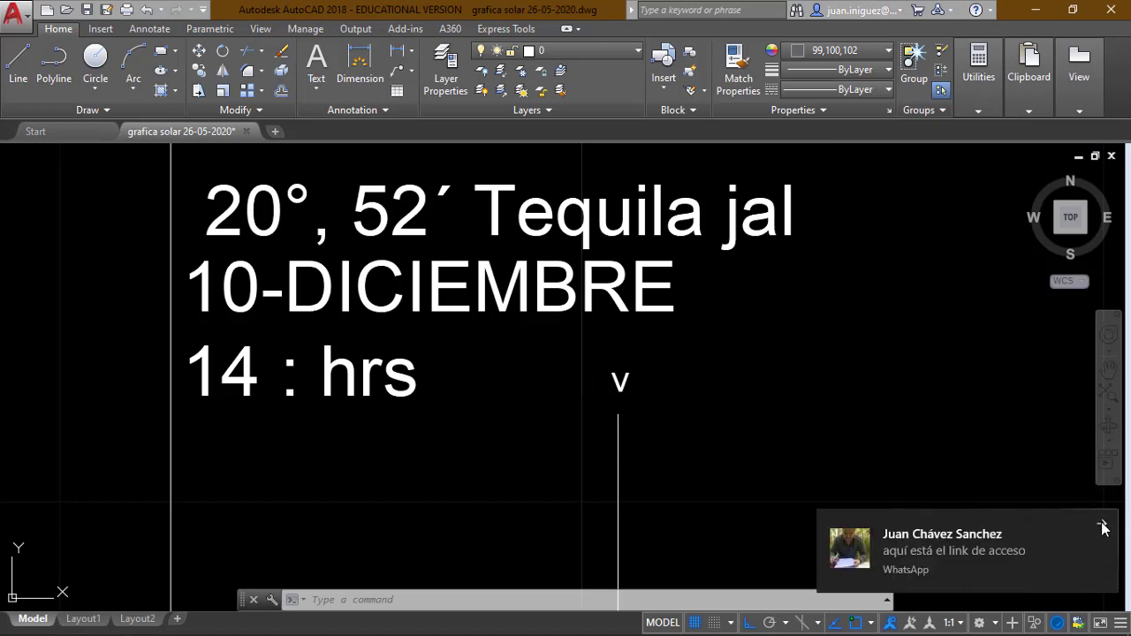
left_click(1103, 527)
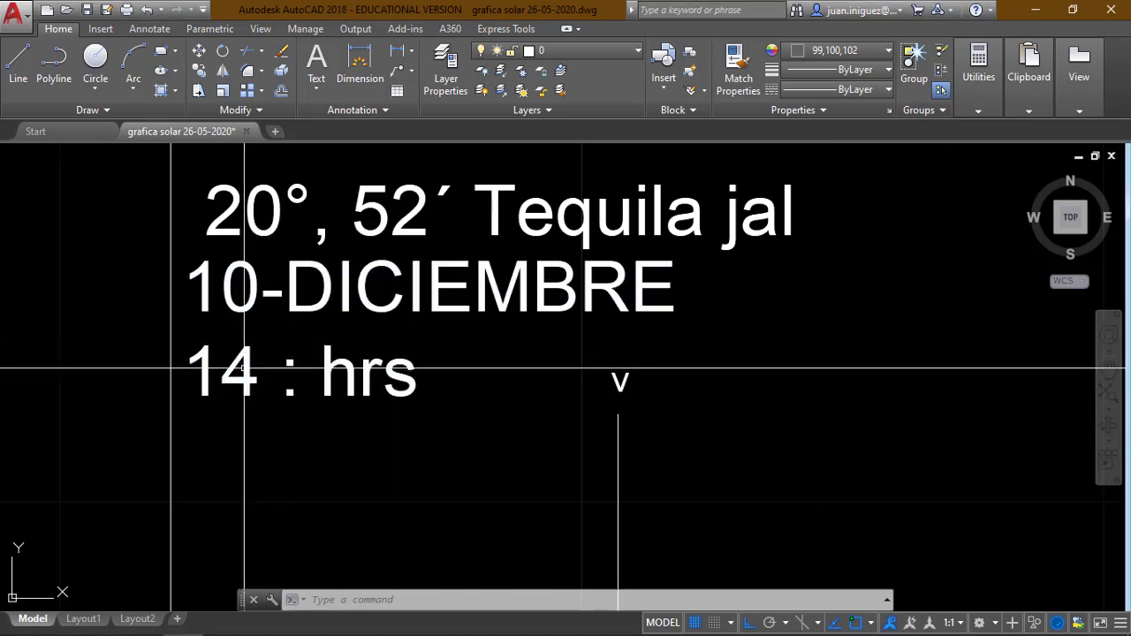
- Try an hour of 12 hrs in the date and hour note and undo that edit
double_click(244, 369)
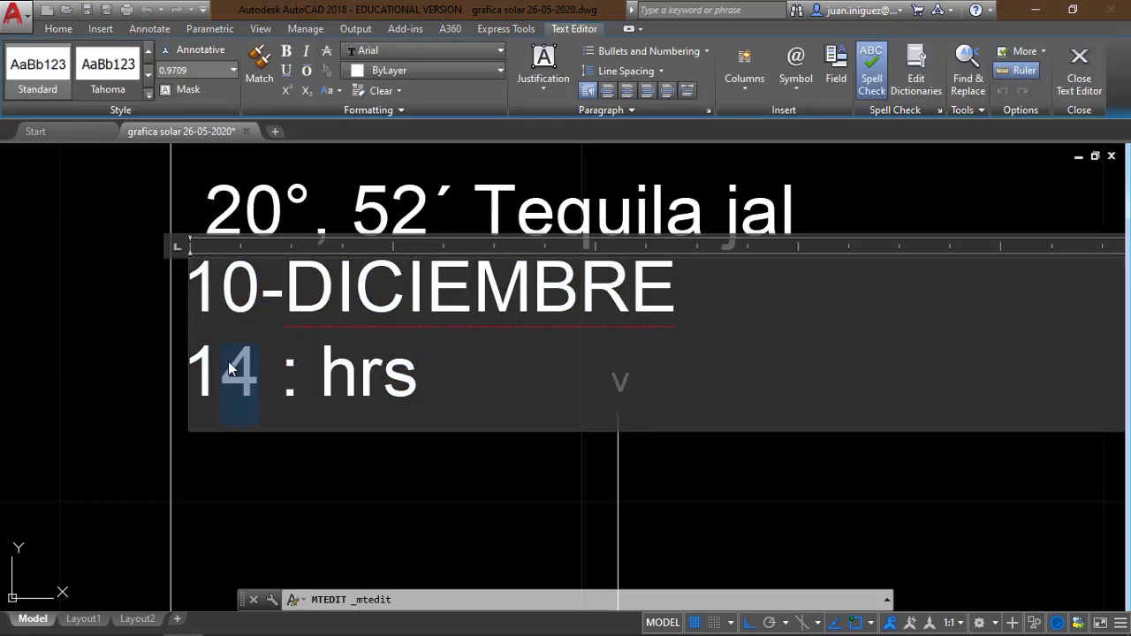
type("12")
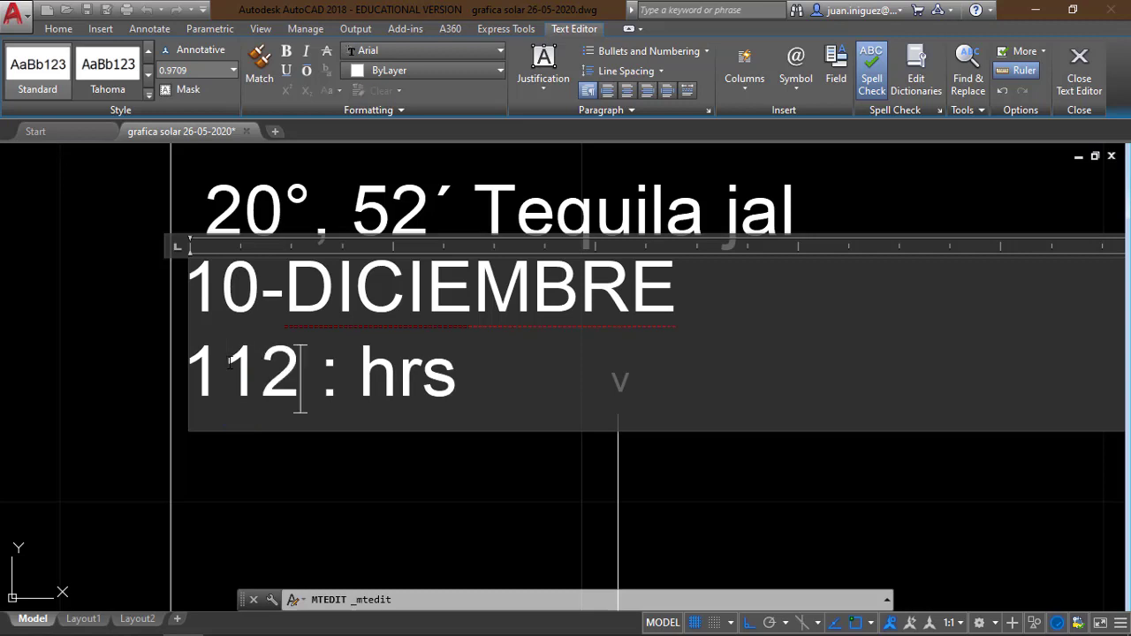
left_click(172, 392)
scroll(137, 309, "down", 3)
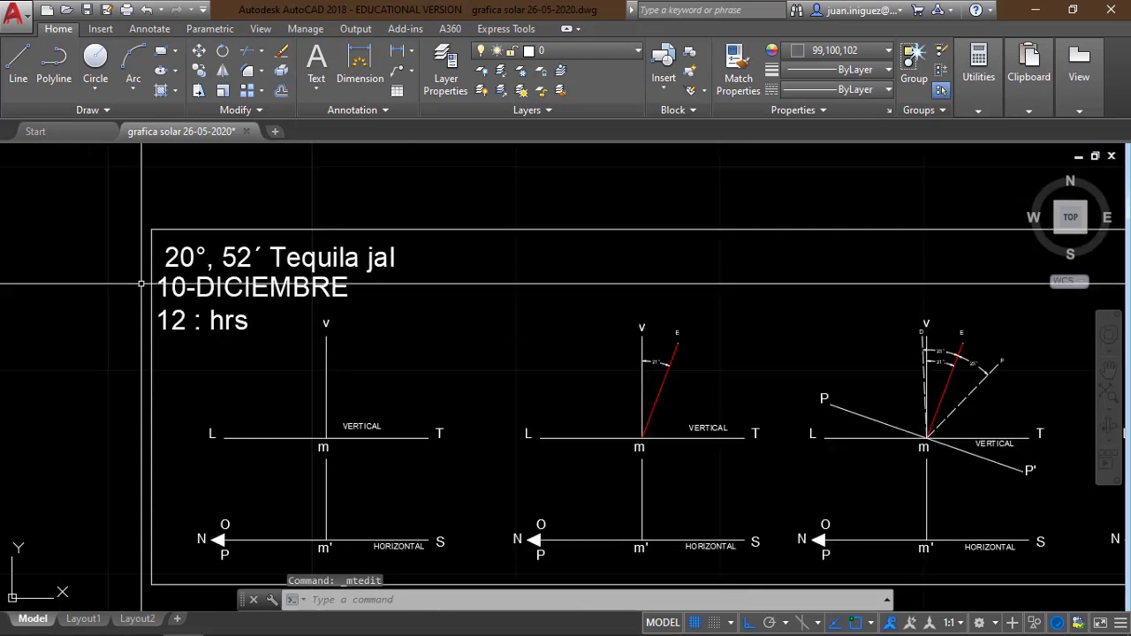
scroll(191, 334, "up", 1)
scroll(197, 328, "up", 2)
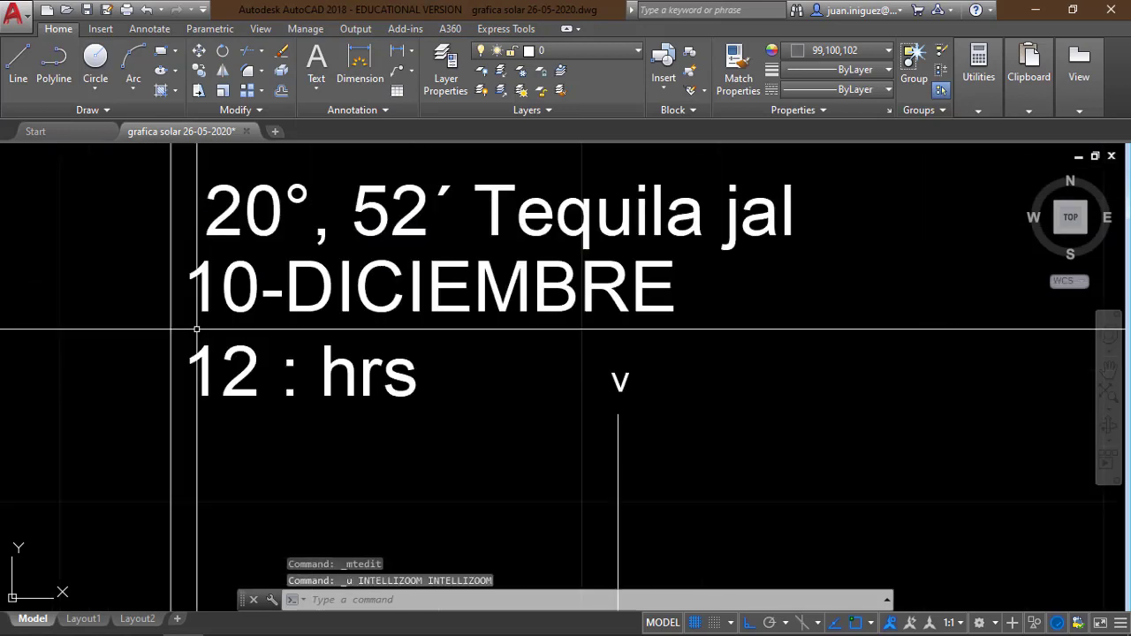
key("ctrl+z")
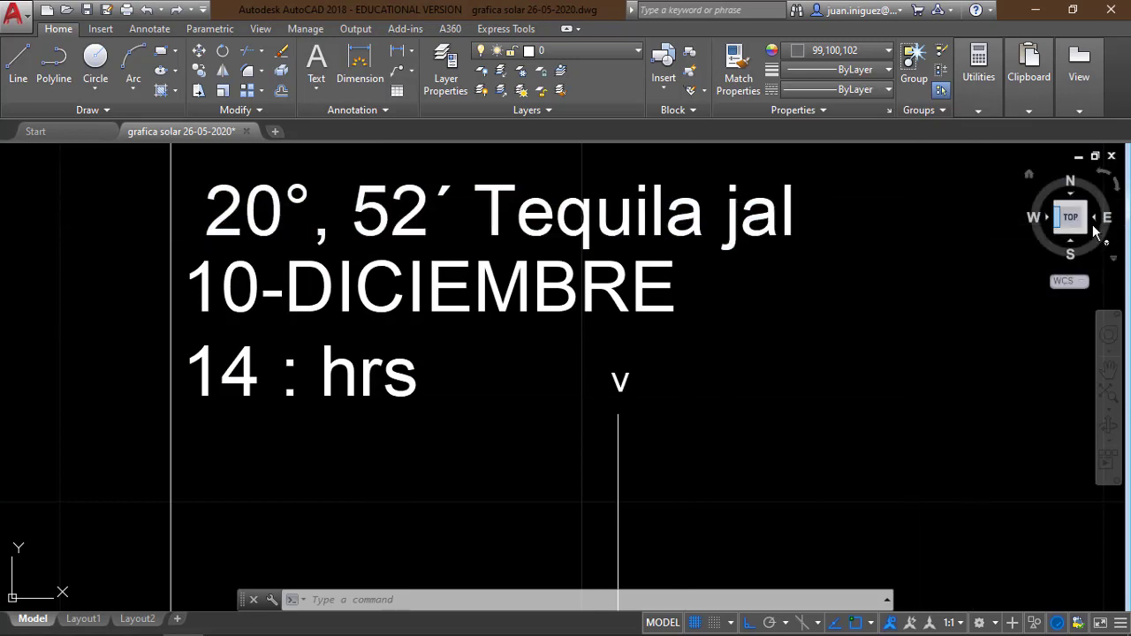
- Add a linear dimension to the vertical line from V to m in the first diagram, placed just left of the line
scroll(327, 417, "down", 6)
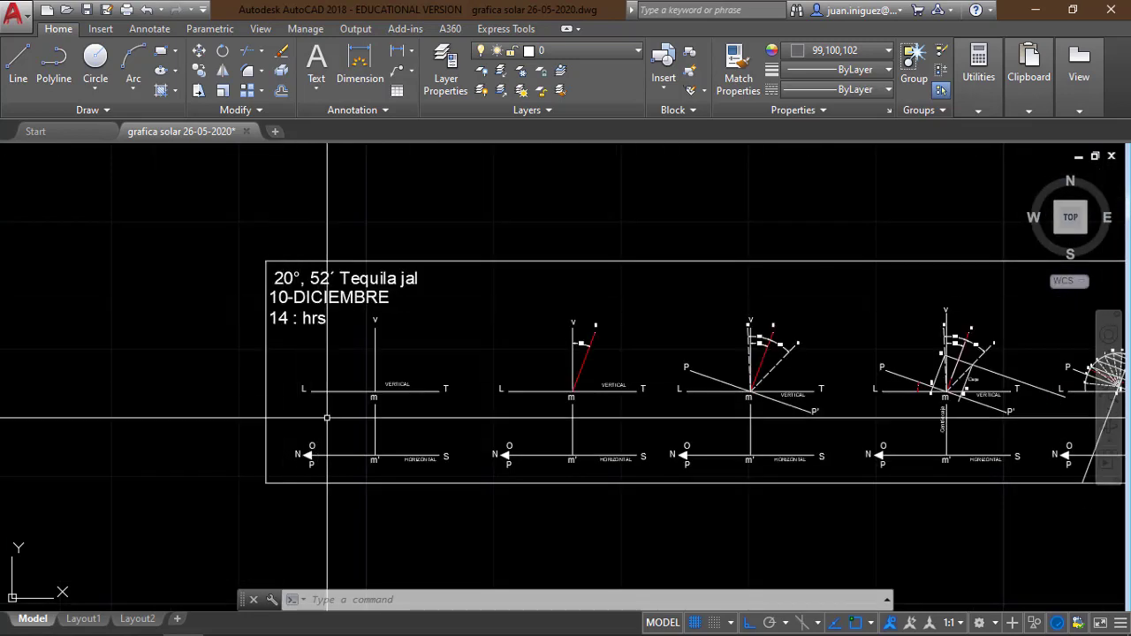
scroll(327, 418, "up", 4)
scroll(370, 207, "up", 2)
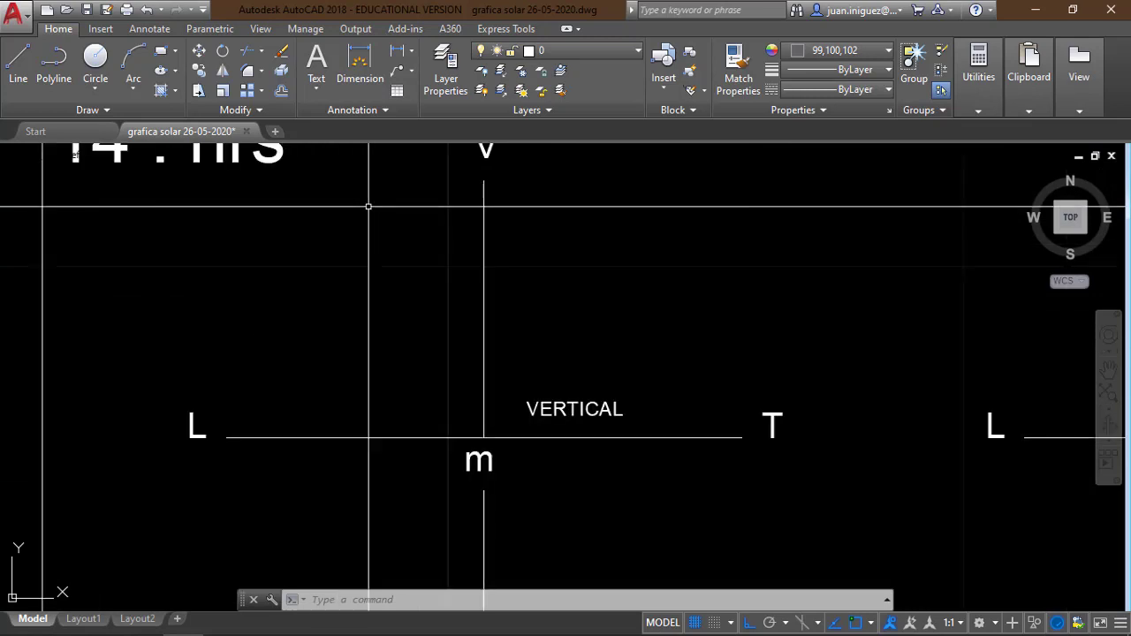
scroll(384, 239, "down", 2)
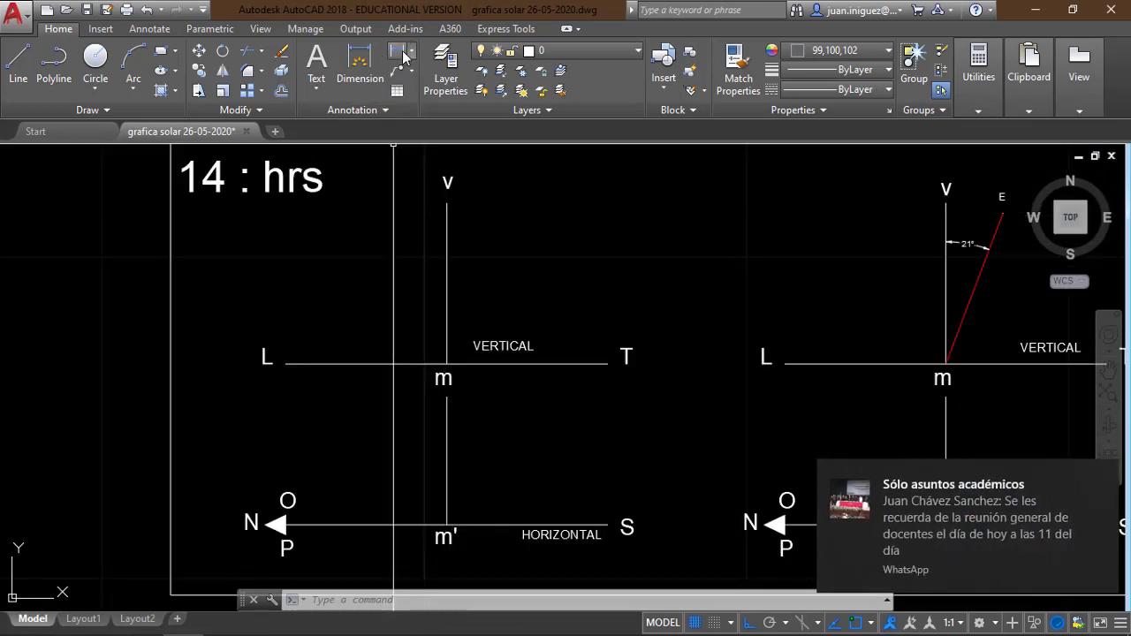
left_click(404, 55)
left_click(447, 203)
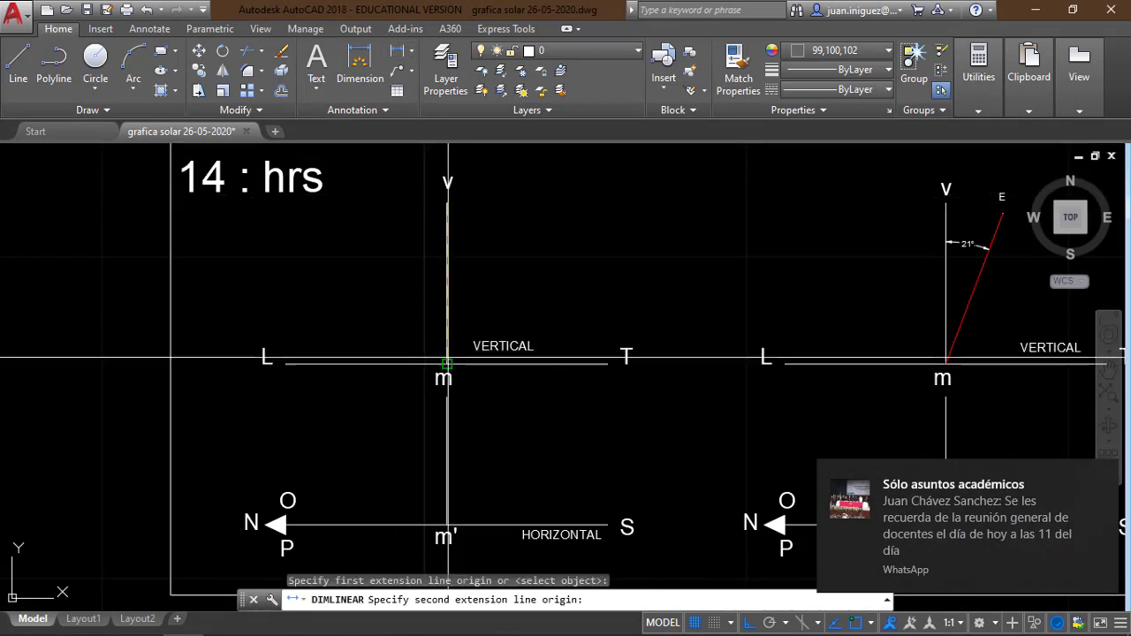
left_click(447, 364)
scroll(422, 301, "up", 4)
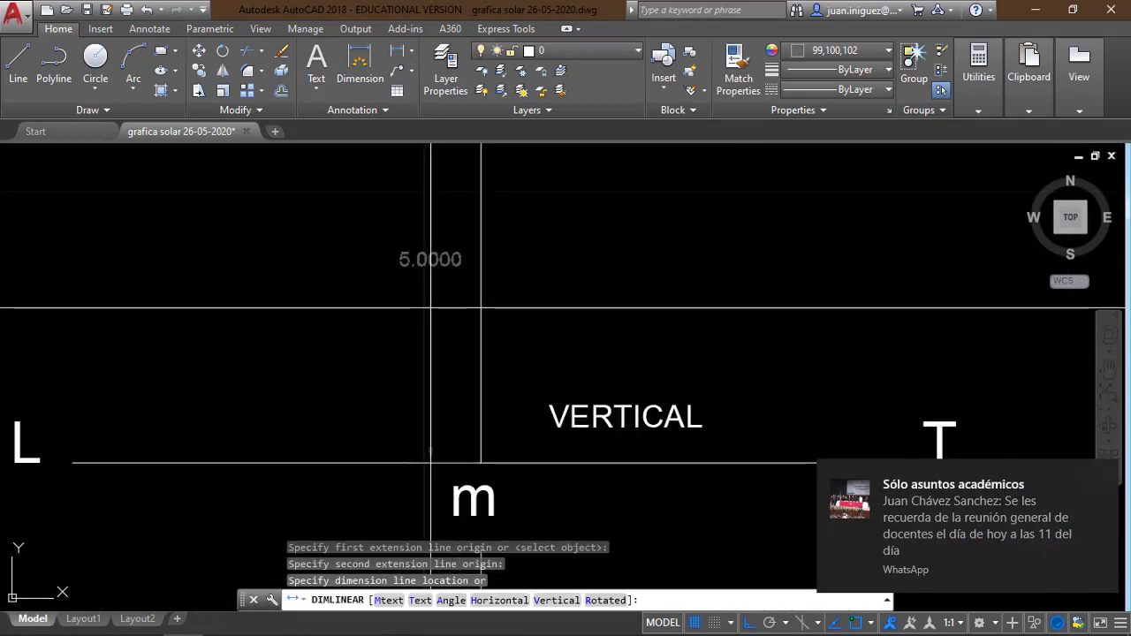
left_click(427, 301)
scroll(366, 354, "down", 4)
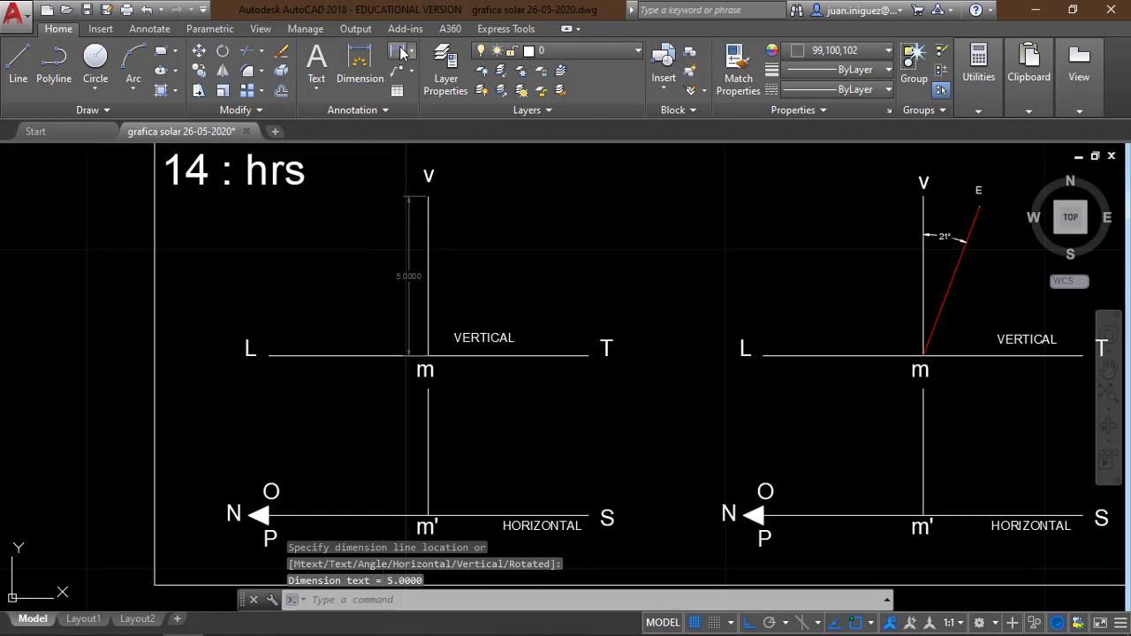
- Add a linear dimension to the horizontal line from L to T in the first diagram, placed just below the line
left_click(402, 53)
left_click(268, 355)
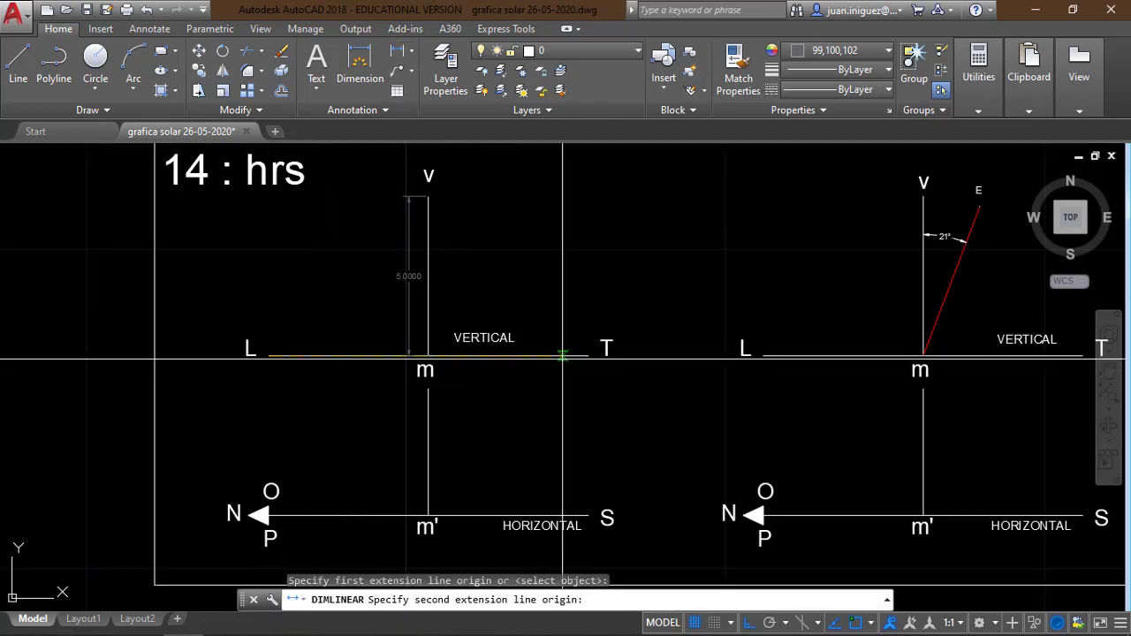
left_click(589, 355)
scroll(568, 389, "up", 4)
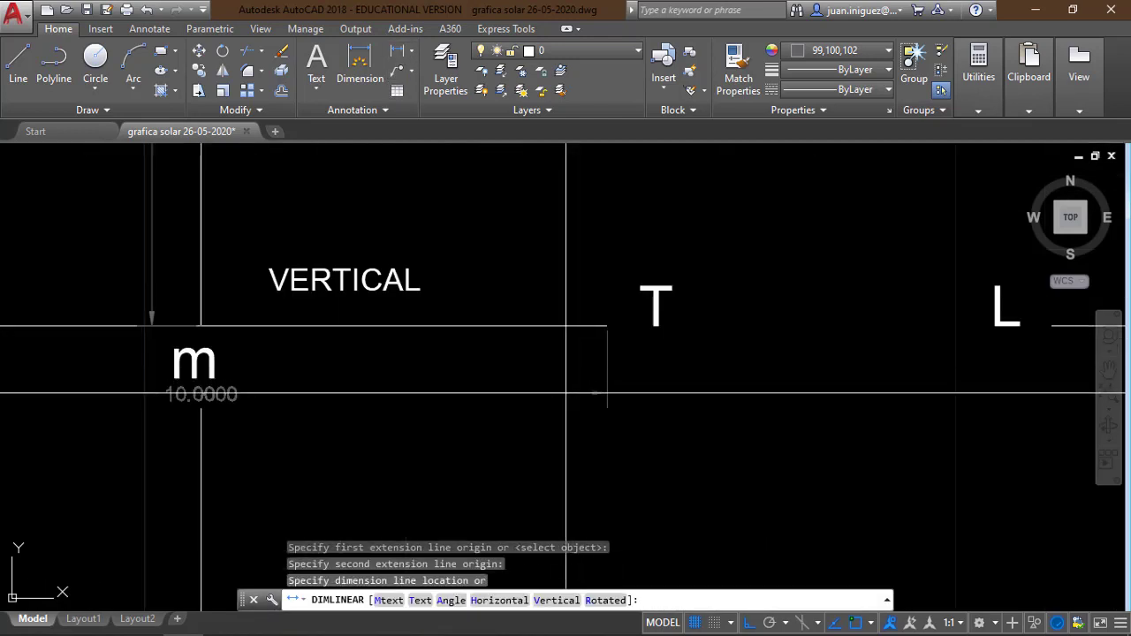
left_click(565, 392)
scroll(658, 382, "down", 4)
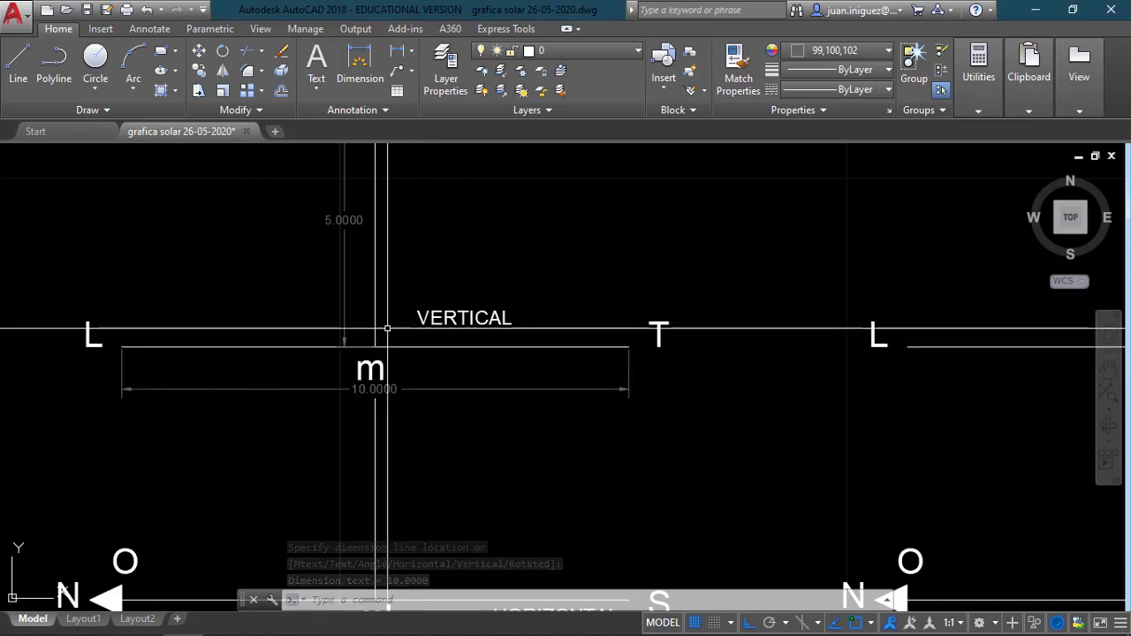
- Examine the vertical and horizontal planes of the first diagram with their L-T, N-S and m-m' labels
scroll(470, 333, "down", 3)
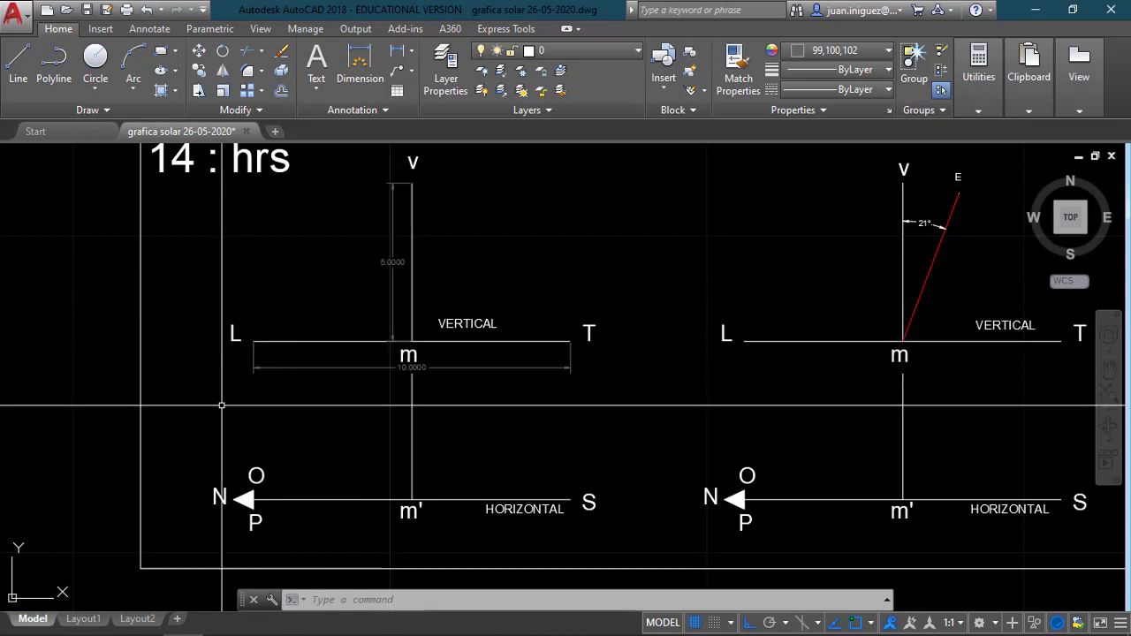
scroll(176, 446, "down", 2)
scroll(179, 487, "up", 2)
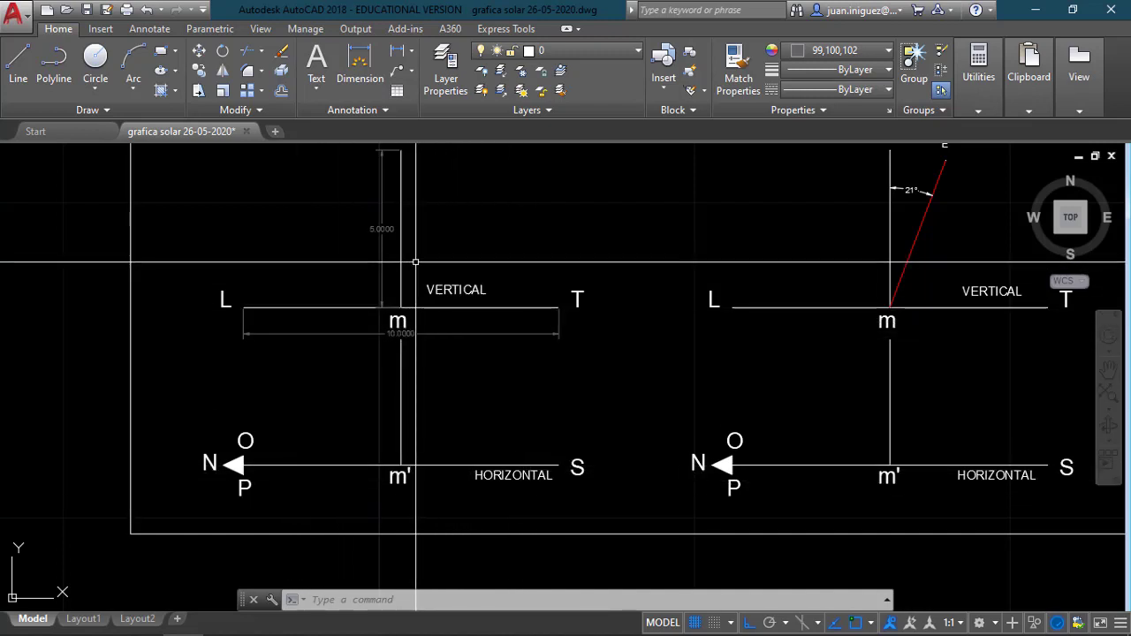
scroll(480, 448, "down", 2)
scroll(452, 351, "up", 8)
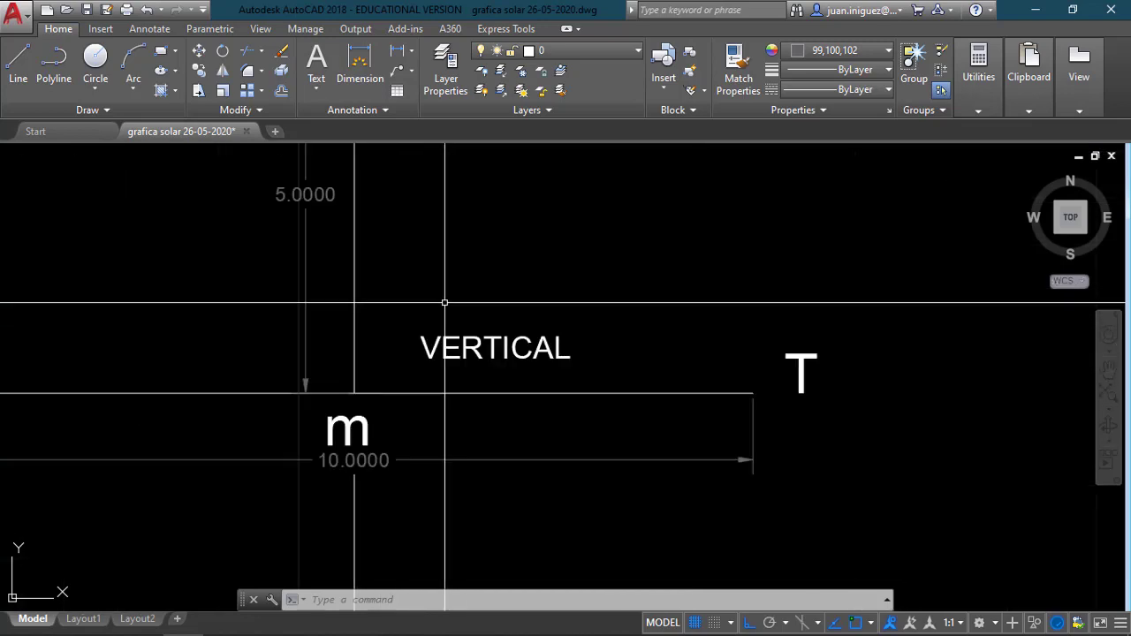
scroll(421, 275, "down", 5)
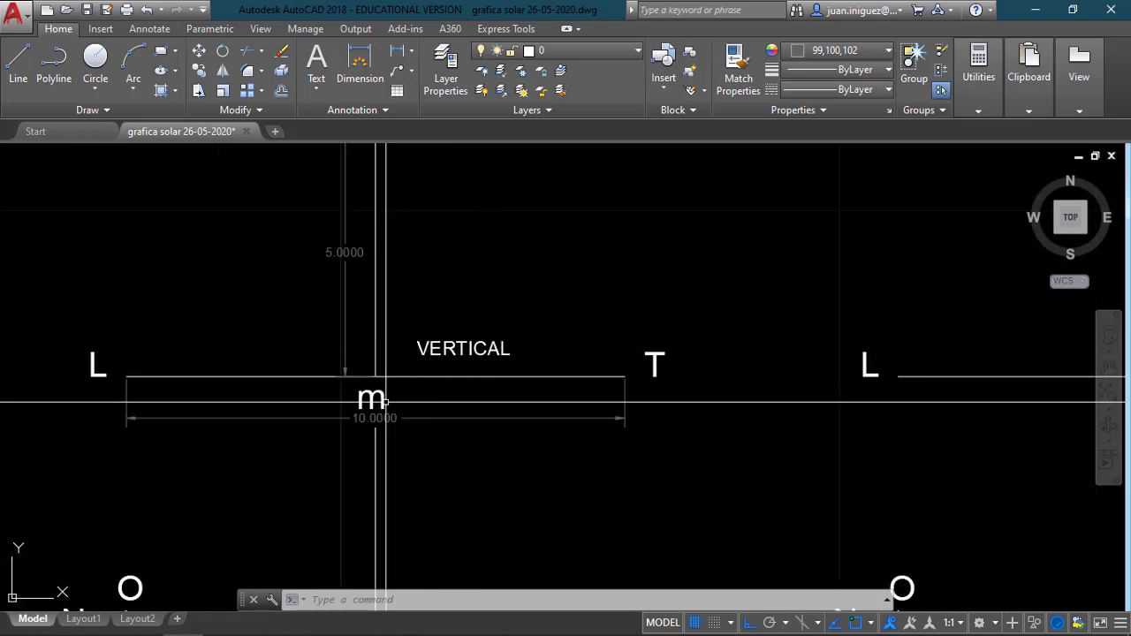
scroll(385, 429, "up", 2)
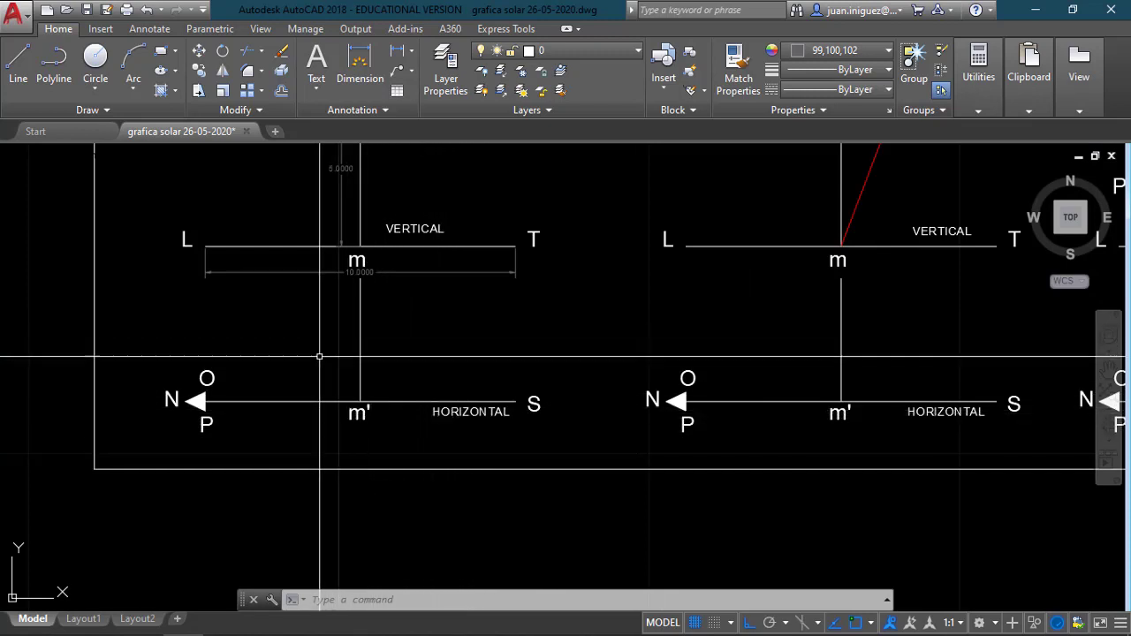
- Examine the second diagram, where the red line to E is angled from the vertical V-m line
scroll(206, 411, "down", 2)
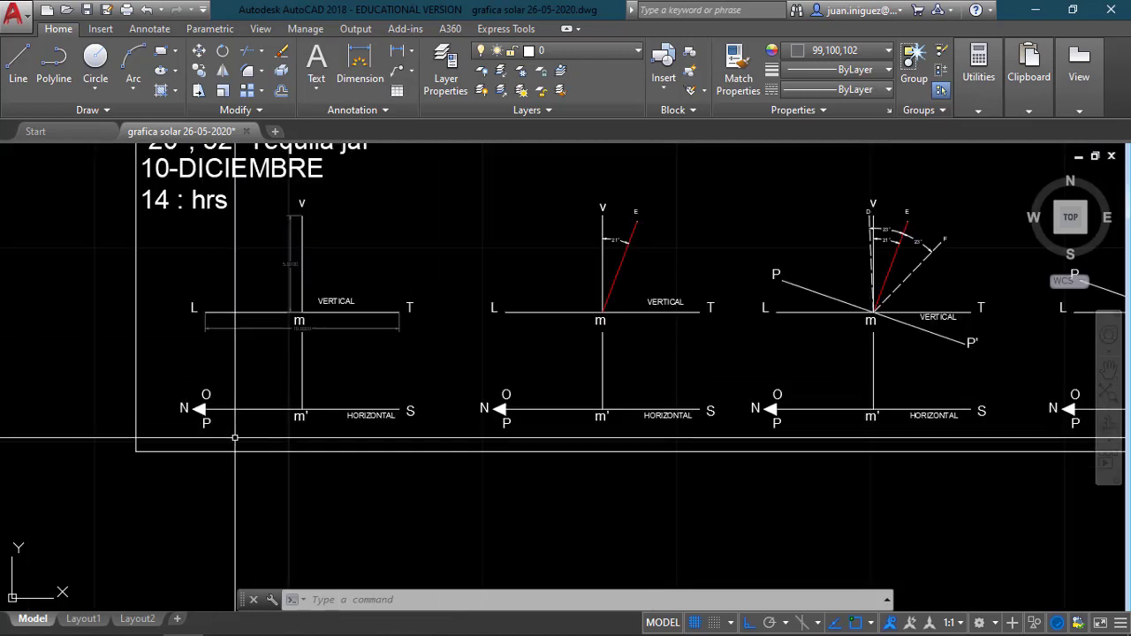
scroll(422, 408, "down", 2)
scroll(471, 368, "up", 2)
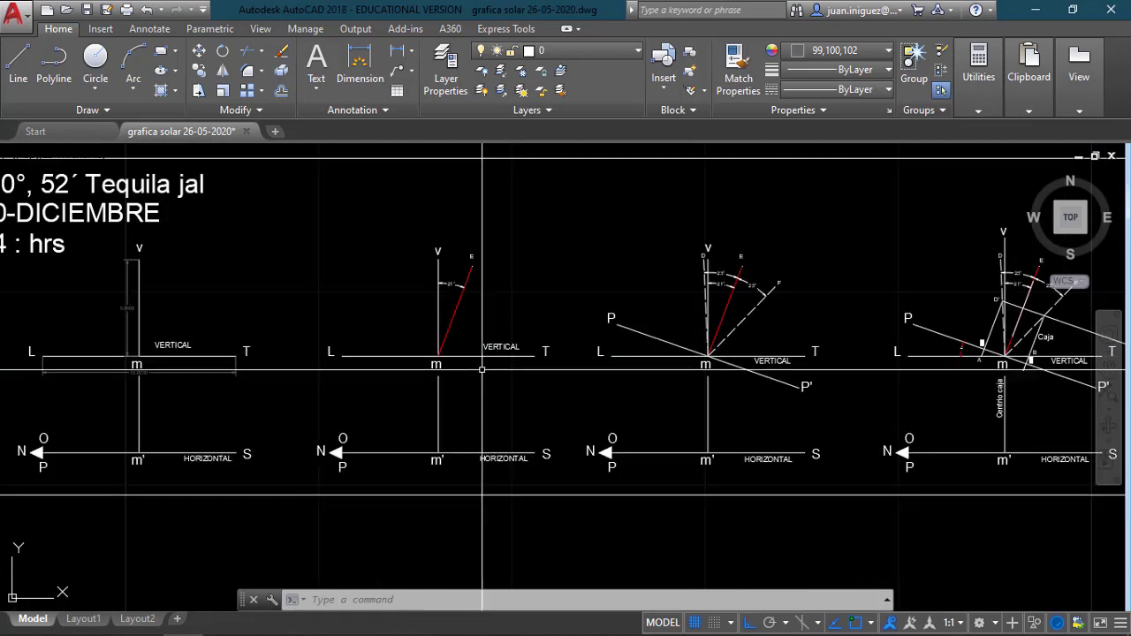
scroll(392, 268, "up", 3)
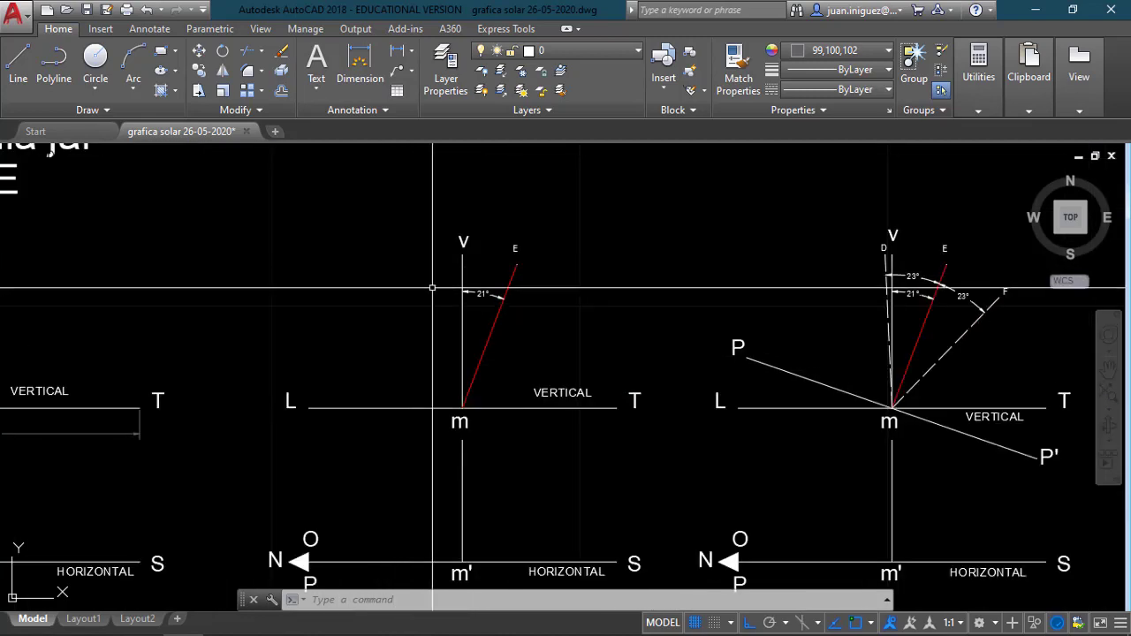
- Draw a vertical polyline from point m up past the V label in the second diagram
scroll(448, 273, "up", 1)
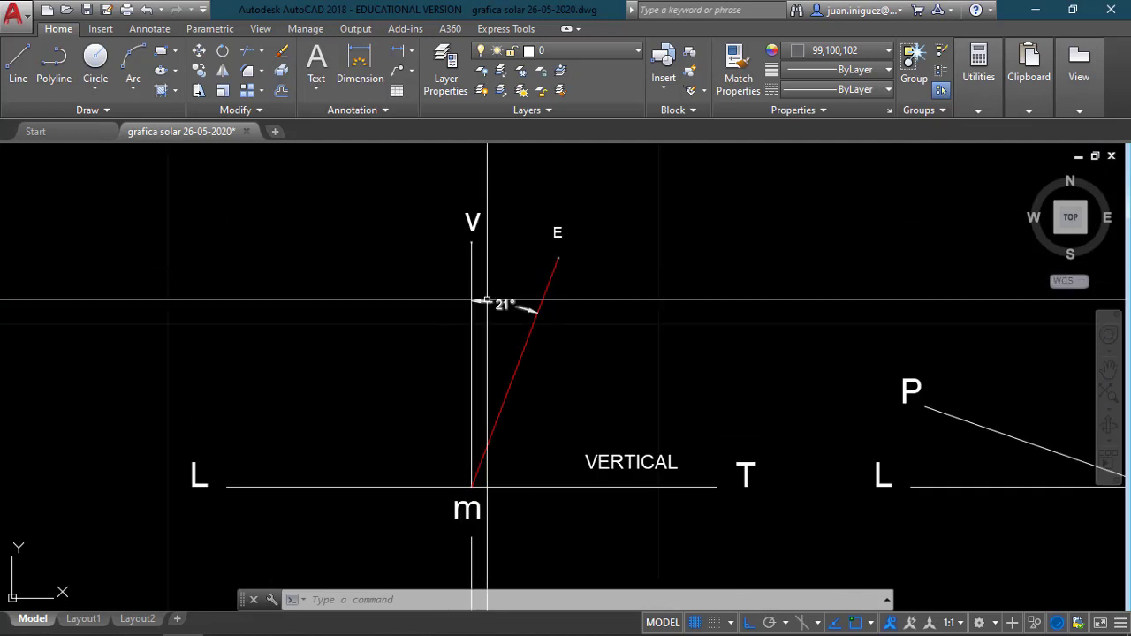
scroll(494, 303, "up", 2)
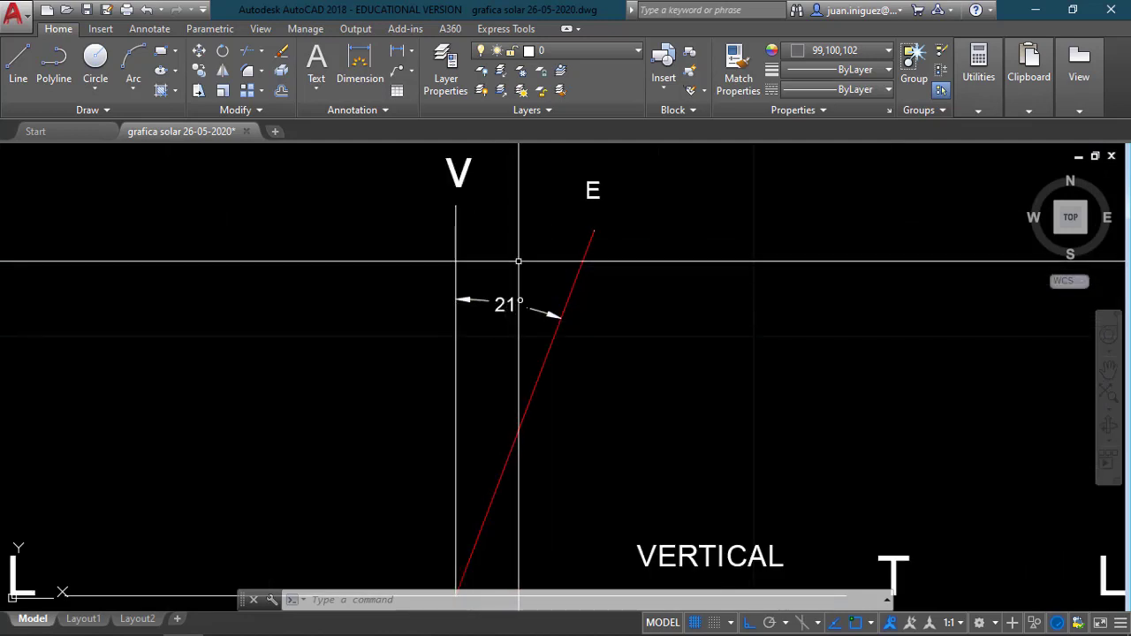
scroll(520, 249, "down", 1)
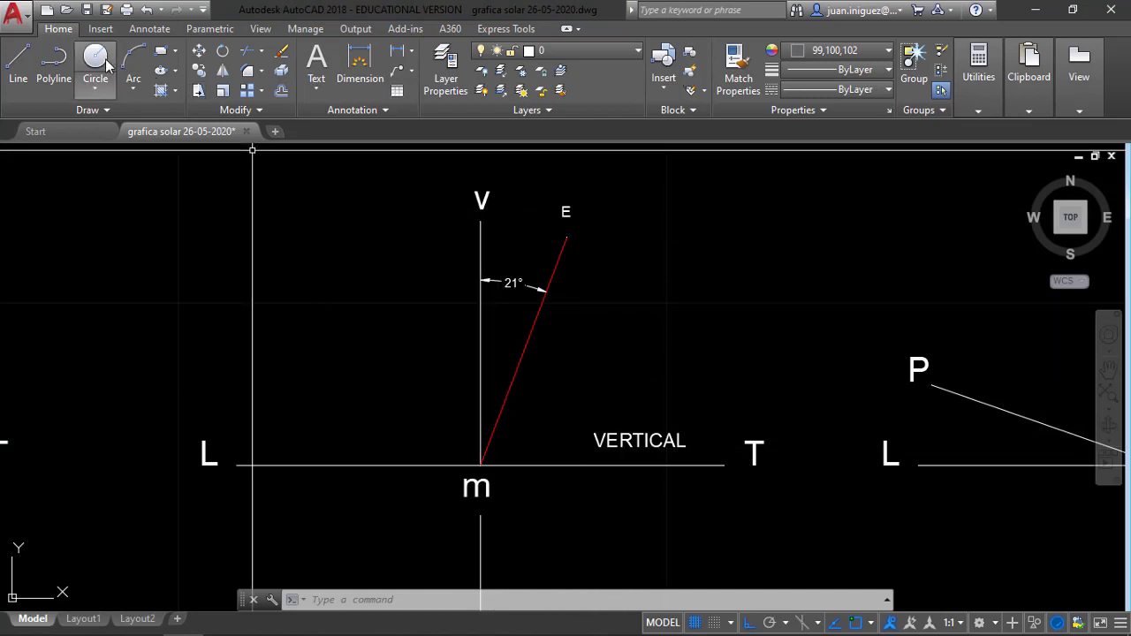
left_click(54, 60)
left_click(480, 464)
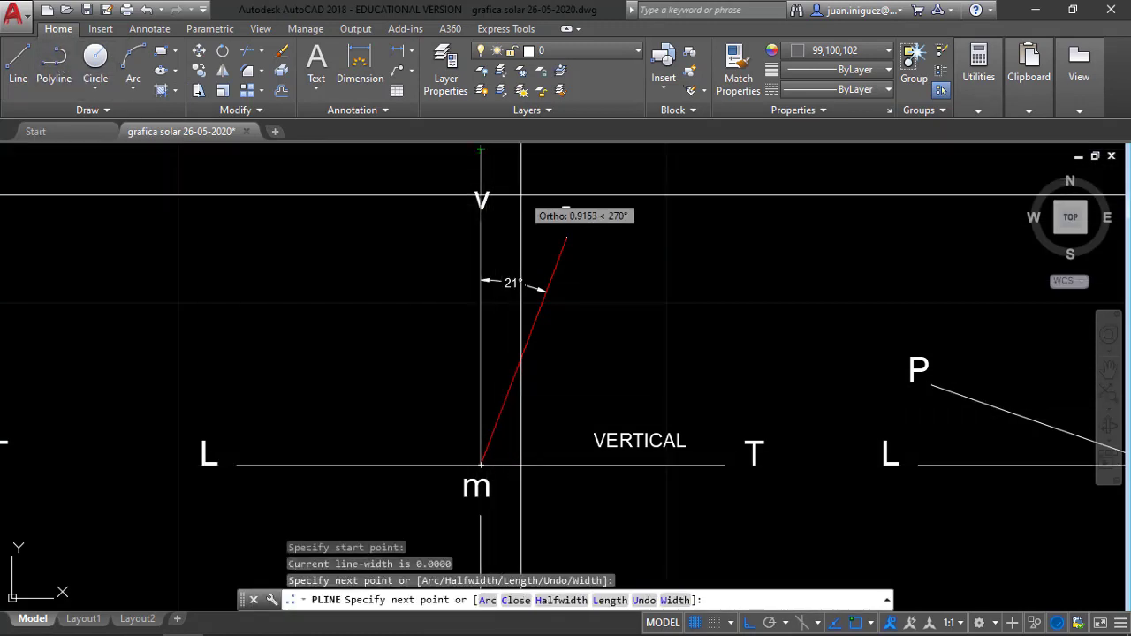
key("Escape")
- Try rotating the new vertical polyline by 21° about point m, and undo the rotation
left_click(482, 168)
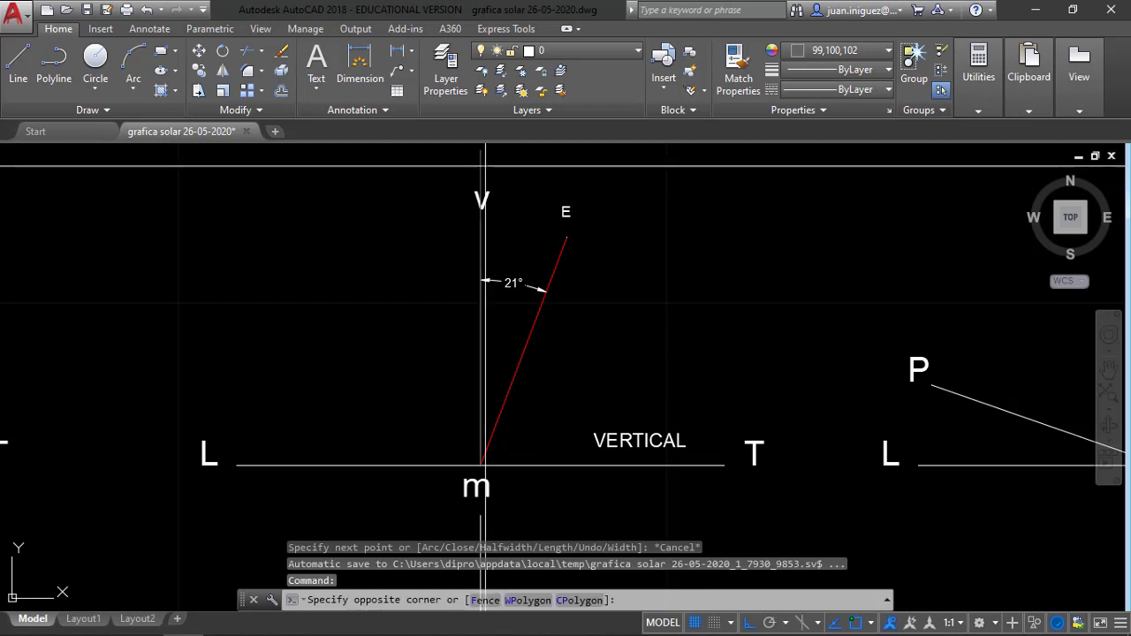
left_click(405, 149)
left_click(227, 53)
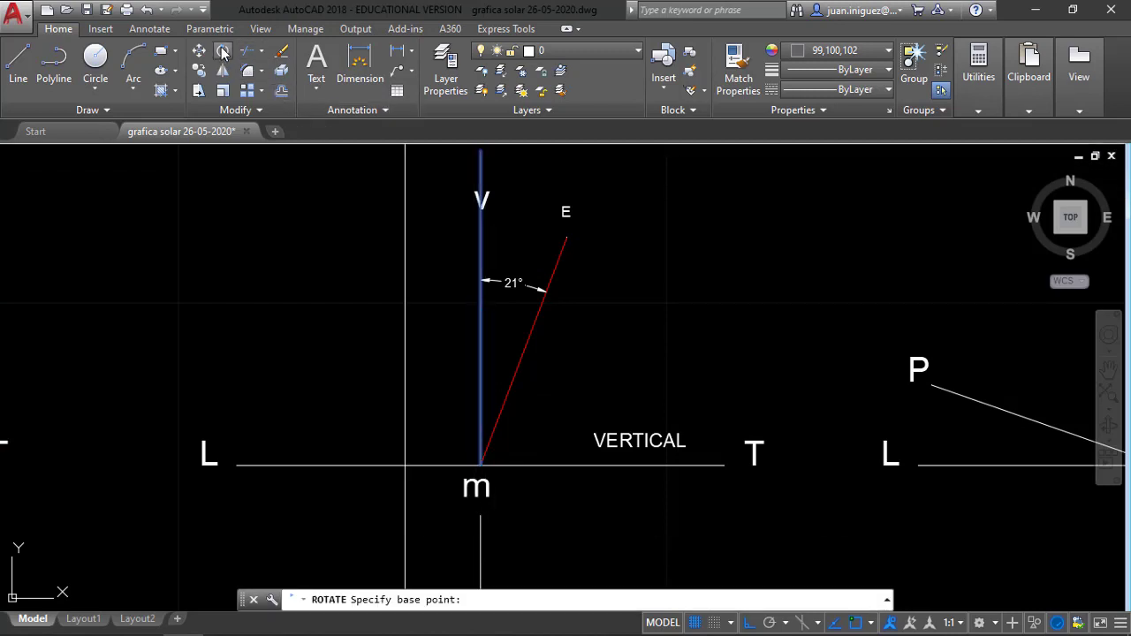
left_click(480, 465)
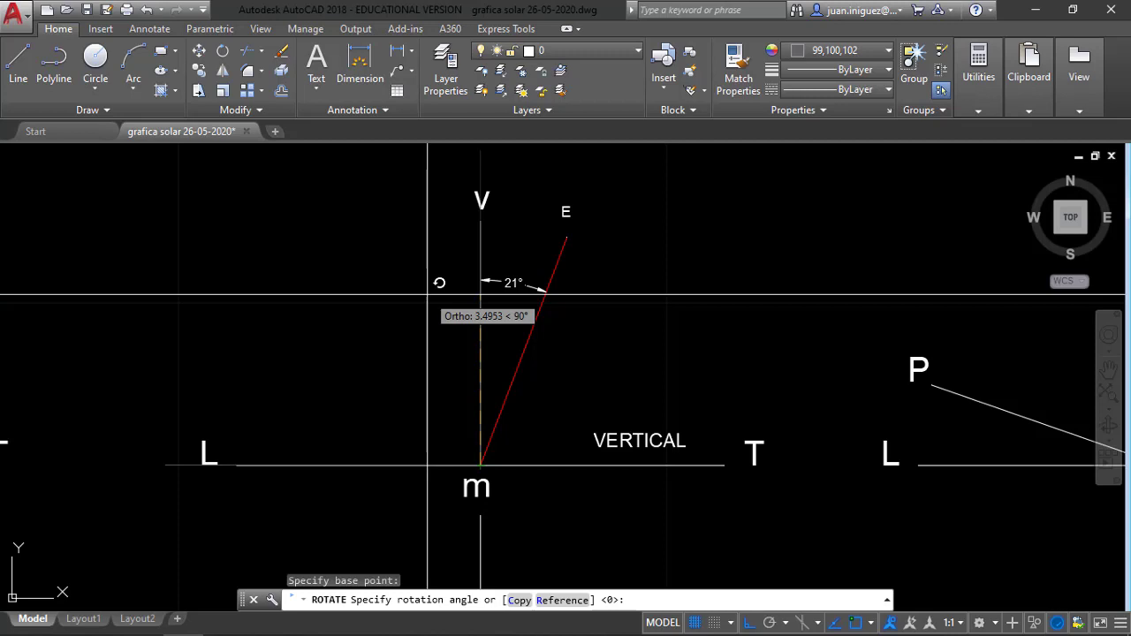
scroll(469, 292, "down", 5)
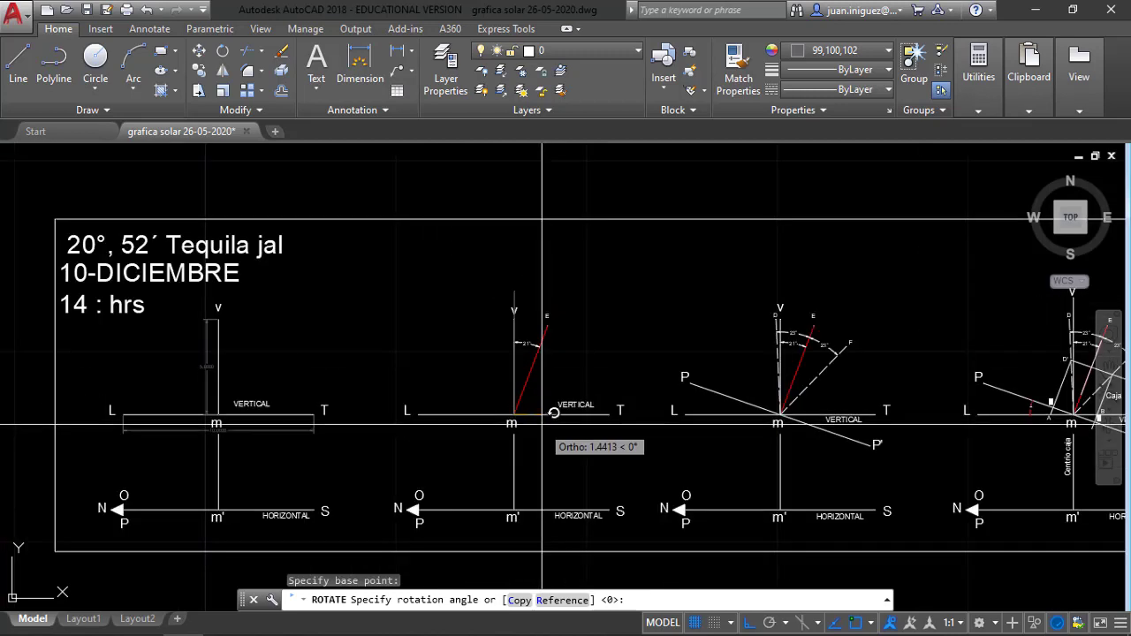
scroll(542, 425, "up", 6)
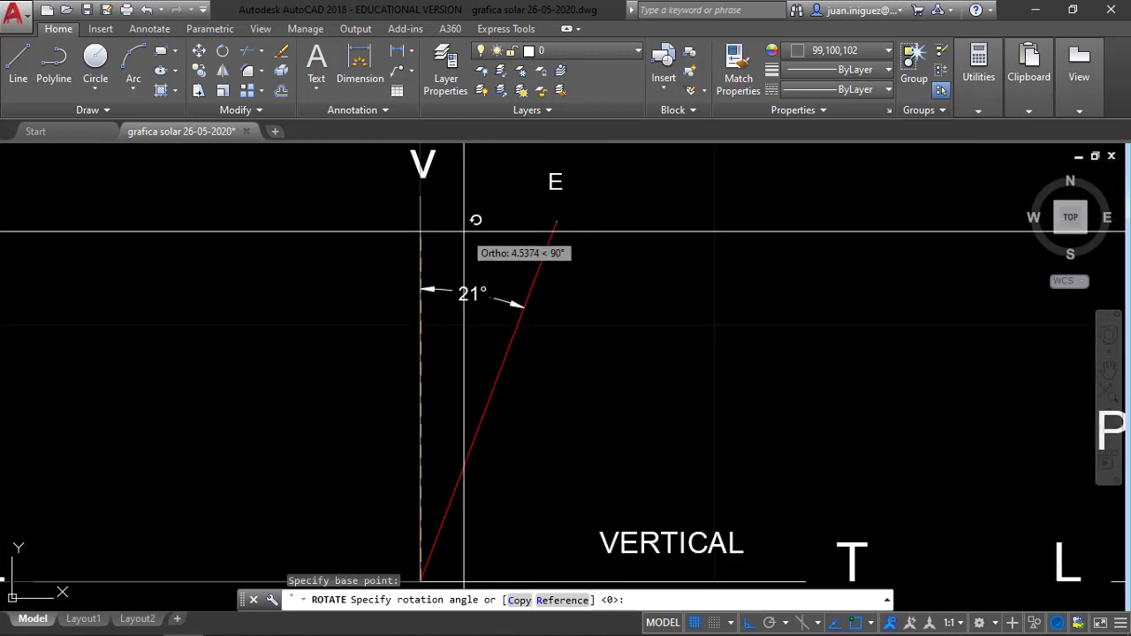
type("21")
key("Return")
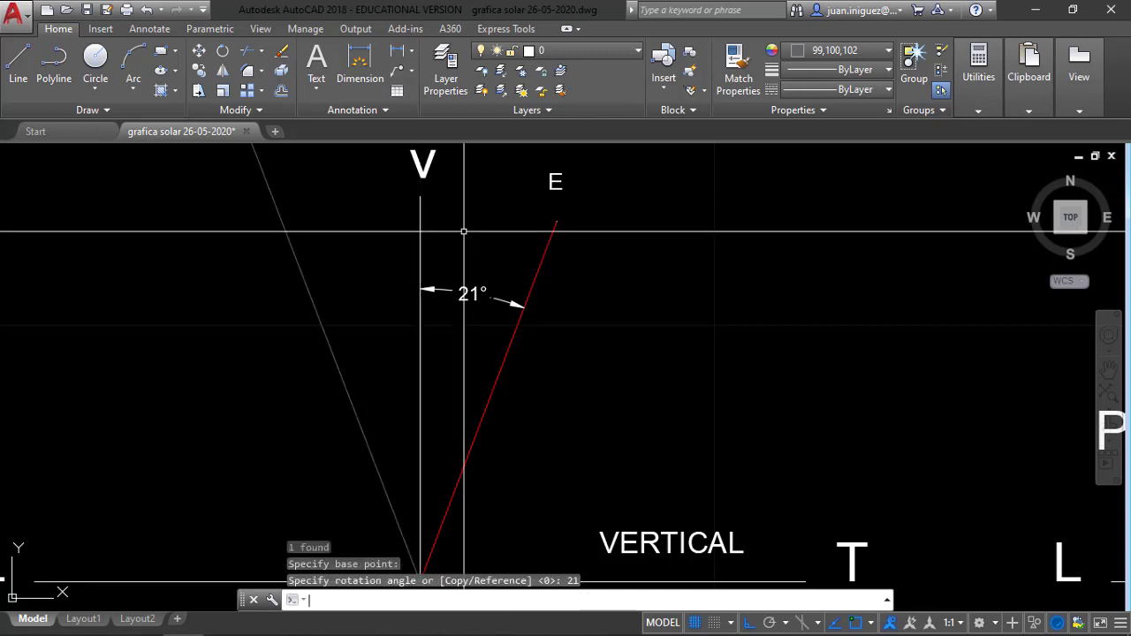
key("ctrl+z")
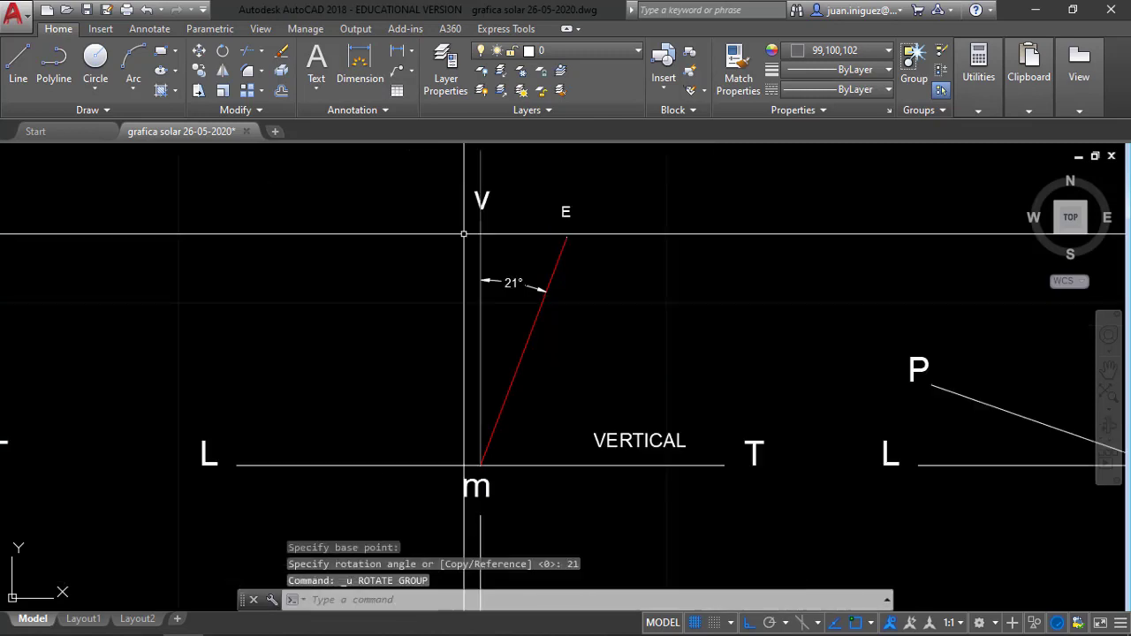
- Rotate the vertical polyline in the second diagram by -21° about point m
left_click(319, 148)
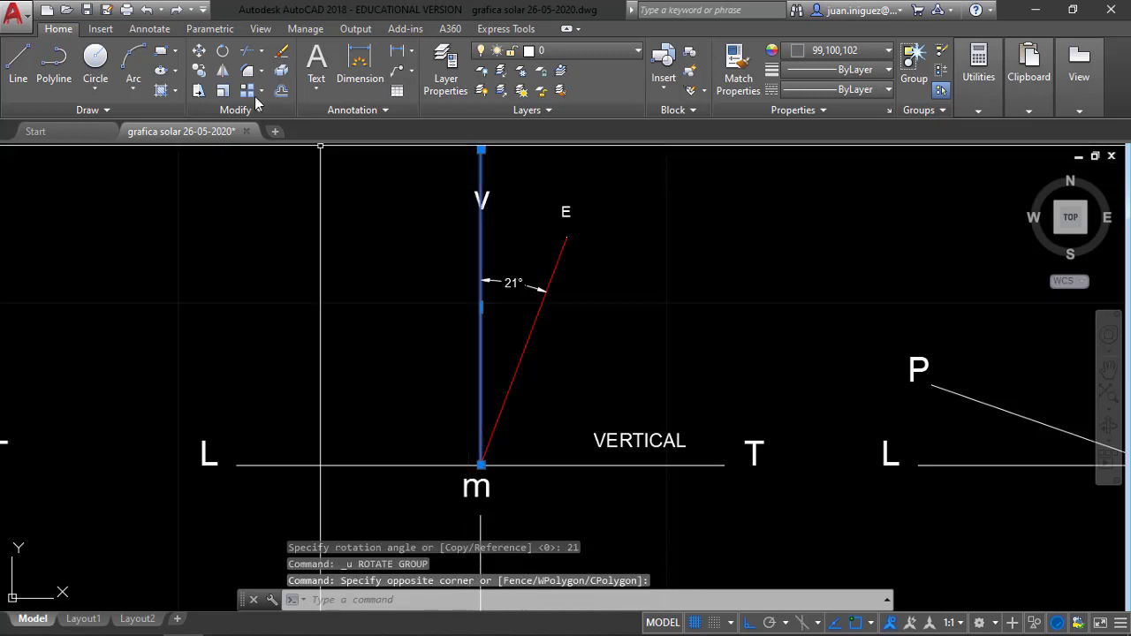
left_click(226, 53)
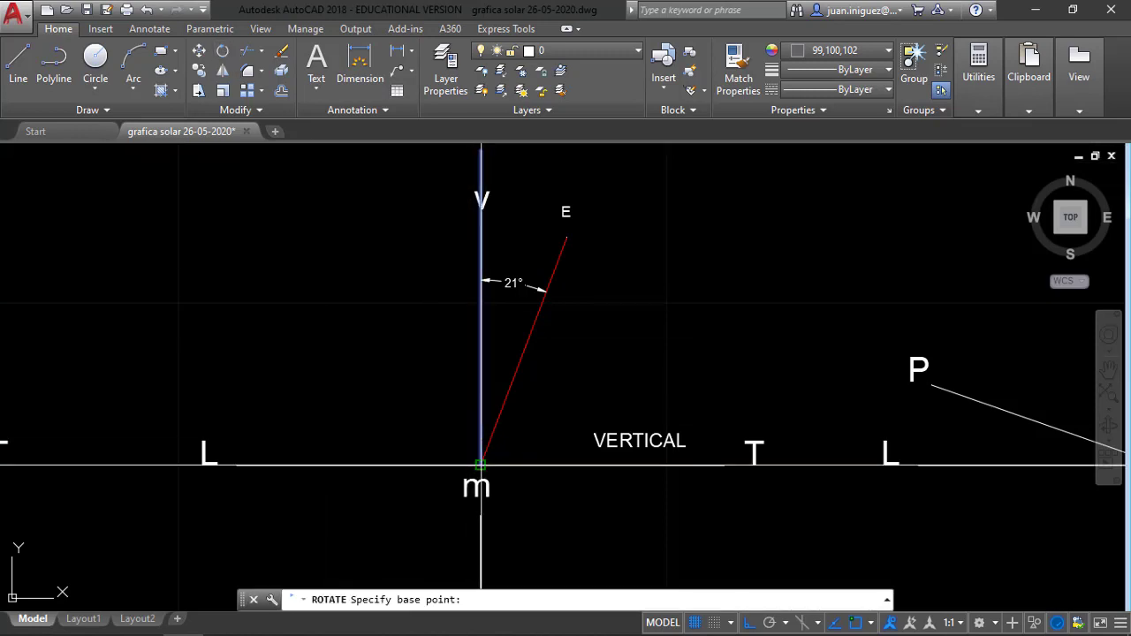
left_click(481, 464)
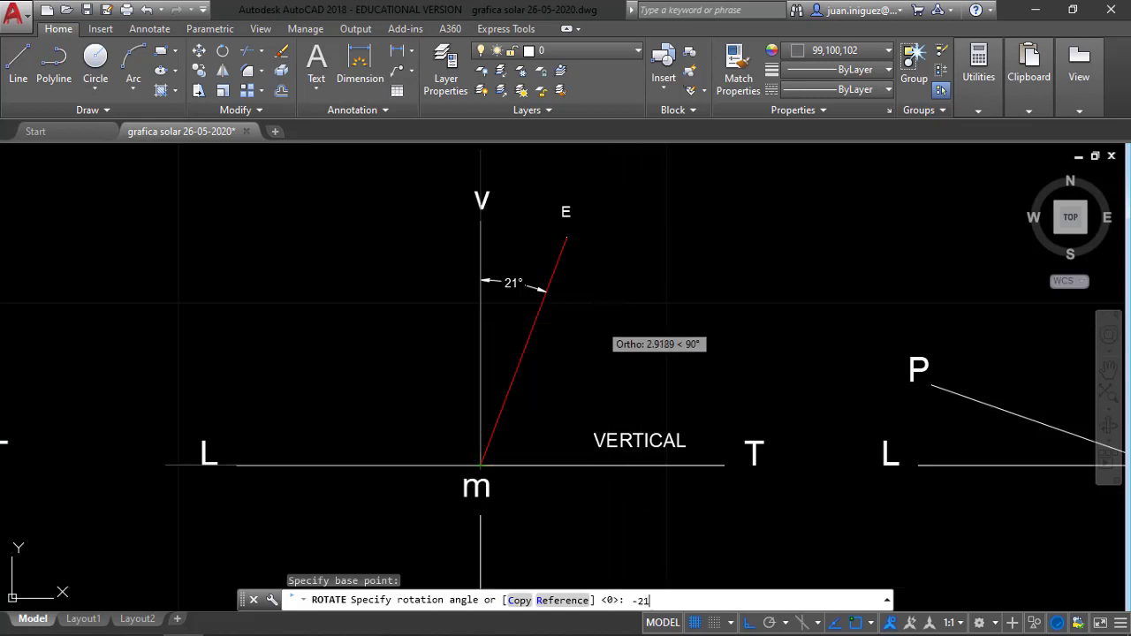
key("Return")
- Delete the rotated polyline that overlaps the red line to E in the second diagram
scroll(550, 250, "up", 4)
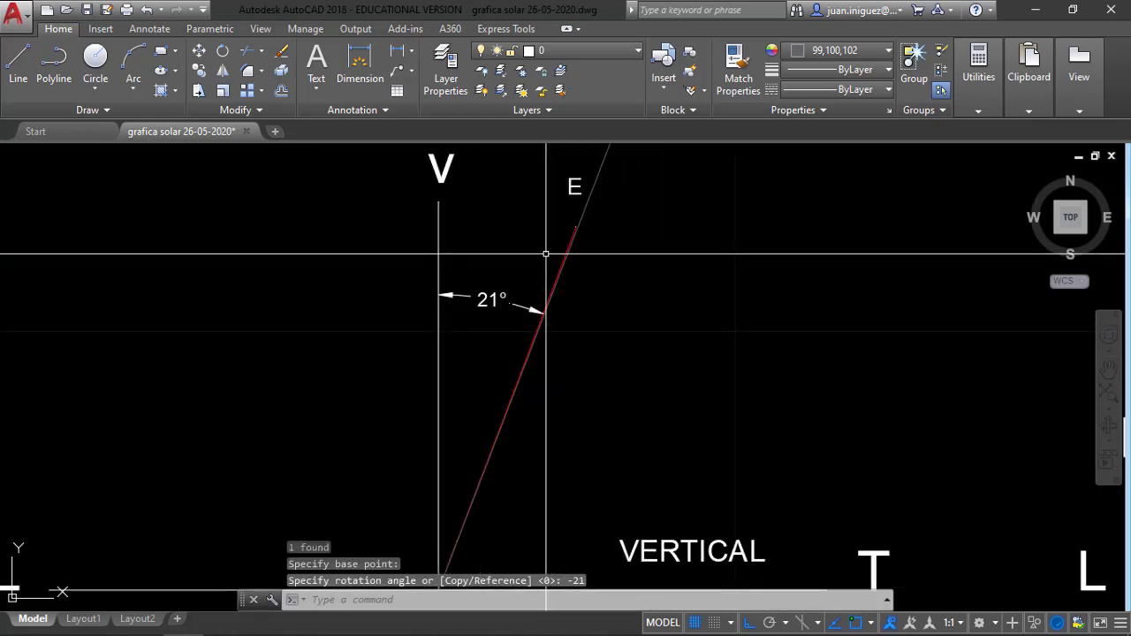
scroll(582, 221, "up", 2)
left_click(558, 291)
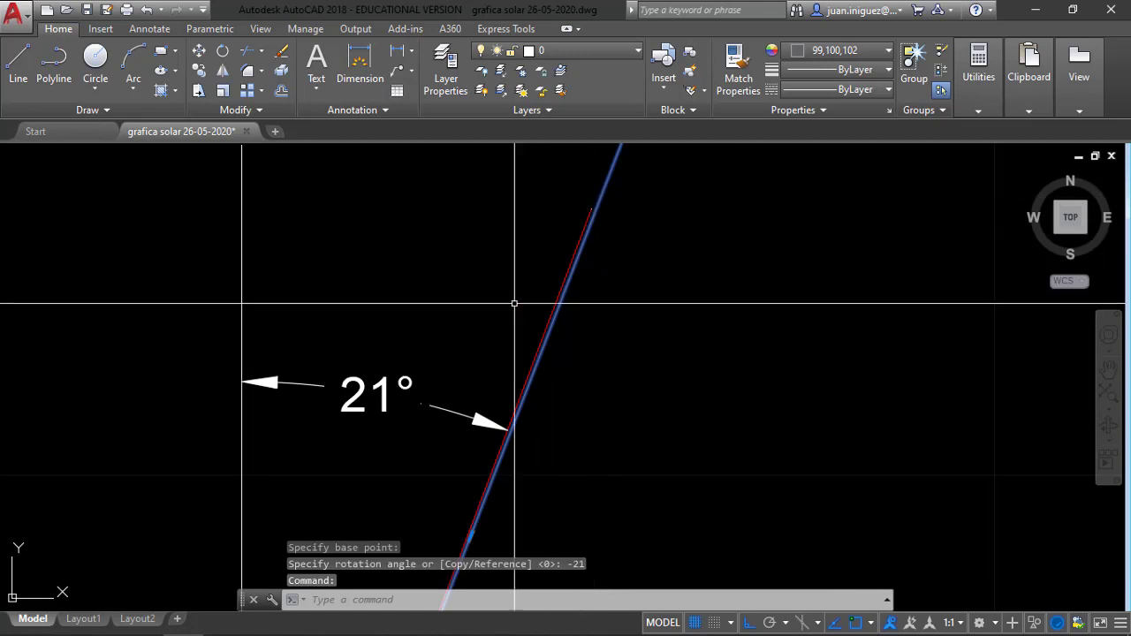
scroll(517, 303, "down", 3)
key("Delete")
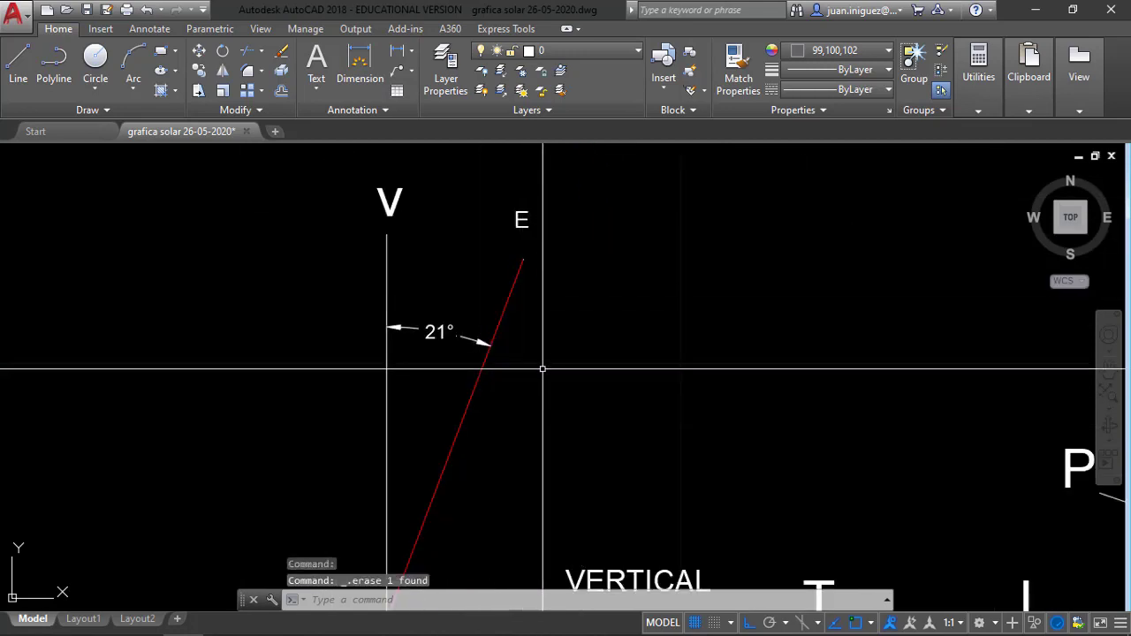
- Examine the third diagram's D, E and F lines and their angles, comparing them with the second diagram
scroll(495, 305, "down", 3)
scroll(509, 277, "up", 2)
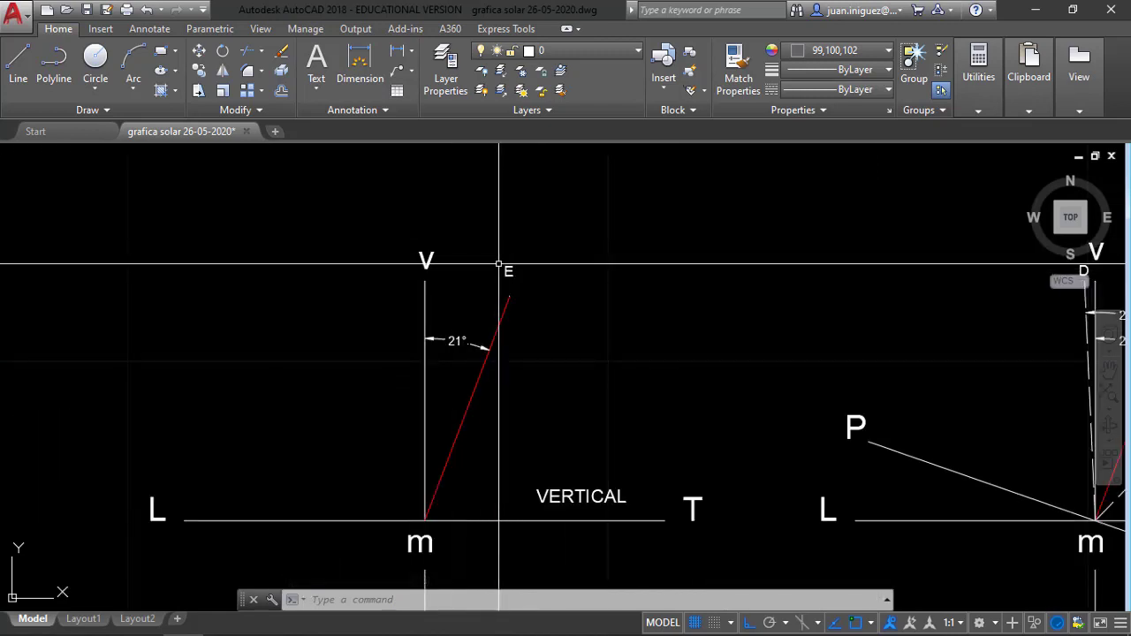
scroll(467, 235, "down", 2)
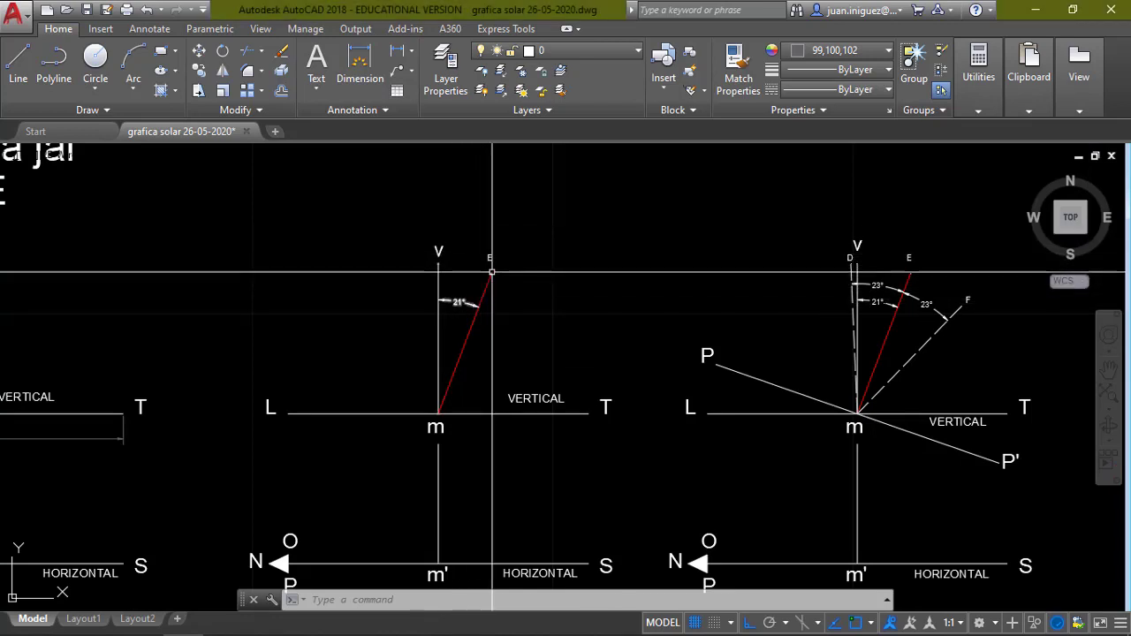
scroll(500, 517, "down", 3)
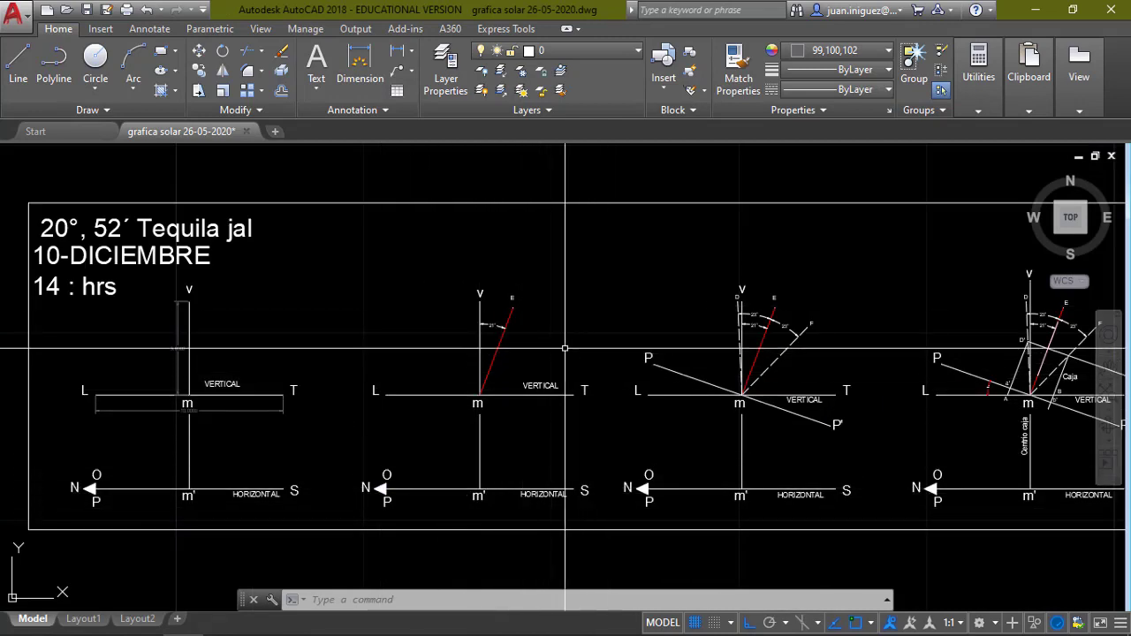
scroll(812, 337, "up", 4)
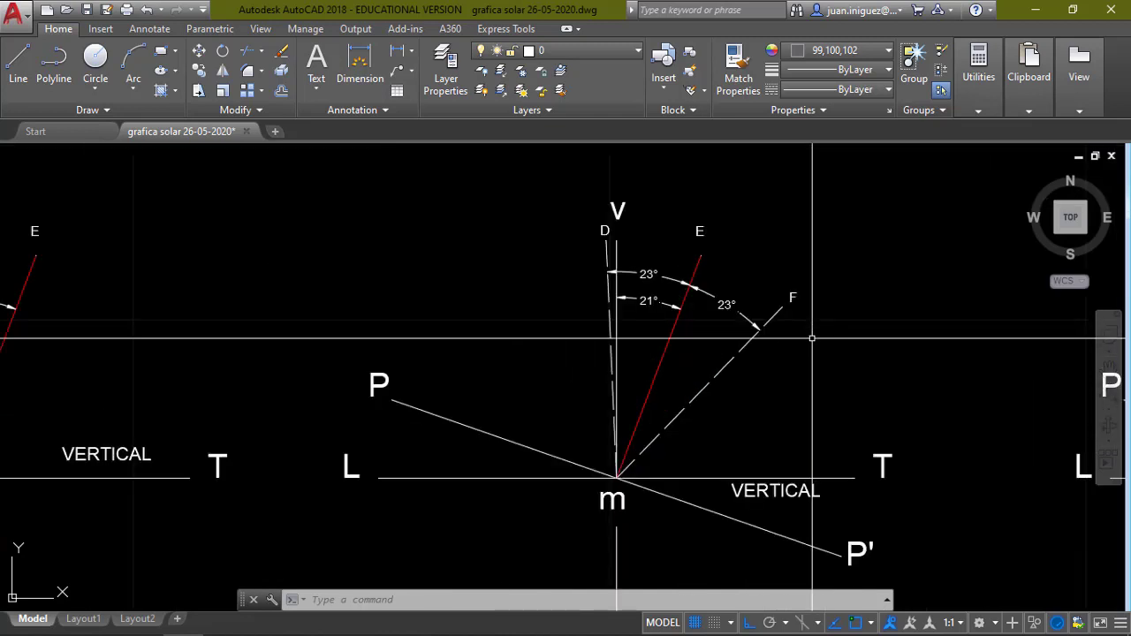
scroll(812, 337, "up", 2)
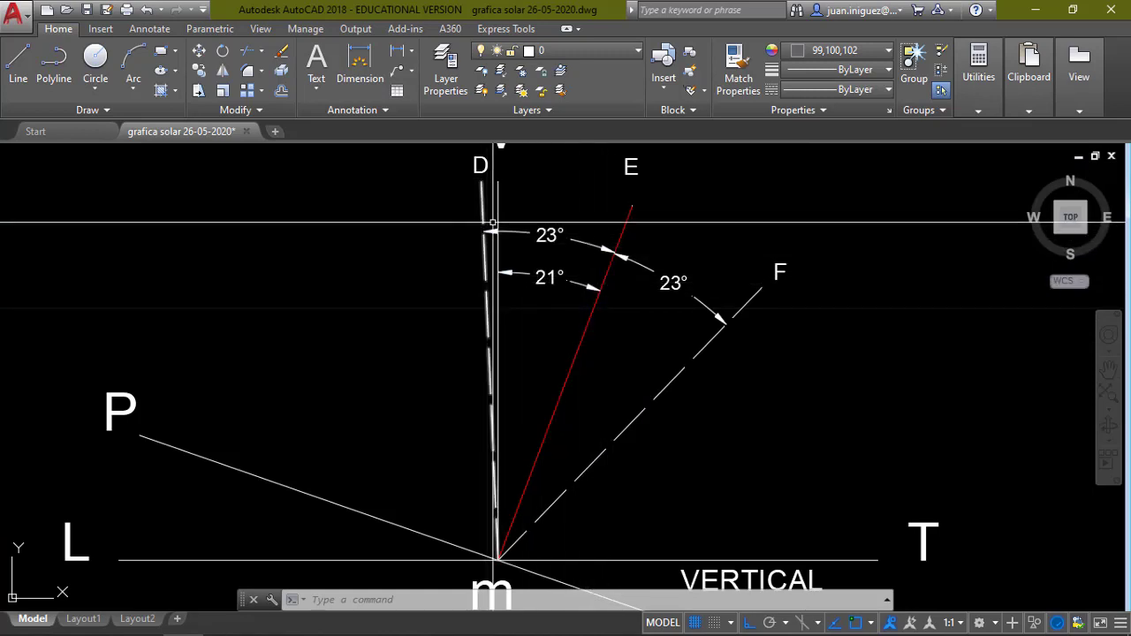
scroll(831, 349, "down", 5)
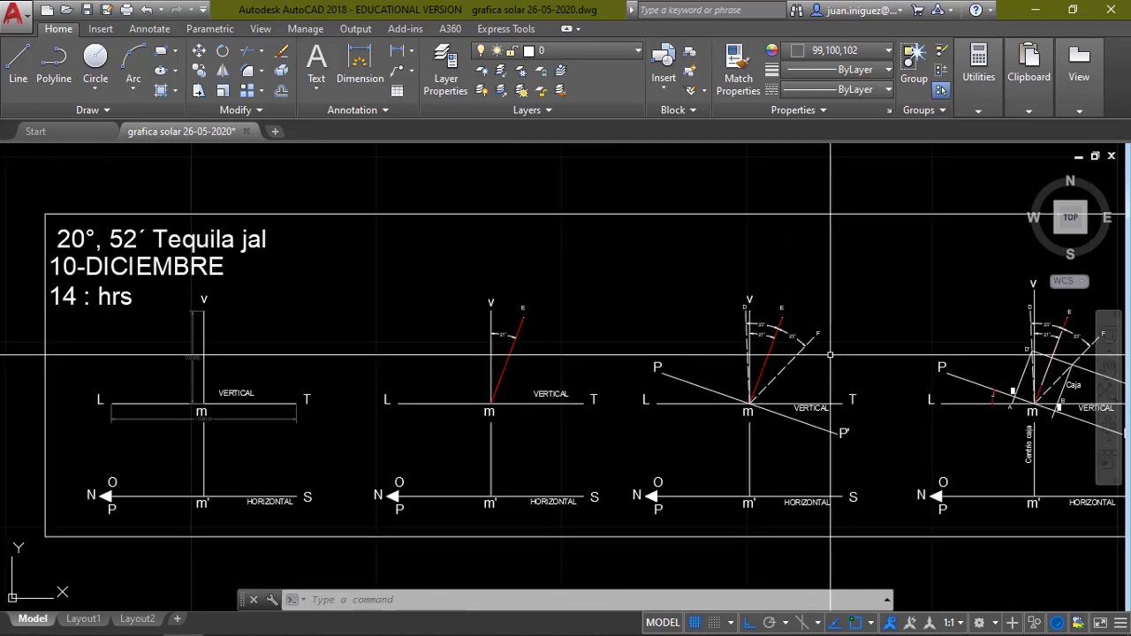
scroll(830, 354, "up", 8)
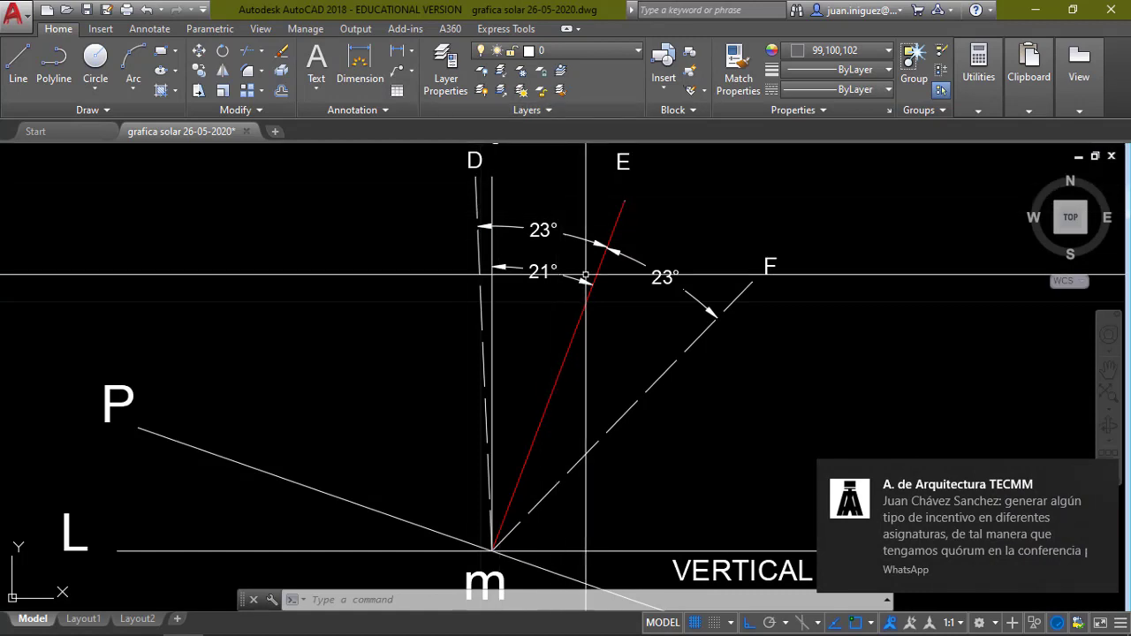
- Draw a polyline with Ortho off from point m along the third diagram's red line, ending just beyond its E end
type("P")
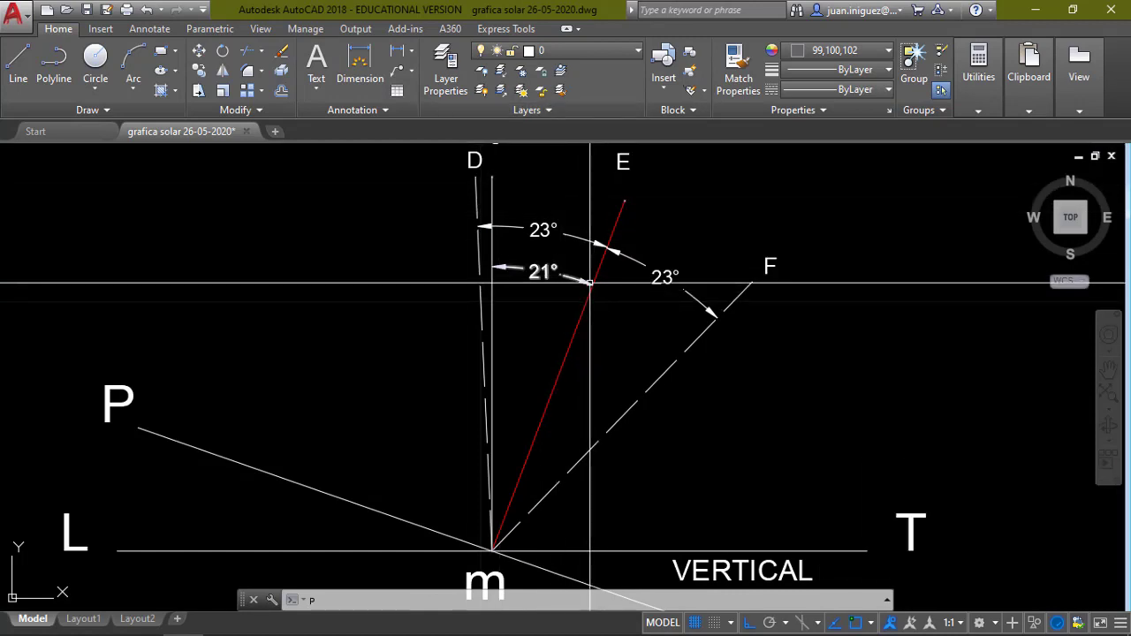
type("L")
key("Return")
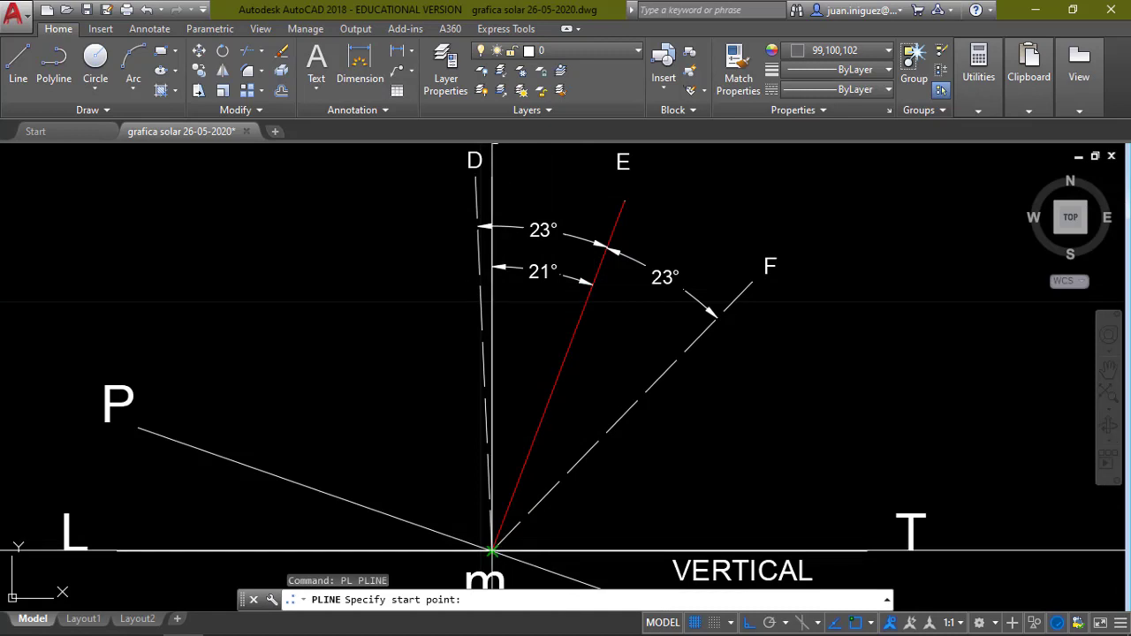
left_click(492, 552)
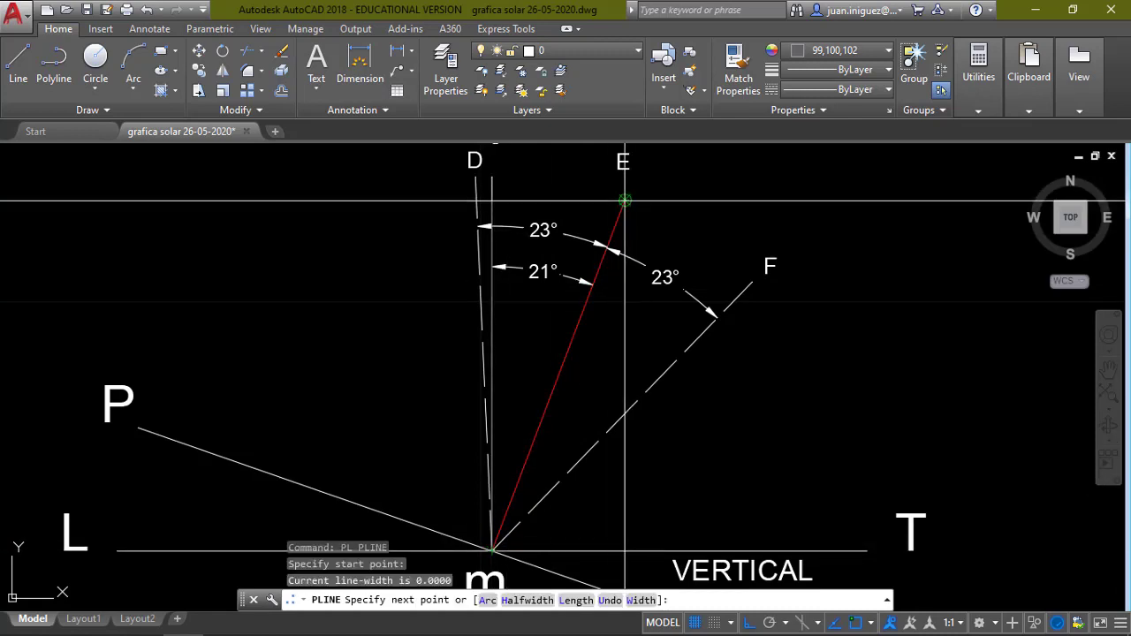
key("F8")
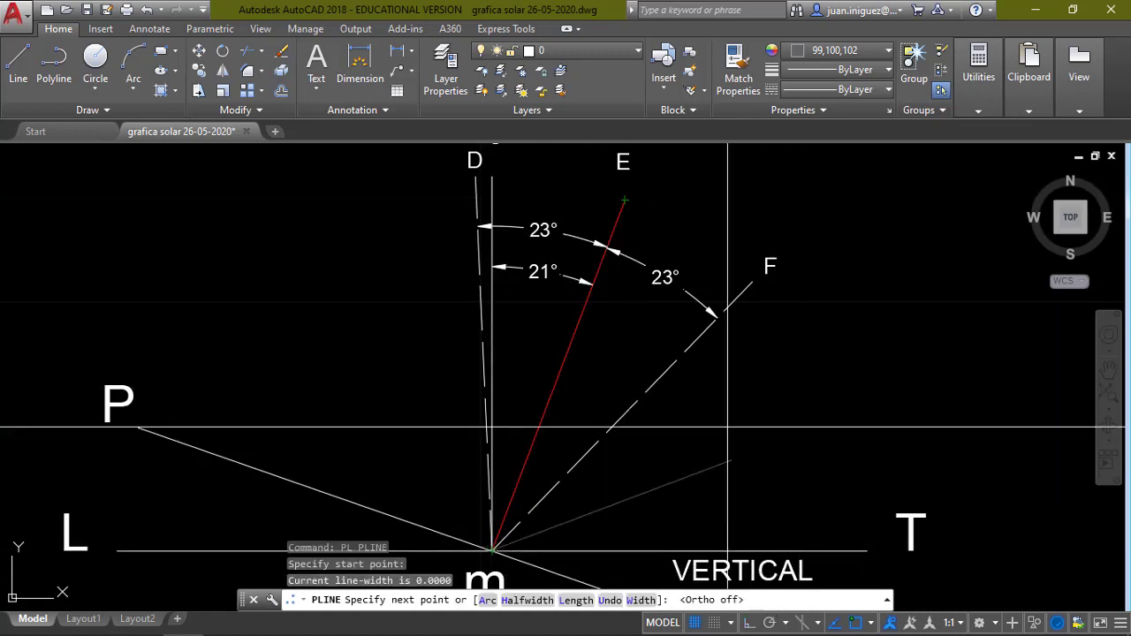
left_click(632, 180)
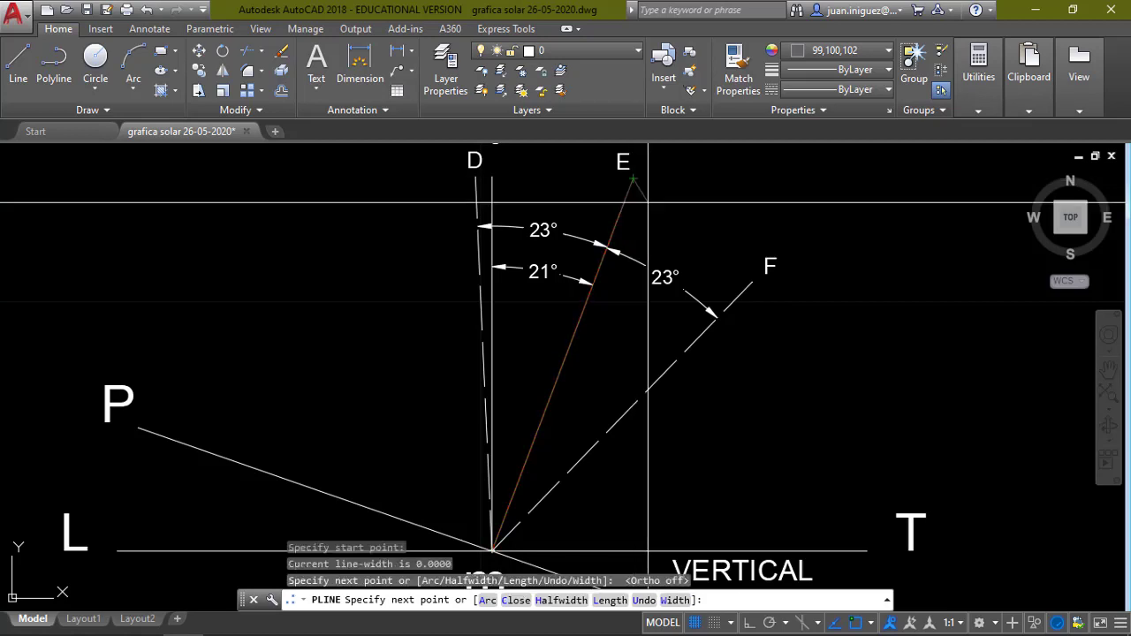
key("Escape")
- Rotate the new polyline by 23° about point m, towards the dashed D line, with Ortho on
left_click(630, 179)
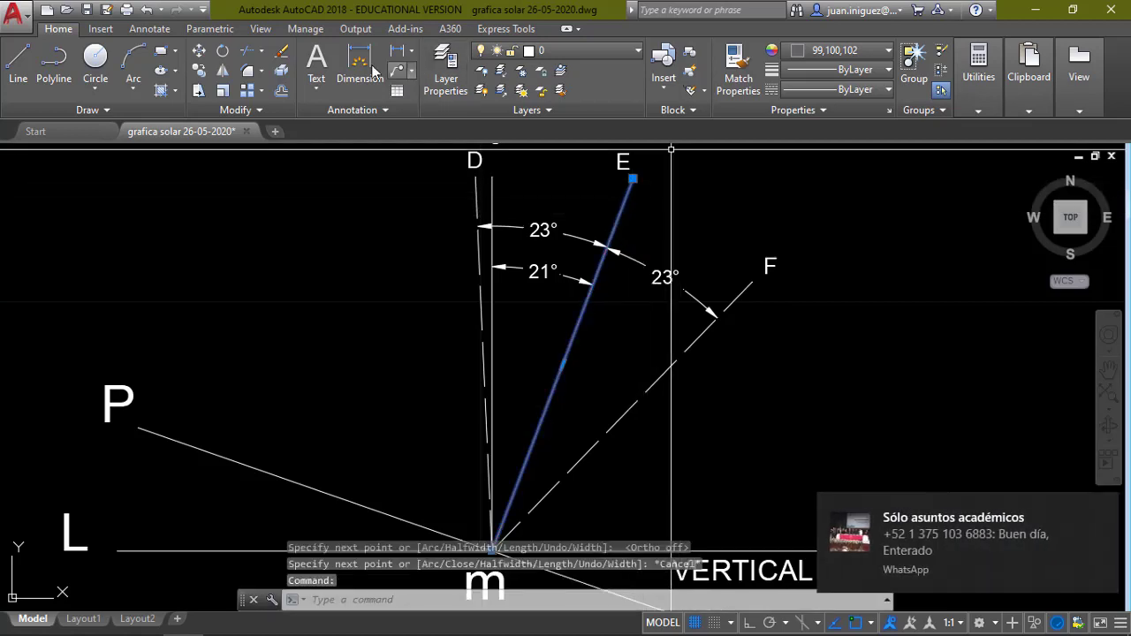
left_click(223, 51)
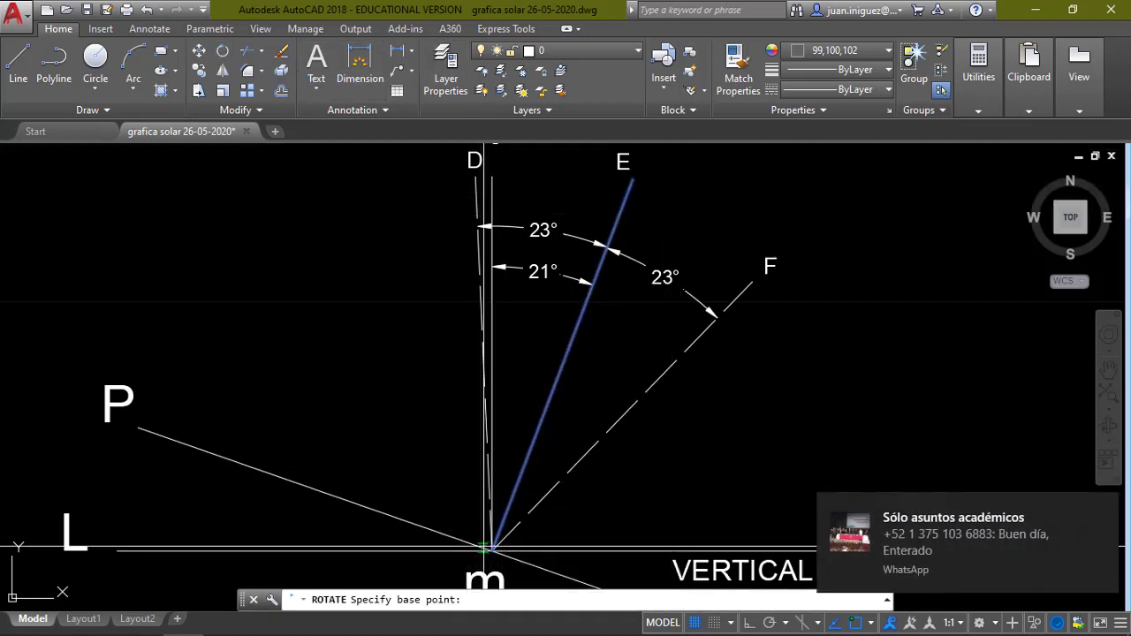
left_click(492, 550)
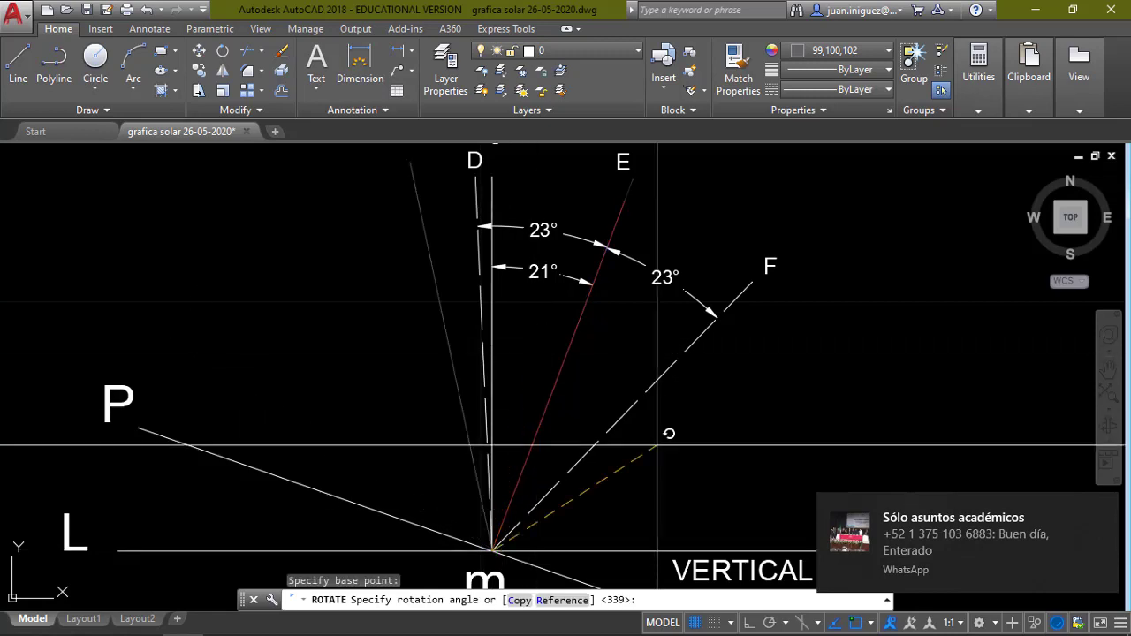
left_click(749, 622)
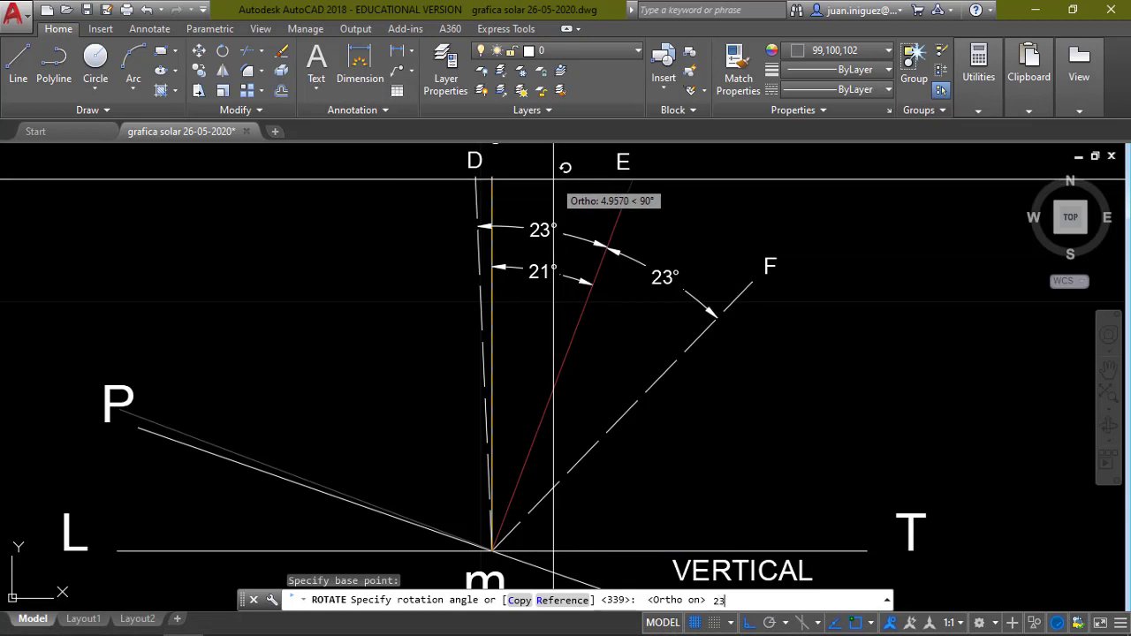
key("Return")
key("Escape")
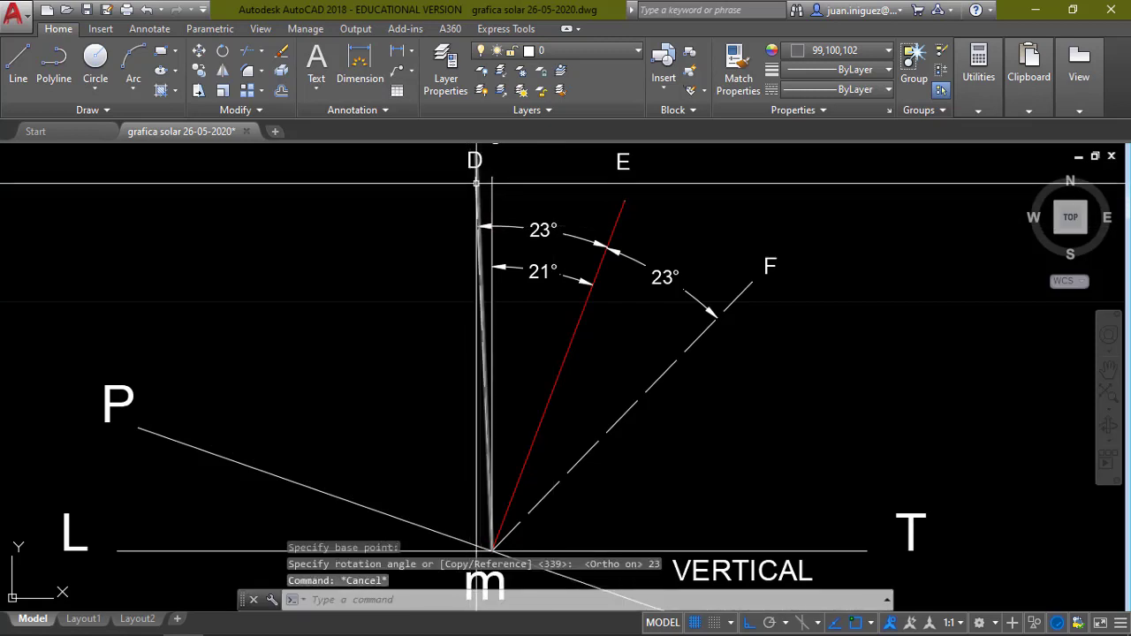
scroll(477, 178, "up", 1)
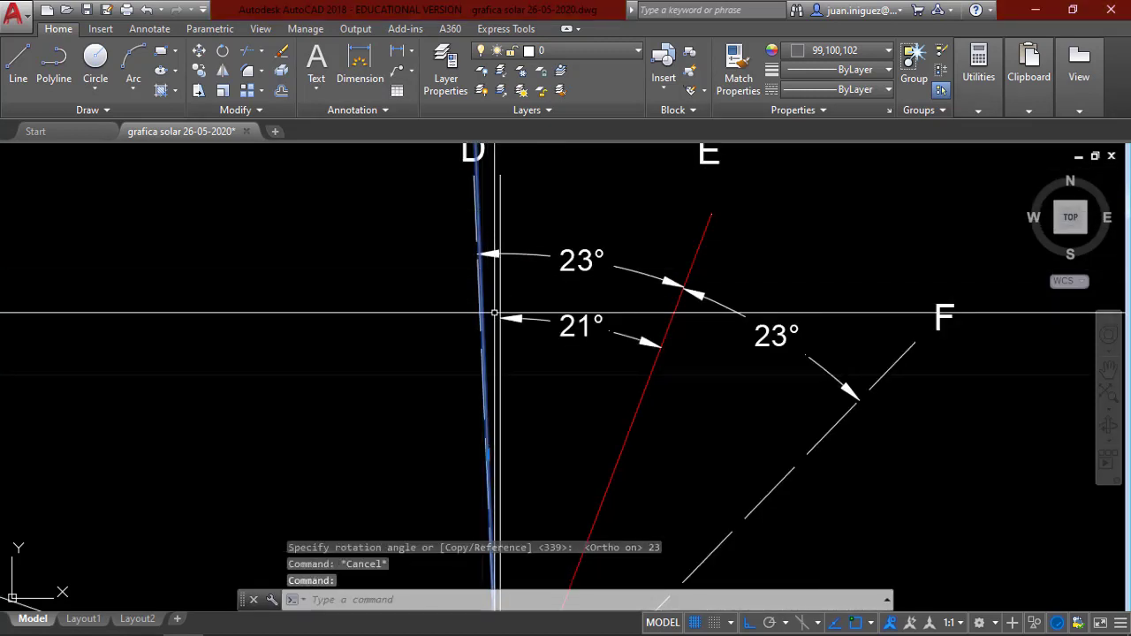
- Examine how the rotated polyline lines up with the dashed D line and the 23° dimension between D and E
scroll(487, 192, "up", 1)
scroll(409, 265, "down", 3)
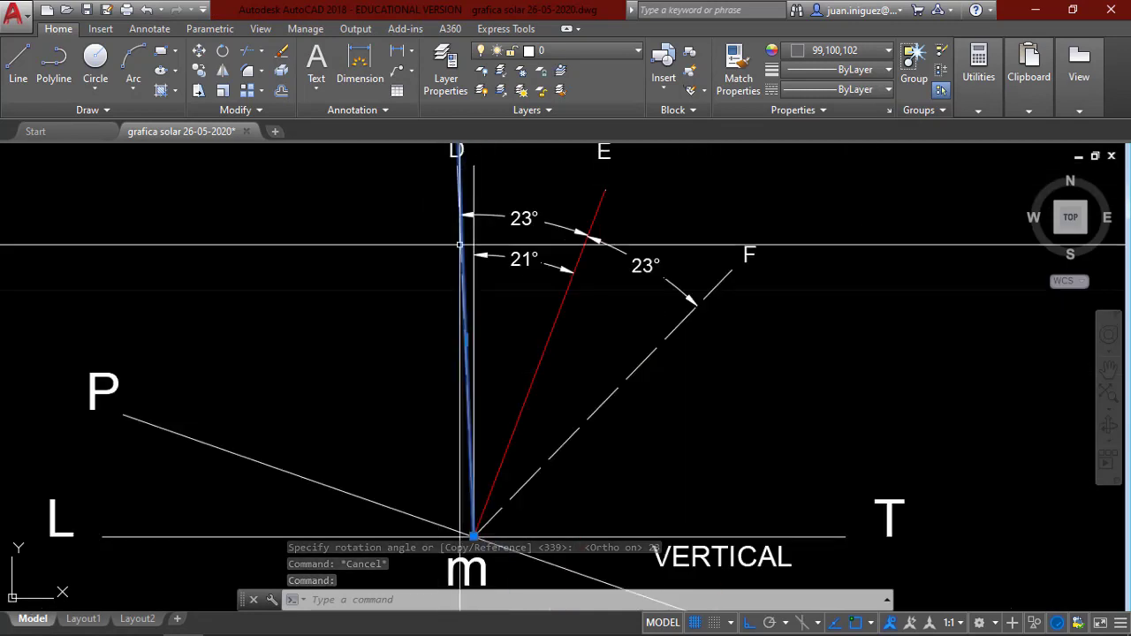
scroll(461, 217, "up", 5)
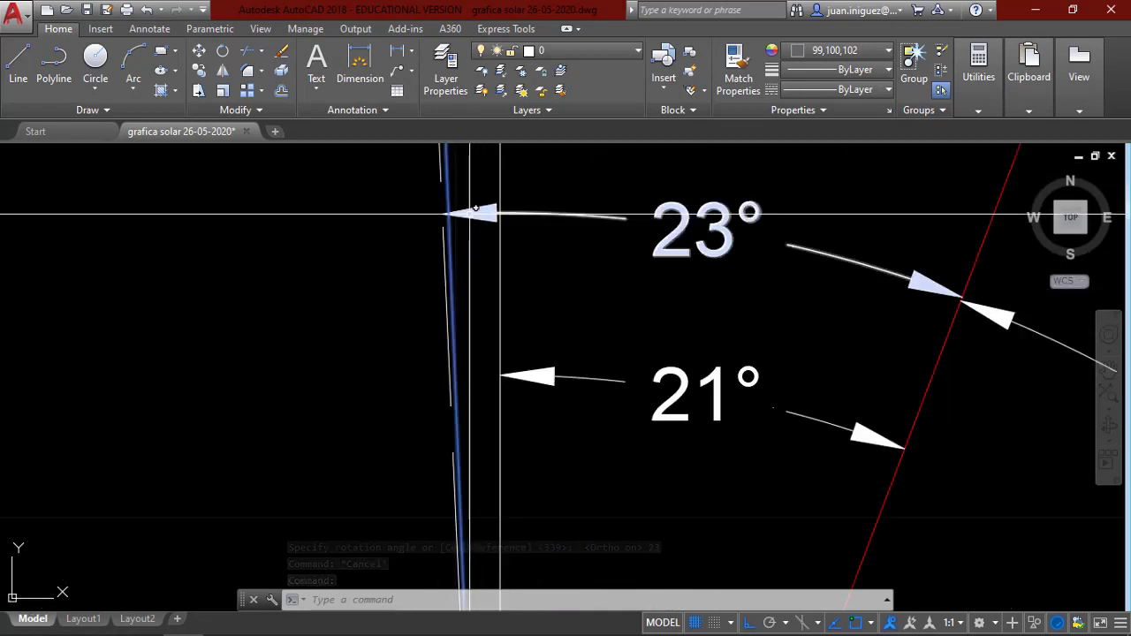
left_click(718, 230)
scroll(557, 239, "down", 6)
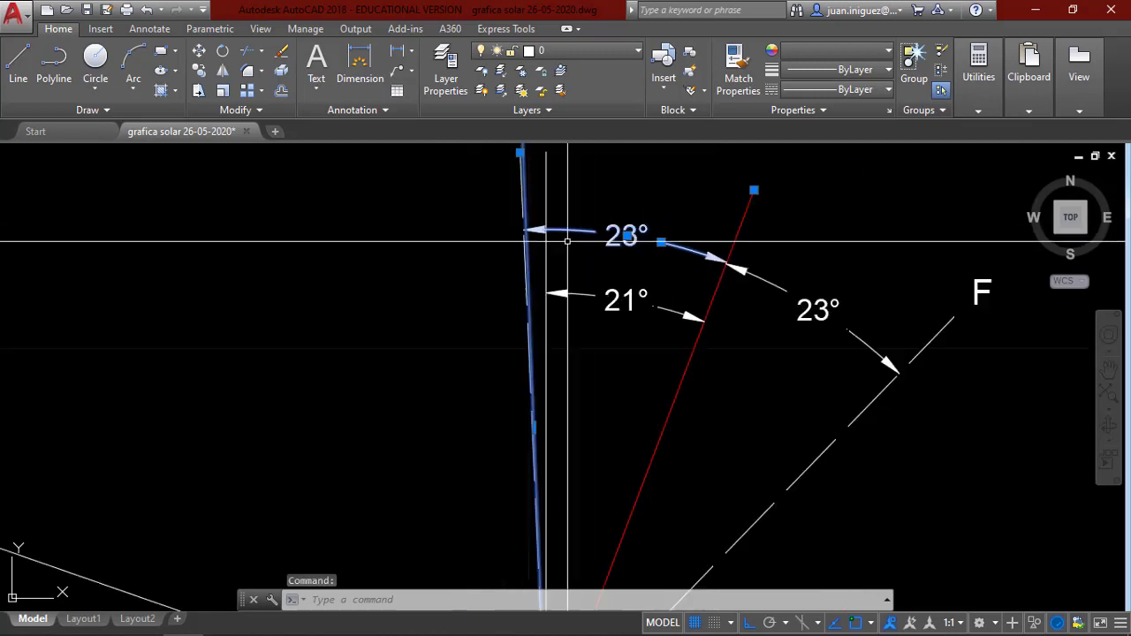
key("Escape")
scroll(549, 209, "up", 5)
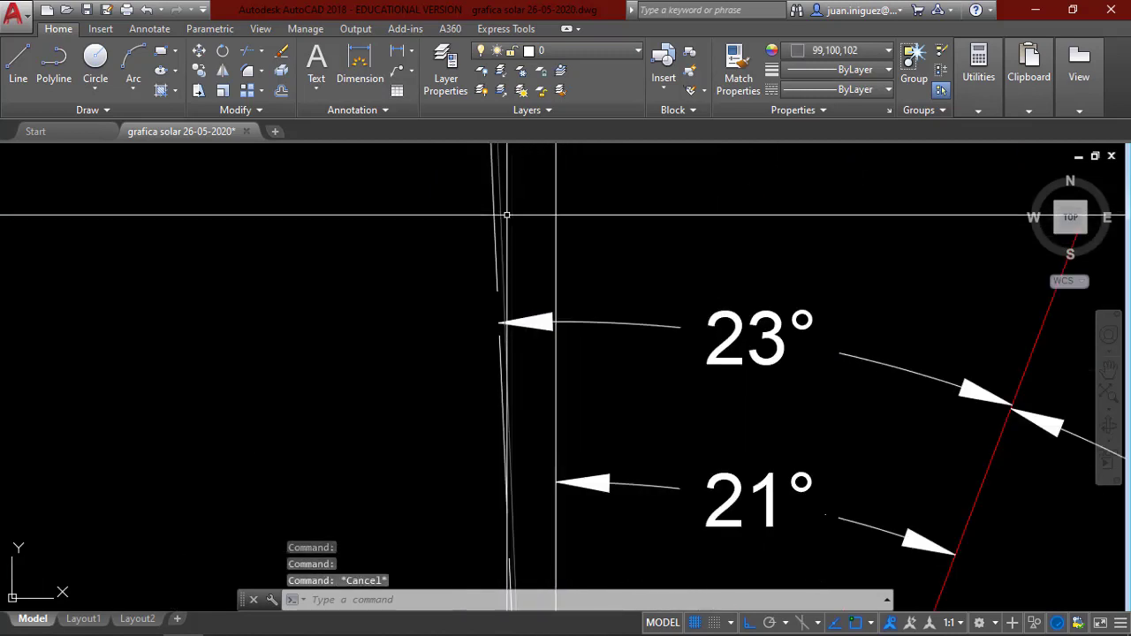
left_click(497, 214)
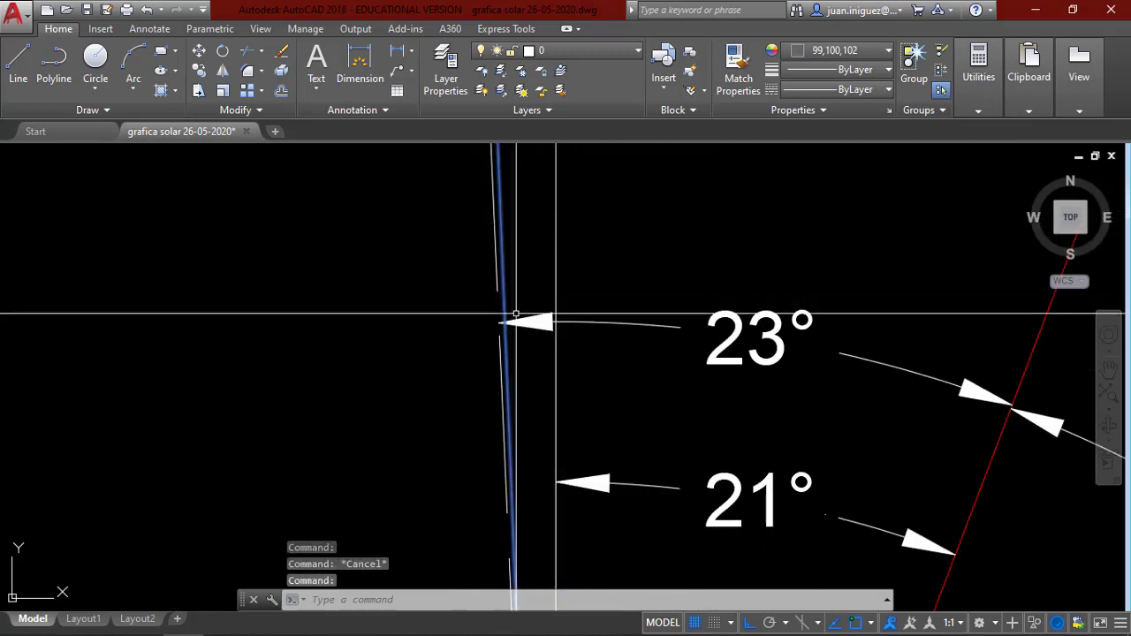
scroll(487, 256, "down", 3)
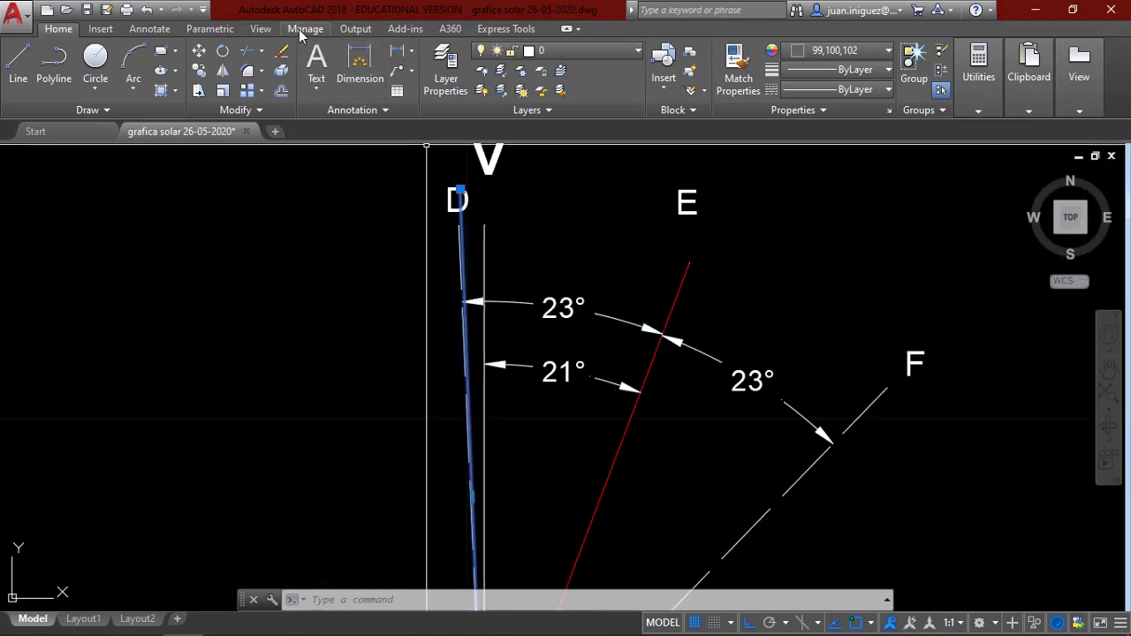
- Open the properties of the 23° angular dimension between D and E and look through them down to the tolerances
left_click(573, 300)
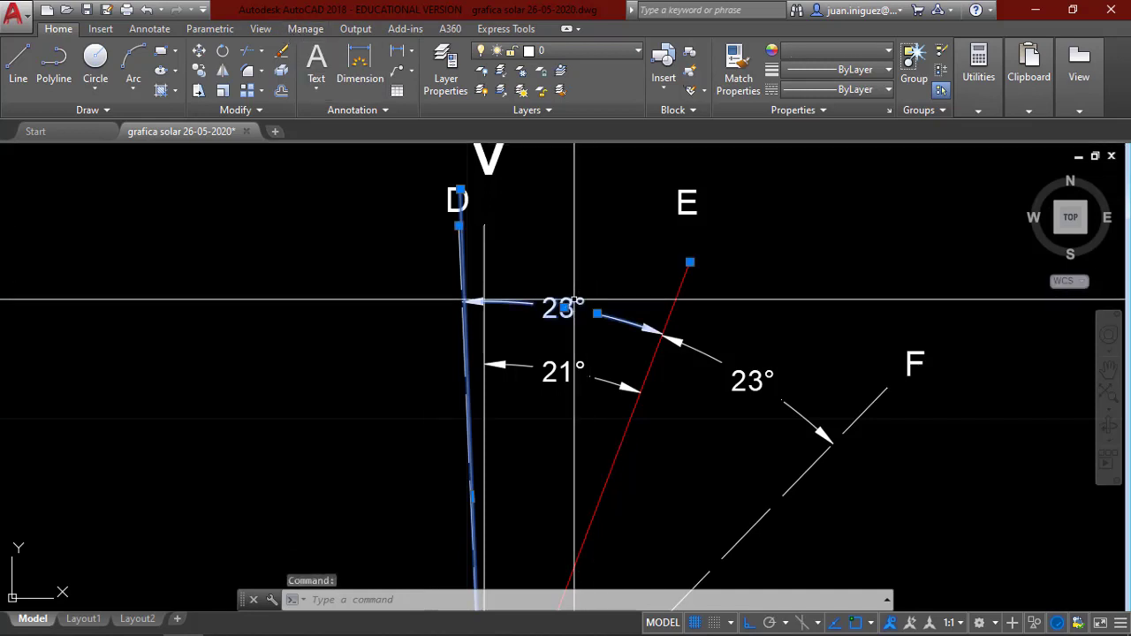
key("Escape")
left_click(576, 300)
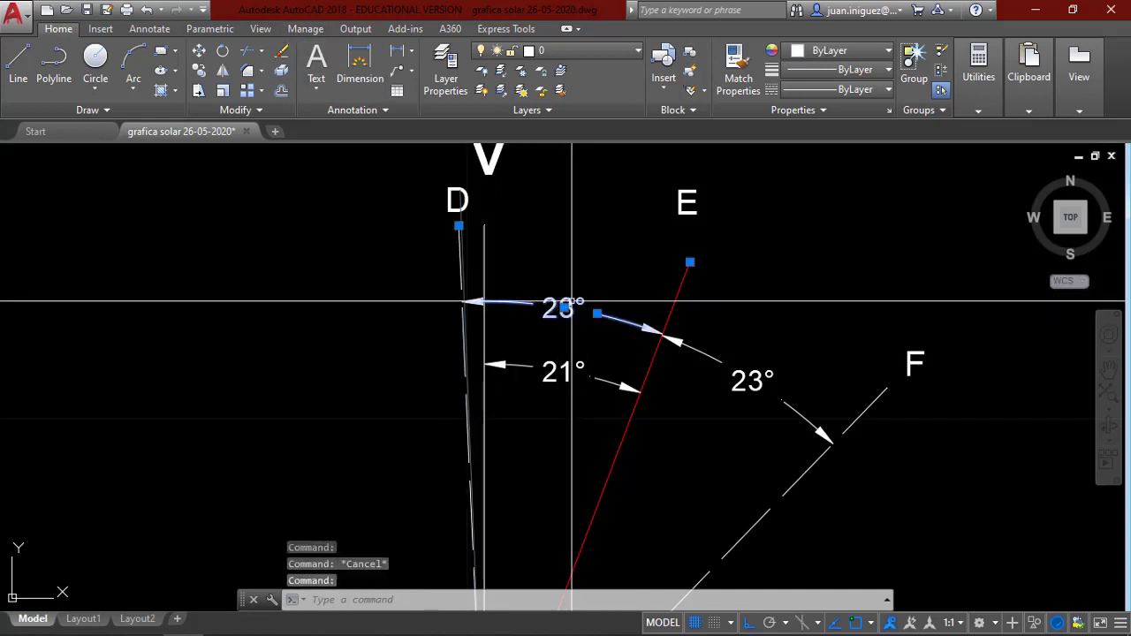
right_click(576, 302)
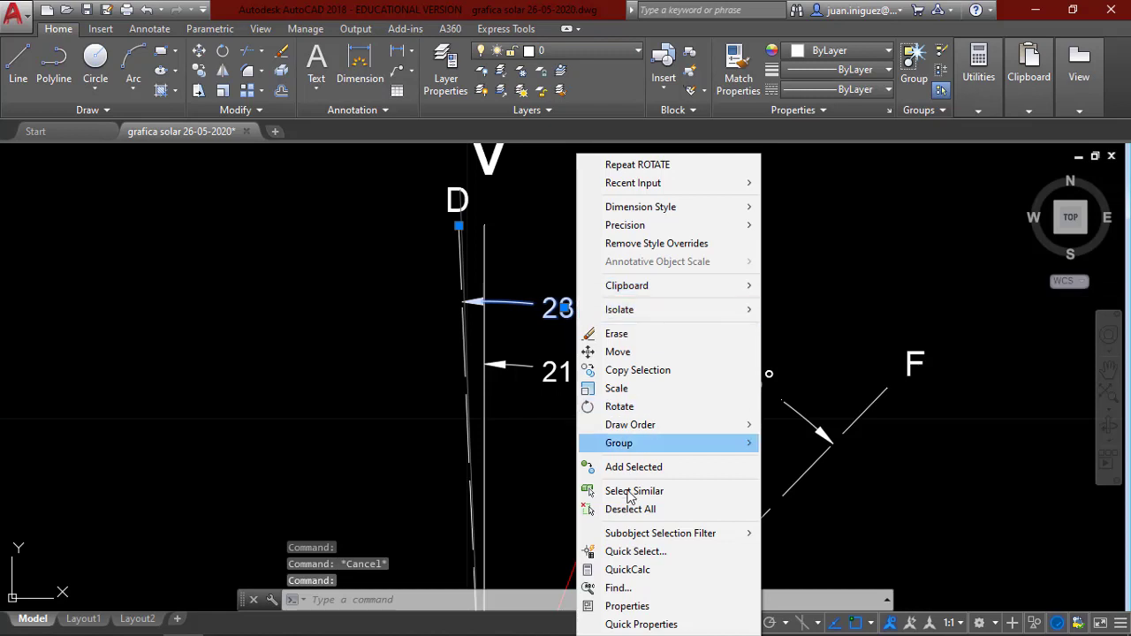
left_click(638, 621)
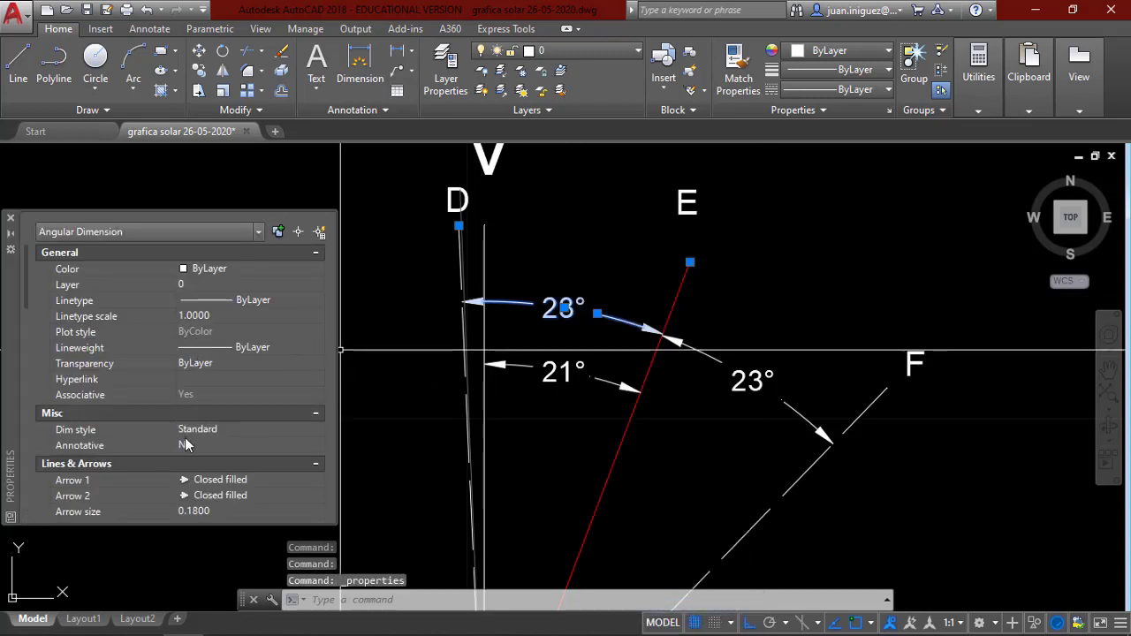
scroll(203, 501, "down", 10)
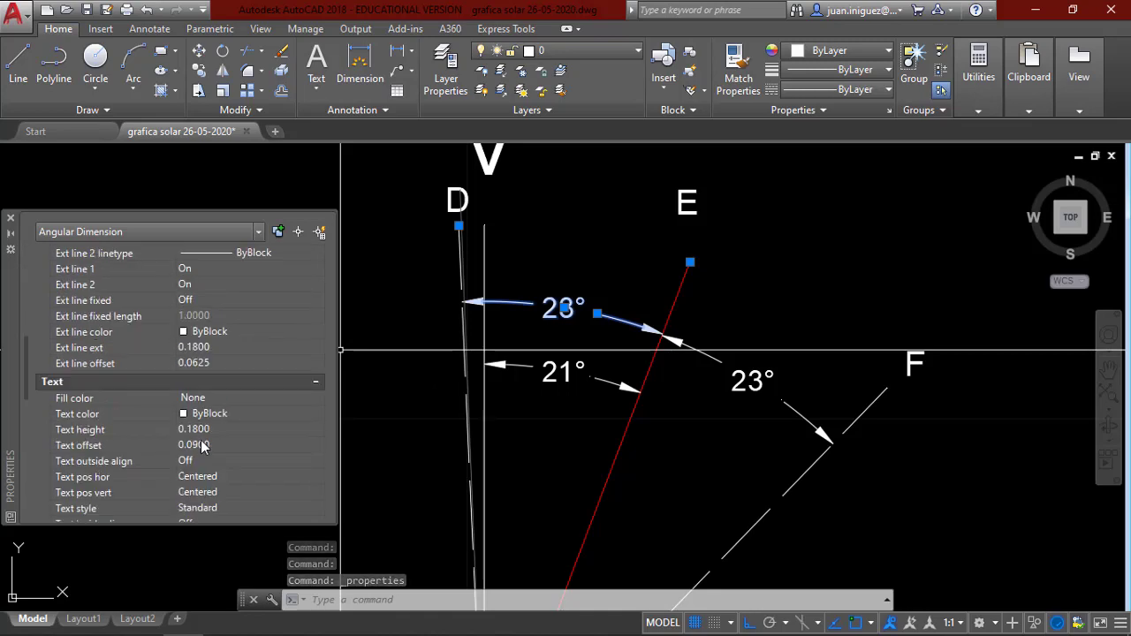
scroll(213, 363, "down", 5)
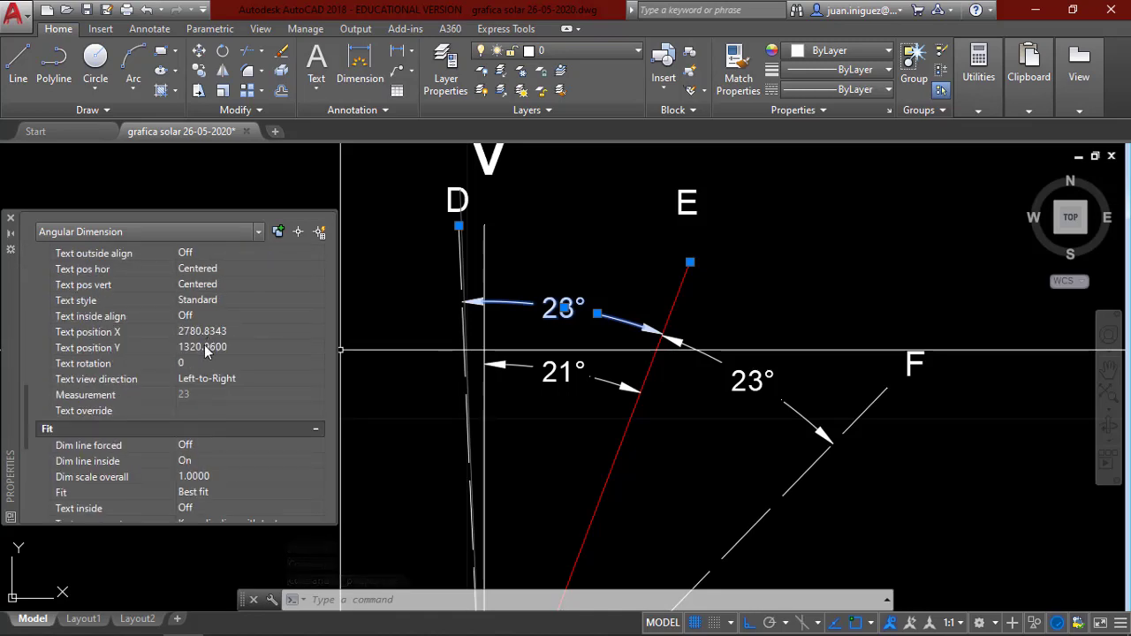
scroll(205, 351, "down", 10)
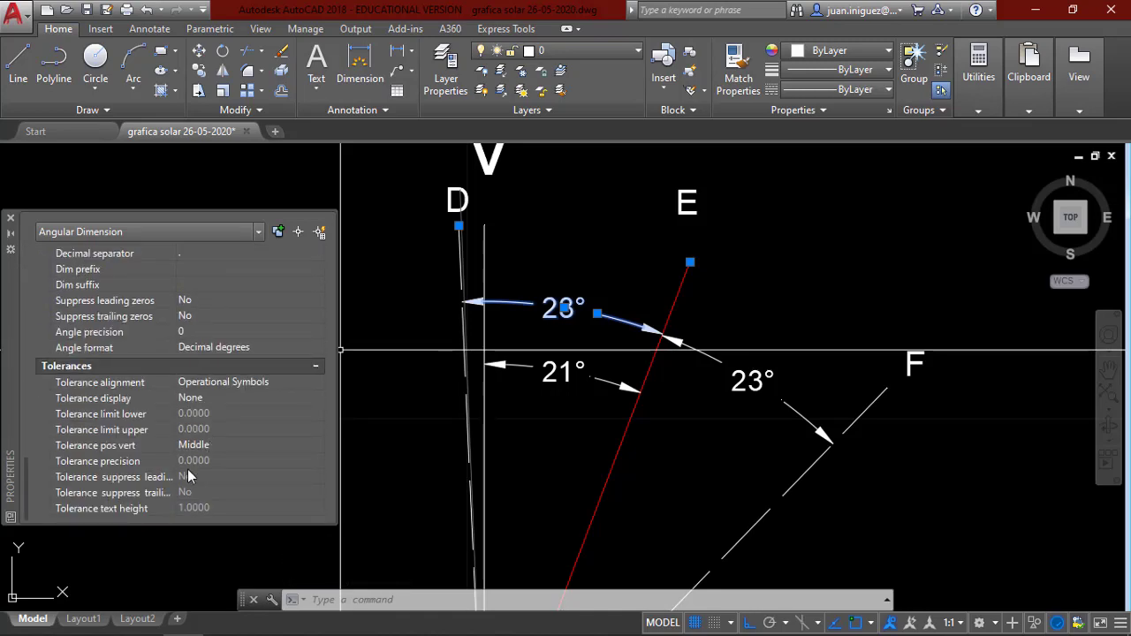
- Check the tolerance alignment and tolerance display options of the 23° dimension, leaving them as they are, and deselect it
left_click(299, 381)
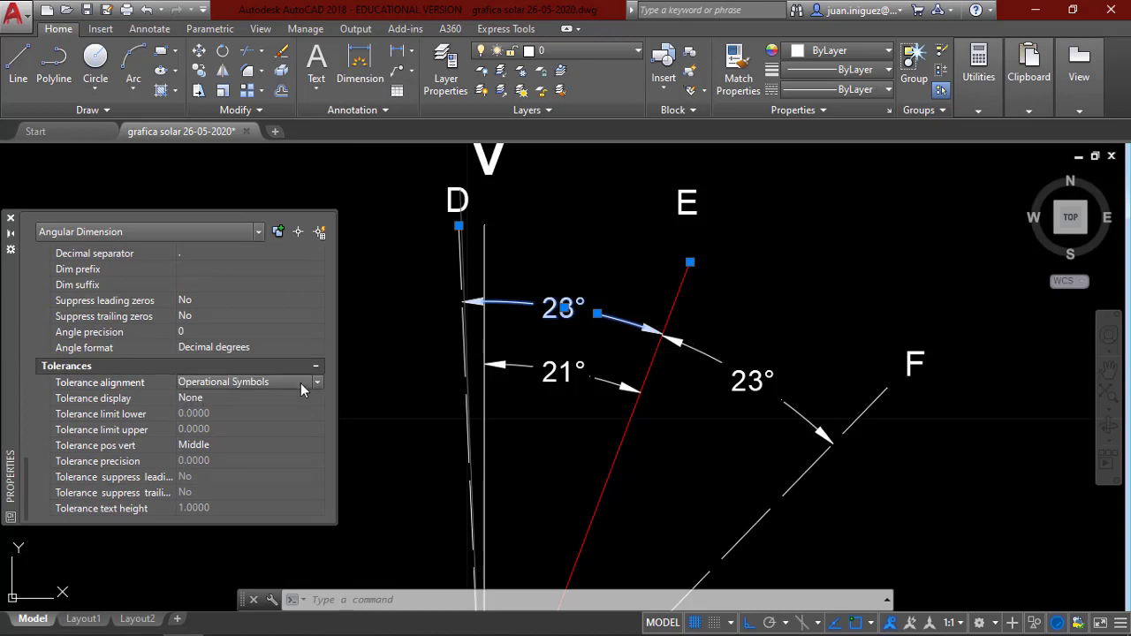
left_click(319, 381)
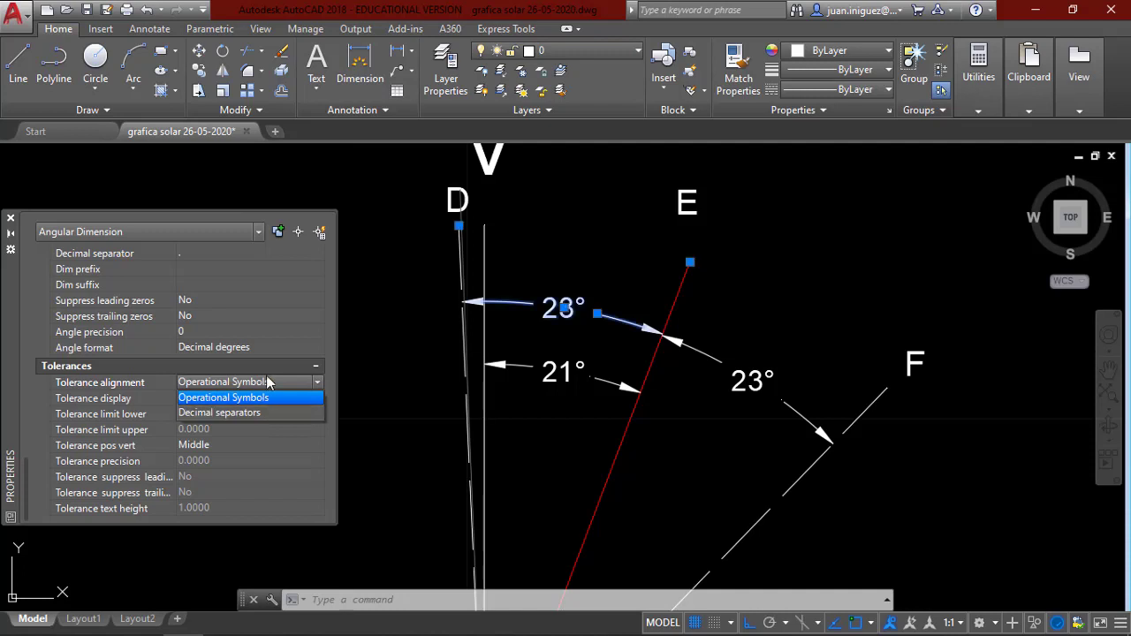
left_click(204, 399)
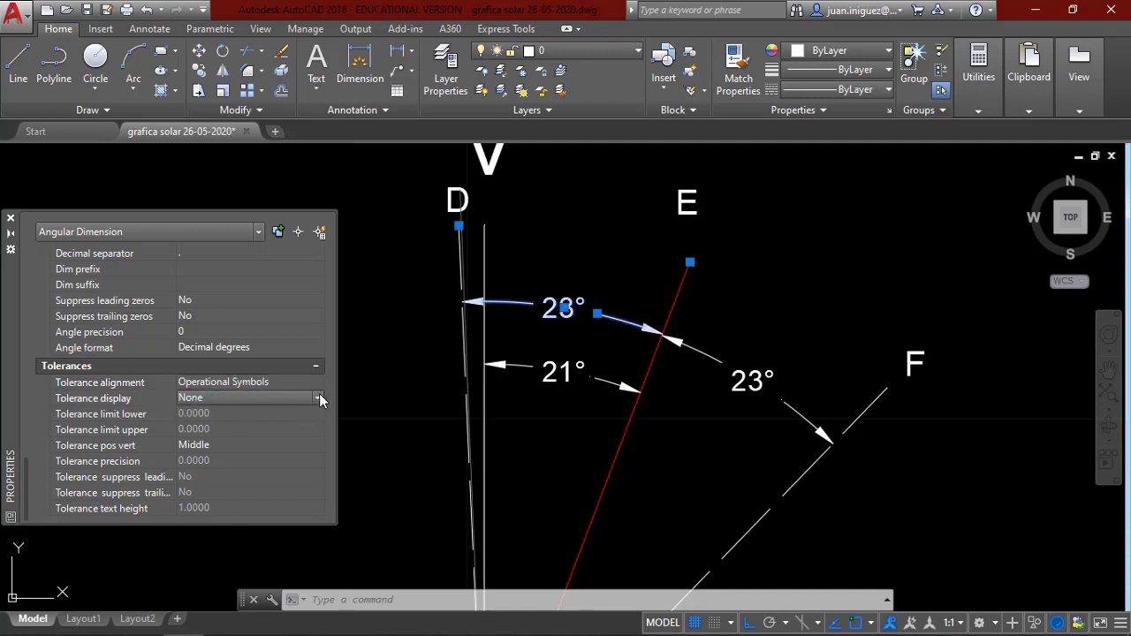
left_click(318, 399)
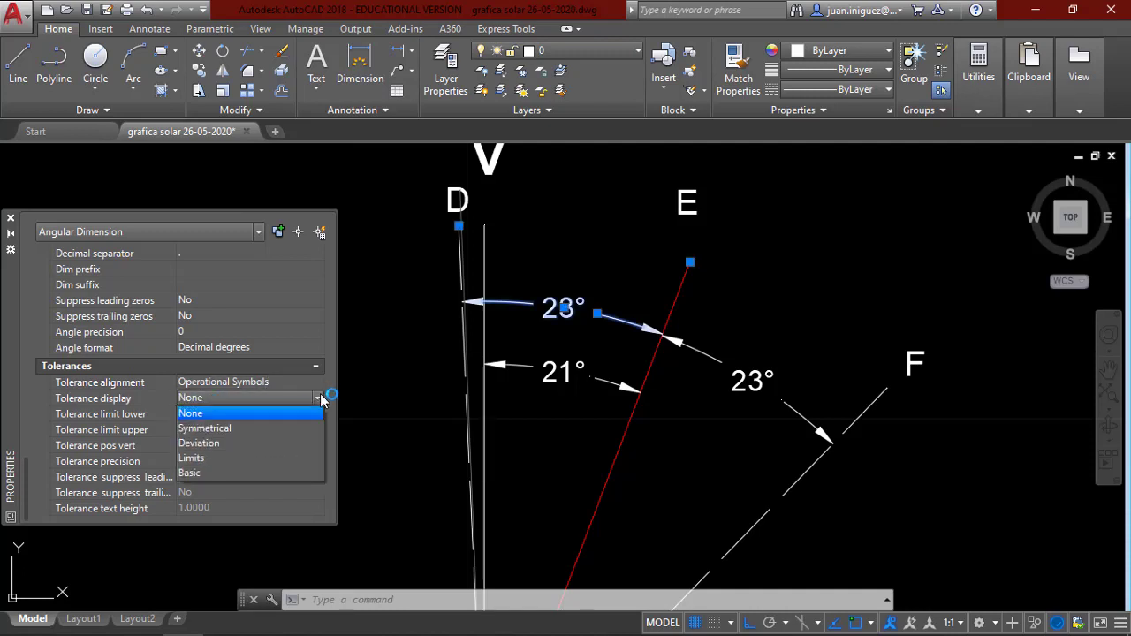
left_click(320, 400)
key("Escape")
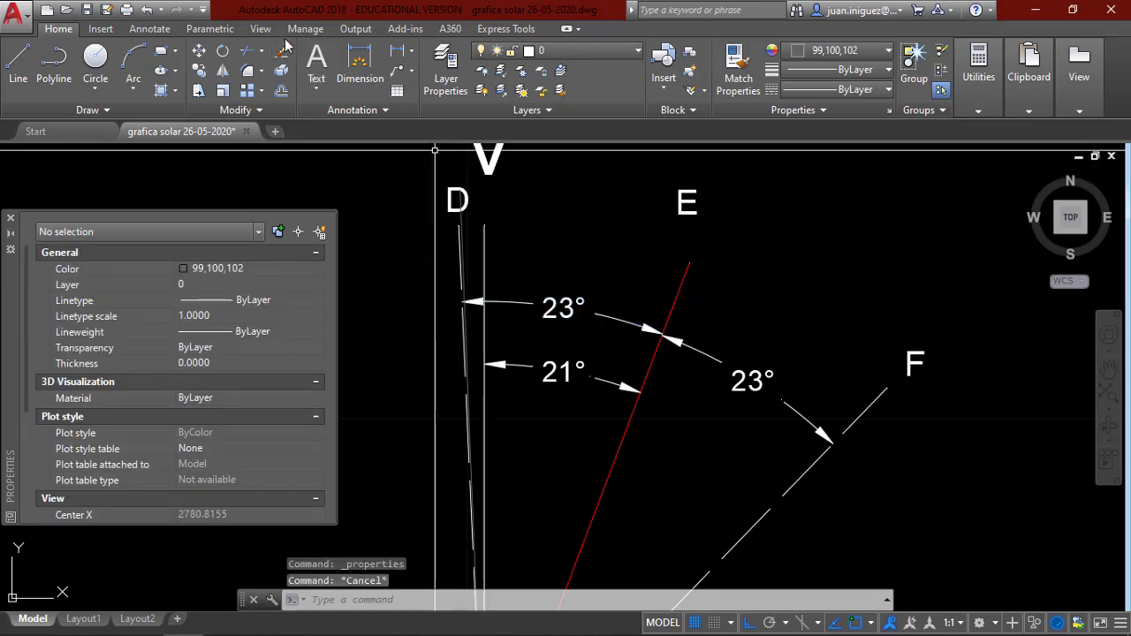
- Modify the Standard dimension style to use an angular dimension precision of 0.0000
left_click(259, 29)
left_click(135, 33)
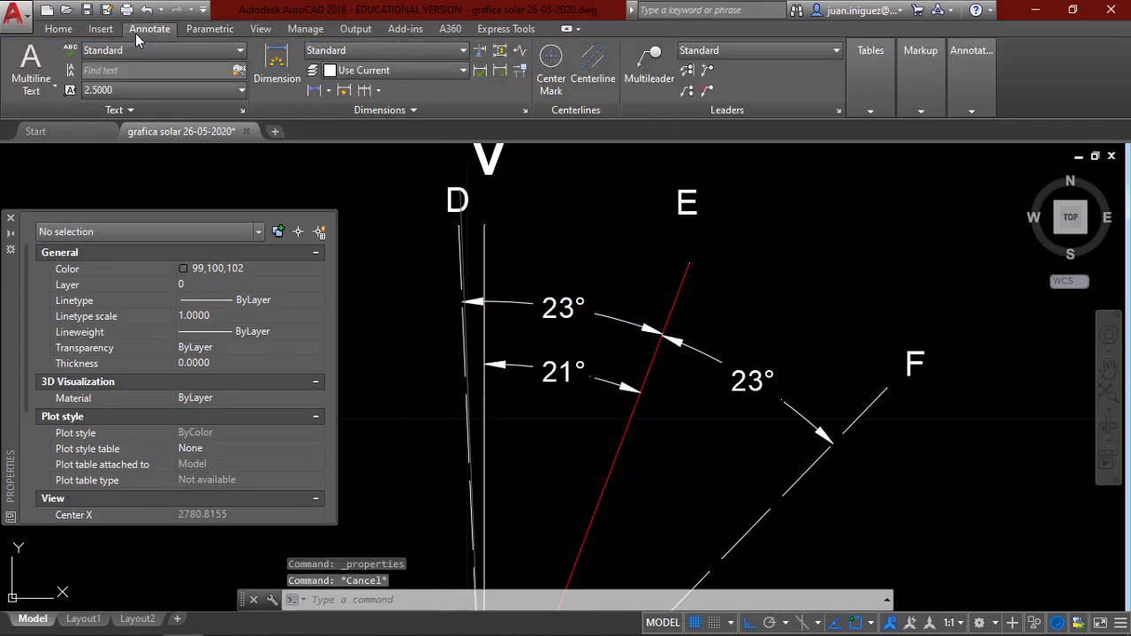
key("Escape")
left_click(564, 305)
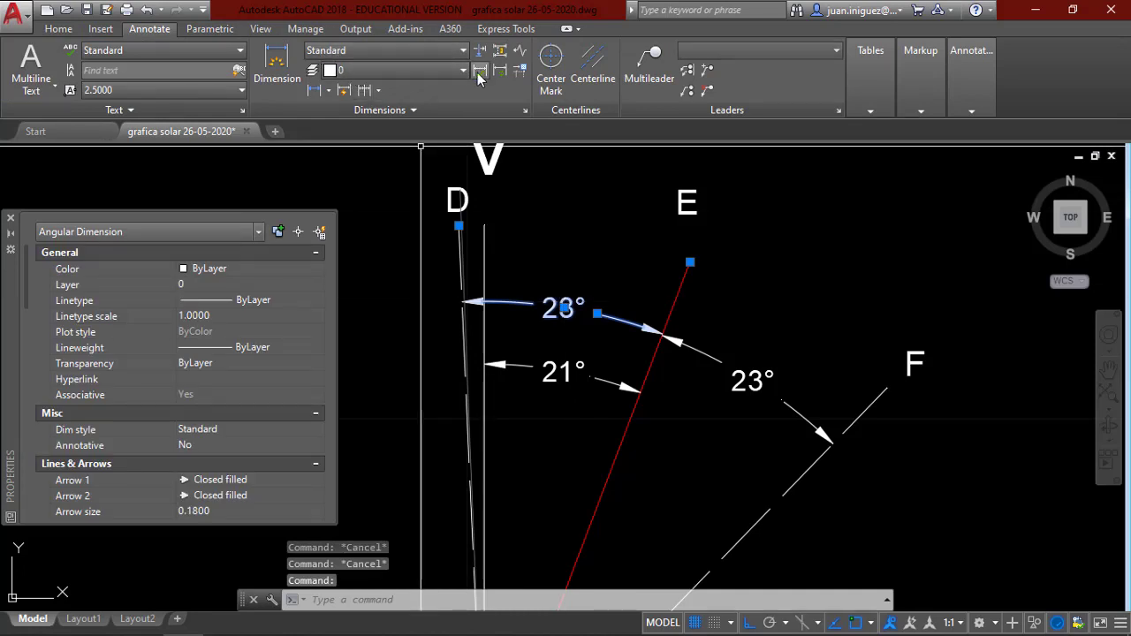
left_click(526, 111)
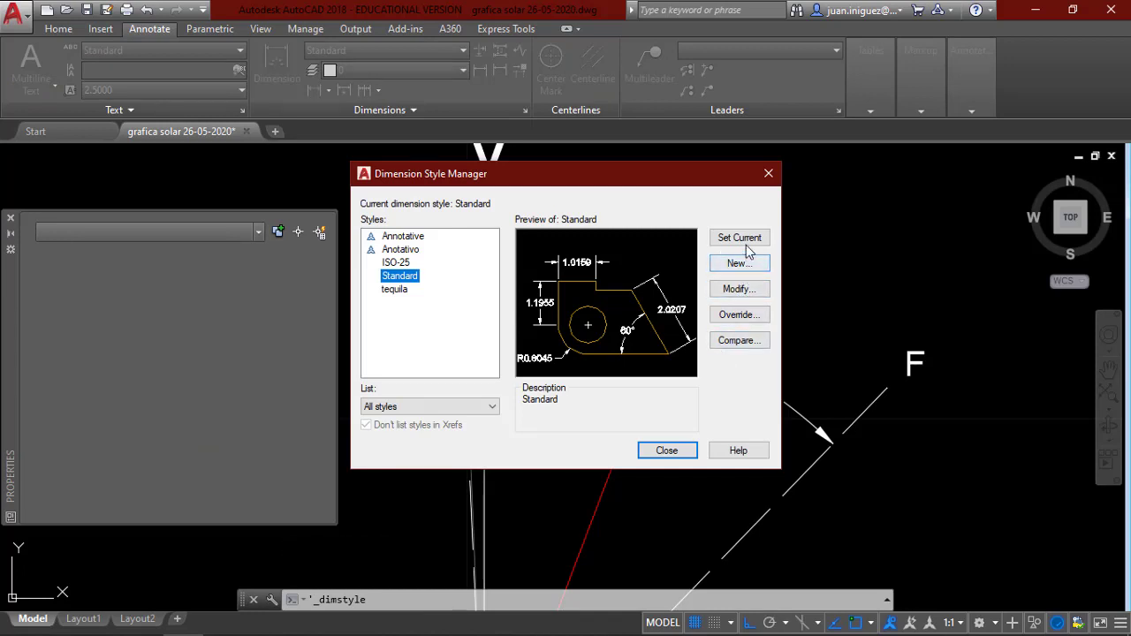
left_click(741, 292)
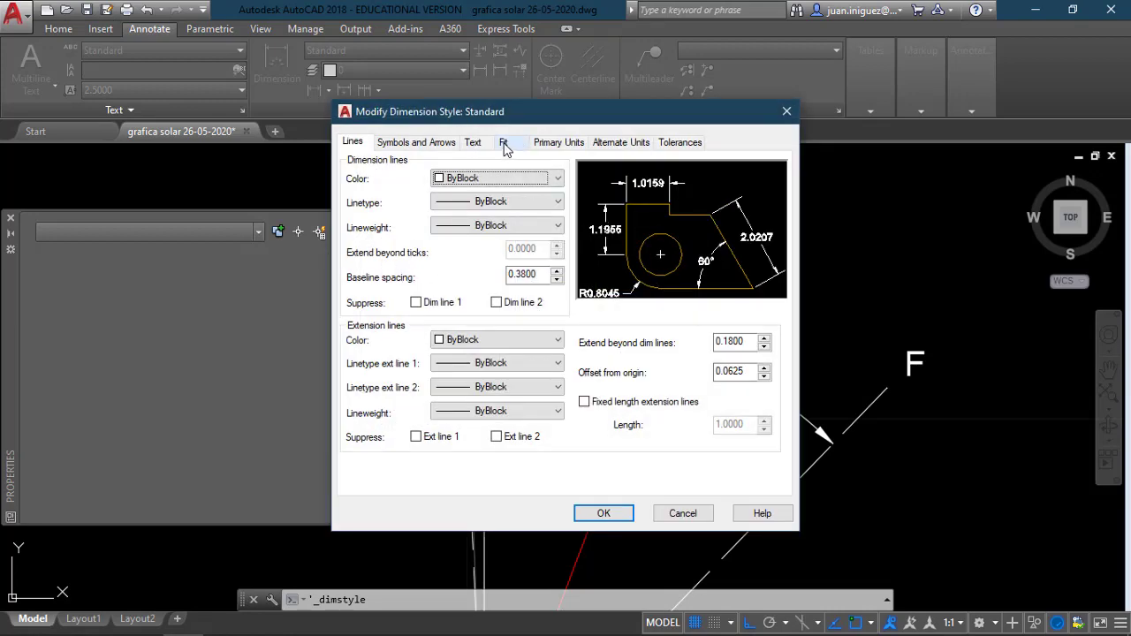
left_click(503, 144)
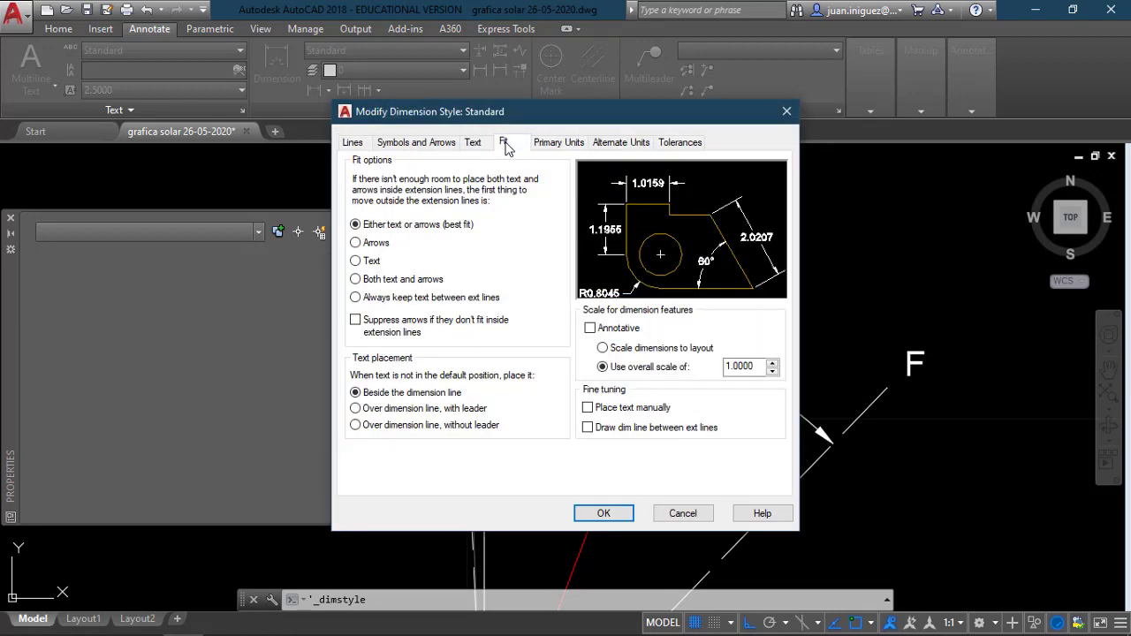
left_click(550, 145)
left_click(739, 419)
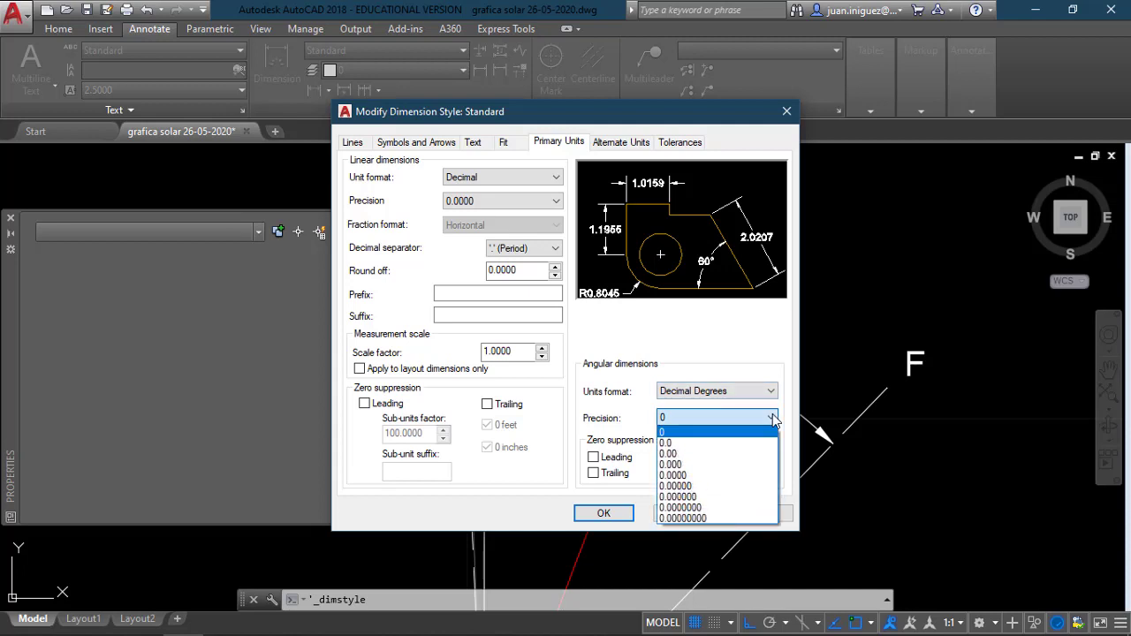
left_click(718, 474)
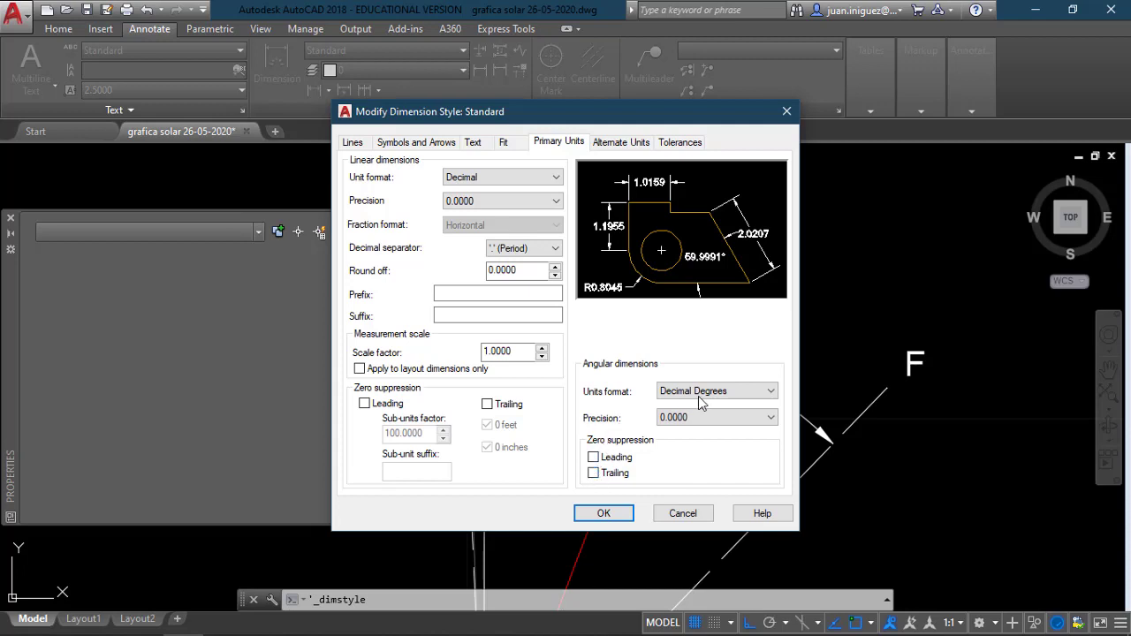
- Try Gradians and Radians as the angular units format and return it to Decimal Degrees
left_click(769, 393)
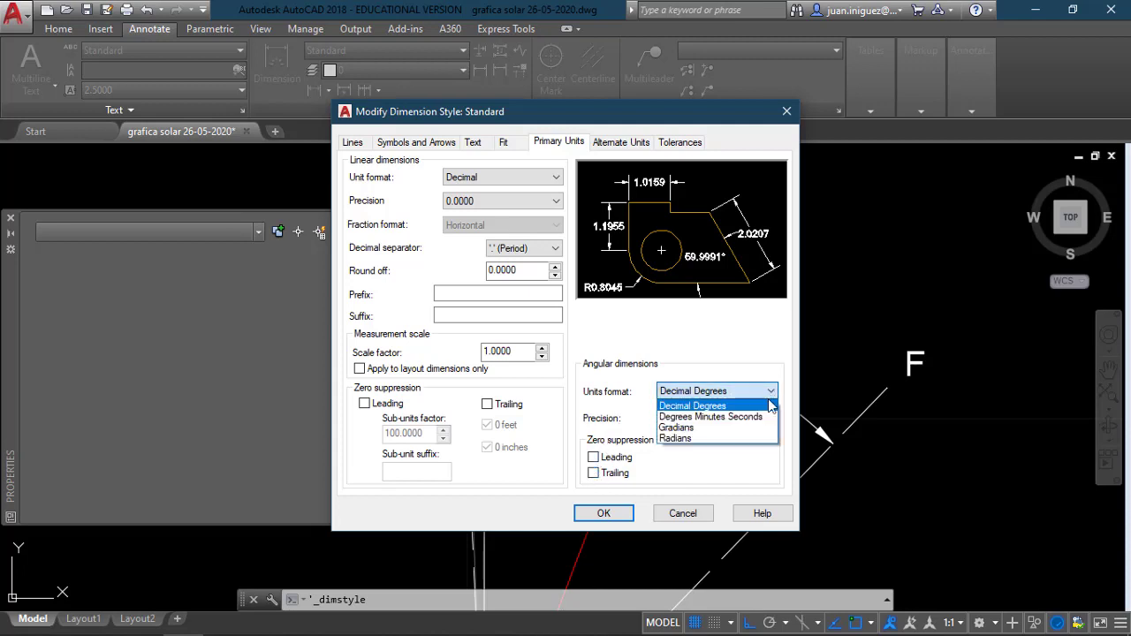
left_click(691, 427)
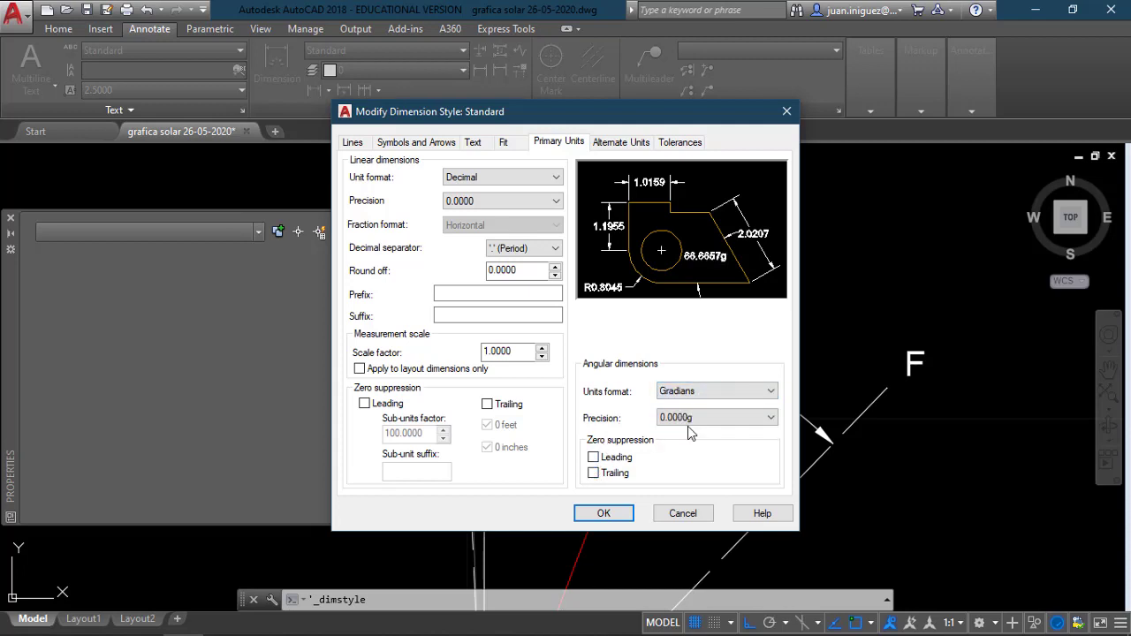
left_click(769, 391)
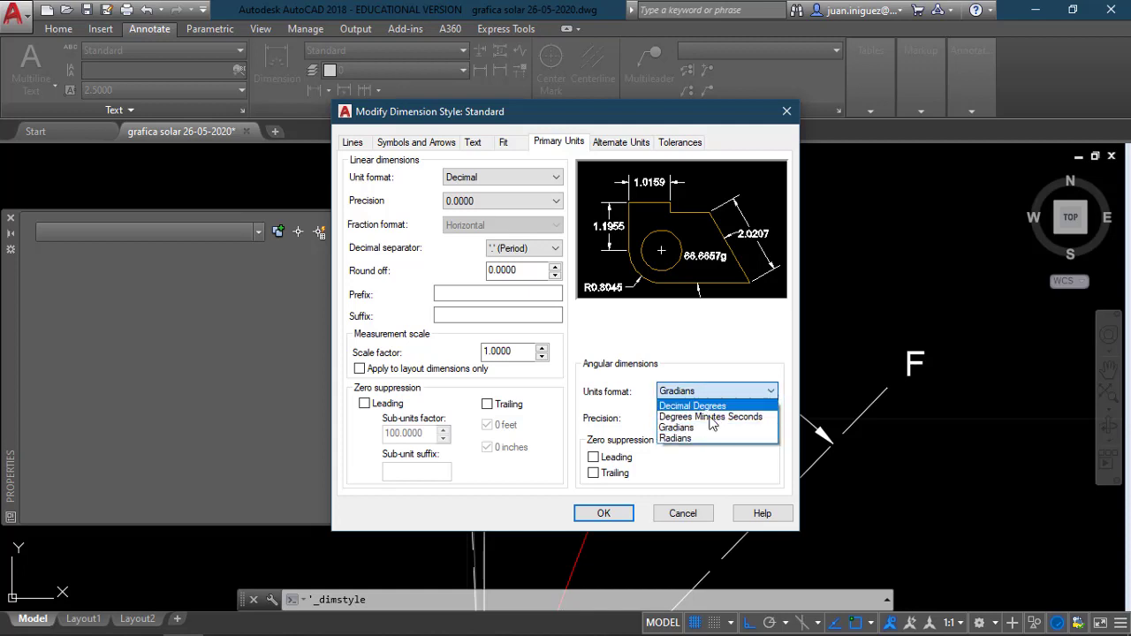
left_click(705, 439)
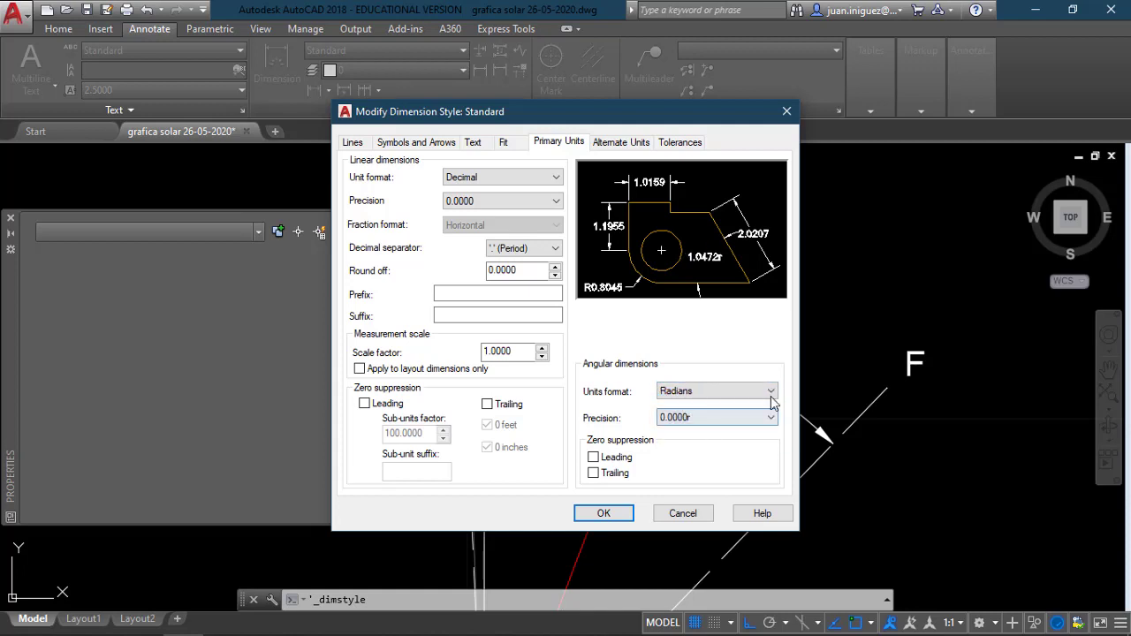
left_click(771, 396)
left_click(707, 404)
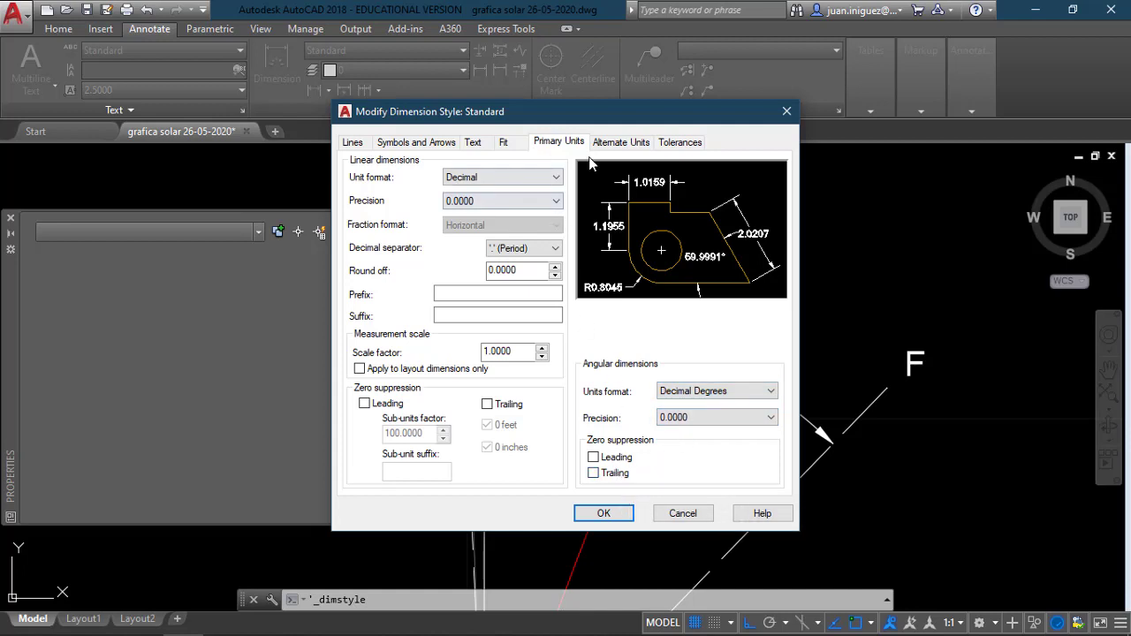
- Check the Standard style's alternate units and tolerance settings, and return to its primary units
left_click(619, 143)
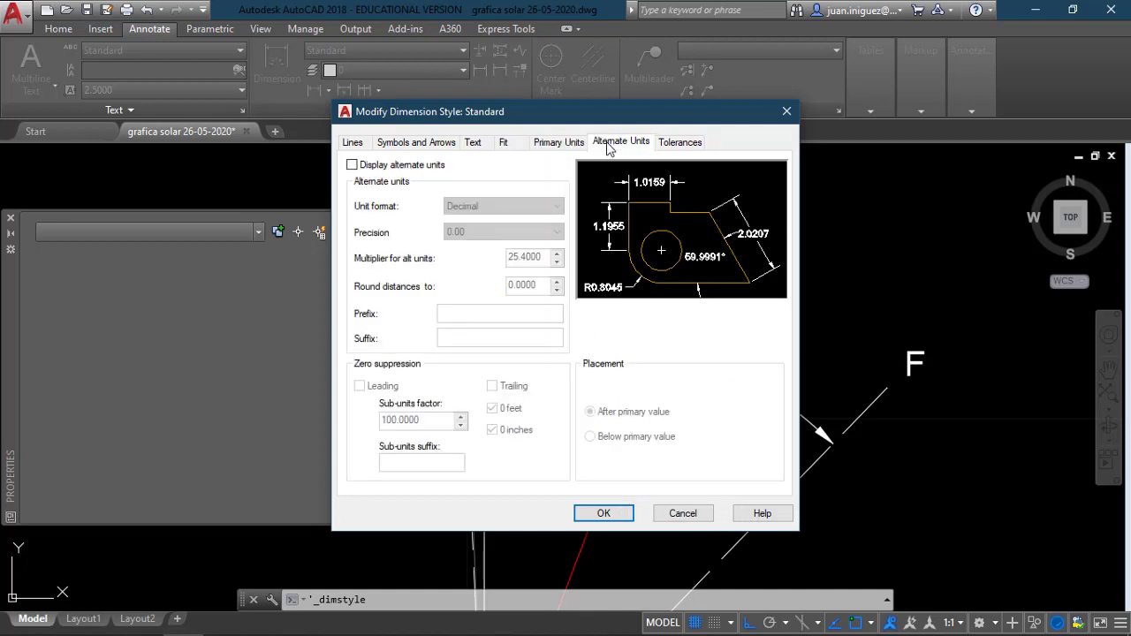
left_click(679, 142)
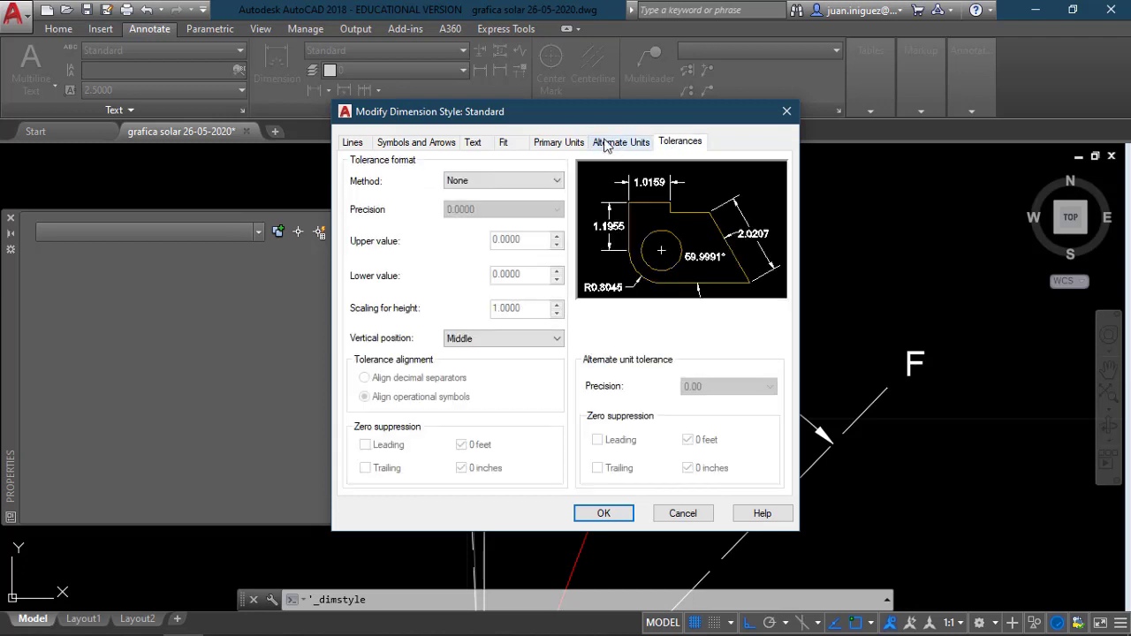
left_click(549, 143)
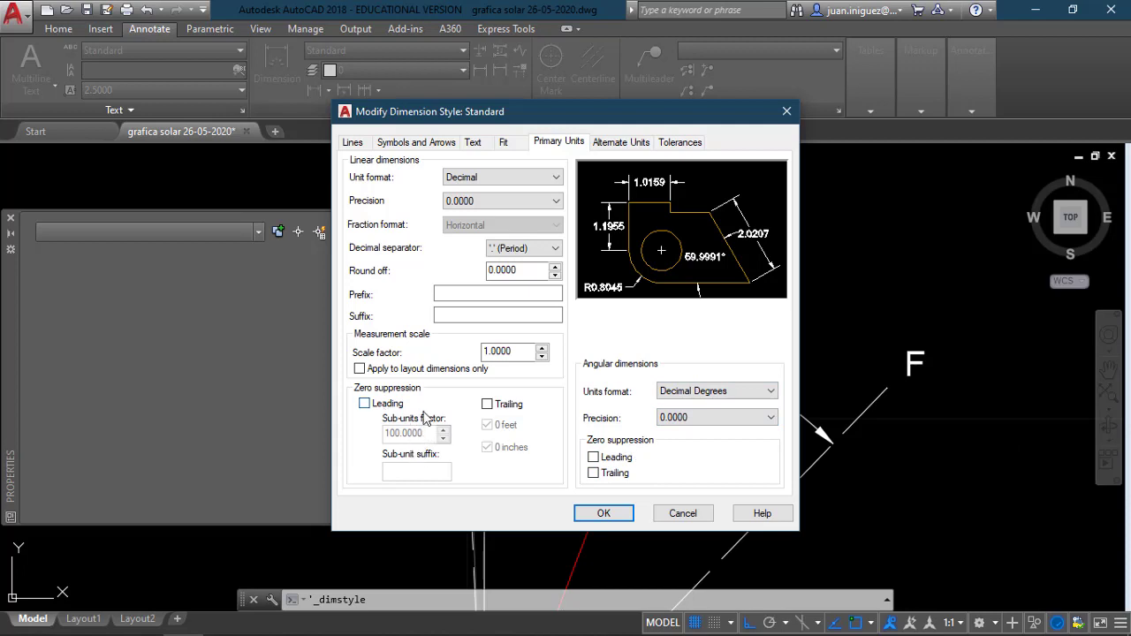
- Switch the Standard dimension style's angular units format to Gradians and review its fit, text, alternate units and tolerance settings
left_click(747, 396)
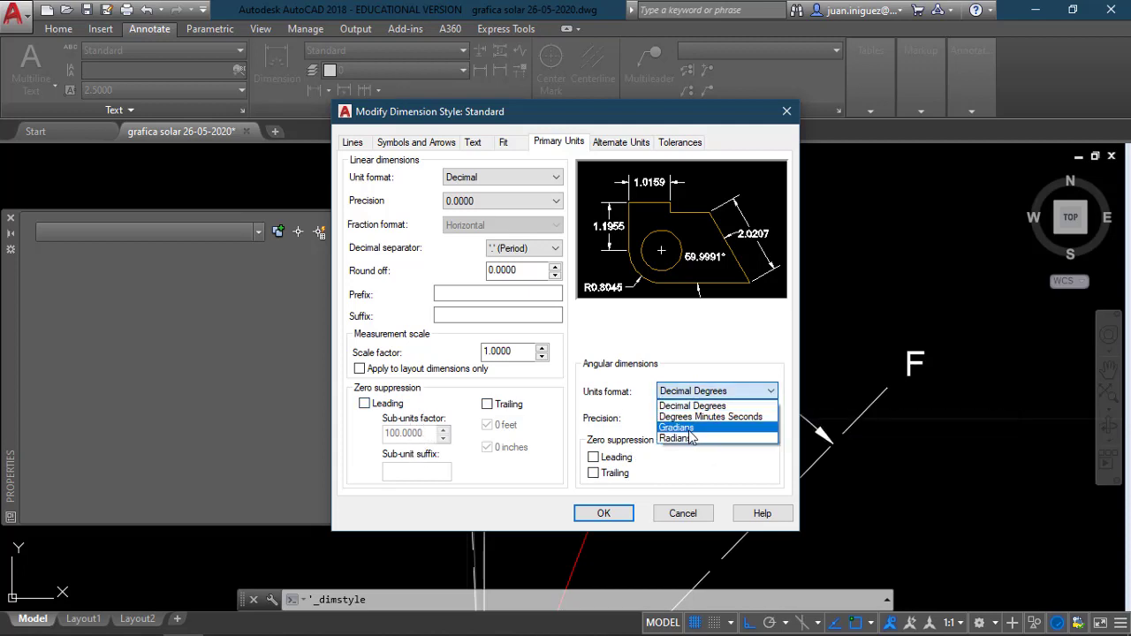
left_click(690, 430)
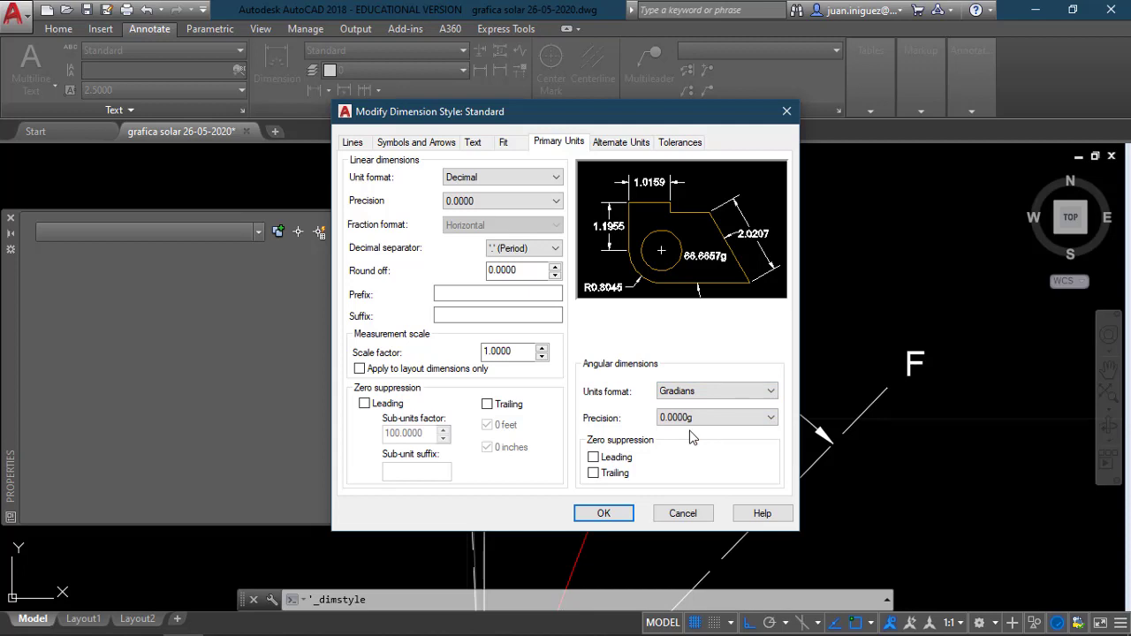
left_click(505, 142)
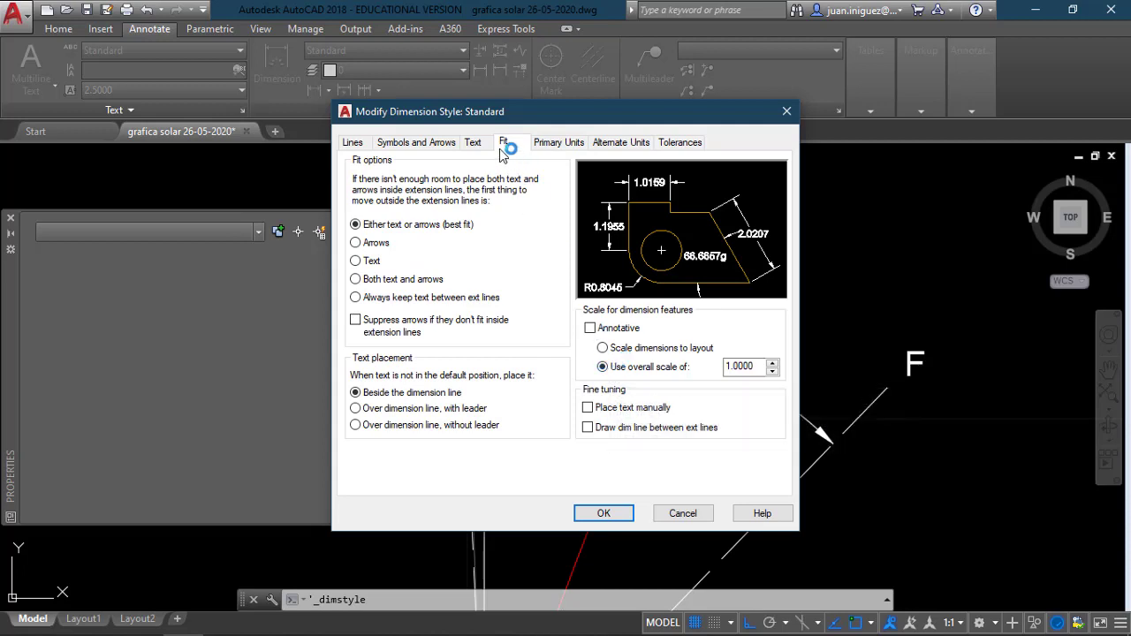
left_click(477, 144)
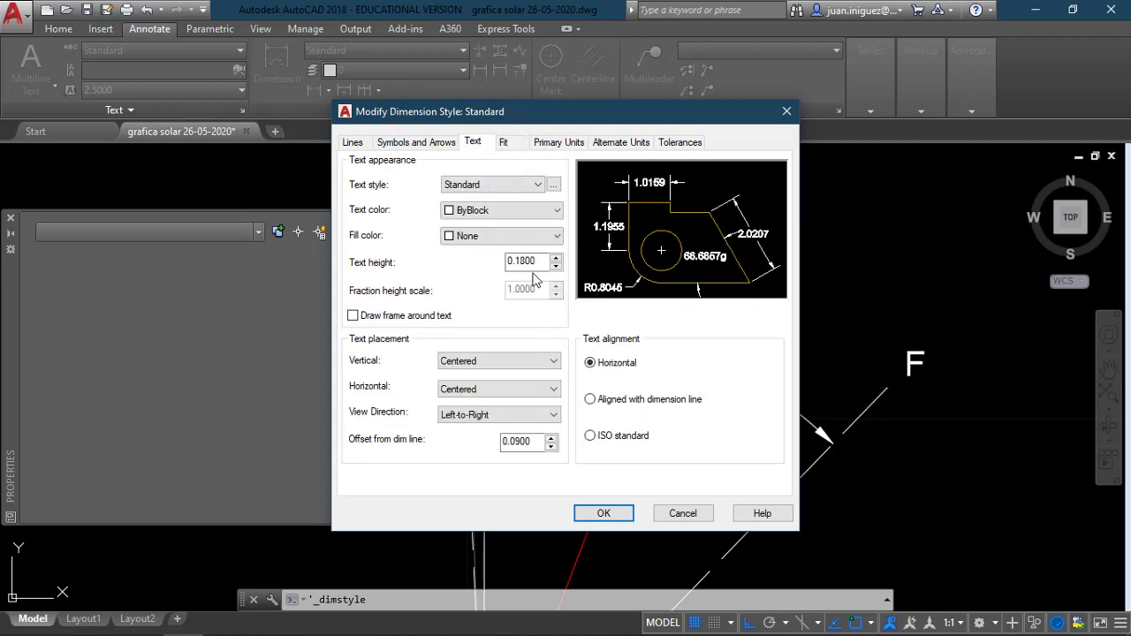
left_click(601, 145)
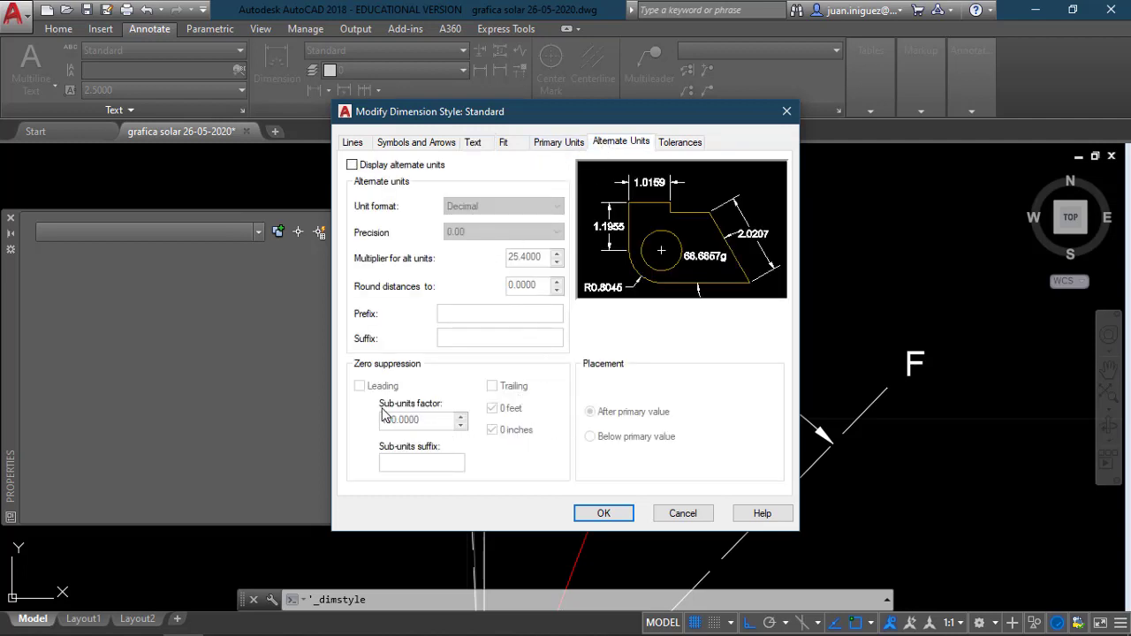
left_click(676, 143)
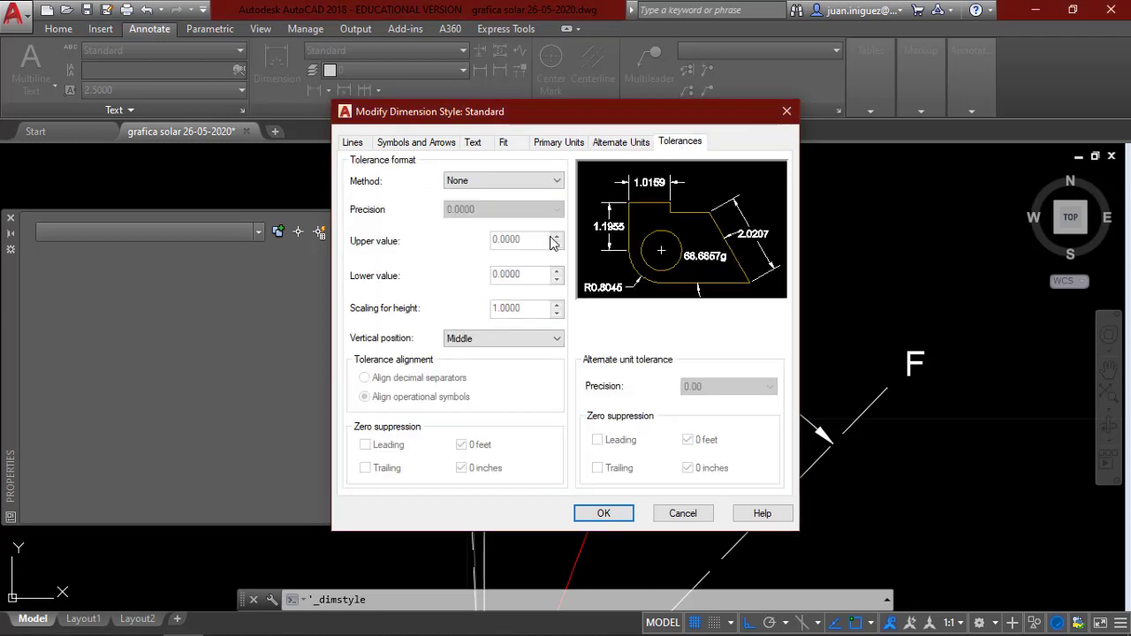
left_click(621, 147)
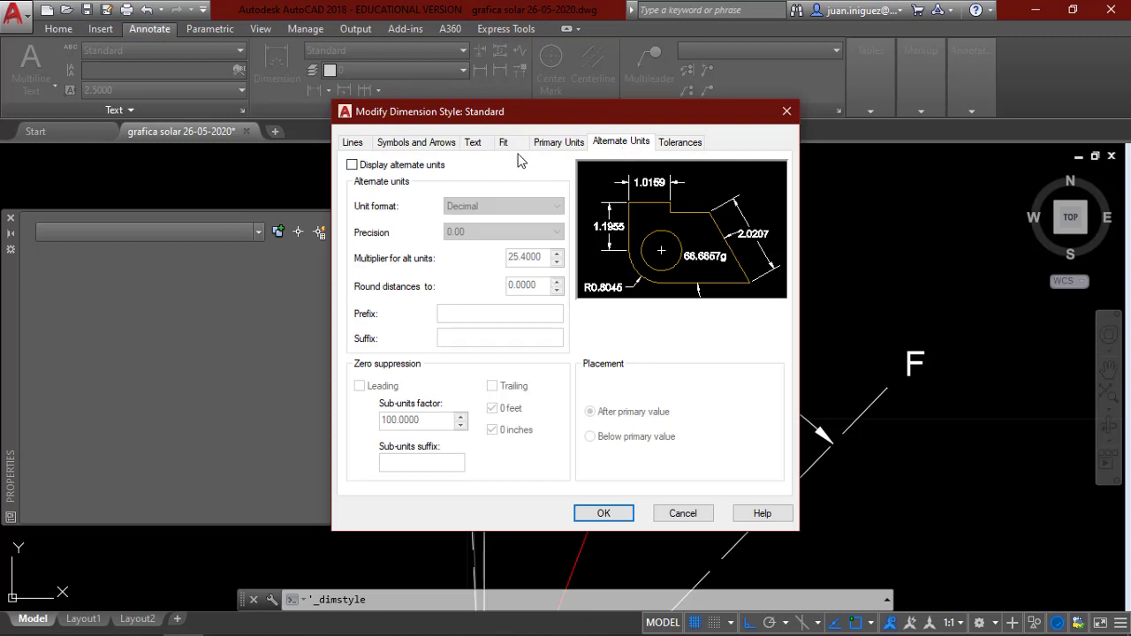
left_click(506, 143)
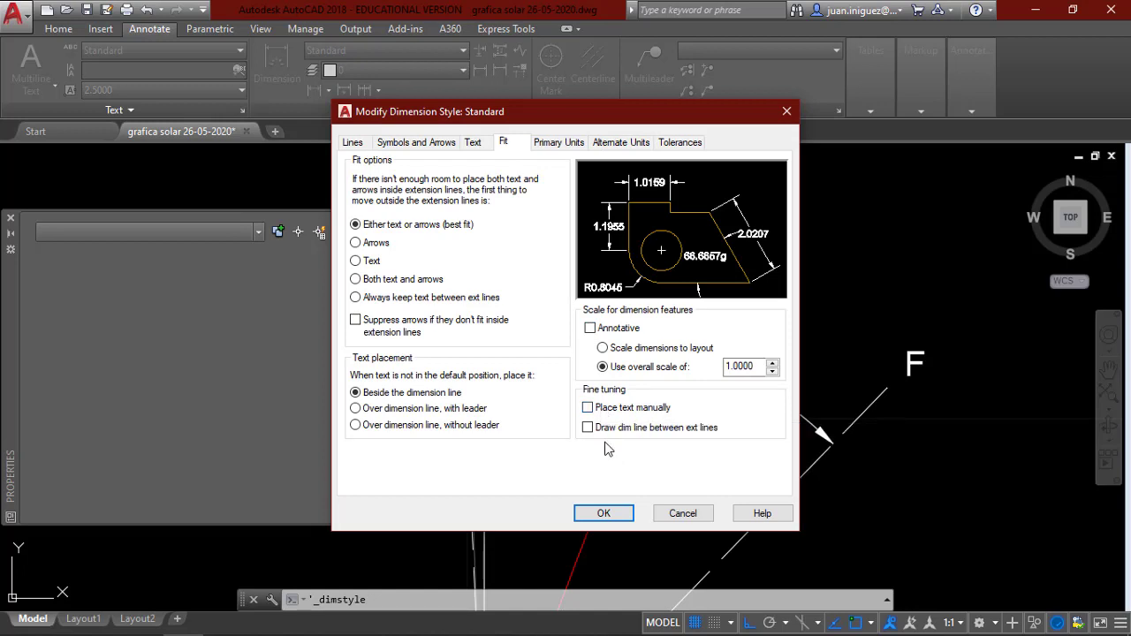
left_click(547, 144)
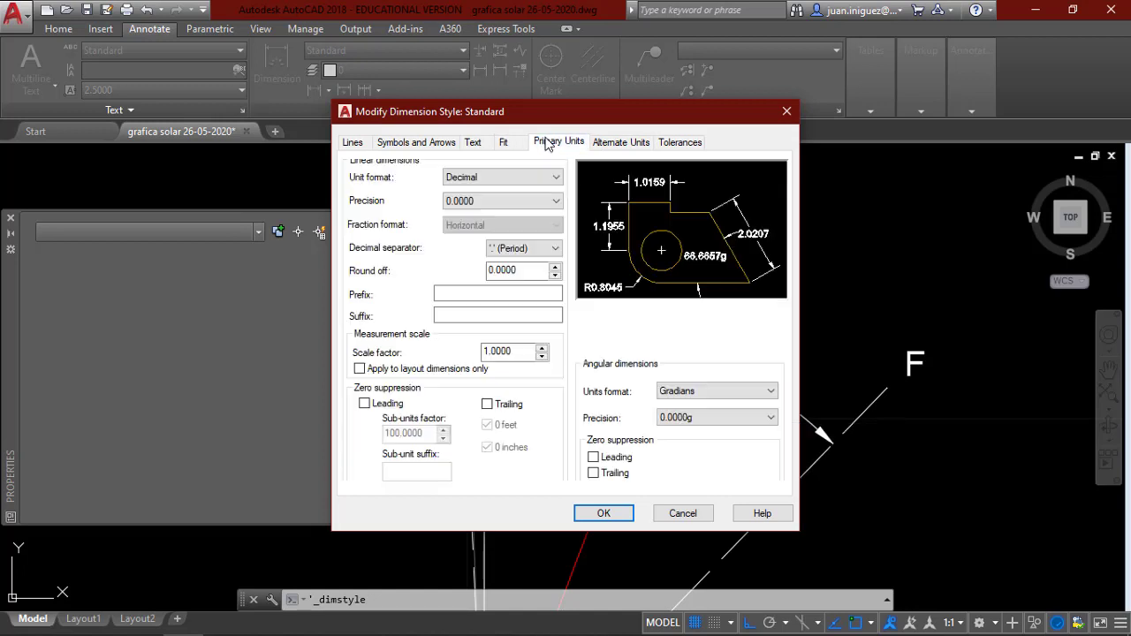
- Try an angular precision of 0.000g and Radians as the angular units format, checking the available precision options
left_click(772, 420)
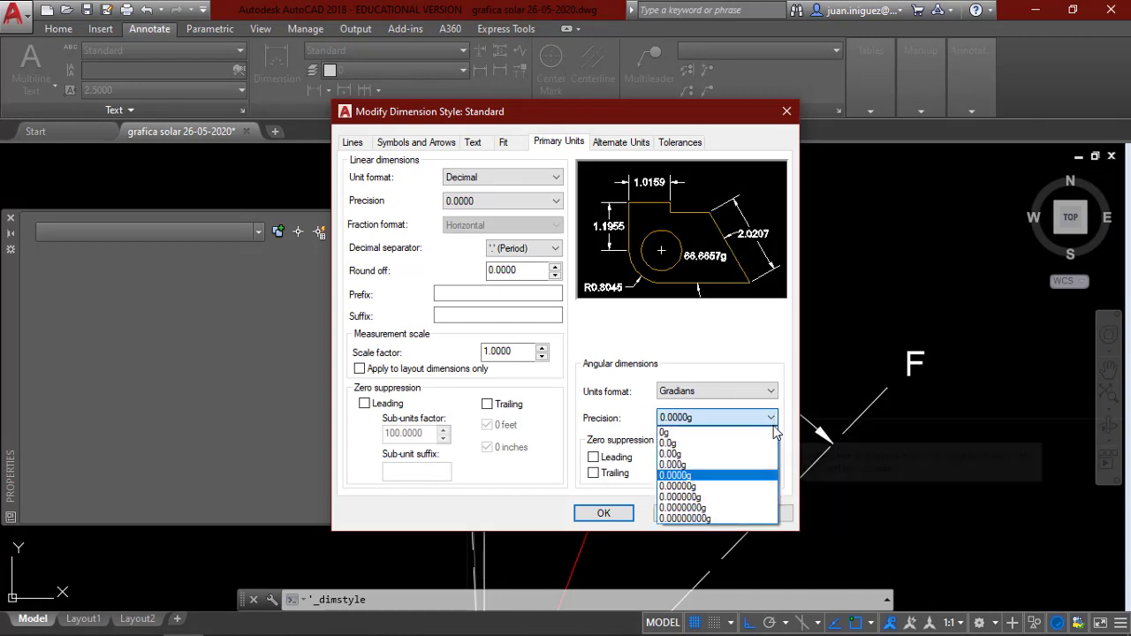
left_click(679, 466)
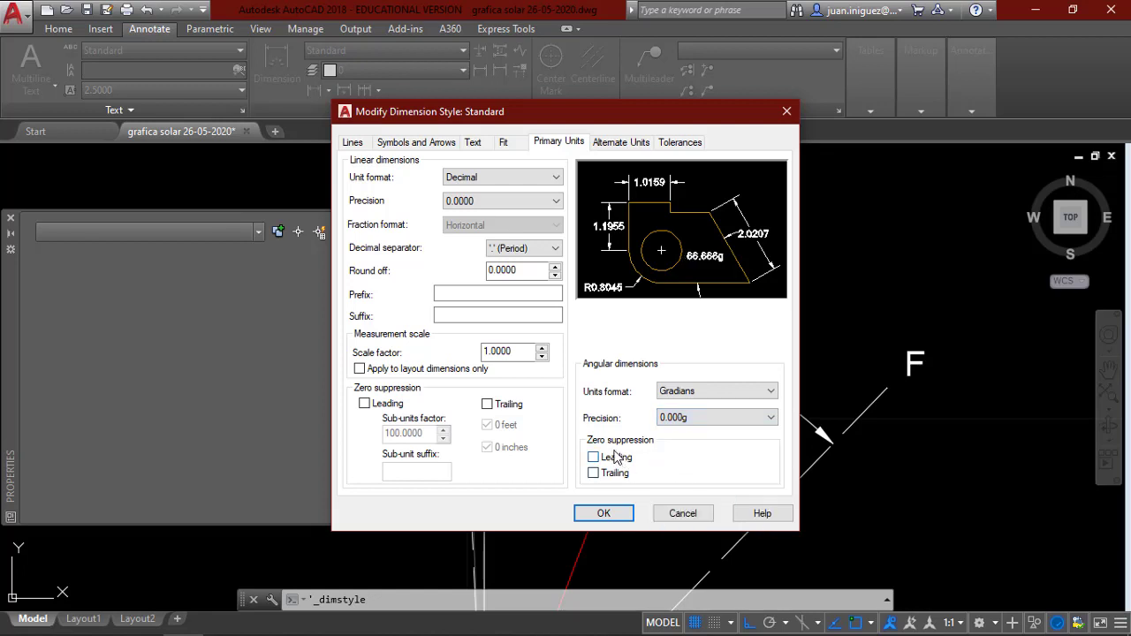
left_click(772, 392)
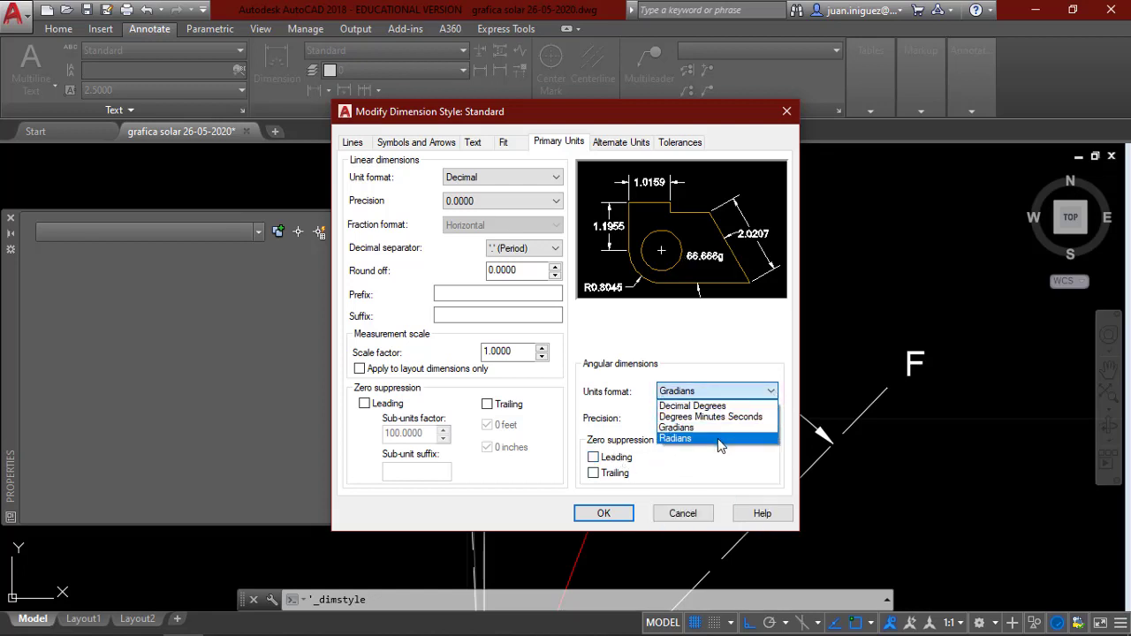
left_click(718, 438)
left_click(771, 418)
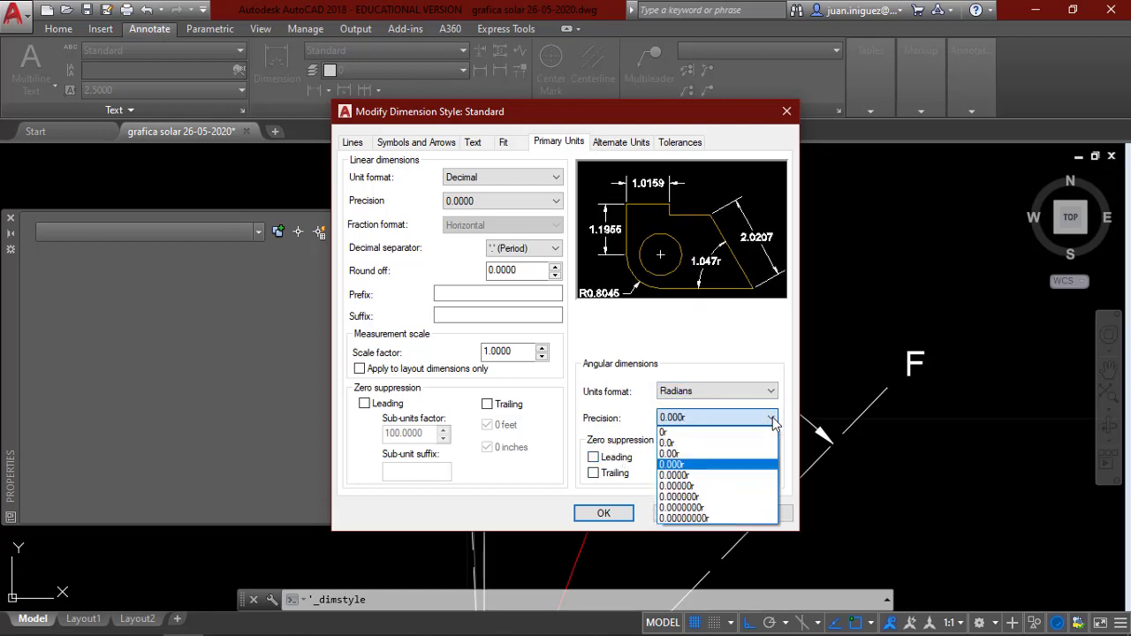
left_click(774, 423)
- Return the angular units format to Gradians with 0.0000g precision and apply it to the Standard dimension style
left_click(771, 391)
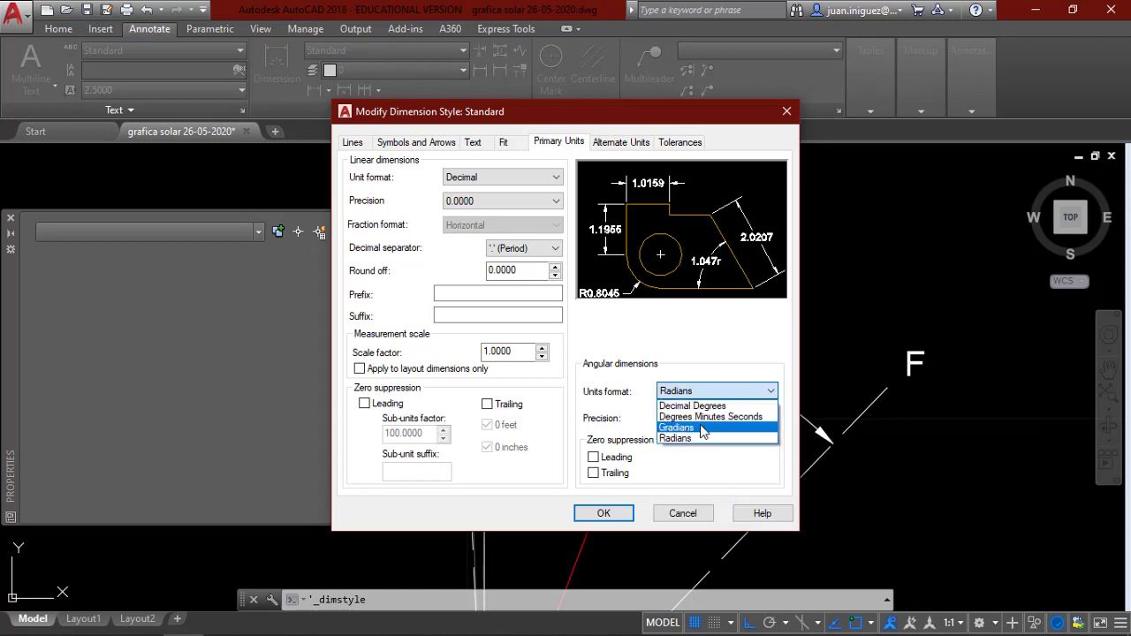
left_click(700, 428)
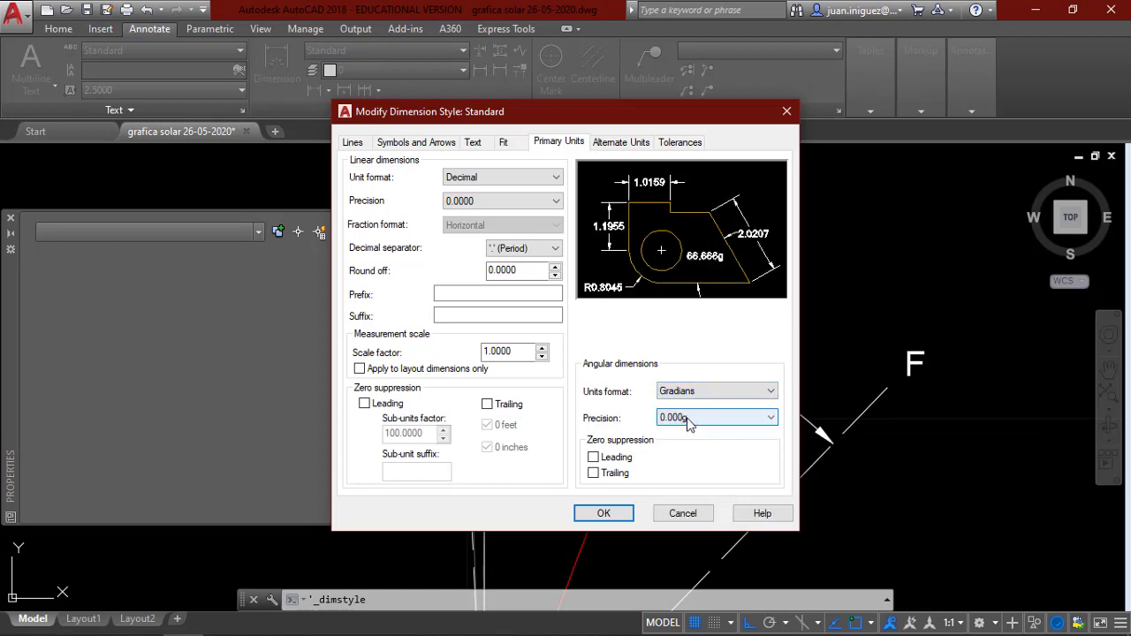
left_click(690, 420)
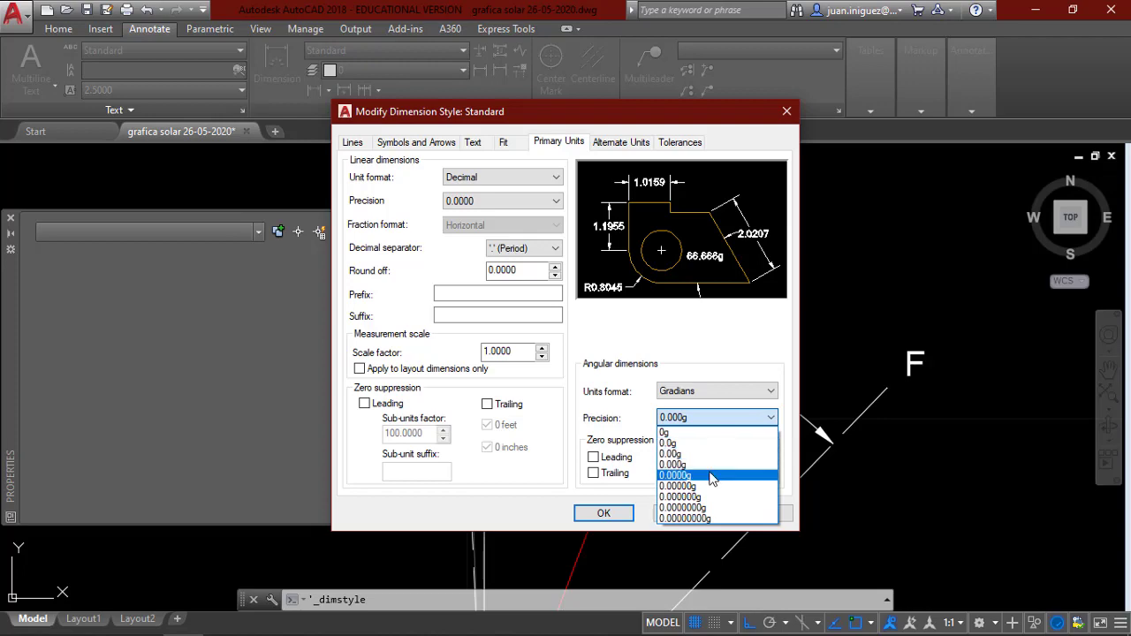
left_click(712, 478)
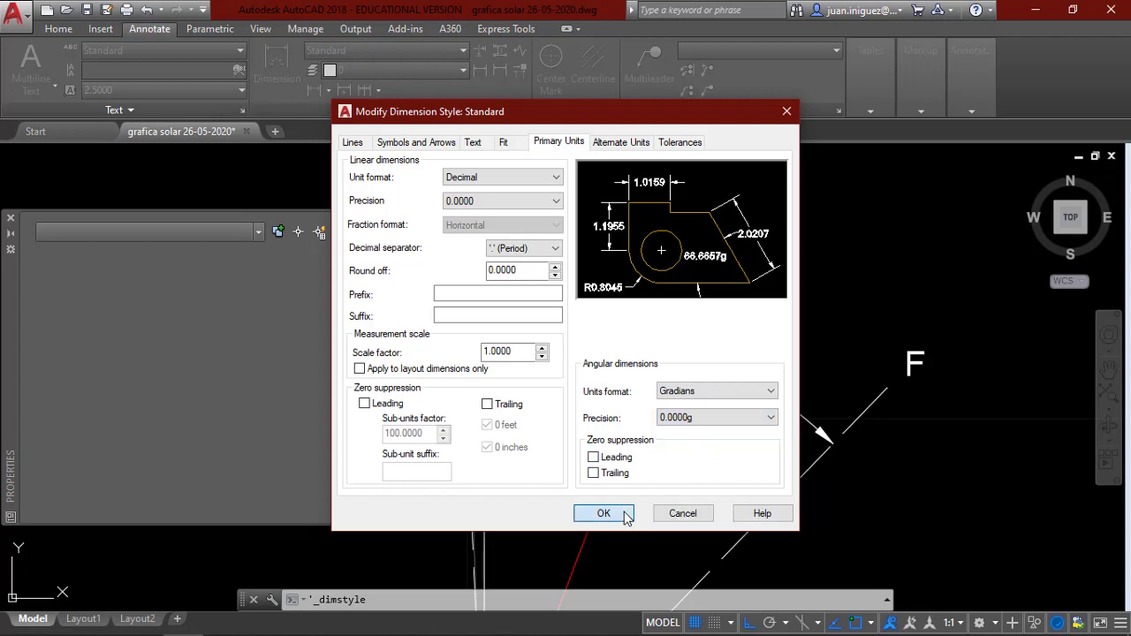
left_click(604, 514)
left_click(669, 453)
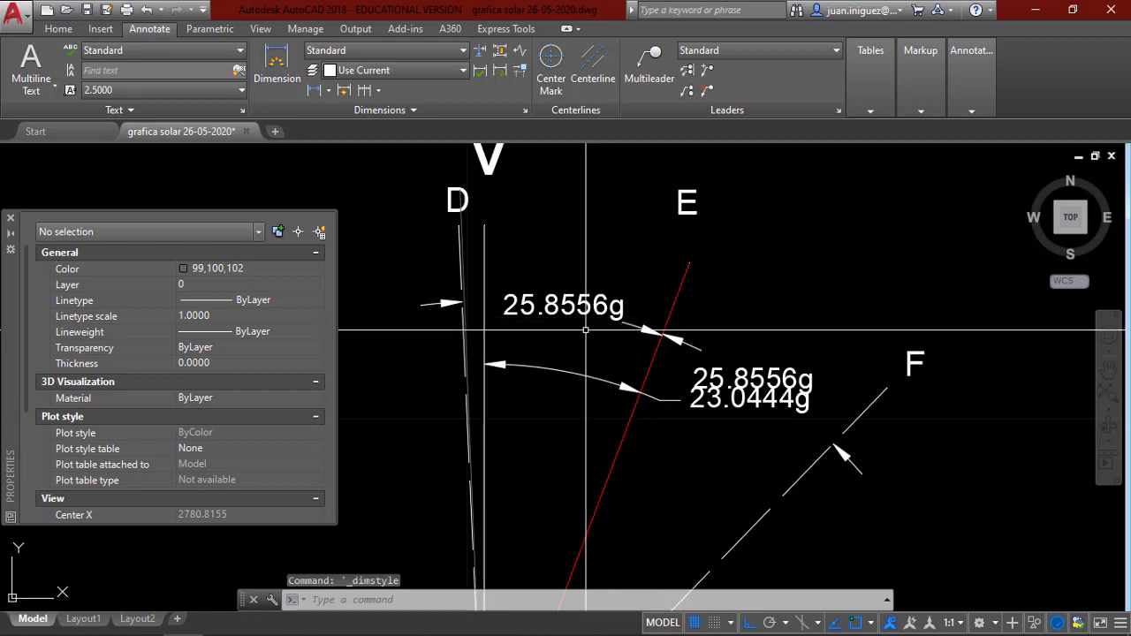
- Modify the Standard dimension style to show angular dimensions in Degrees Minutes Seconds
left_click(526, 109)
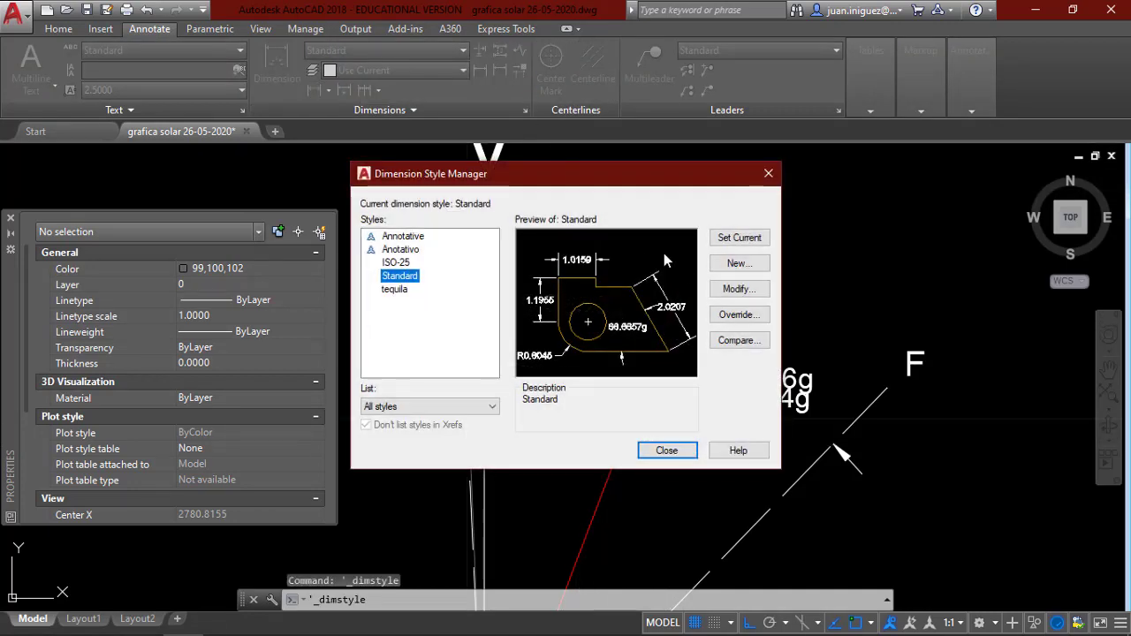
left_click(738, 290)
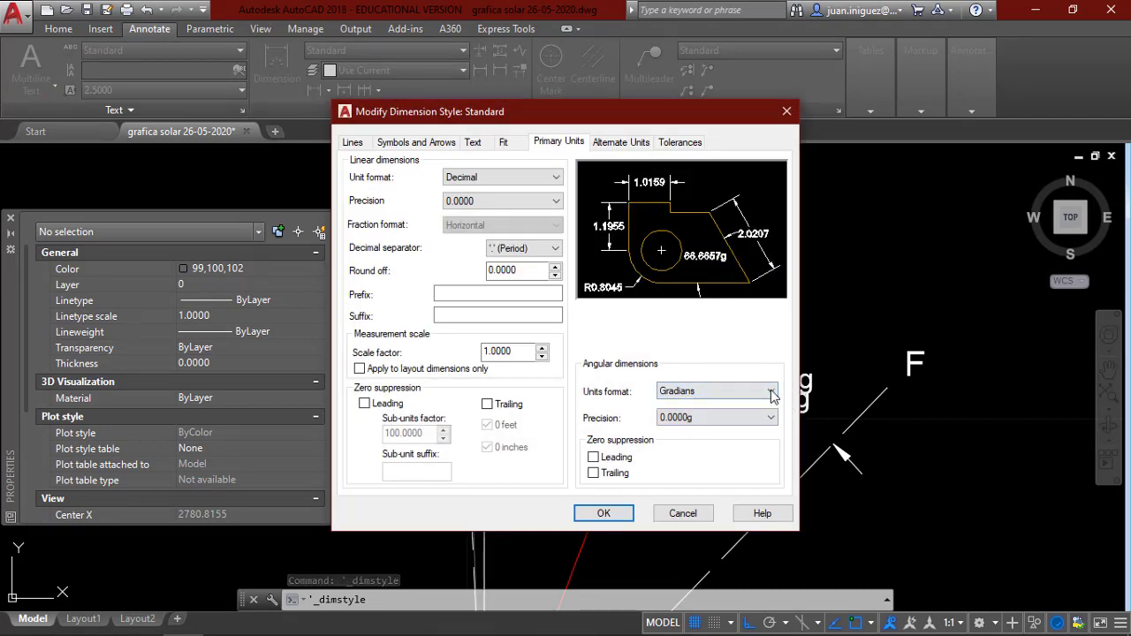
left_click(772, 393)
left_click(732, 406)
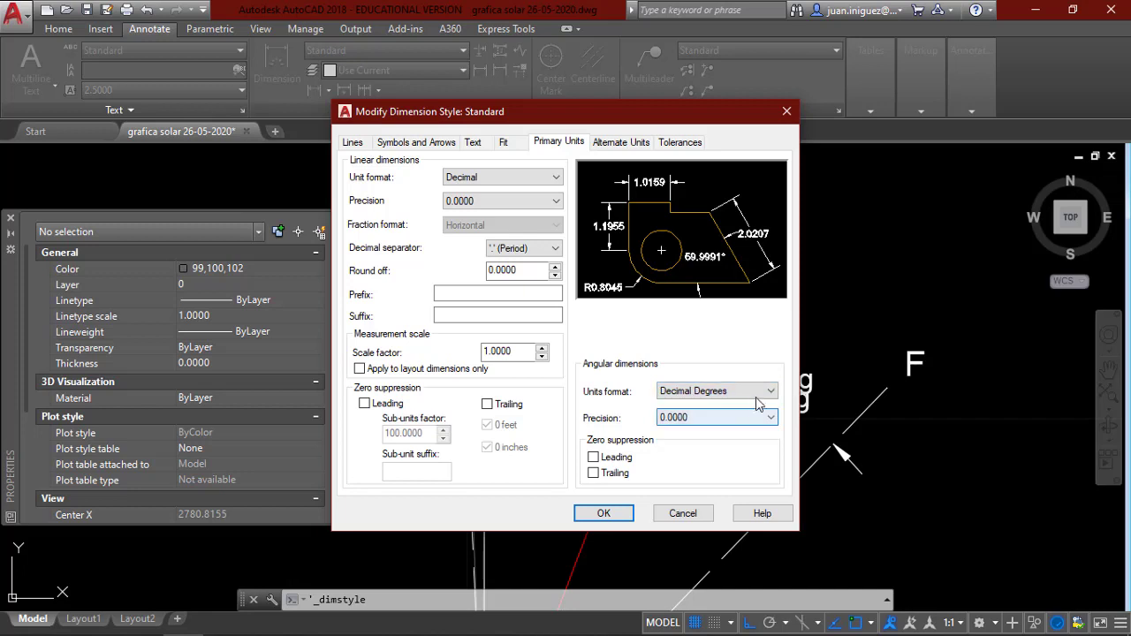
left_click(771, 394)
left_click(750, 424)
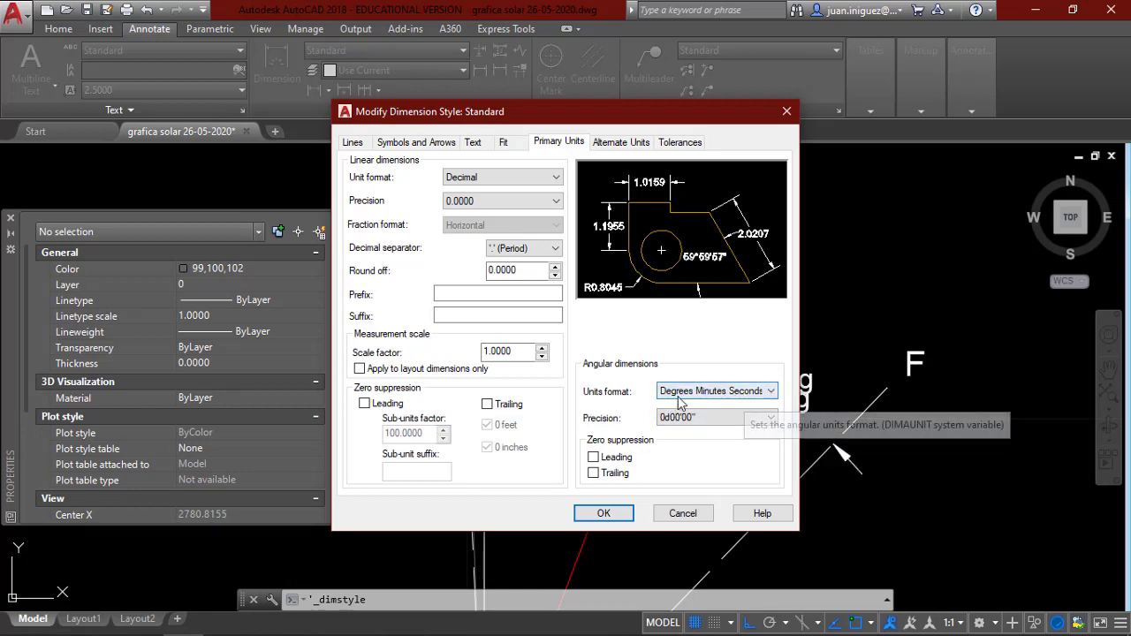
left_click(603, 514)
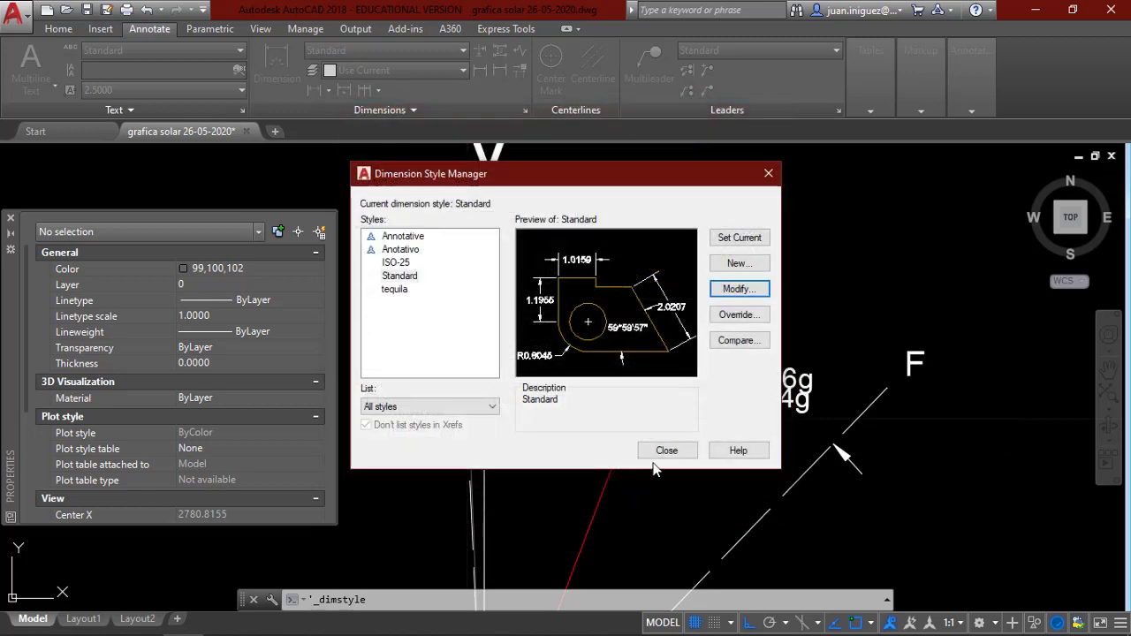
left_click(667, 452)
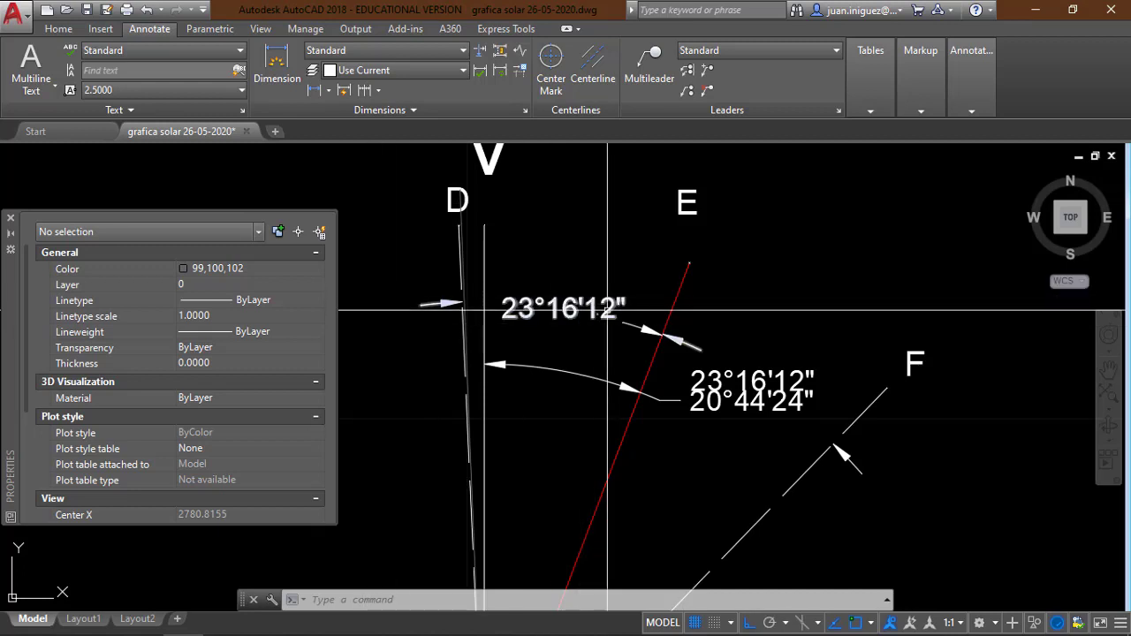
- Delete the polyline that runs along dashed line D
left_click(460, 234)
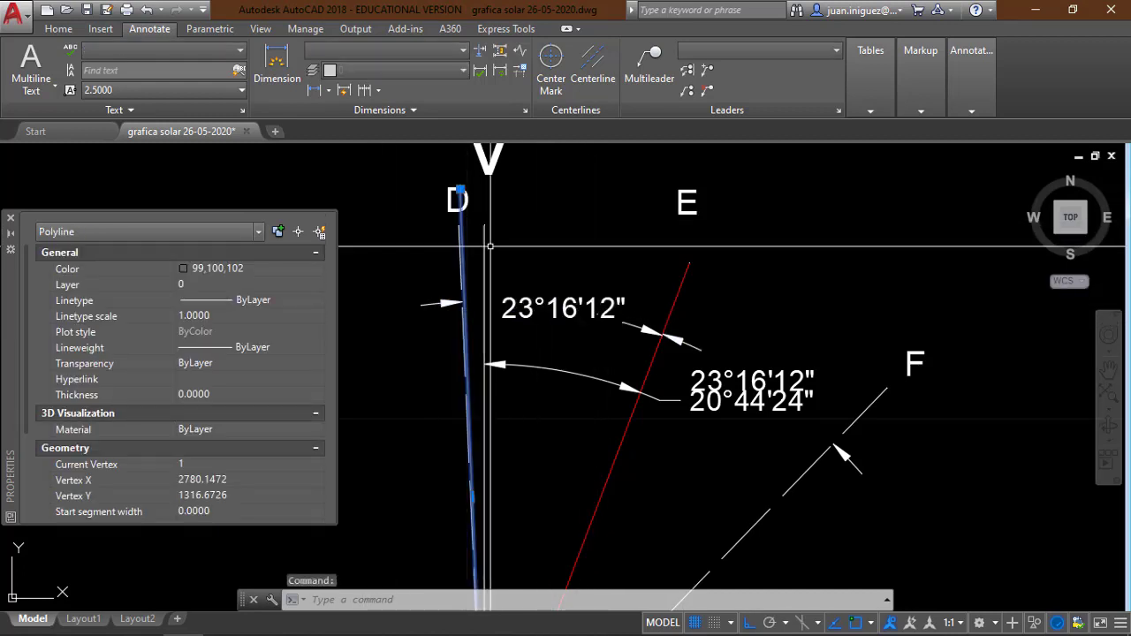
key("Delete")
scroll(503, 226, "down", 4)
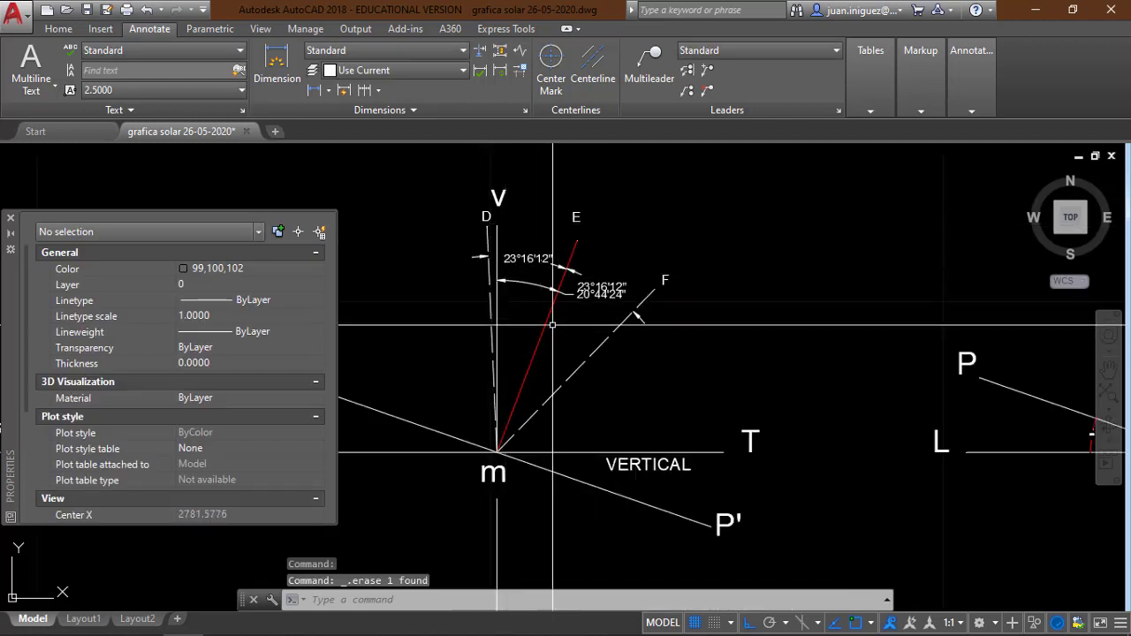
- Draw a polyline with Ortho off from point m along the red line, extending past point E
type("PL")
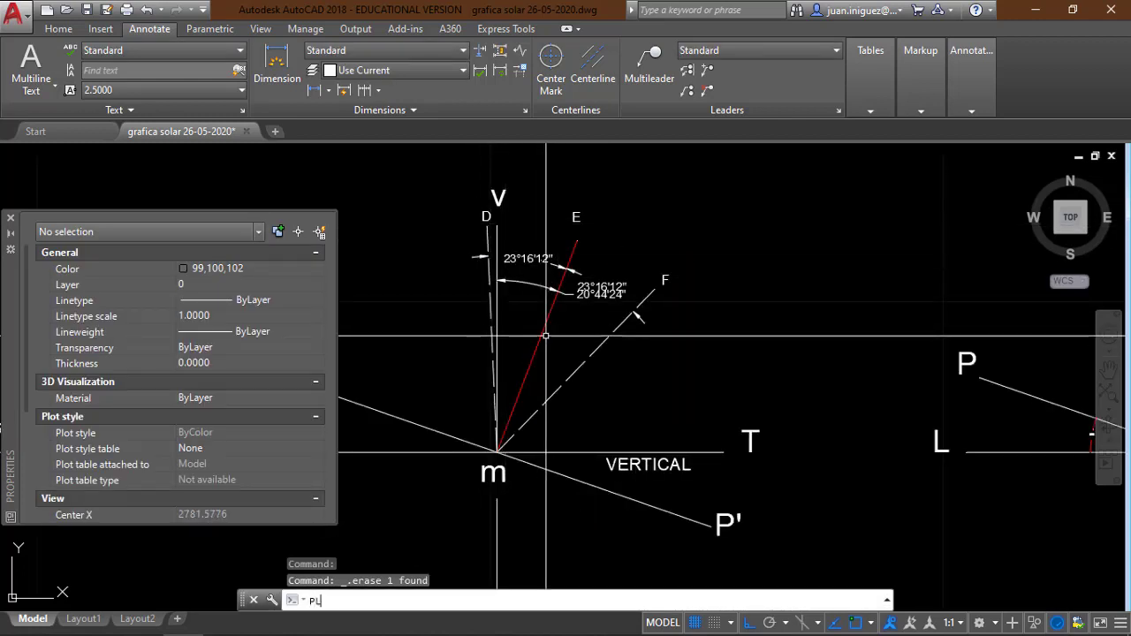
key("Return")
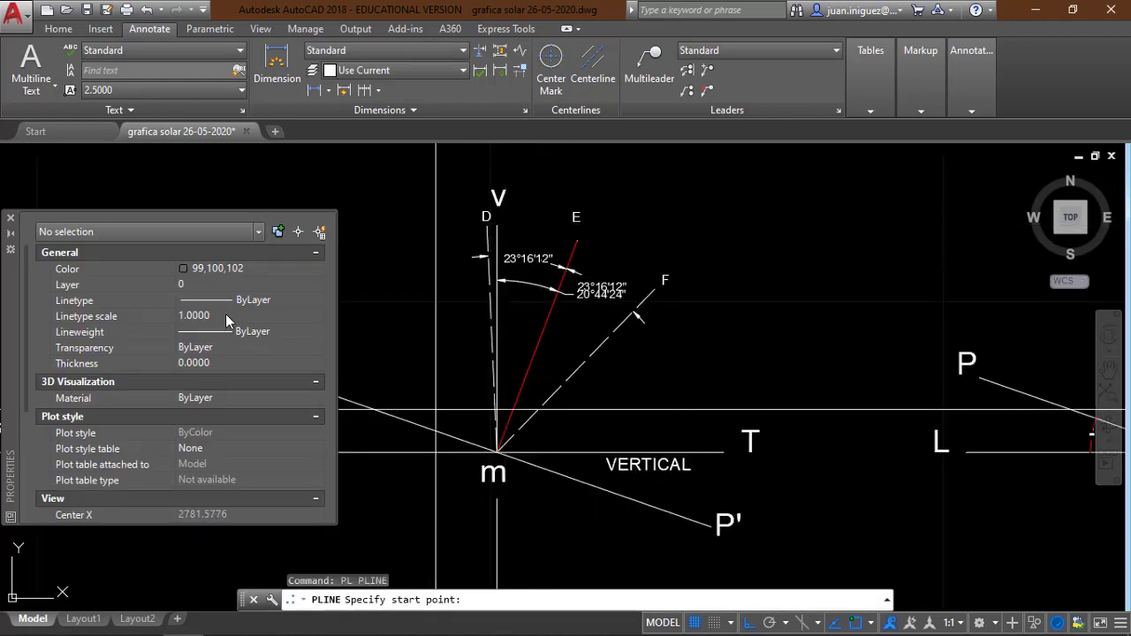
left_click(11, 218)
left_click(577, 240)
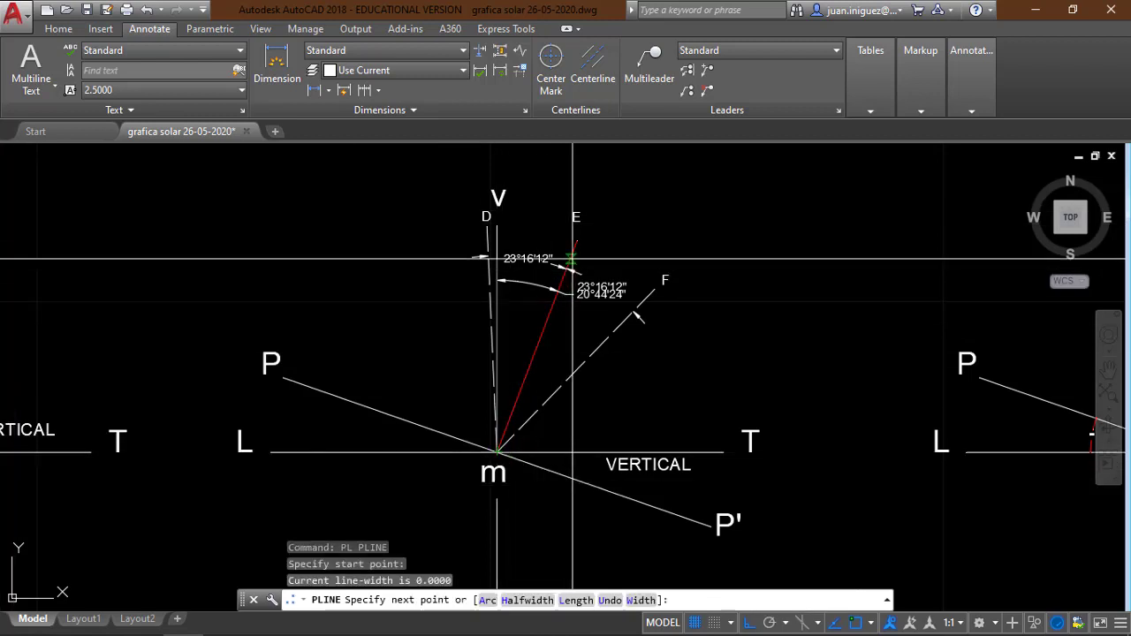
left_click(751, 623)
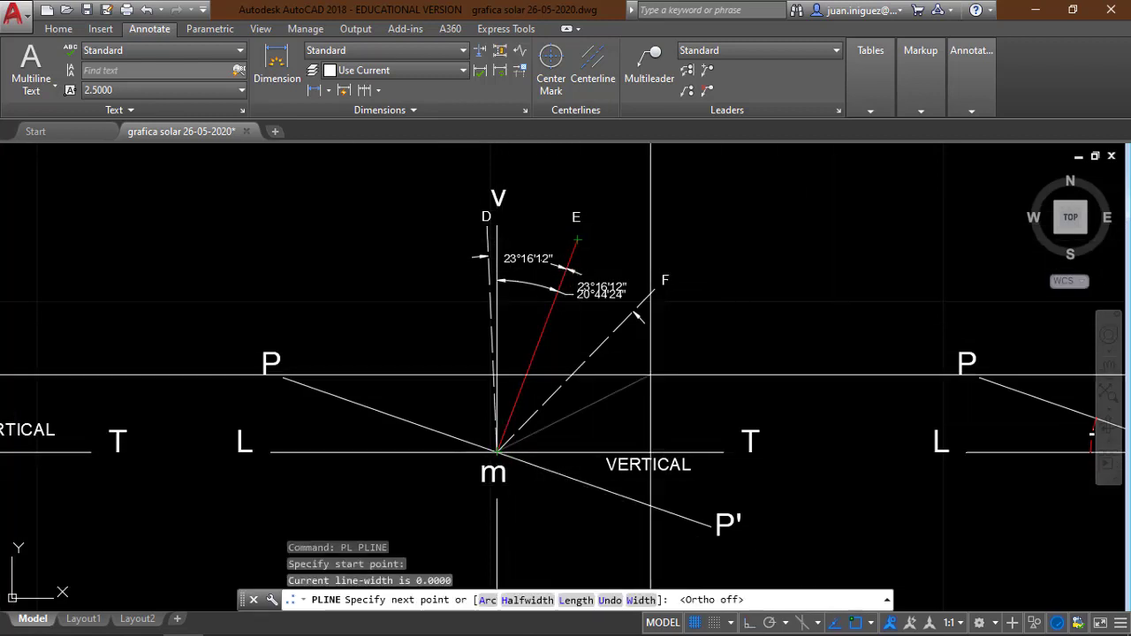
left_click(596, 191)
key("Escape")
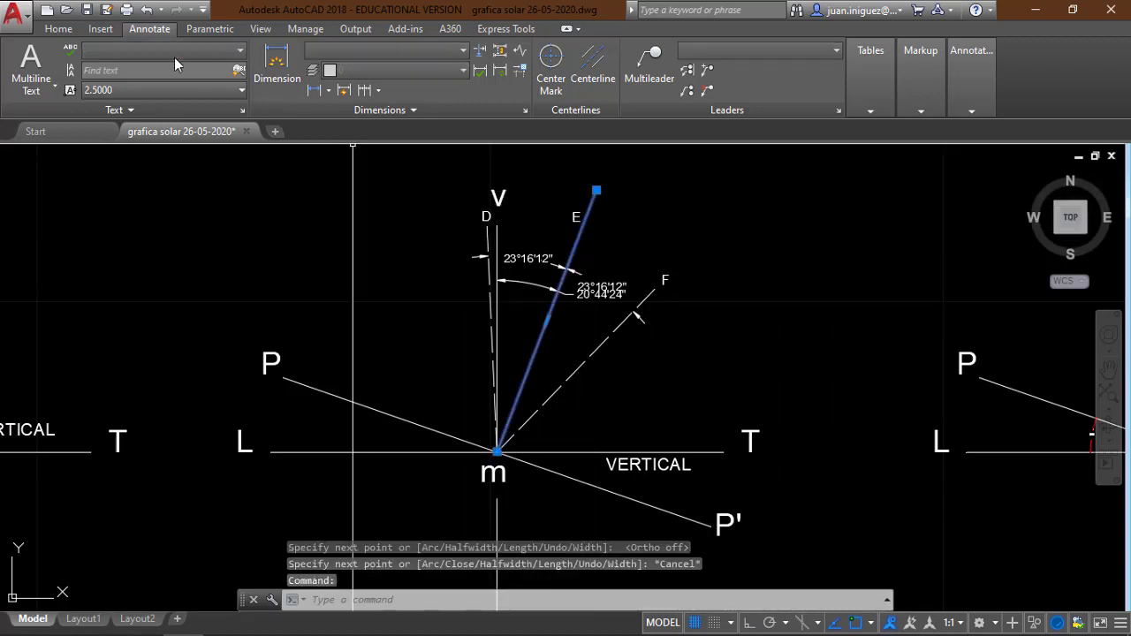
- Rotate the new polyline about point m by an angle of -231612
left_click(60, 29)
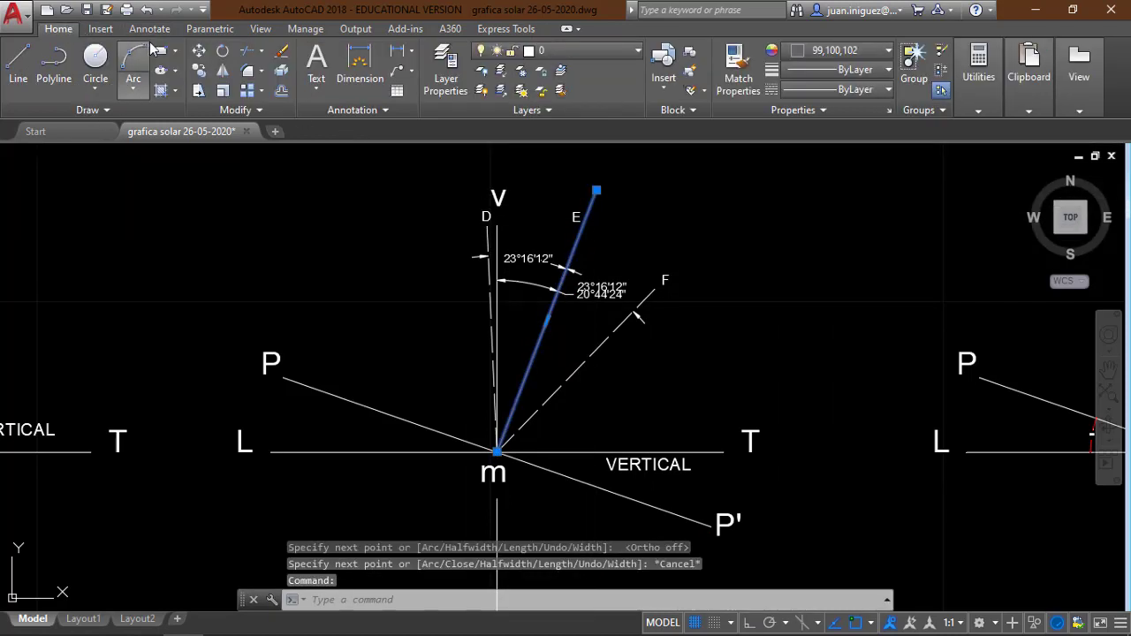
left_click(222, 51)
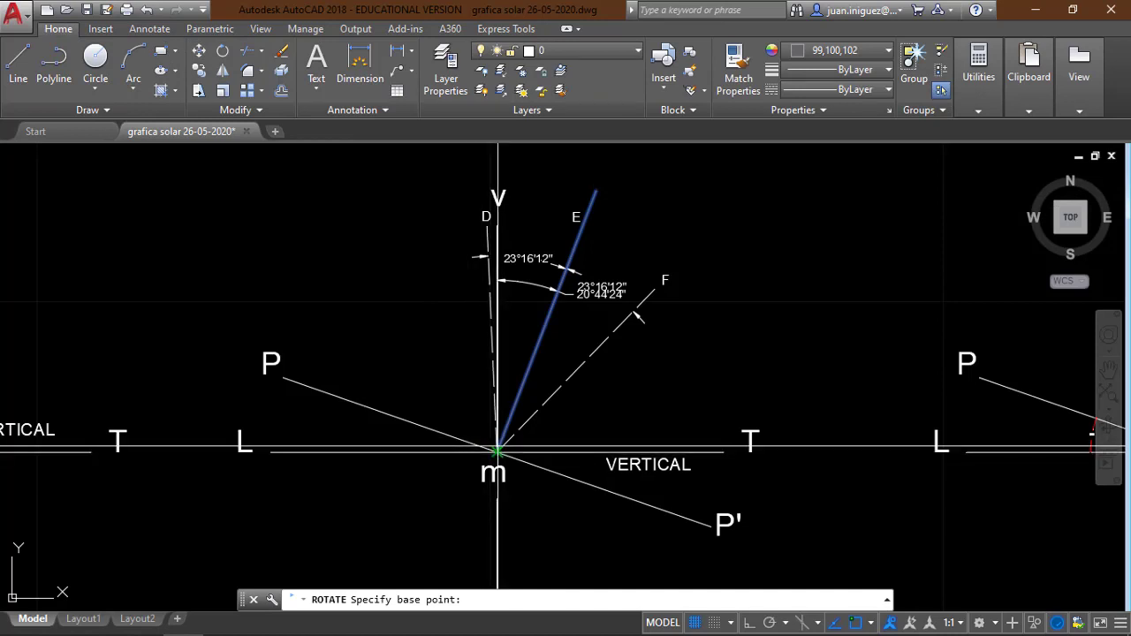
left_click(498, 451)
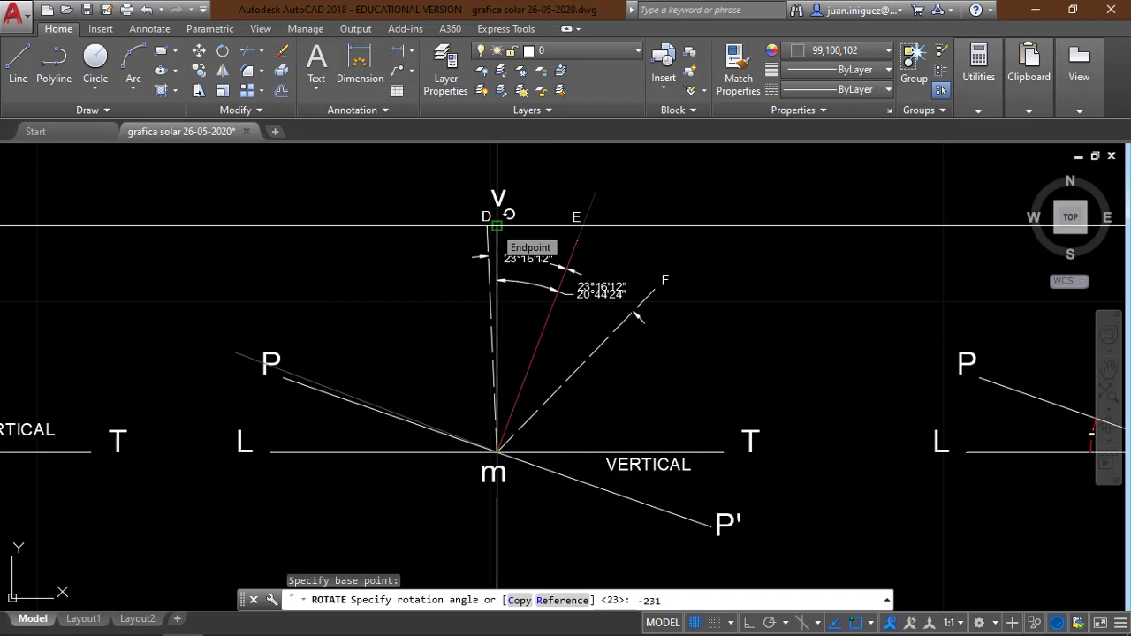
type("-231612")
key("Return")
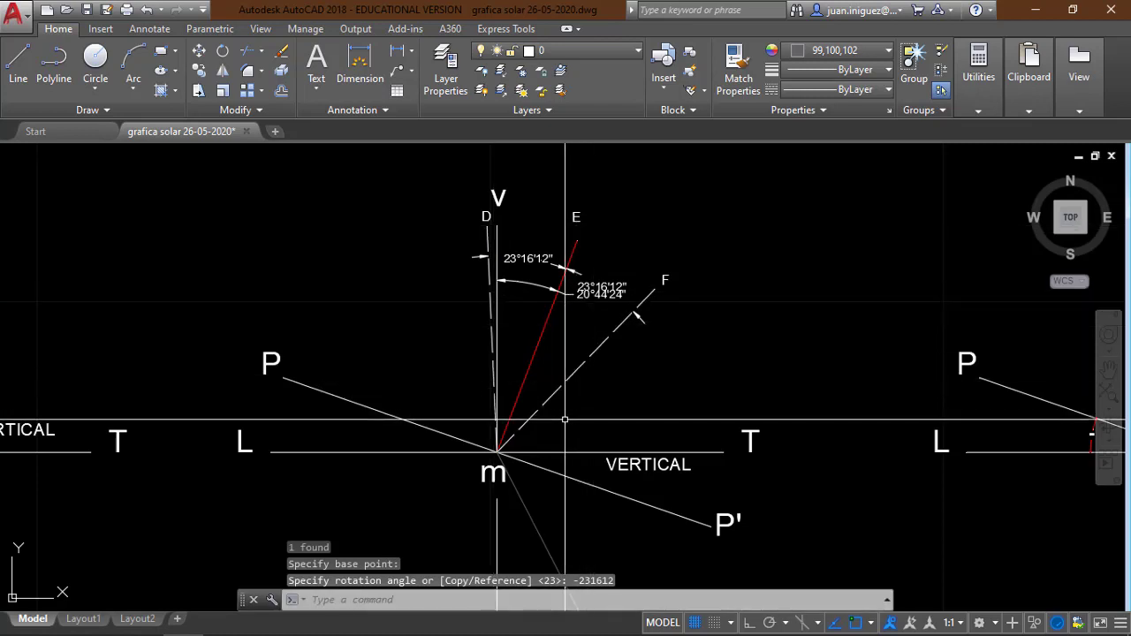
- Undo the last rotation and rotate the polyline about point m by an angle of -23.1612
key("ctrl+z")
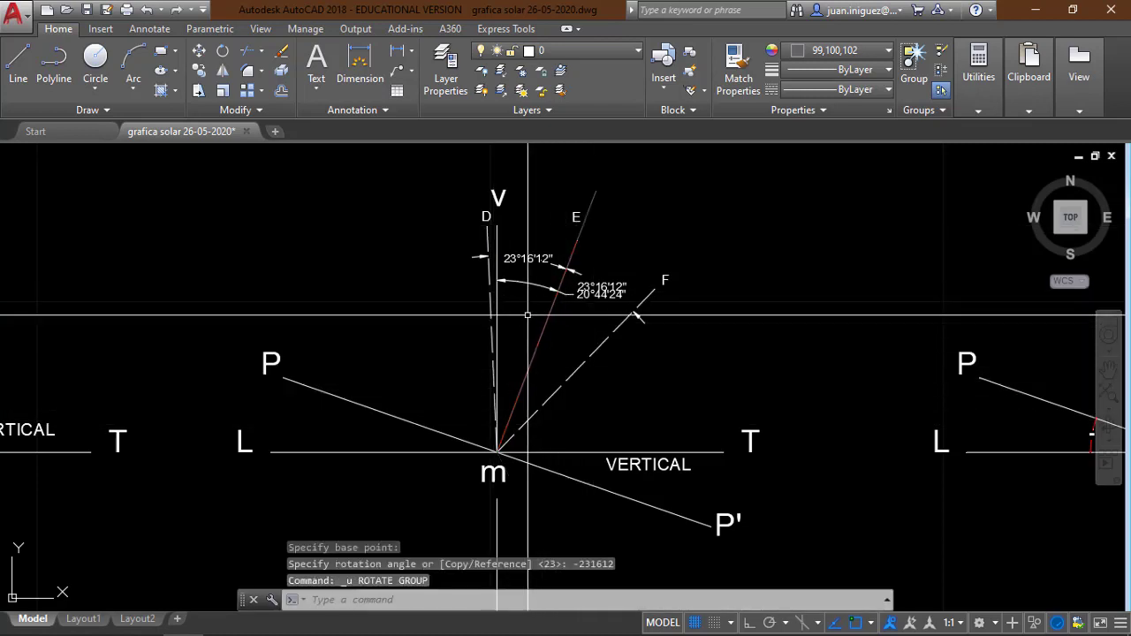
left_click(583, 213)
left_click(222, 51)
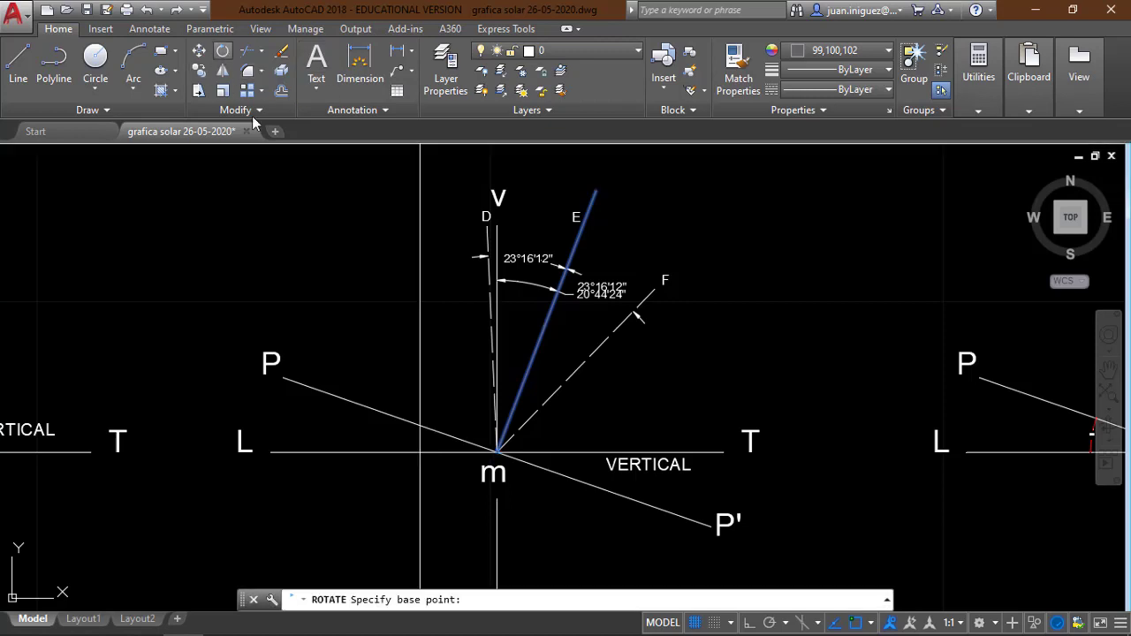
left_click(498, 451)
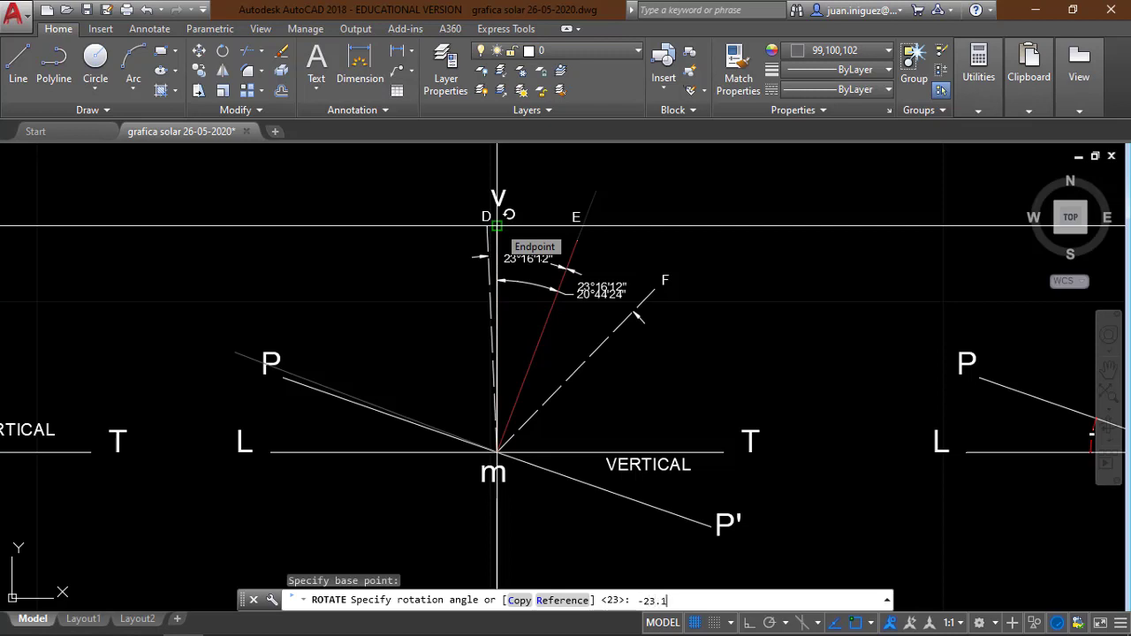
type("-23.1612")
key("Return")
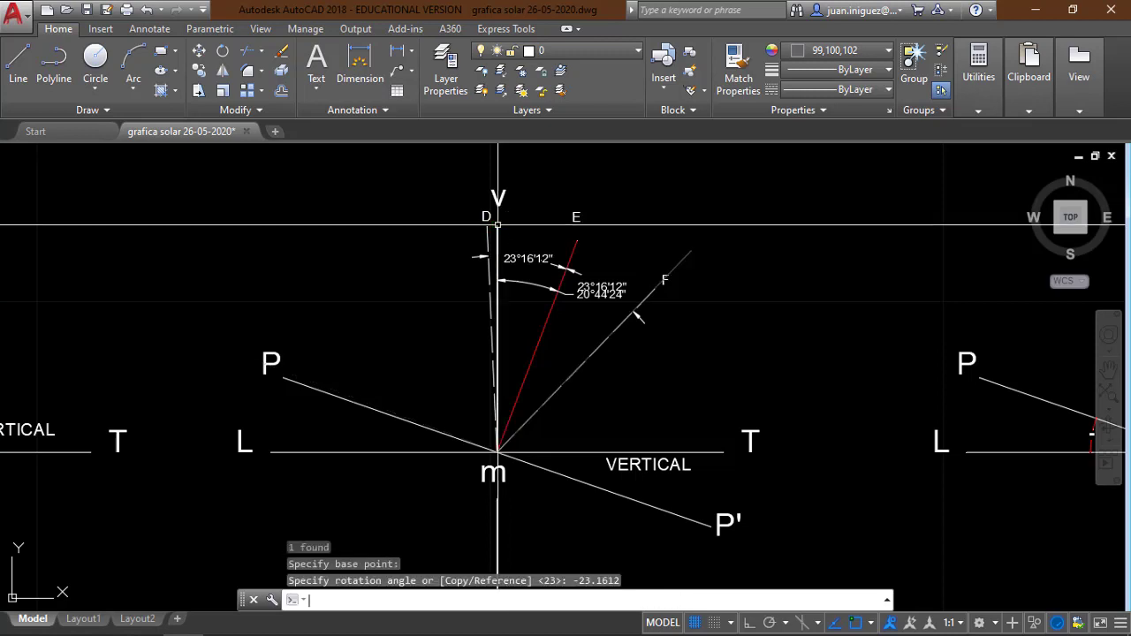
- Delete the rotated polyline that runs along dashed line F
scroll(658, 296, "up", 5)
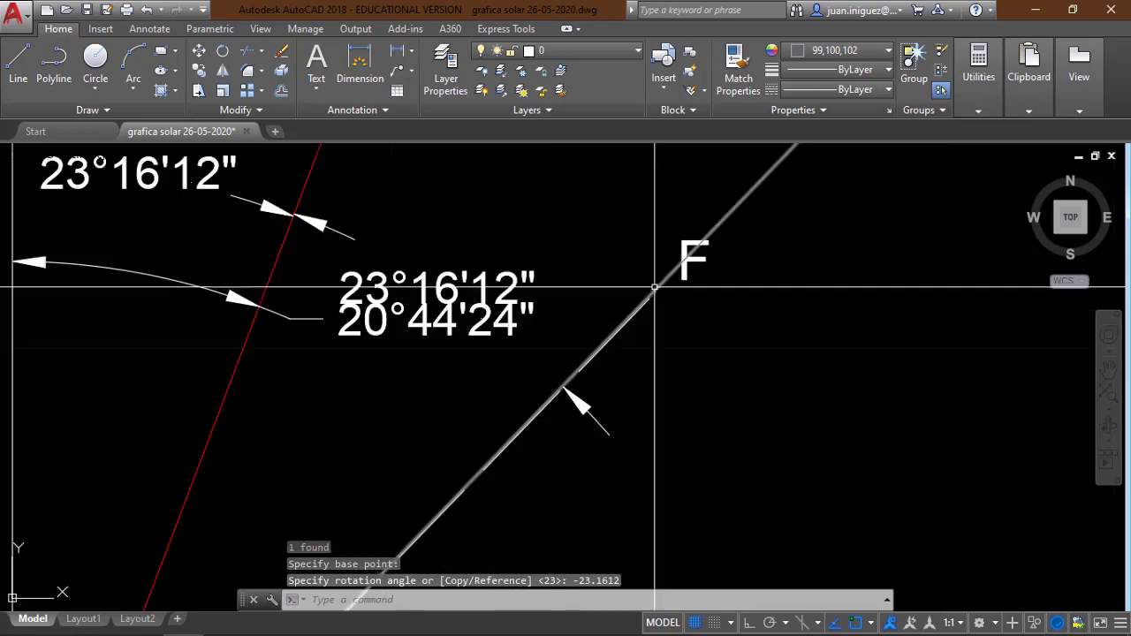
scroll(655, 294, "down", 4)
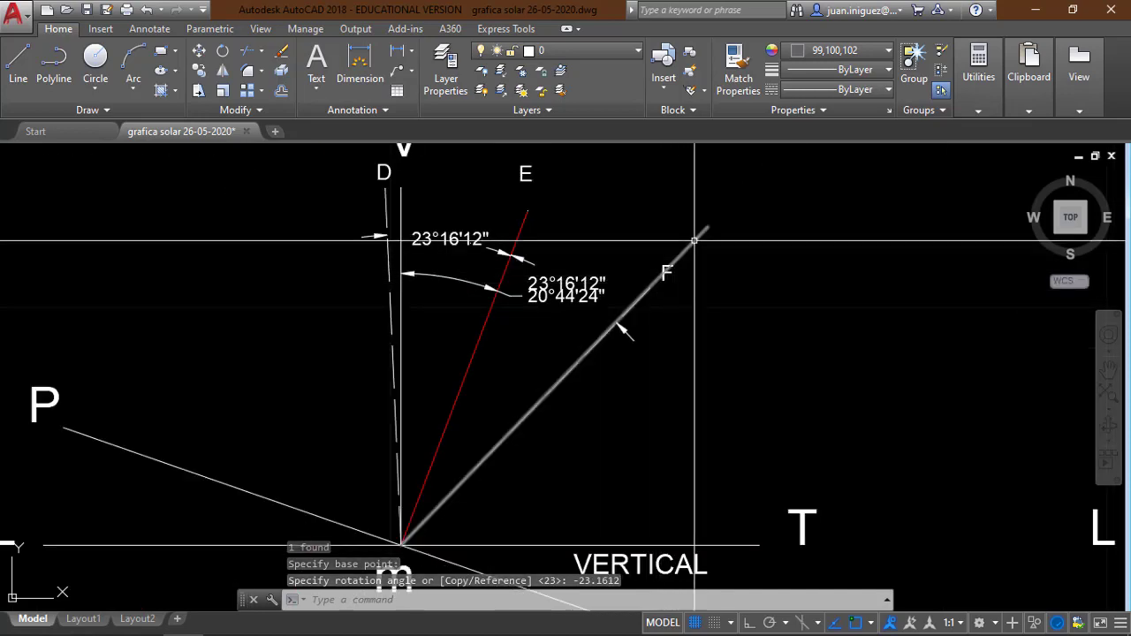
left_click(695, 239)
key("Delete")
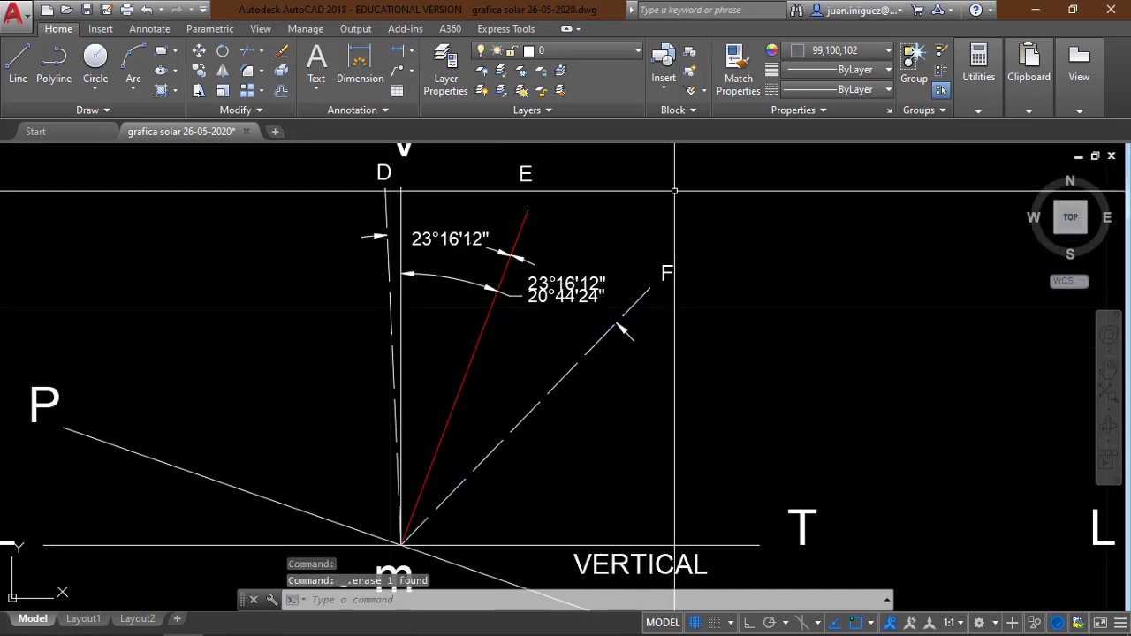
- Examine the third and fourth diagrams of the Tequila series, focusing on the Caja construction through D', A, B and line F
scroll(656, 218, "down", 2)
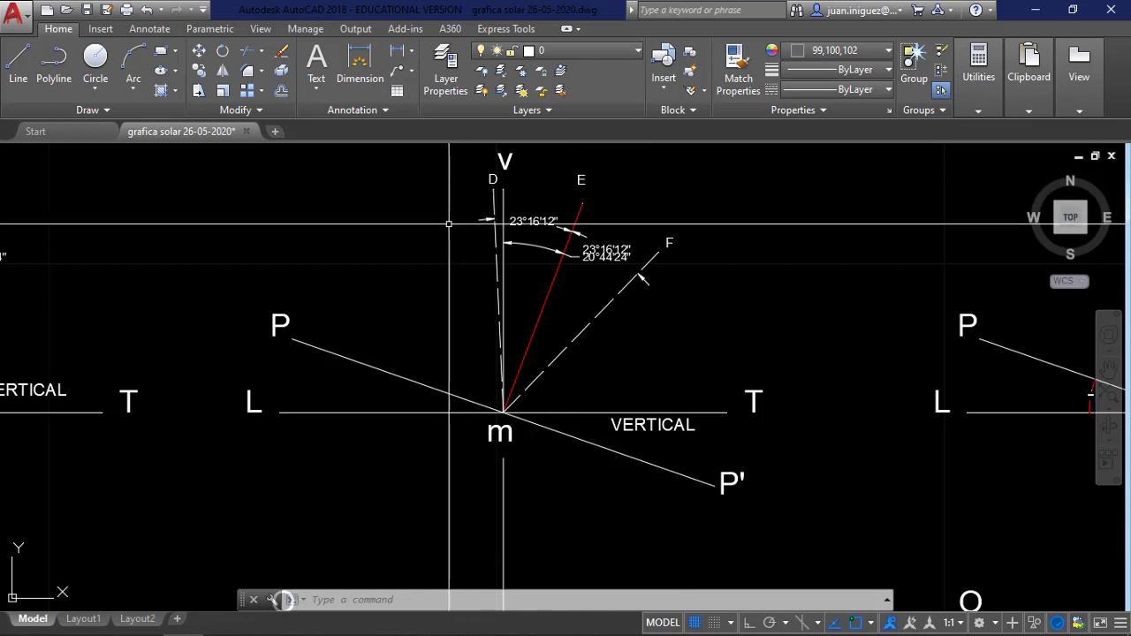
scroll(526, 206, "down", 2)
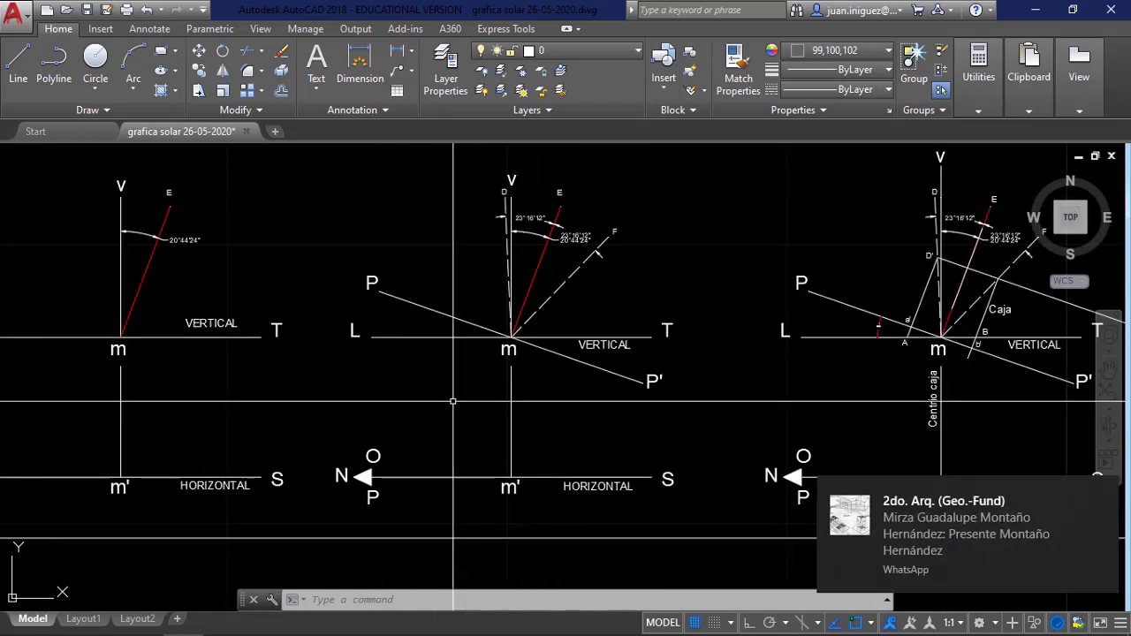
left_click(1102, 492)
scroll(669, 375, "down", 5)
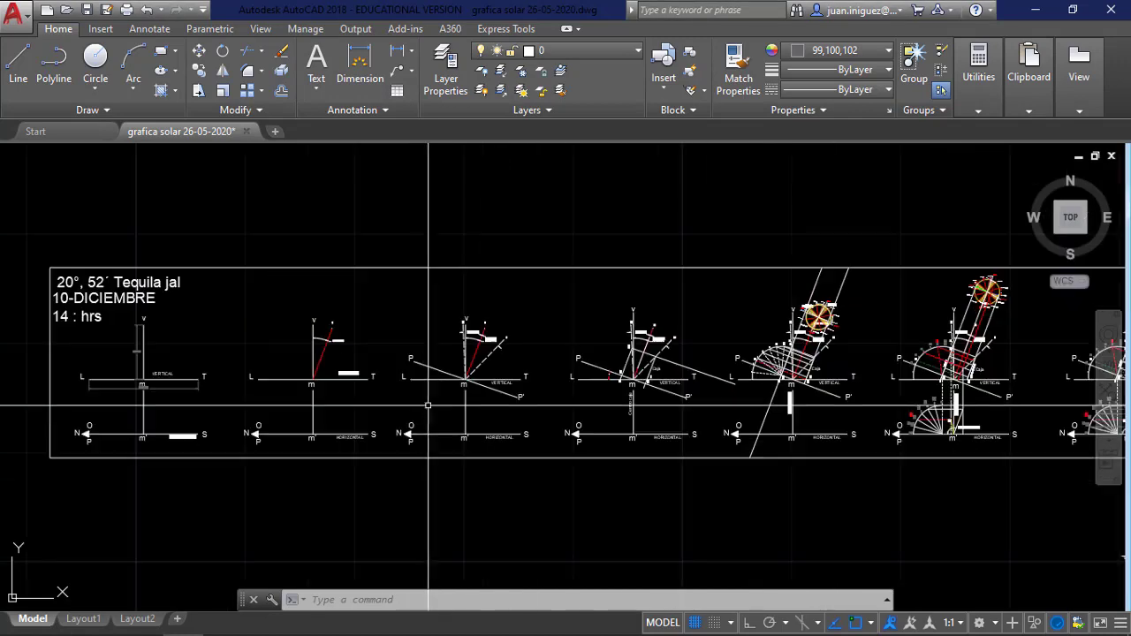
scroll(668, 376, "up", 5)
scroll(620, 399, "up", 2)
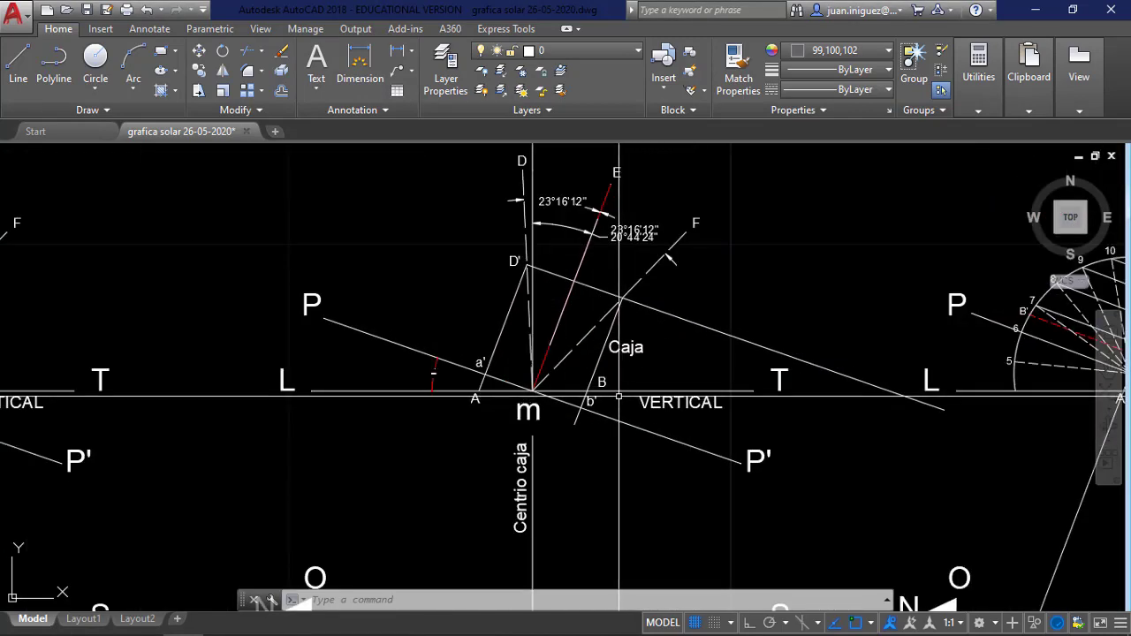
scroll(617, 395, "down", 2)
scroll(548, 323, "up", 2)
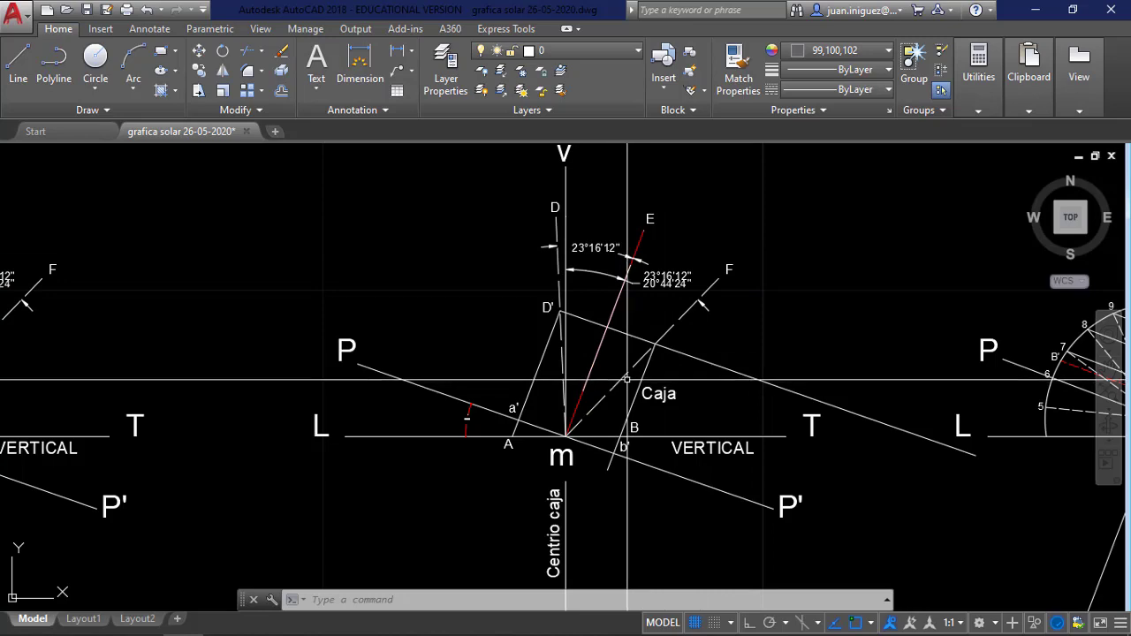
scroll(624, 376, "up", 1)
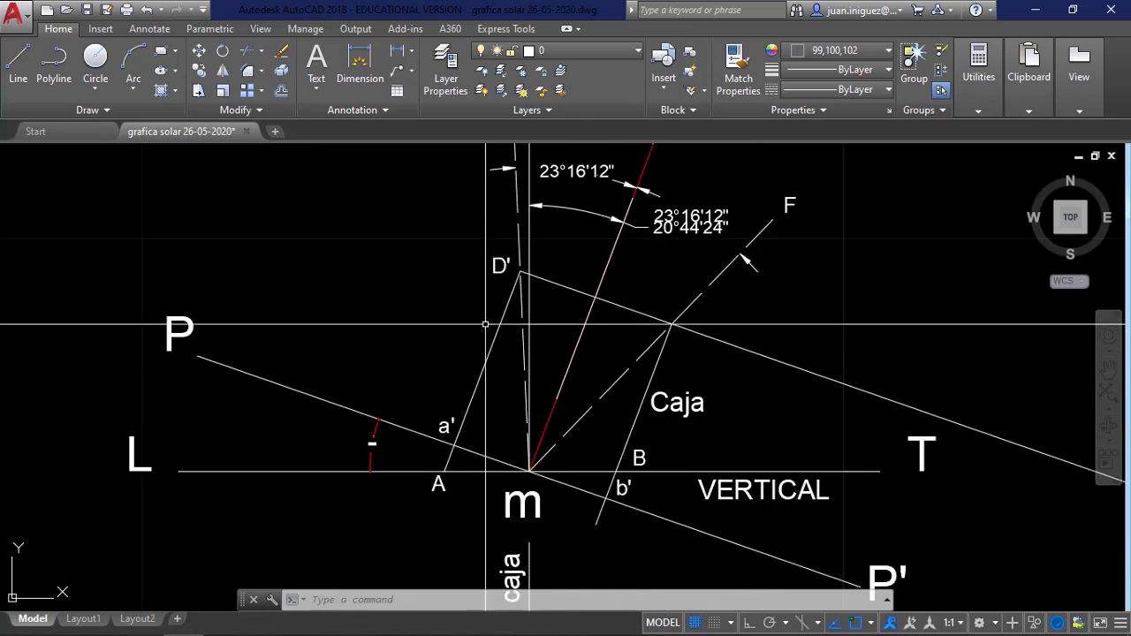
scroll(652, 361, "down", 3)
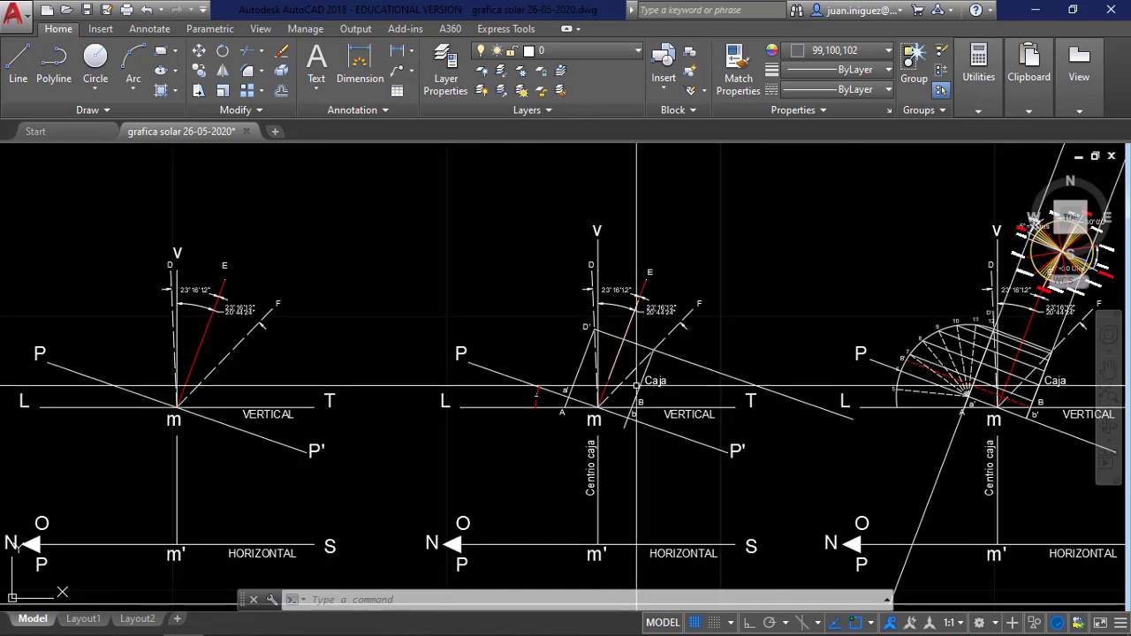
scroll(628, 424, "down", 2)
scroll(564, 227, "down", 2)
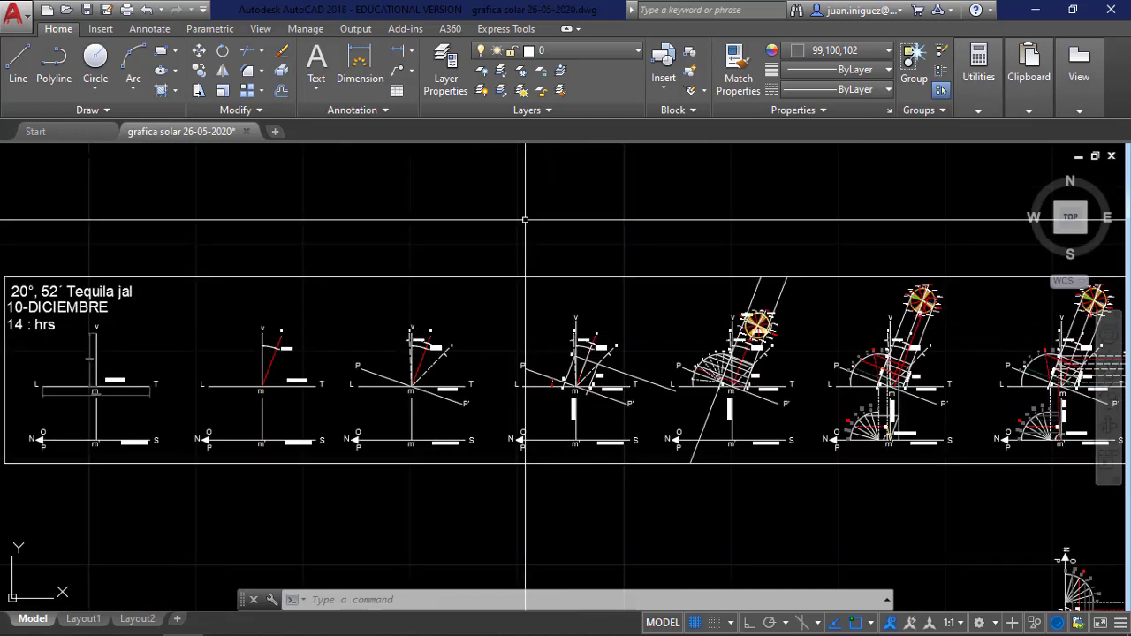
- Draw an L-shaped polyline with Ortho on above the diagram frame, with a vertical leg followed by a horizontal leg
type("pl")
key("Return")
left_click(508, 240)
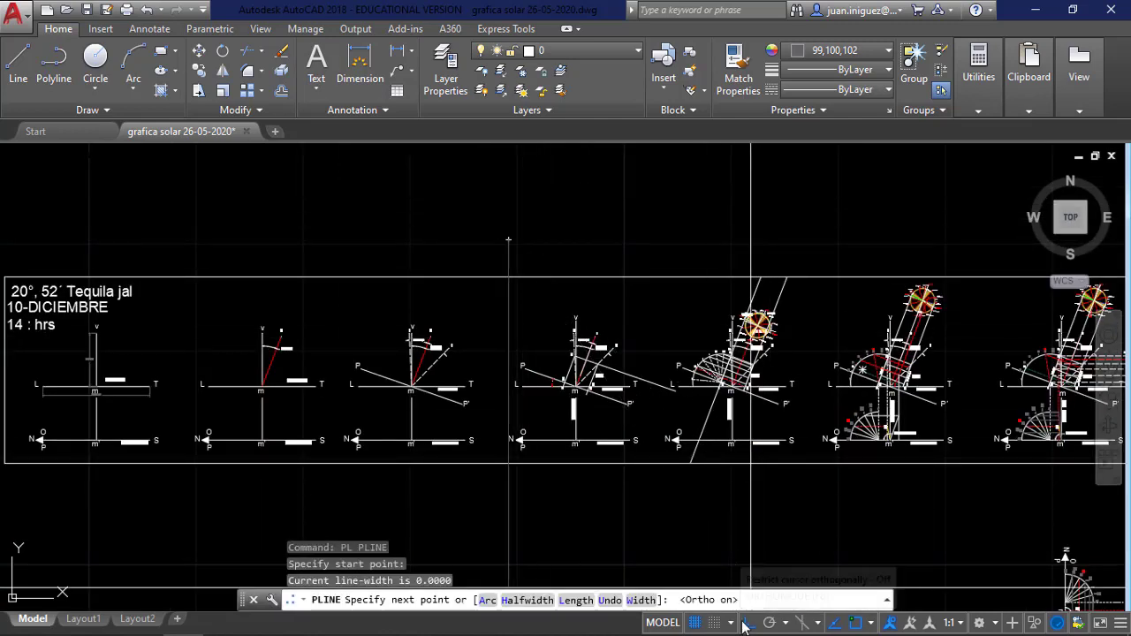
scroll(525, 212, "down", 2)
scroll(532, 200, "up", 2)
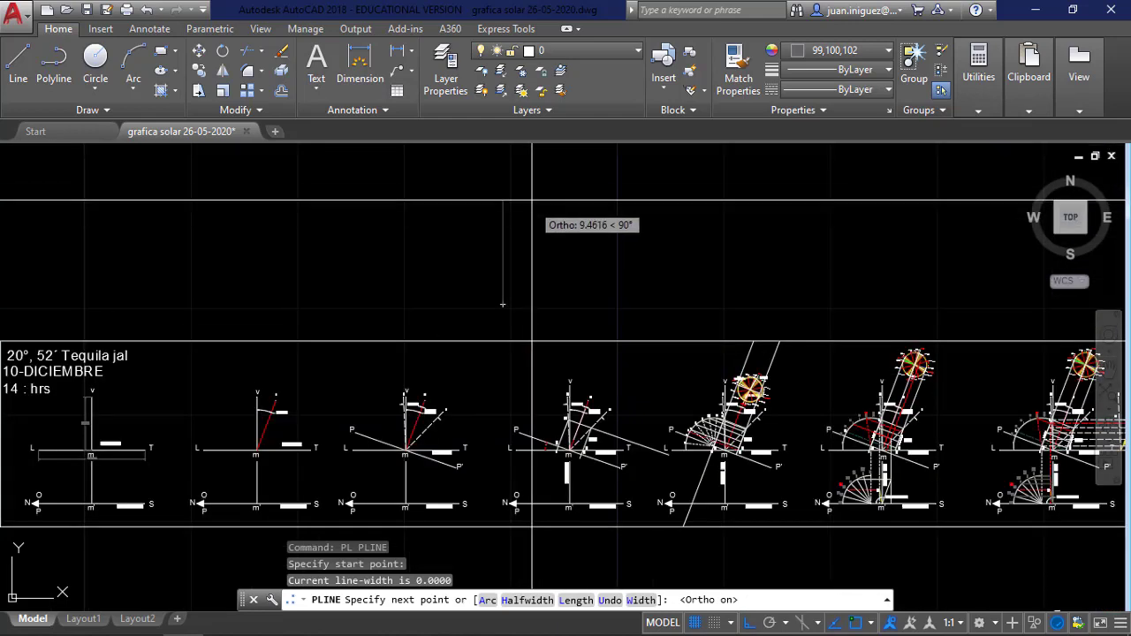
left_click(522, 189)
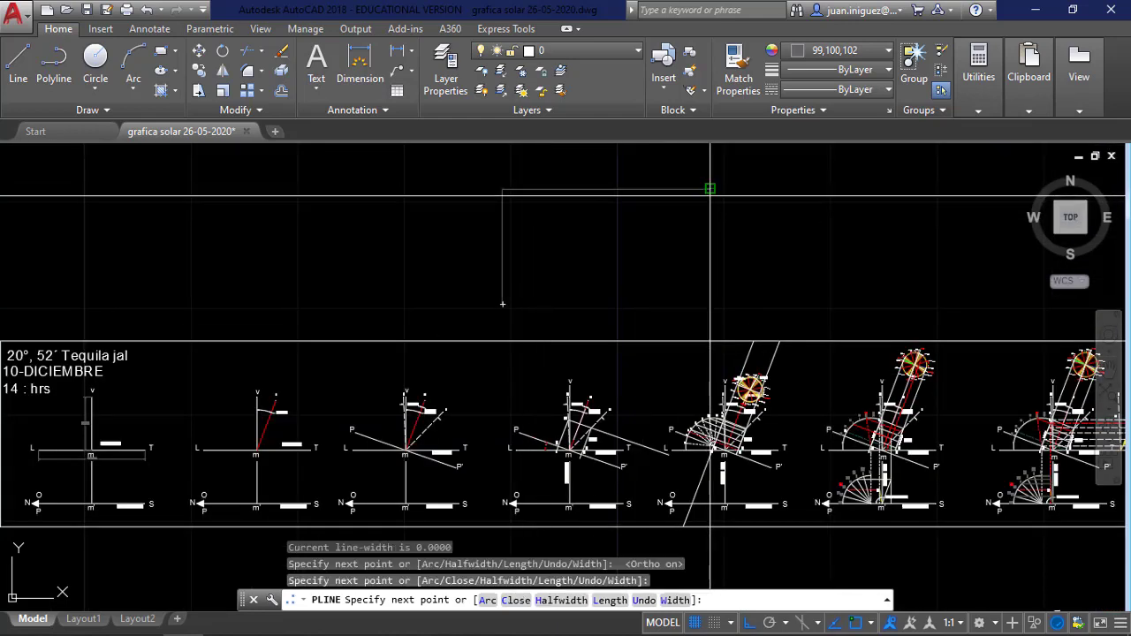
left_click(710, 188)
key("Escape")
- Move the L-shaped polyline by its corner onto dashed line D just above D' in the fourth diagram
left_click(618, 176)
left_click(566, 247)
type("M")
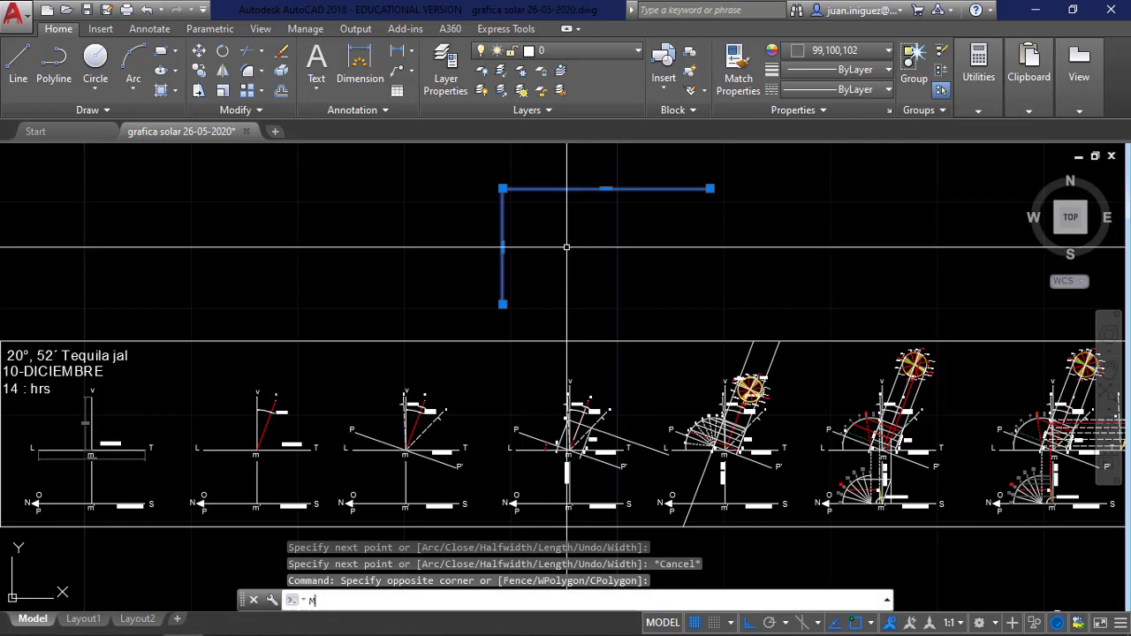
key("Return")
left_click(503, 190)
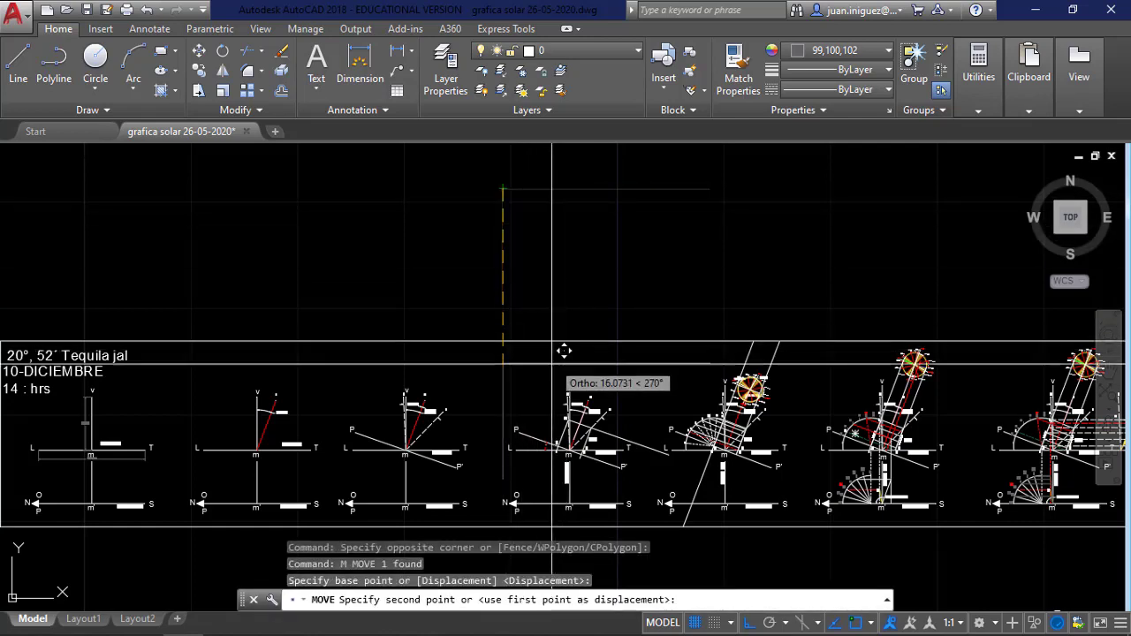
scroll(564, 351, "up", 6)
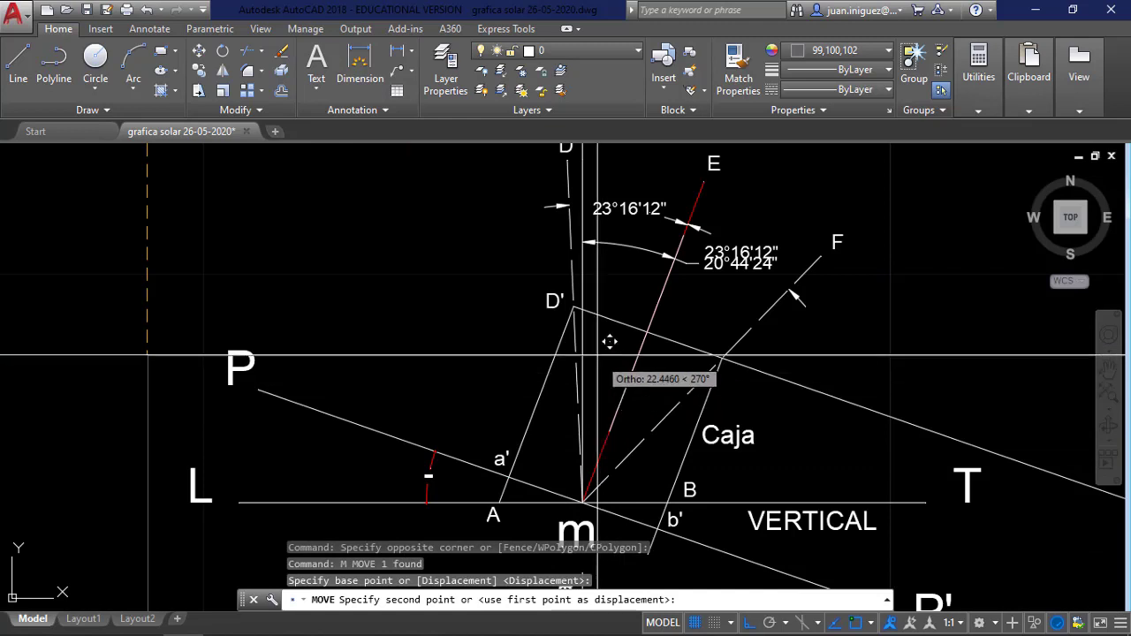
left_click(586, 252)
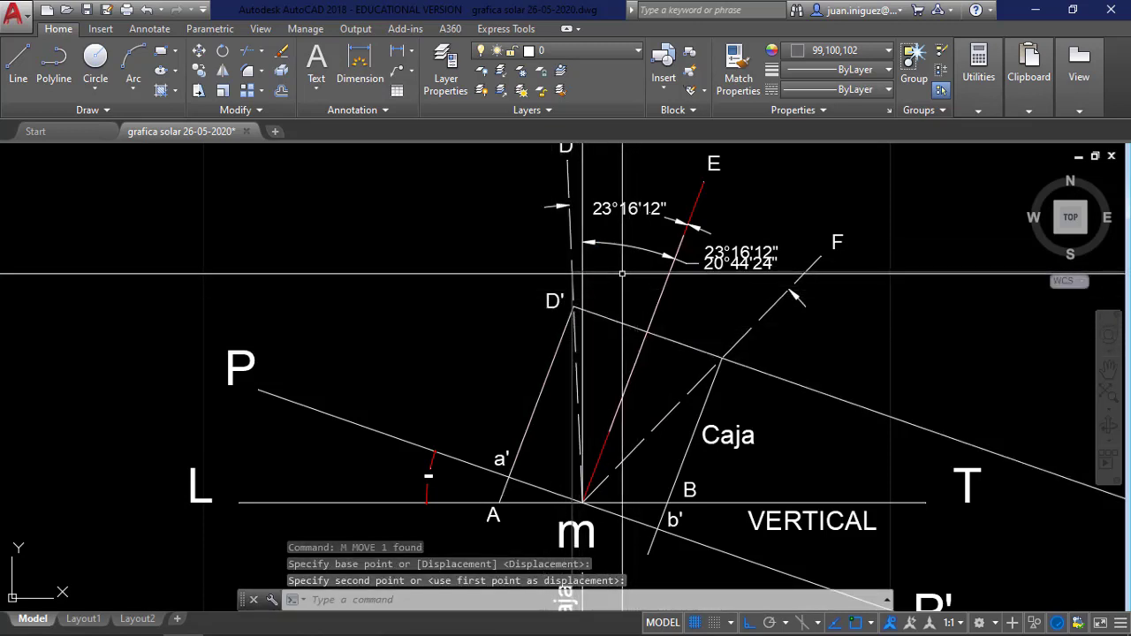
- Stretch the L-shaped polyline's corner so that it sits on dashed line D just above D'
left_click(575, 275)
left_click(573, 271)
scroll(581, 285, "up", 6)
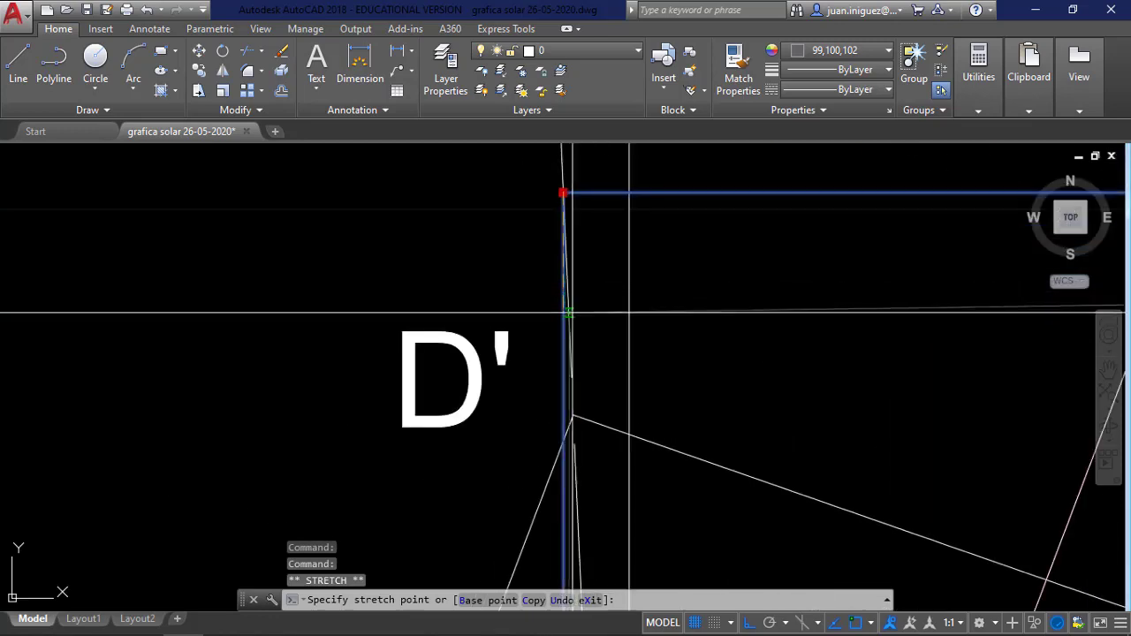
left_click(574, 338)
left_click(570, 339)
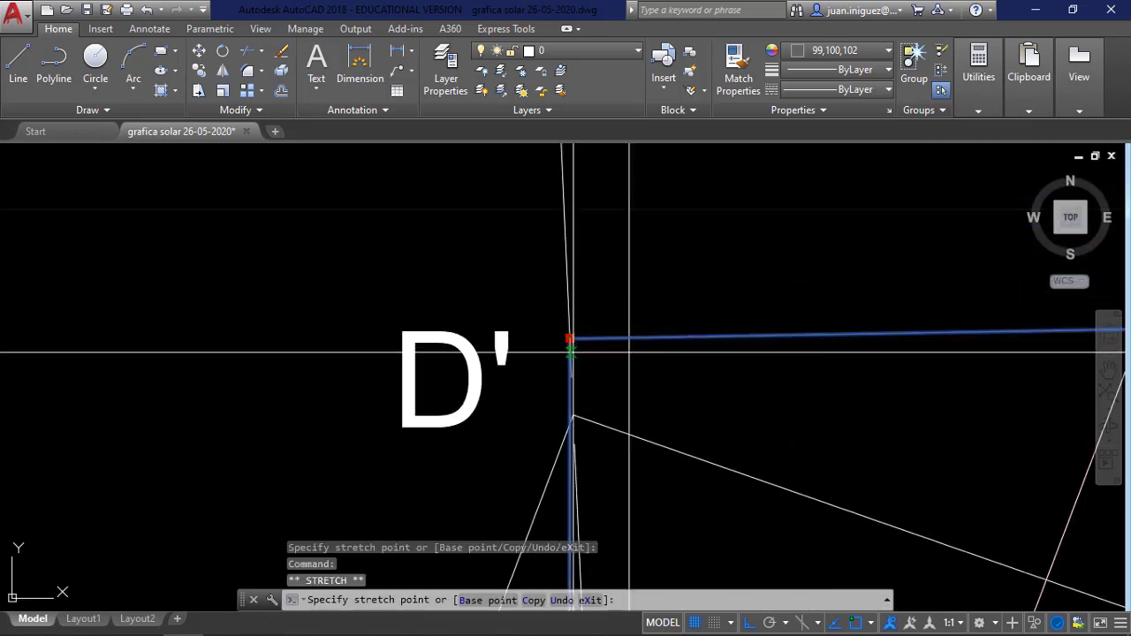
left_click(571, 378)
left_click(571, 379)
left_click(570, 271)
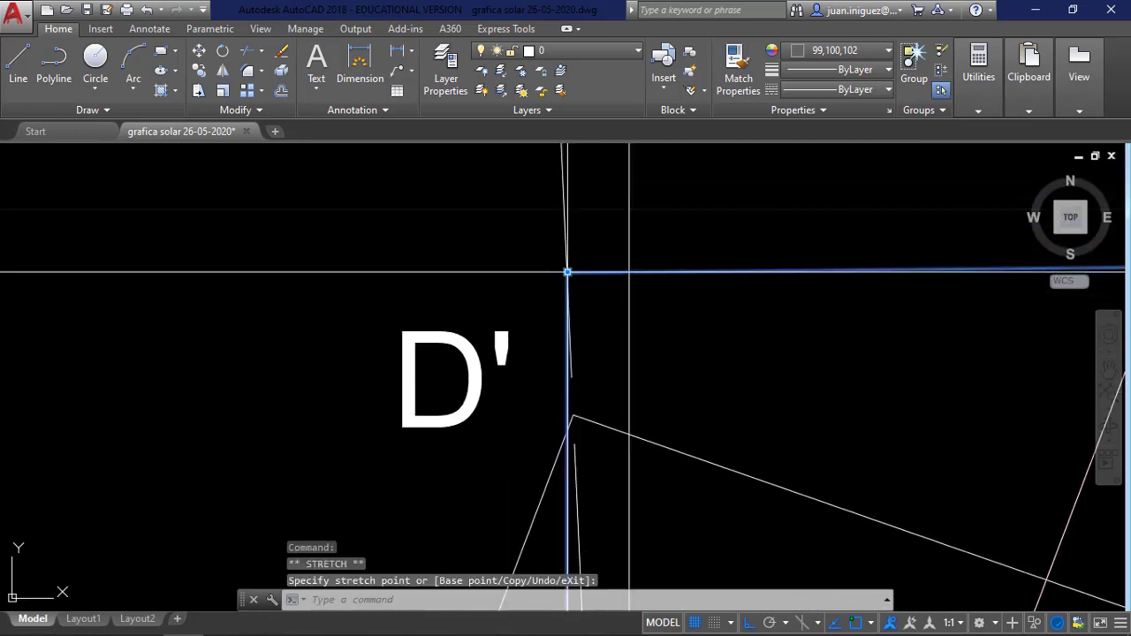
scroll(574, 265, "down", 5)
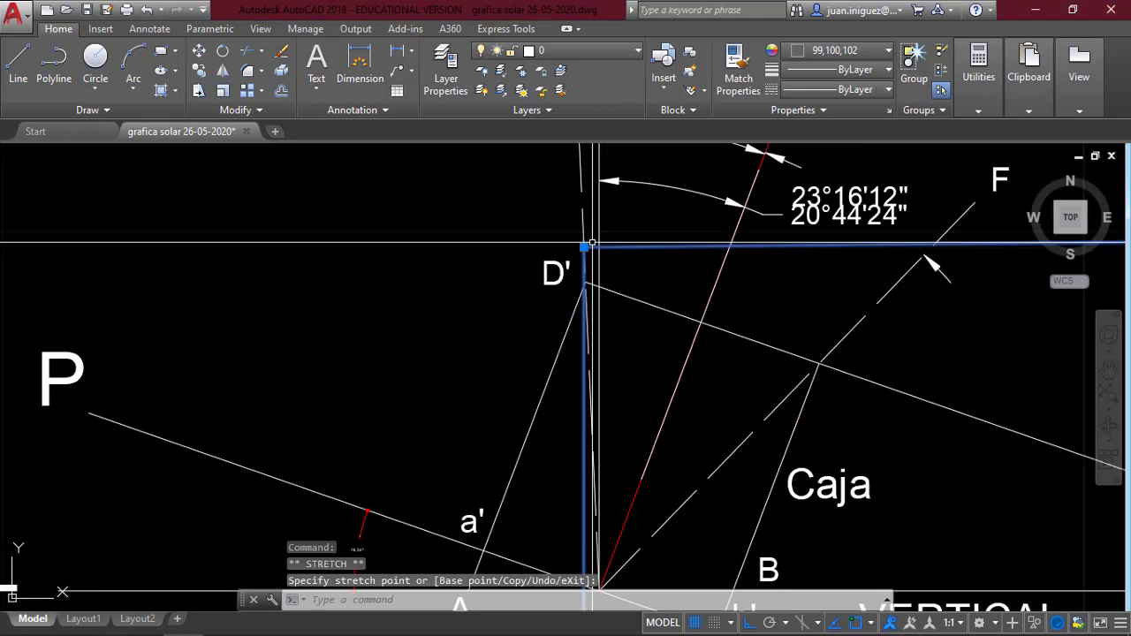
scroll(591, 242, "down", 3)
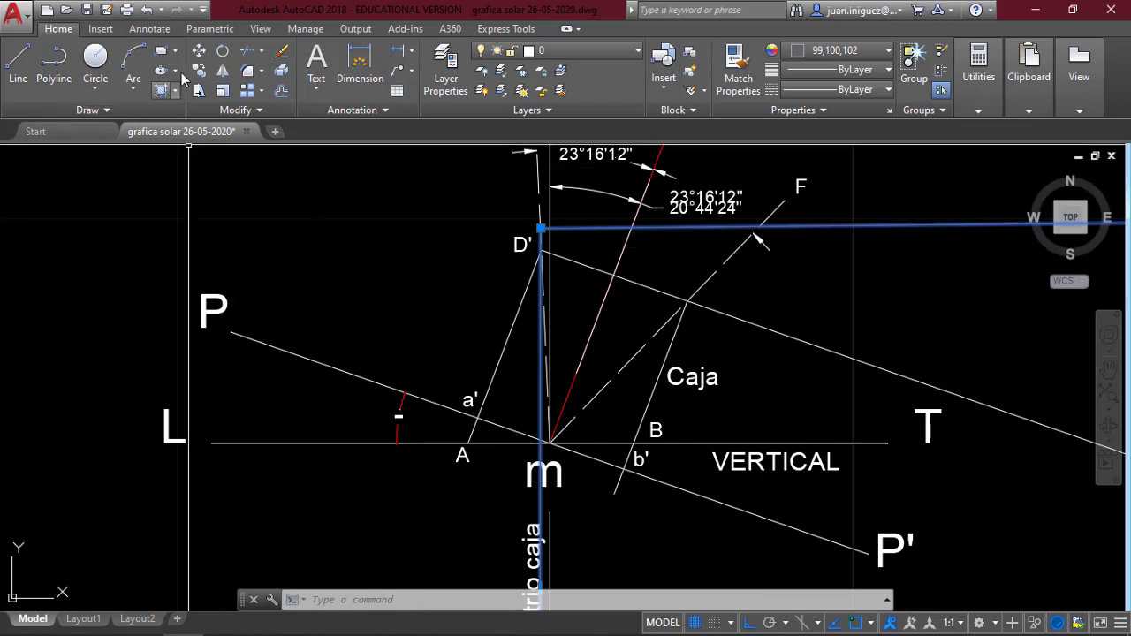
left_click(222, 53)
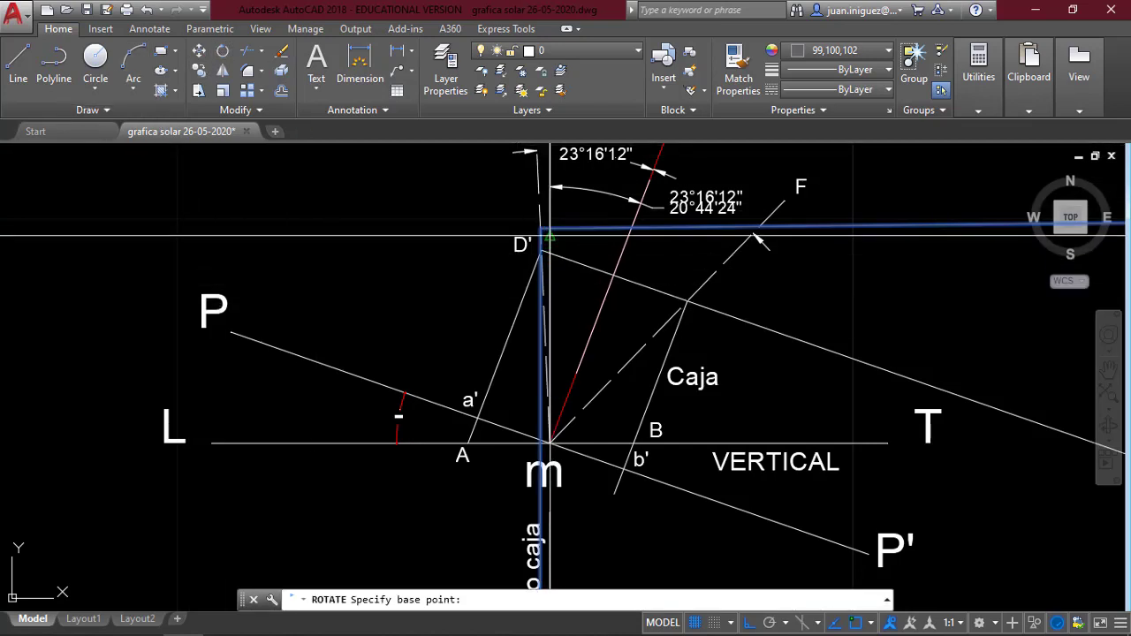
left_click(541, 228)
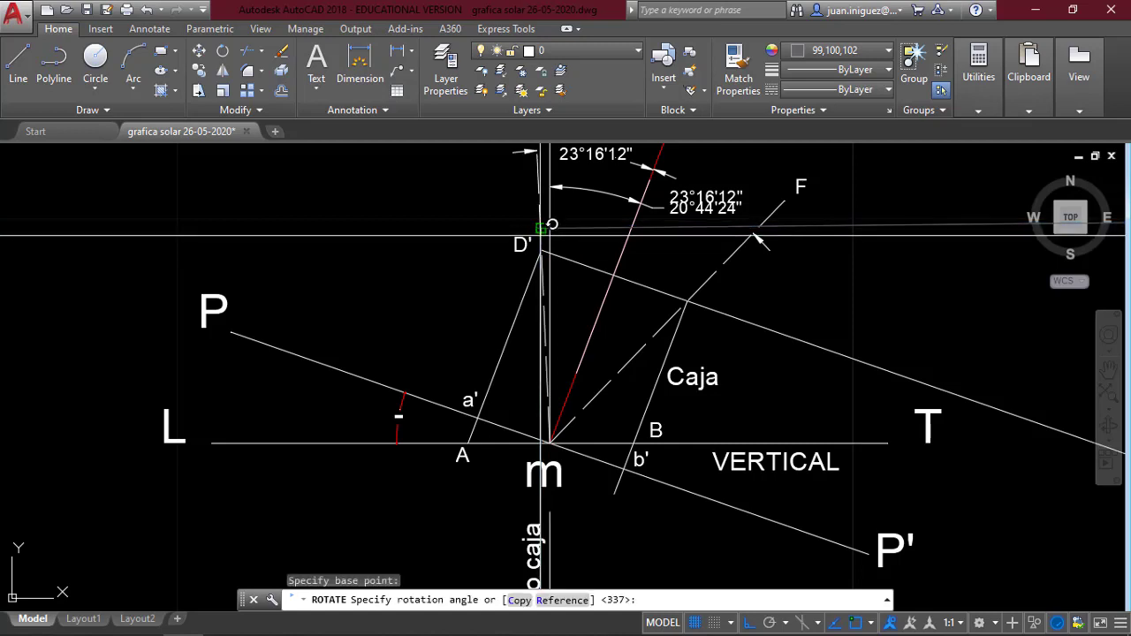
left_click(564, 600)
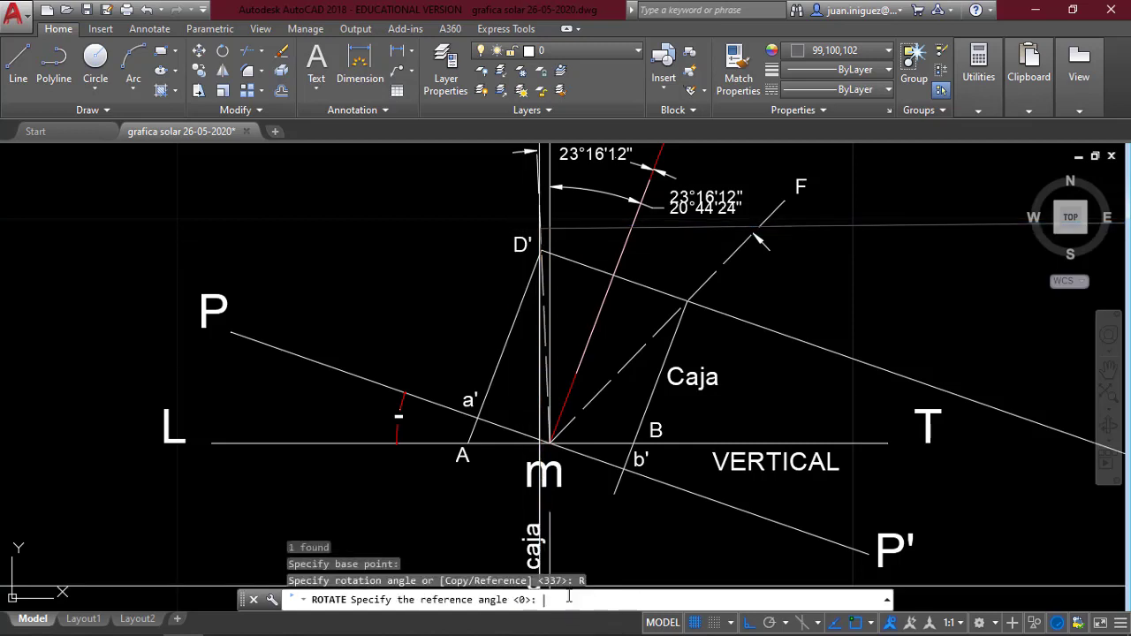
key("Escape")
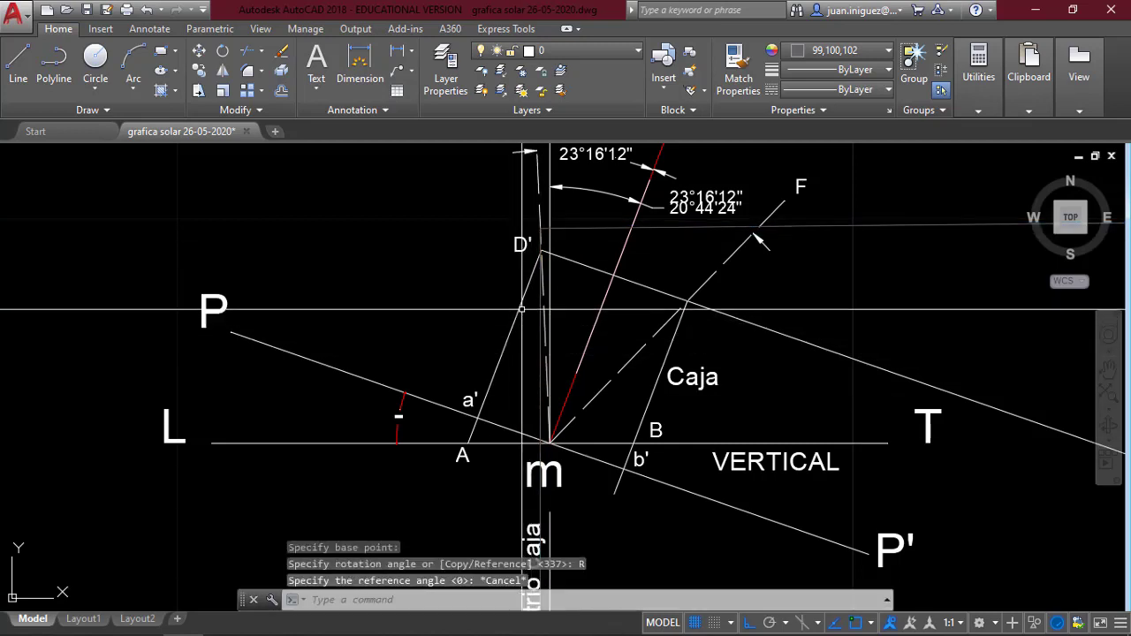
- Rotate the L-shaped polyline about its corner above D', using its vertical leg as reference and aiming that leg at line P-P' near a'
left_click(224, 53)
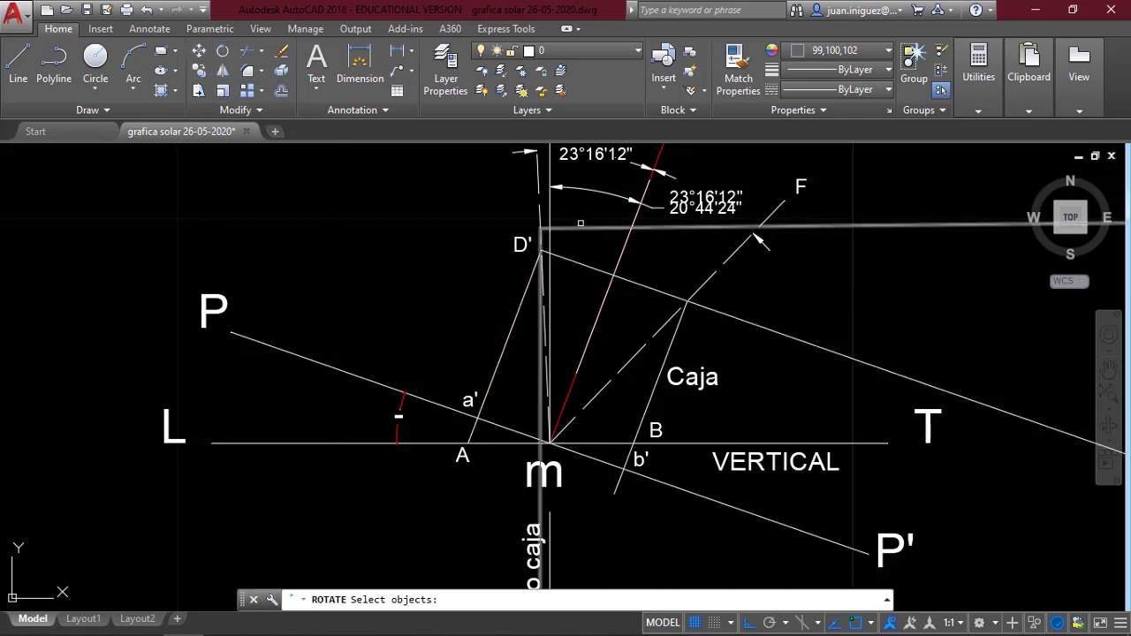
left_click(581, 227)
key("Return")
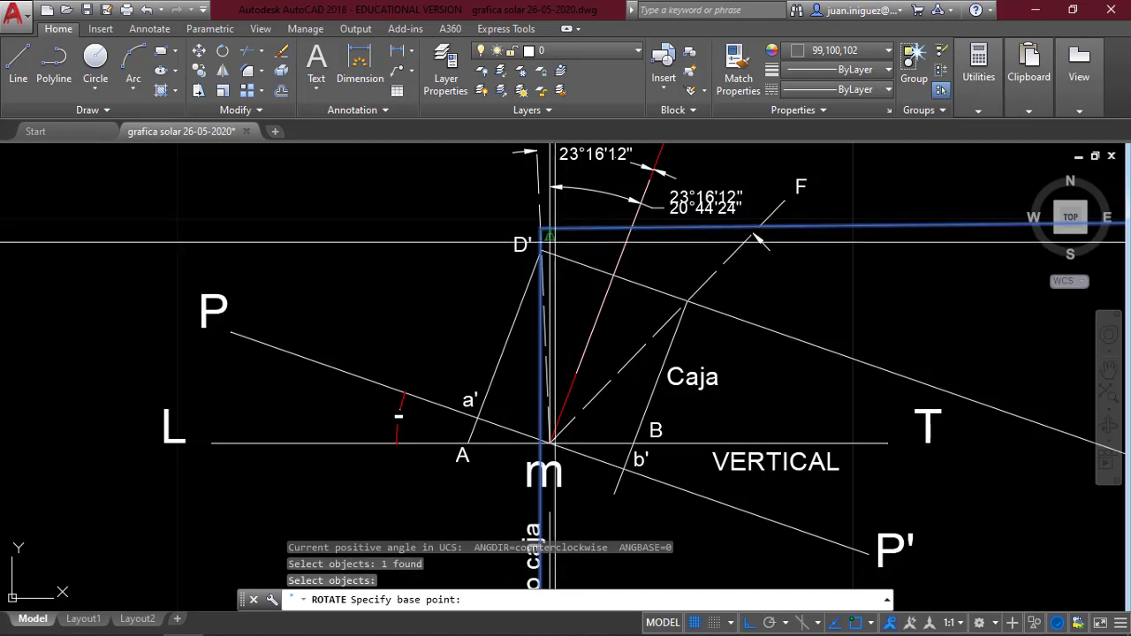
left_click(541, 228)
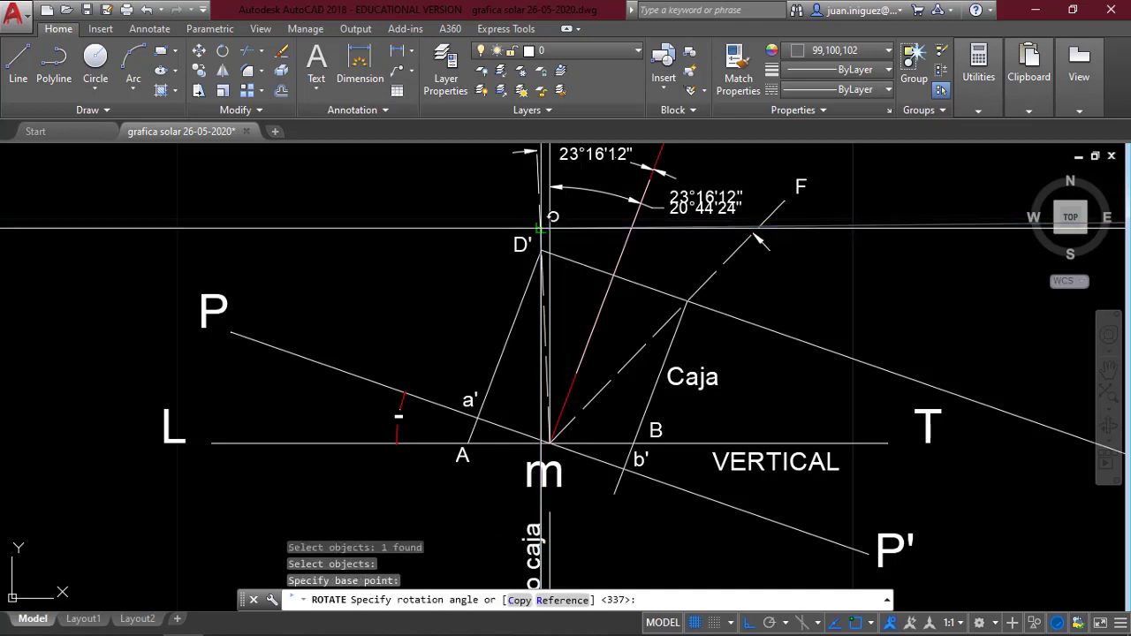
left_click(564, 601)
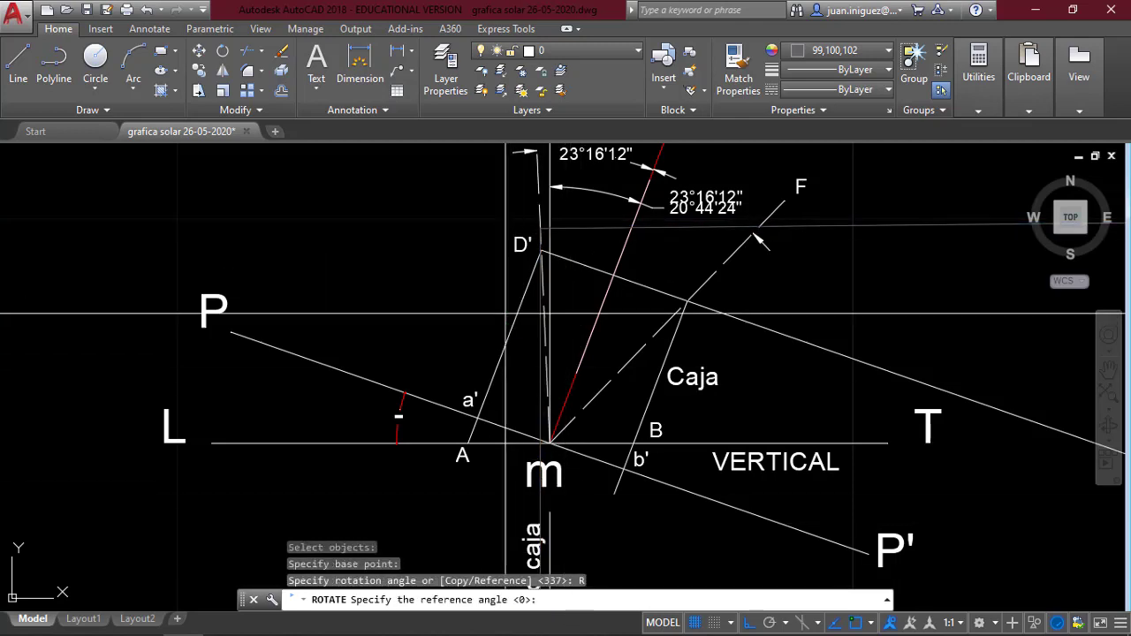
left_click(541, 228)
scroll(541, 439, "up", 5)
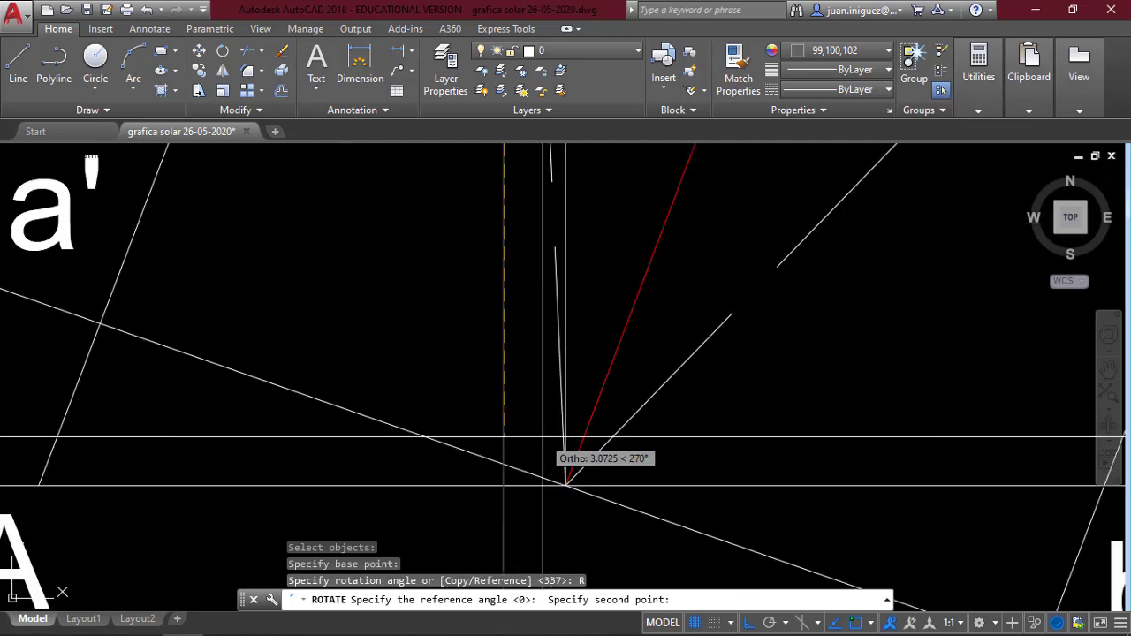
left_click(536, 434)
scroll(533, 441, "down", 3)
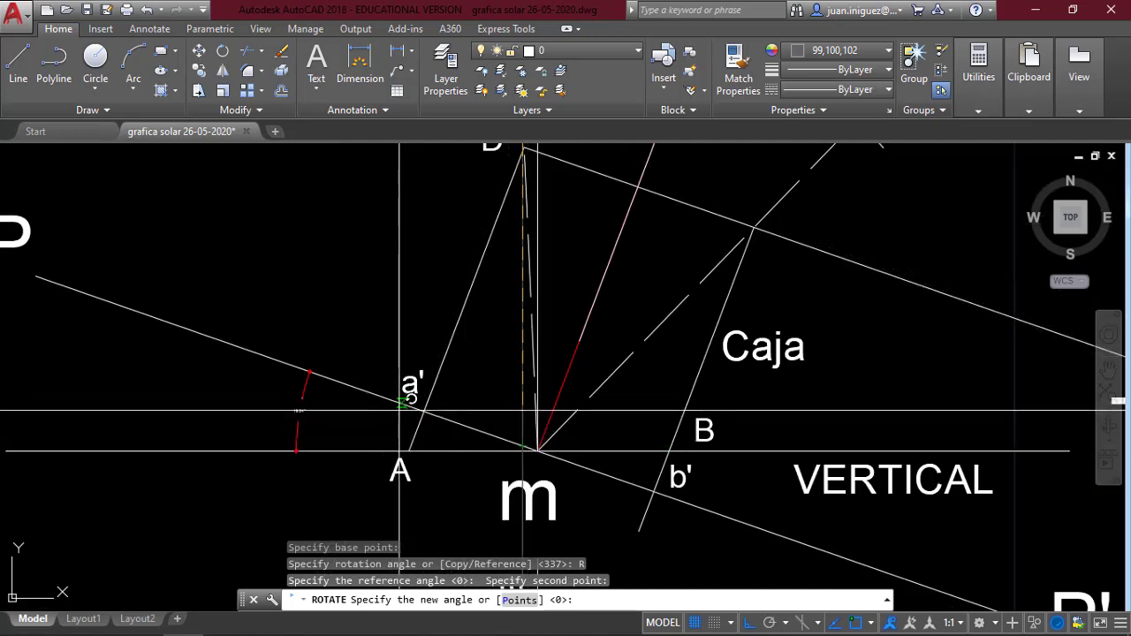
scroll(394, 409, "down", 4)
scroll(396, 415, "up", 3)
scroll(407, 408, "up", 4)
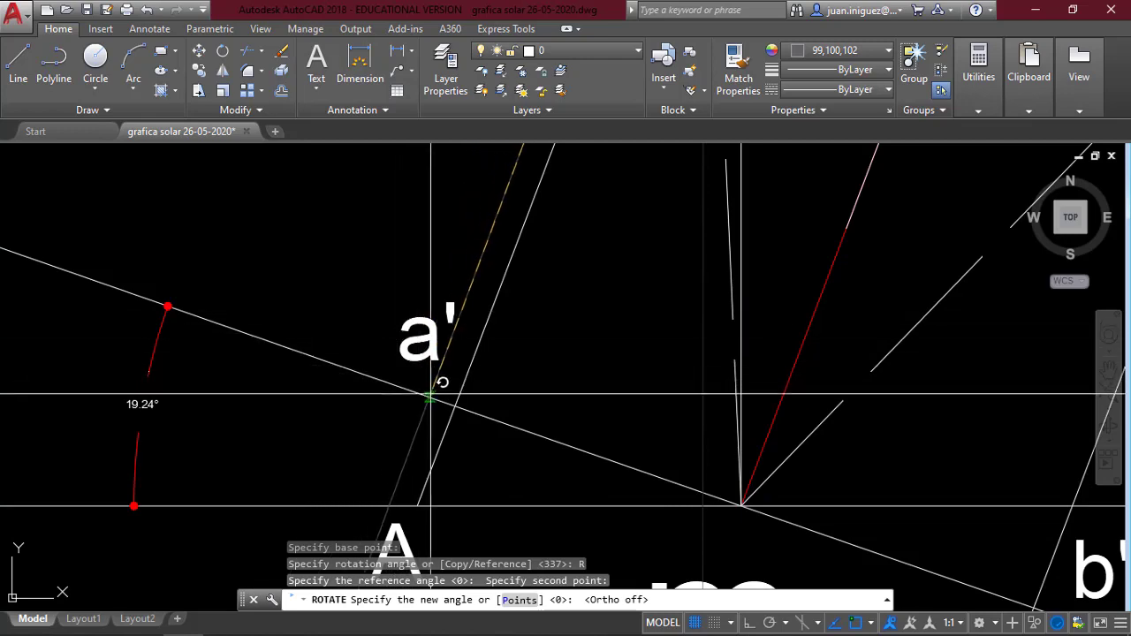
left_click(430, 398)
scroll(430, 398, "down", 3)
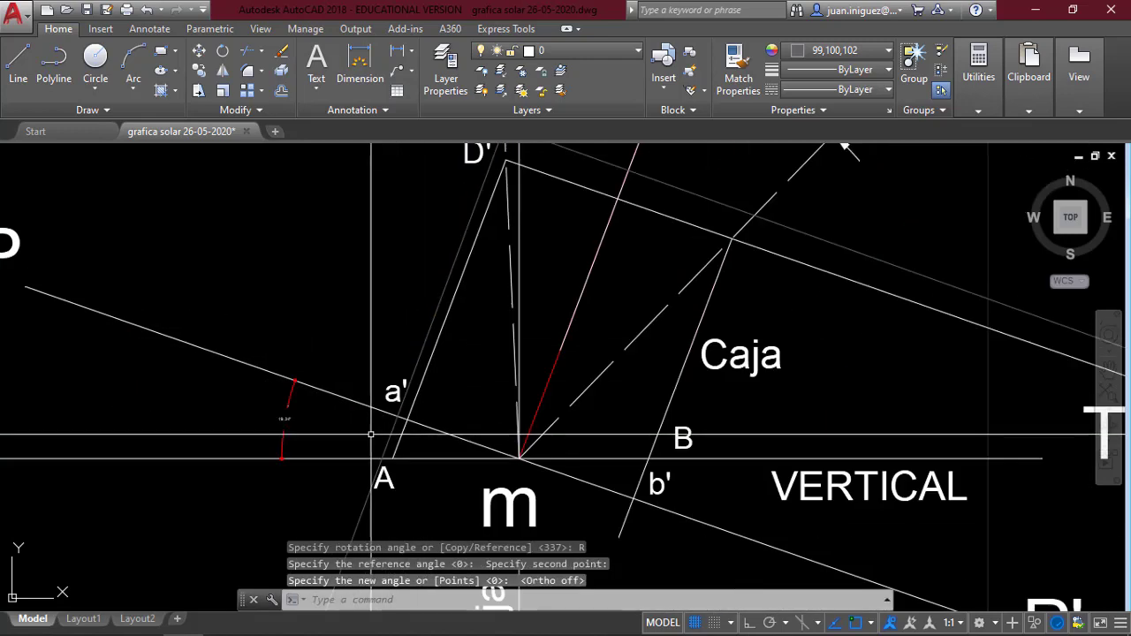
scroll(371, 434, "down", 2)
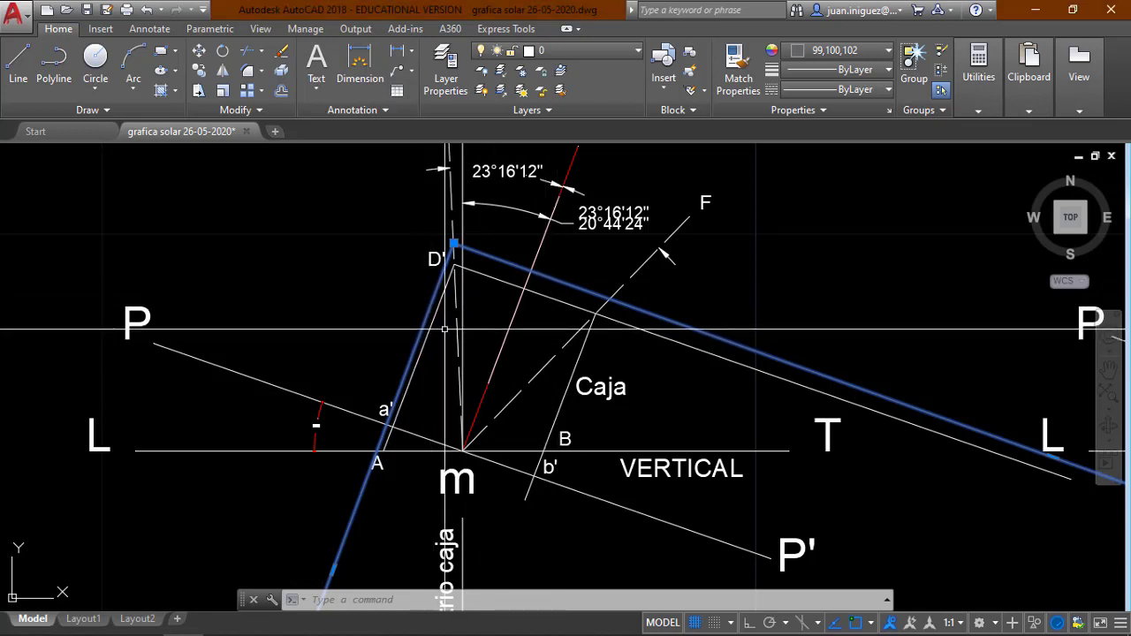
- Draw a guide polyline from the L-shape's corner above D' perpendicular to line P-P' near a'
key("Escape")
left_click(468, 269)
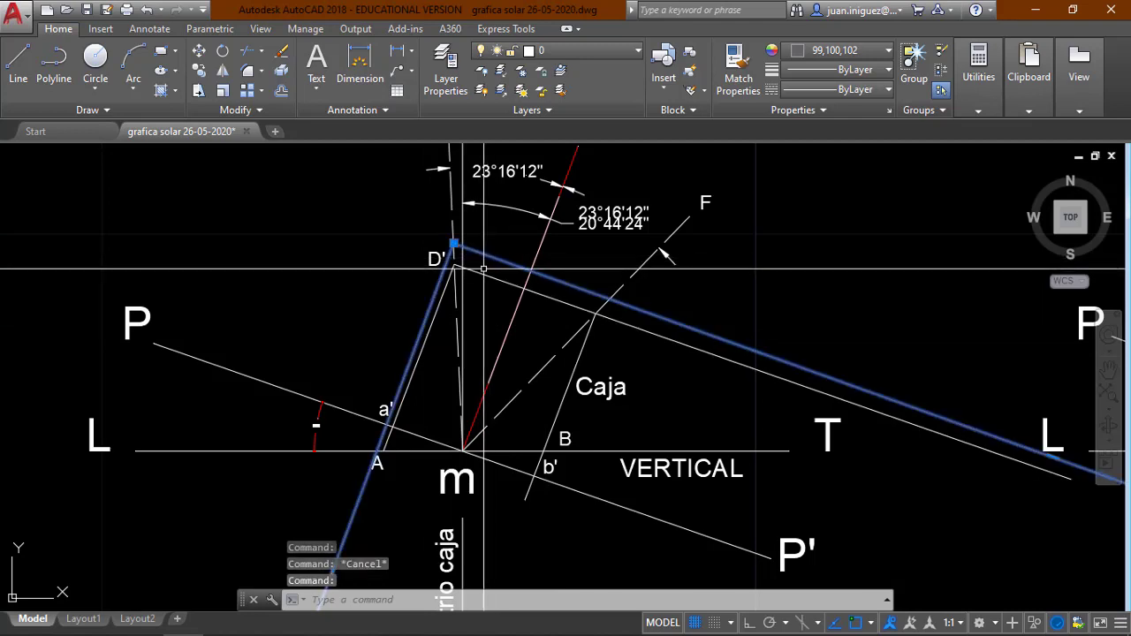
key("Escape")
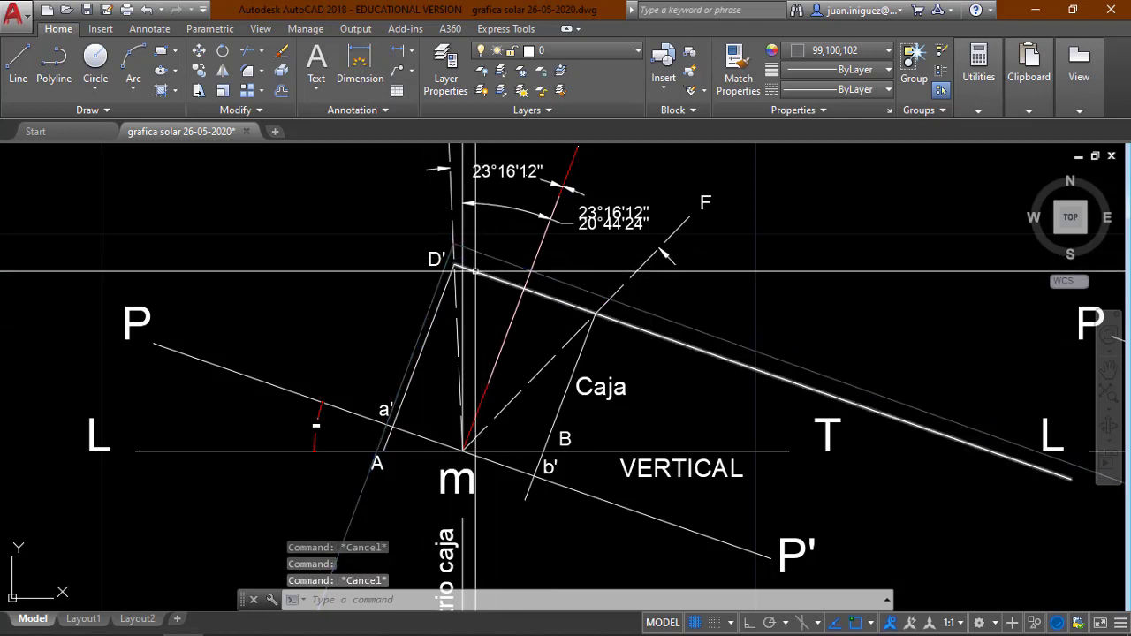
type("pl")
key("Return")
scroll(458, 252, "up", 2)
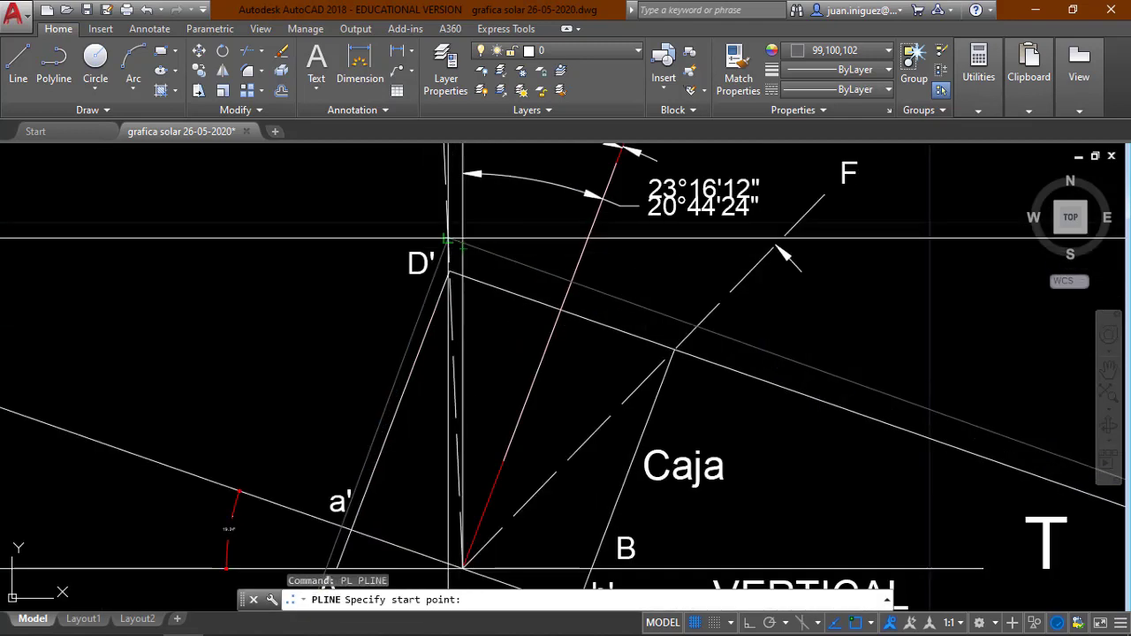
left_click(446, 238)
scroll(446, 239, "down", 2)
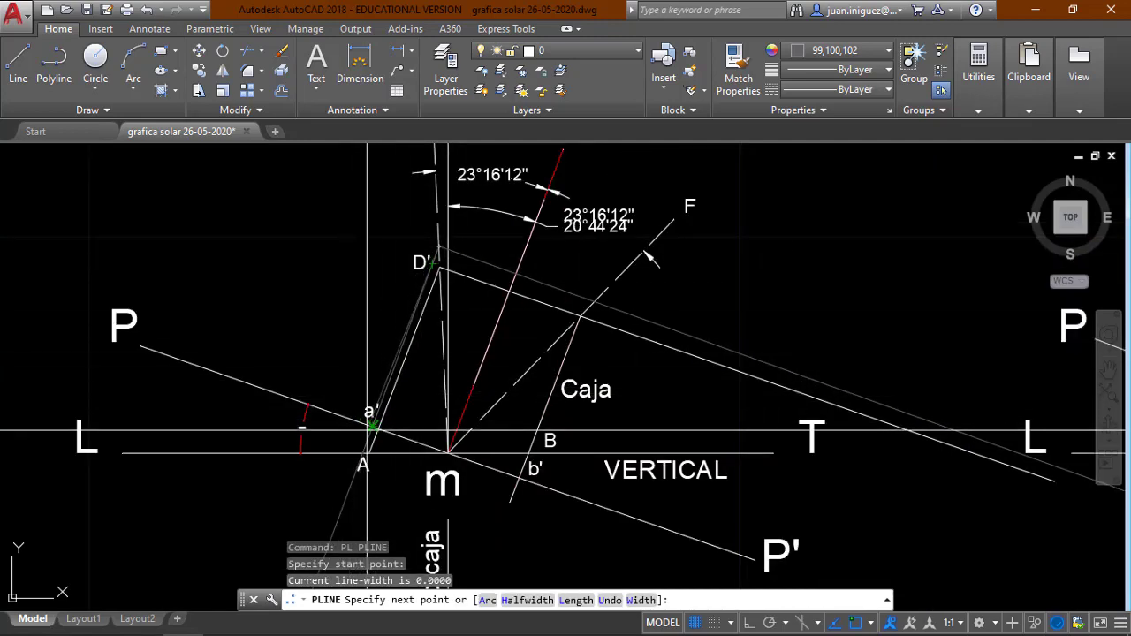
scroll(368, 431, "up", 4)
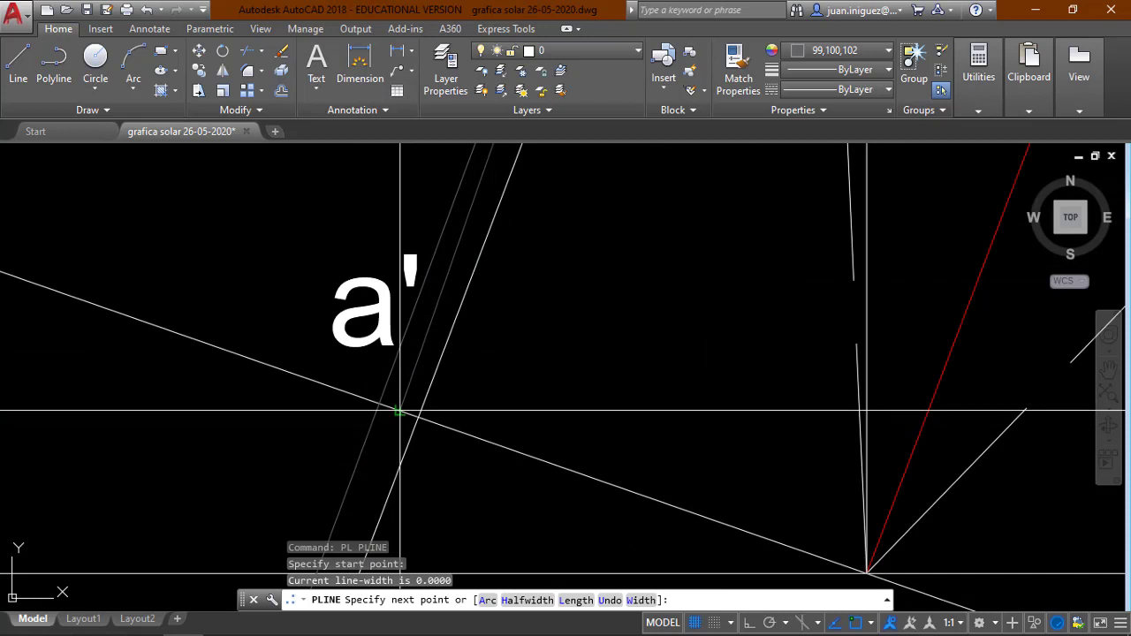
scroll(399, 411, "up", 3)
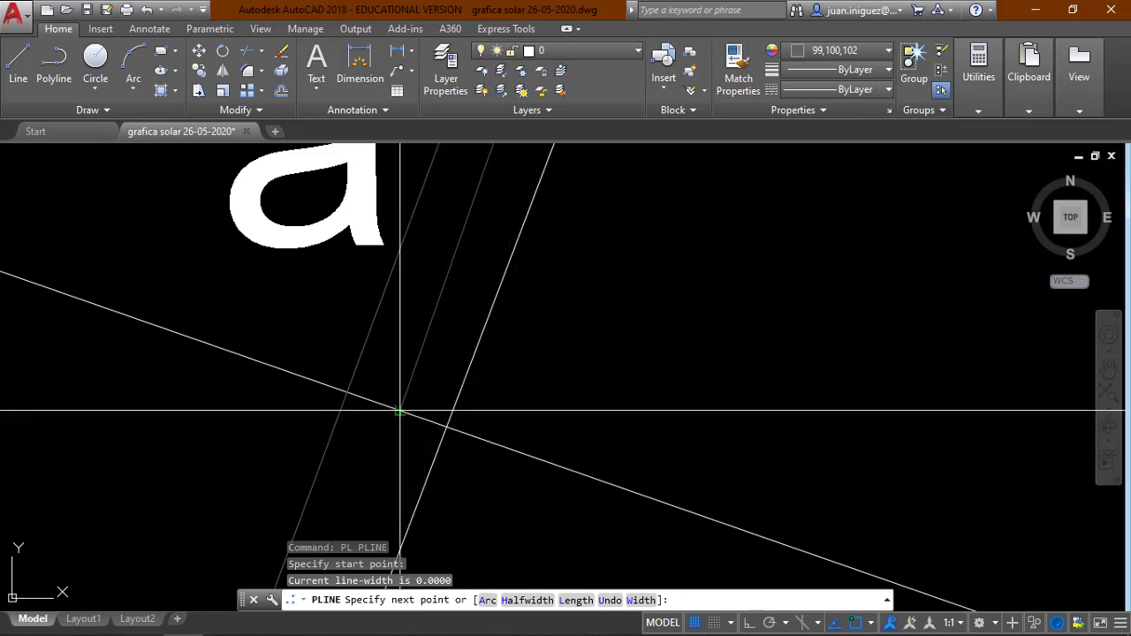
left_click(399, 412)
key("Escape")
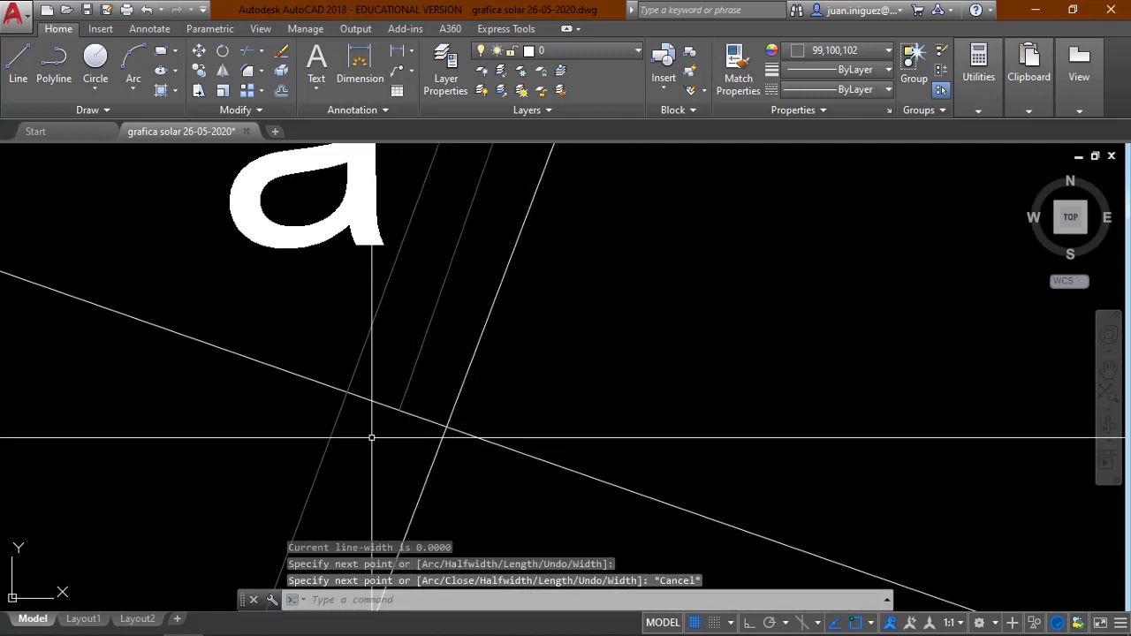
scroll(373, 428, "down", 1)
- Rotate the L-shaped polyline about its corner by reference, from its leg's current direction to that of the perpendicular guide
scroll(357, 359, "down", 6)
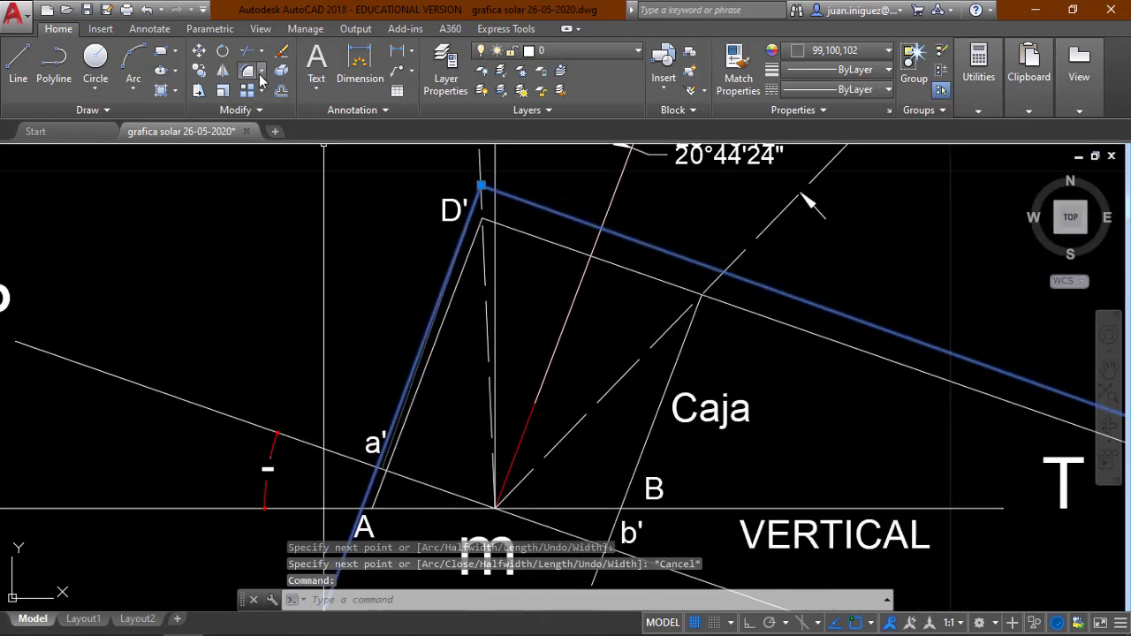
left_click(222, 53)
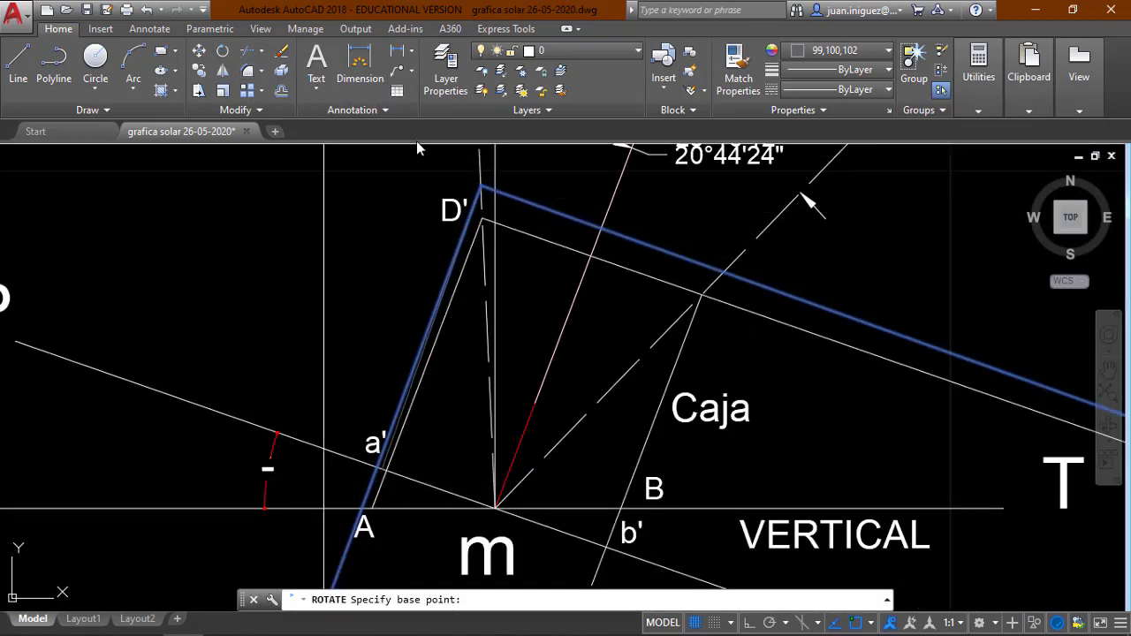
left_click(480, 185)
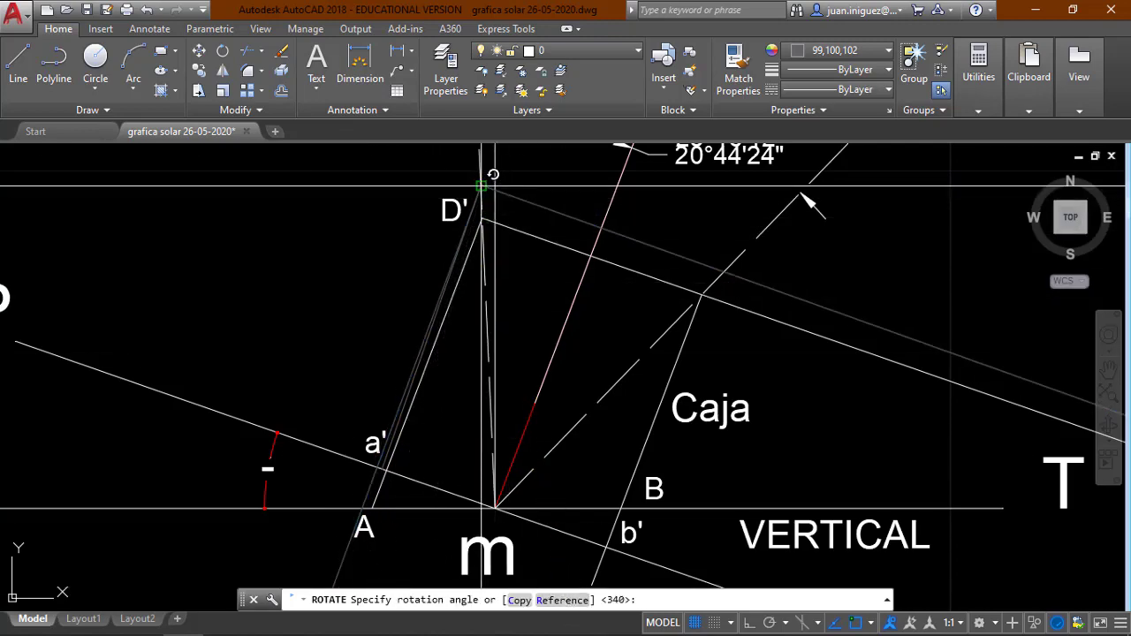
left_click(560, 600)
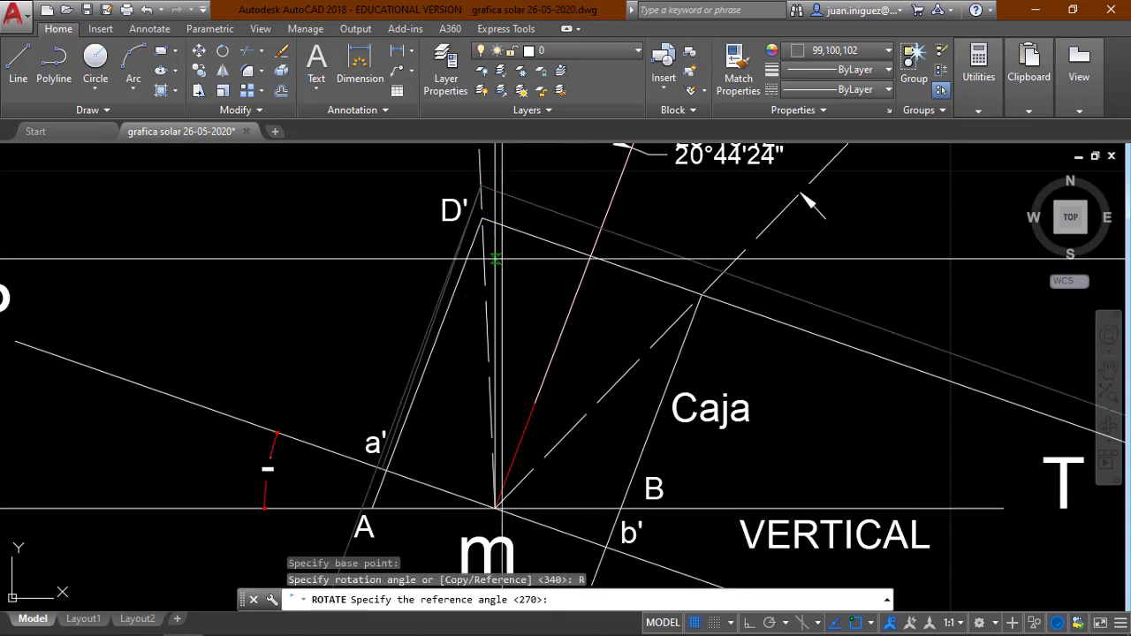
left_click(478, 194)
scroll(372, 477, "up", 5)
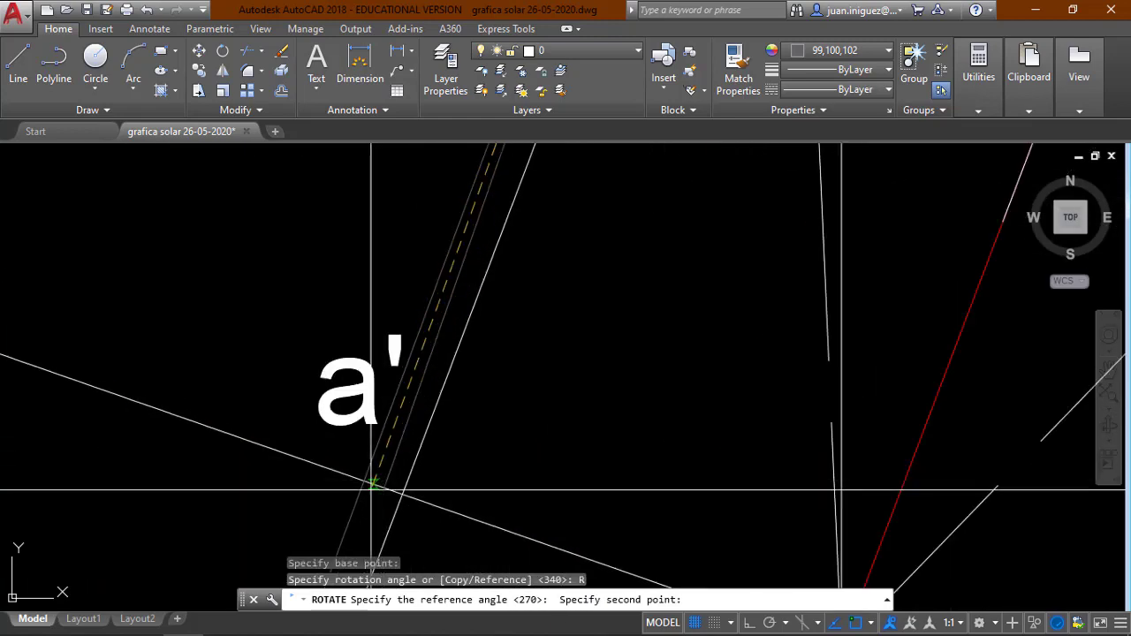
left_click(364, 484)
scroll(328, 517, "down", 5)
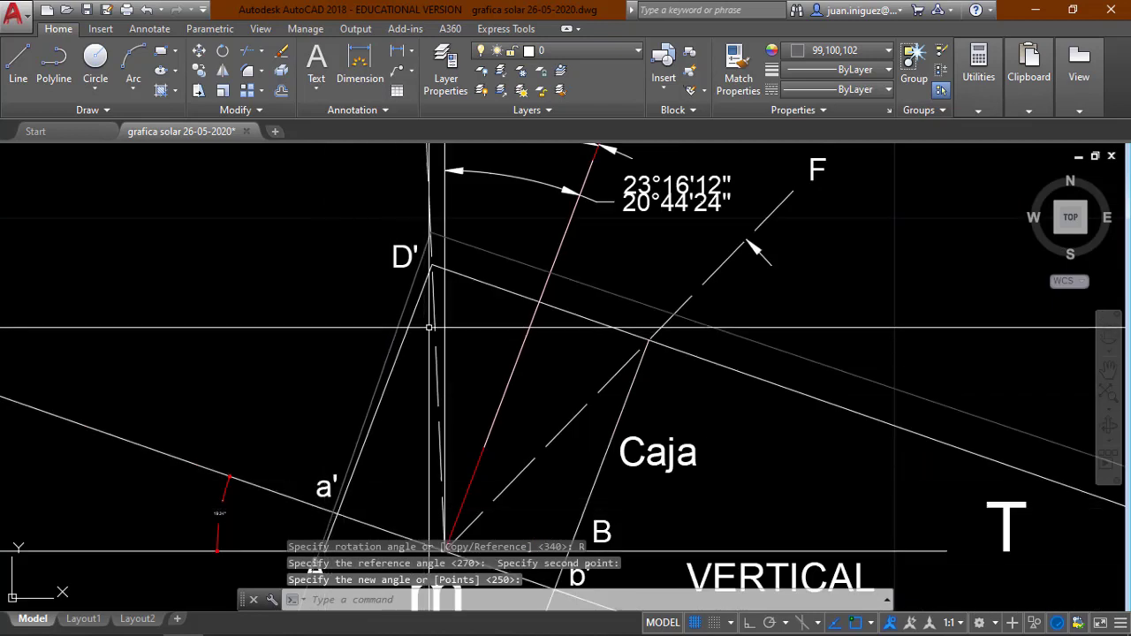
- Erase the original L-shaped Caja line through D' and A together with the short perpendicular guide polyline
left_click(456, 251)
left_click(439, 269)
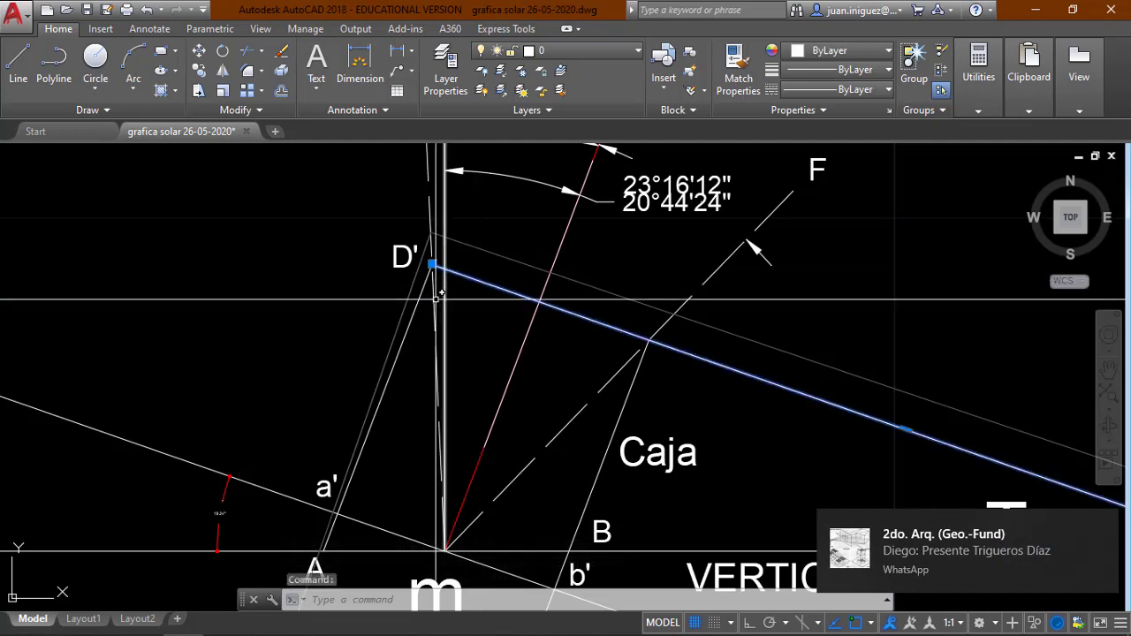
scroll(378, 229, "down", 4)
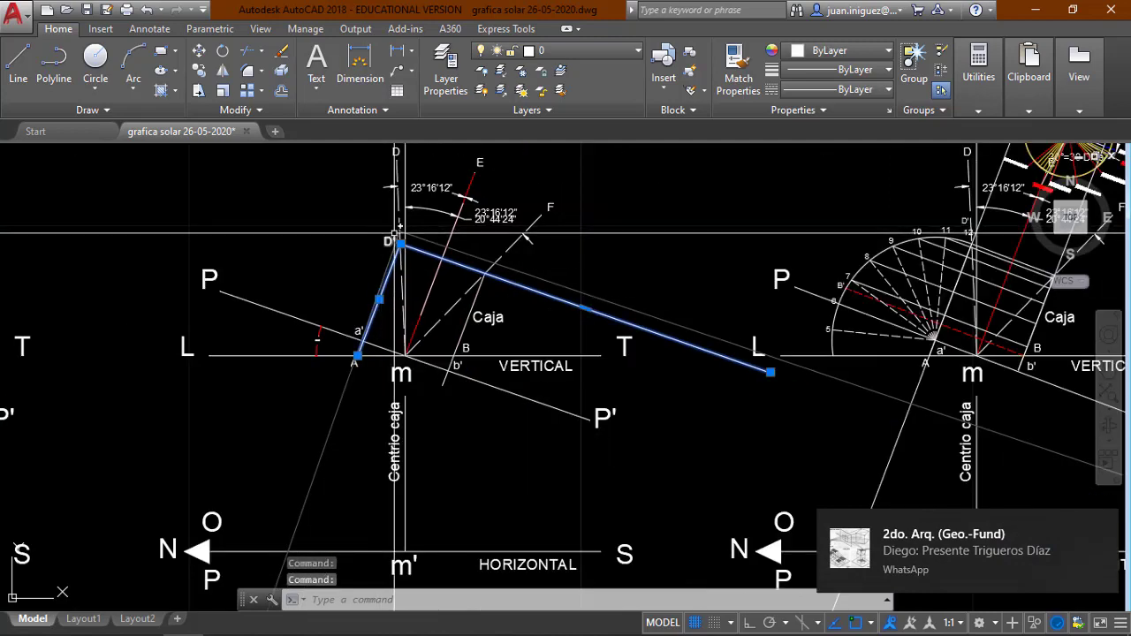
left_click(400, 234)
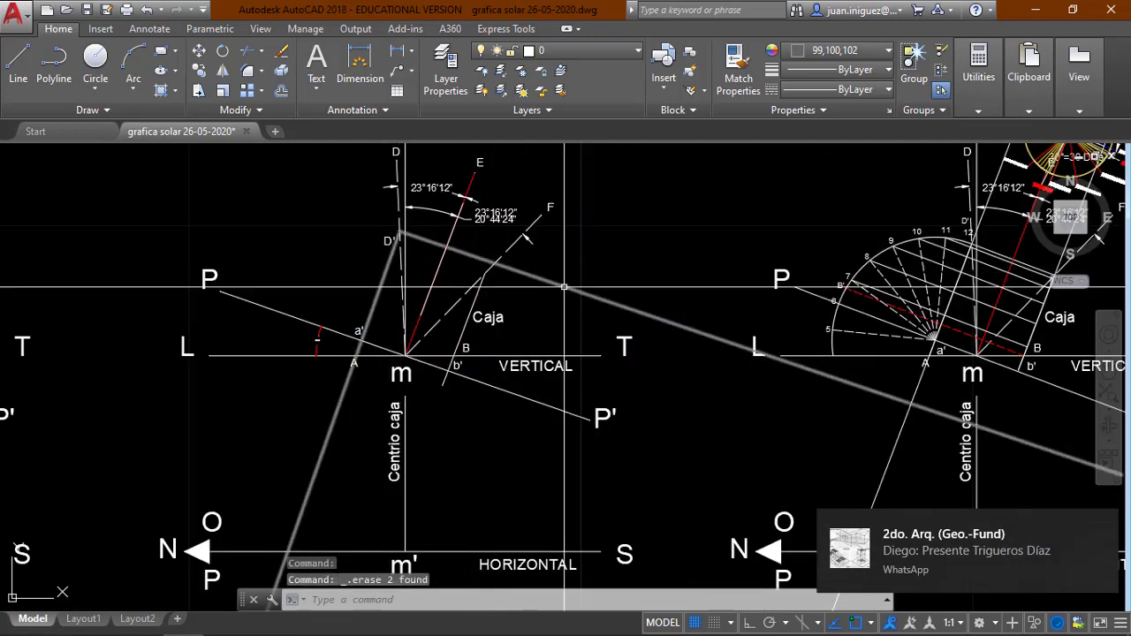
- Try moving the L-shaped polyline by its corner along dashed line D, and place it back at its starting point above D'
scroll(397, 234, "up", 2)
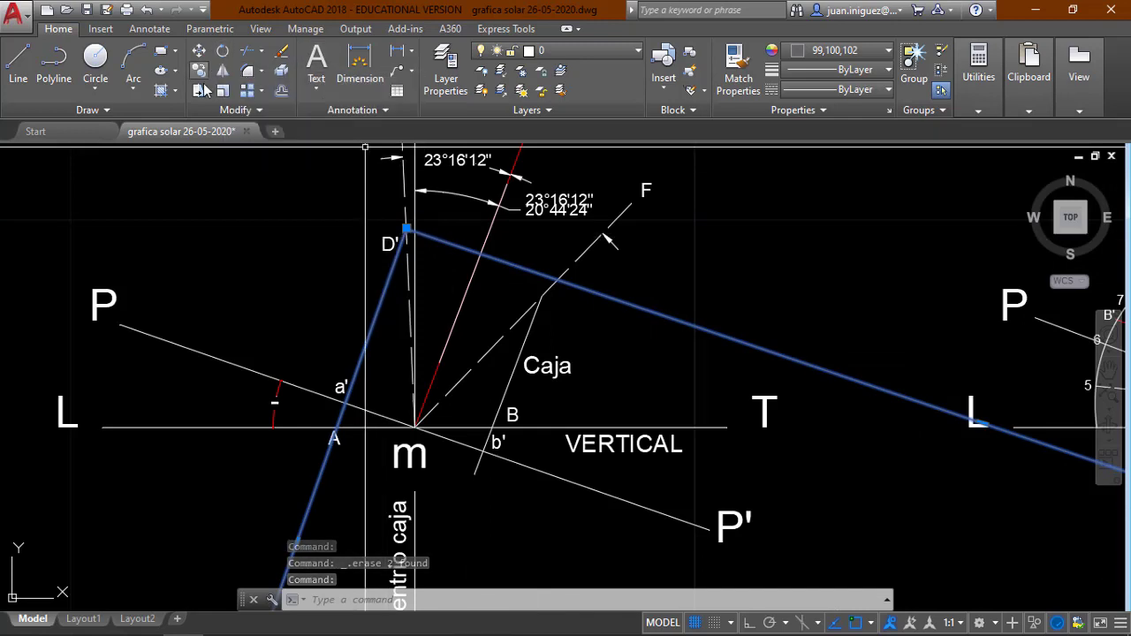
left_click(198, 51)
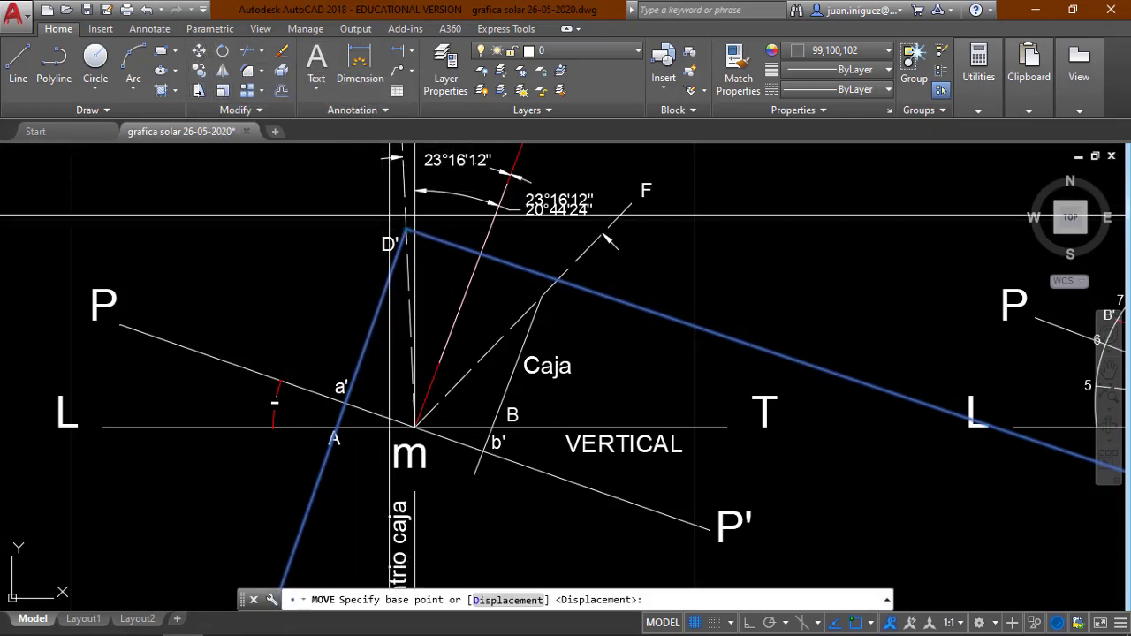
left_click(409, 230)
scroll(411, 247, "up", 2)
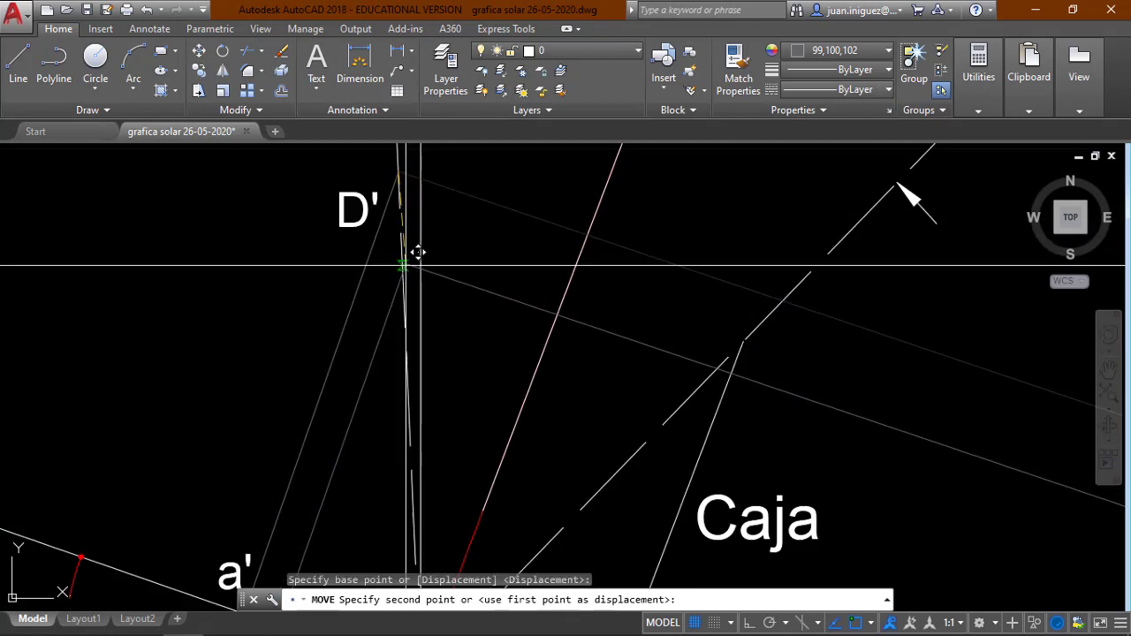
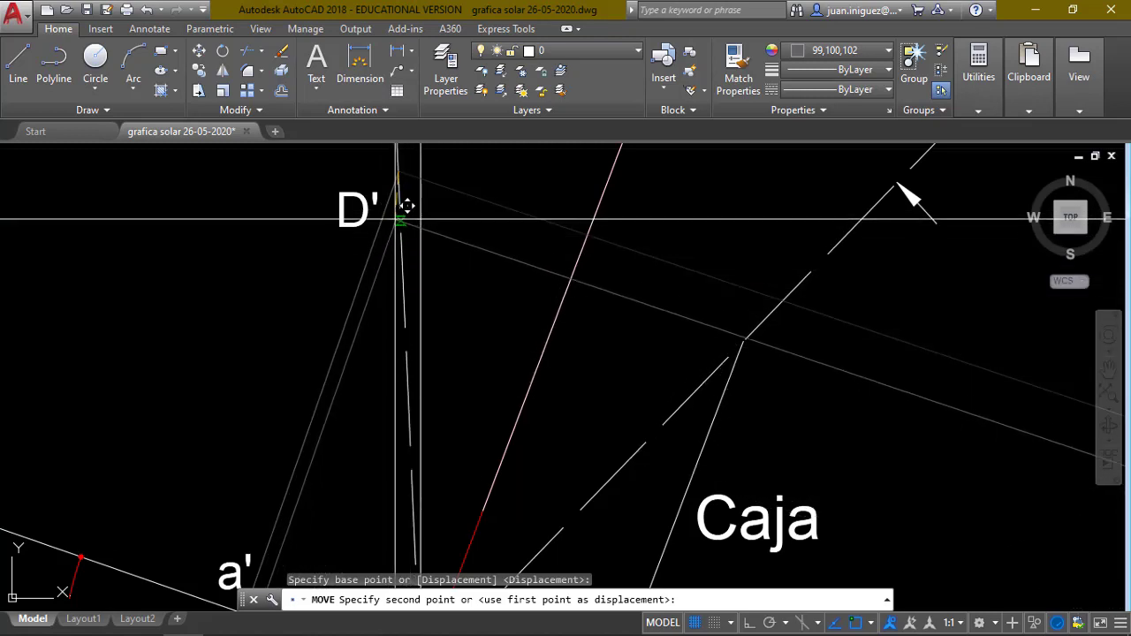
scroll(406, 212, "down", 3)
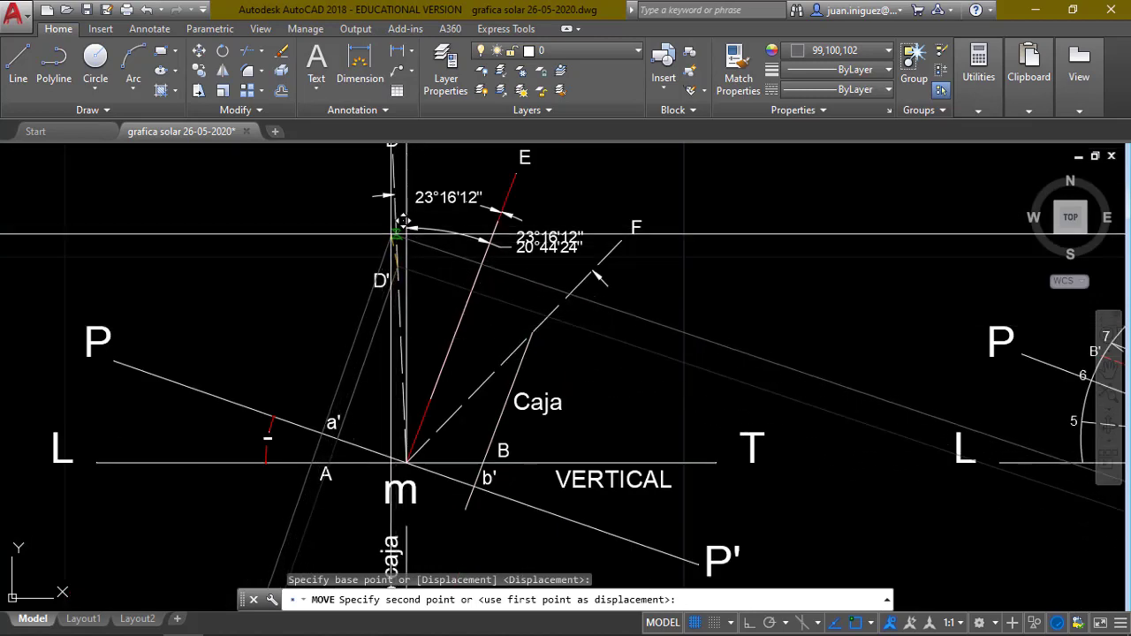
scroll(403, 216, "up", 5)
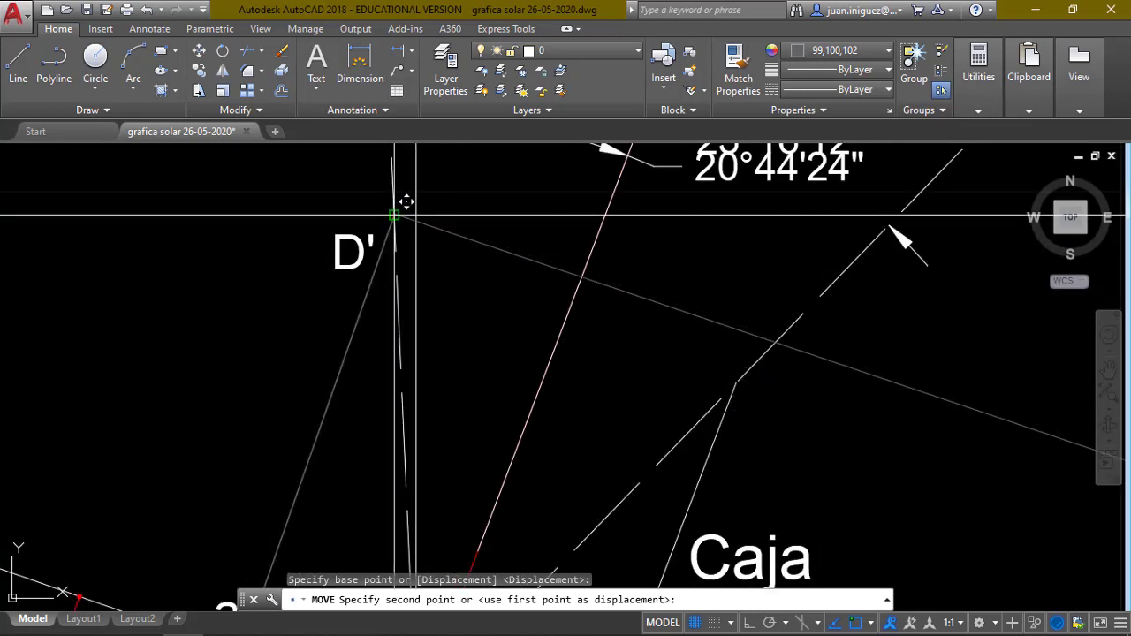
scroll(394, 215, "down", 5)
key("Escape")
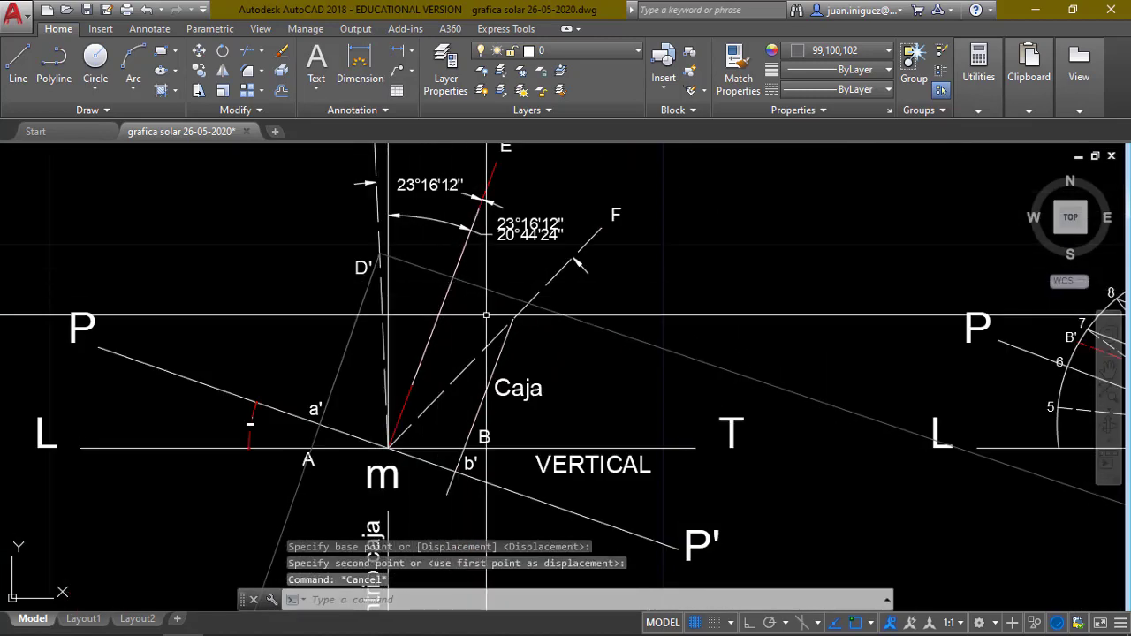
- Replace the Caja line through B and b' with a polyline from the L-shape's intersection with line F, perpendicular to line P-P' at b'
left_click(500, 353)
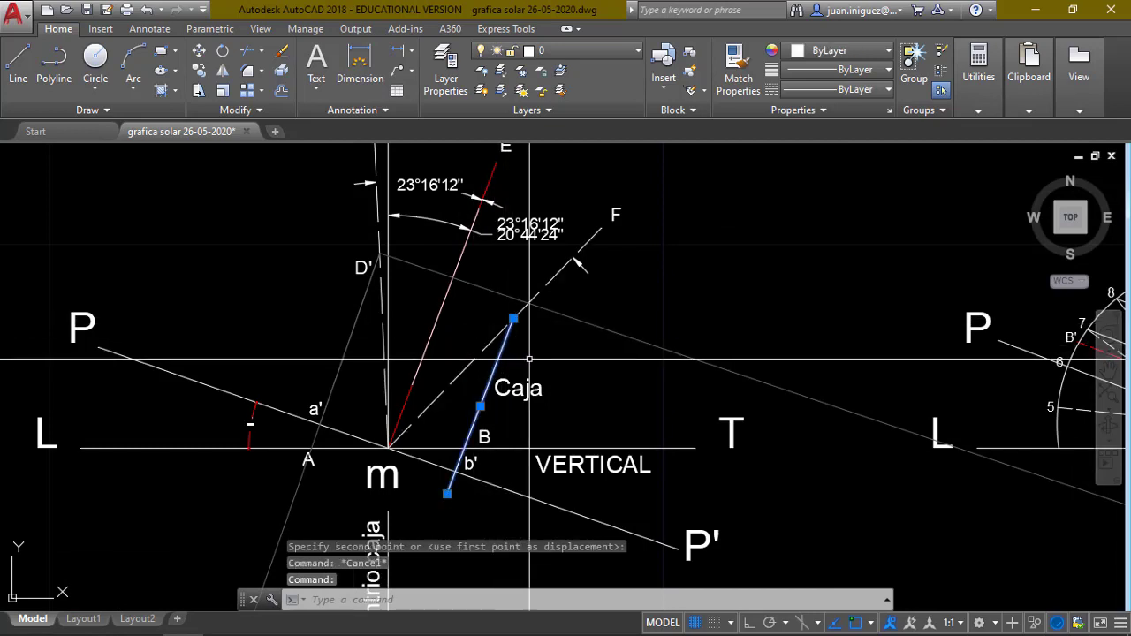
key("Delete")
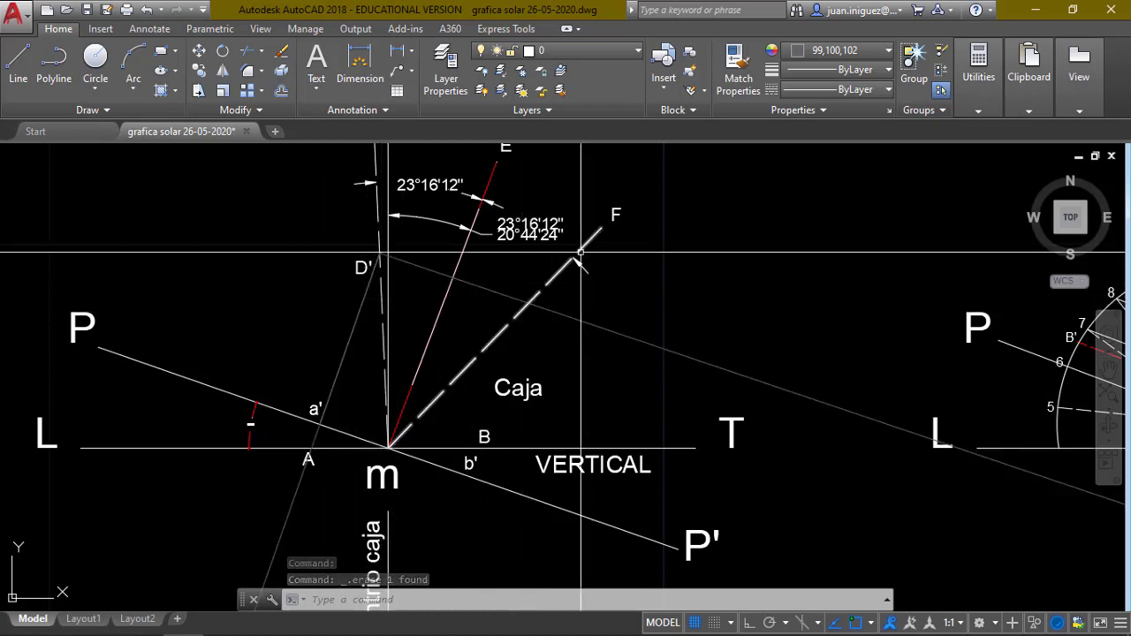
type("pl")
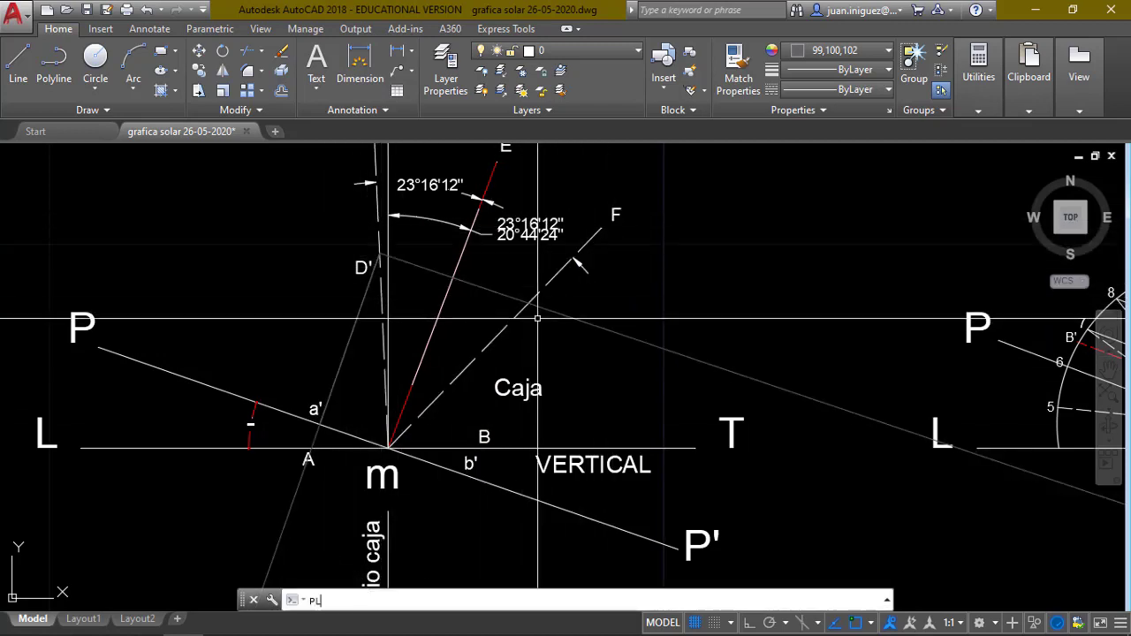
key("Return")
key("Escape")
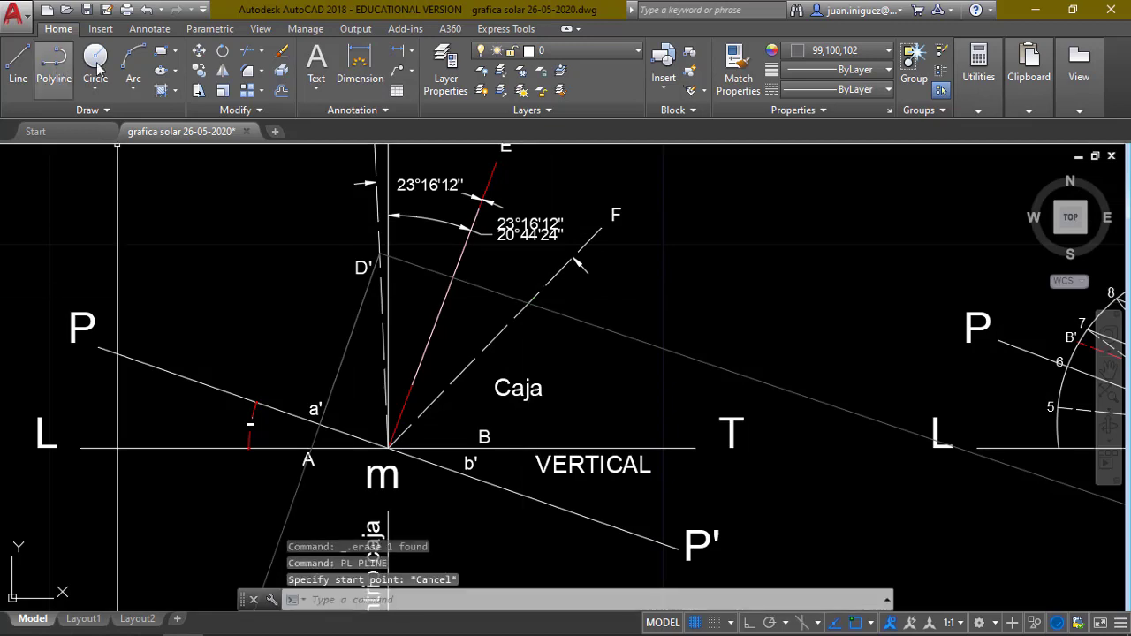
left_click(54, 62)
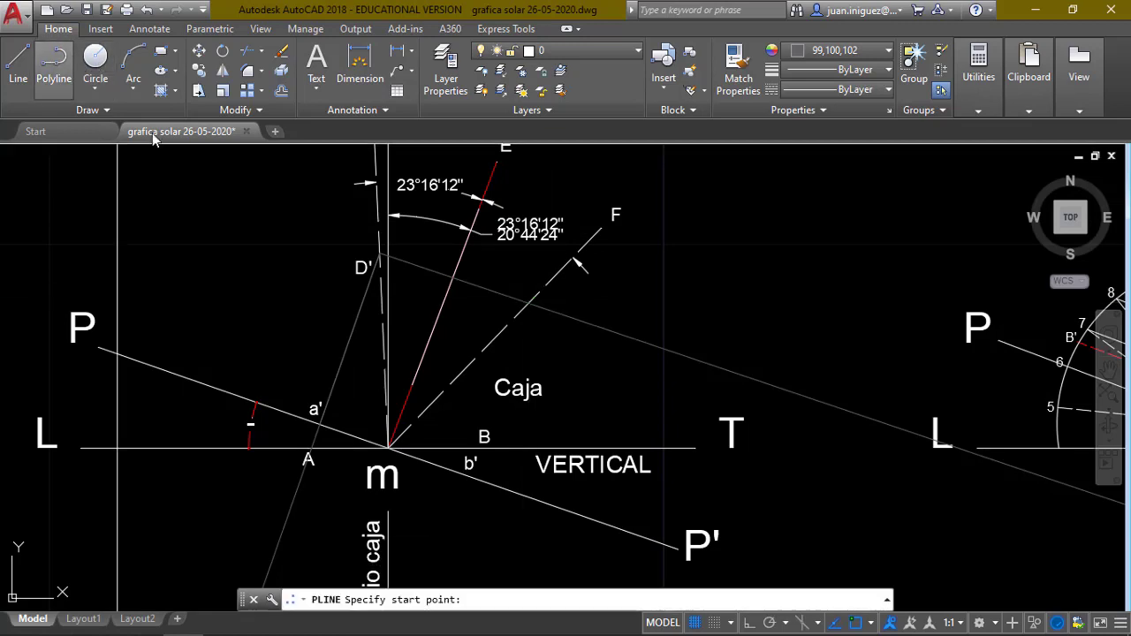
left_click(529, 303)
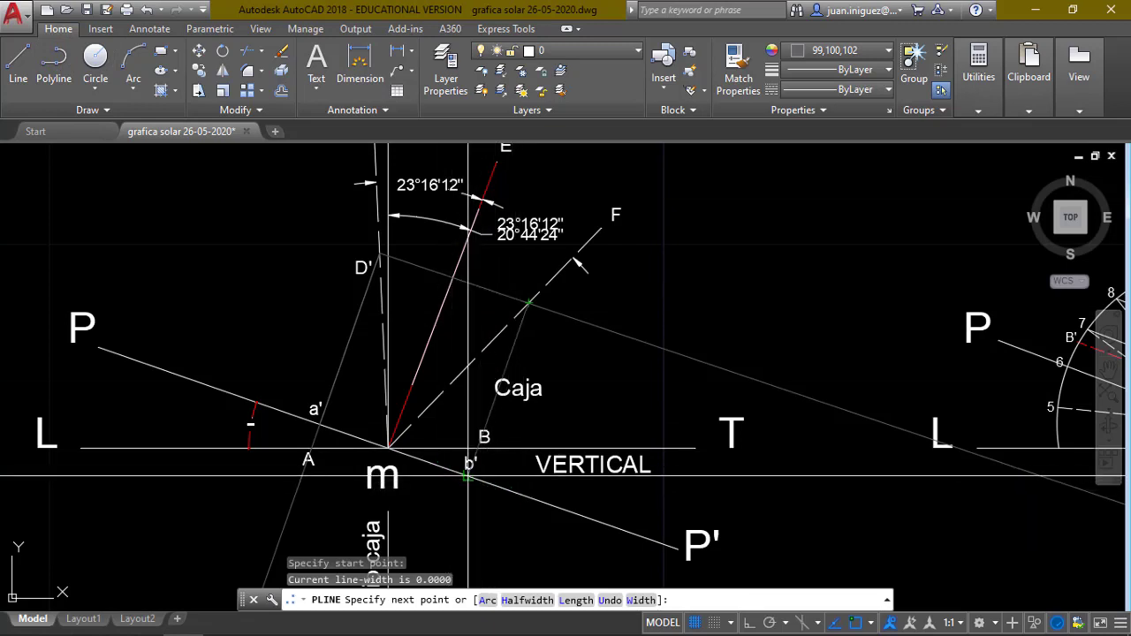
- Finish the polyline at point b' on line P–P', starting from the intersection on the dashed F line
left_click(470, 477)
key("Escape")
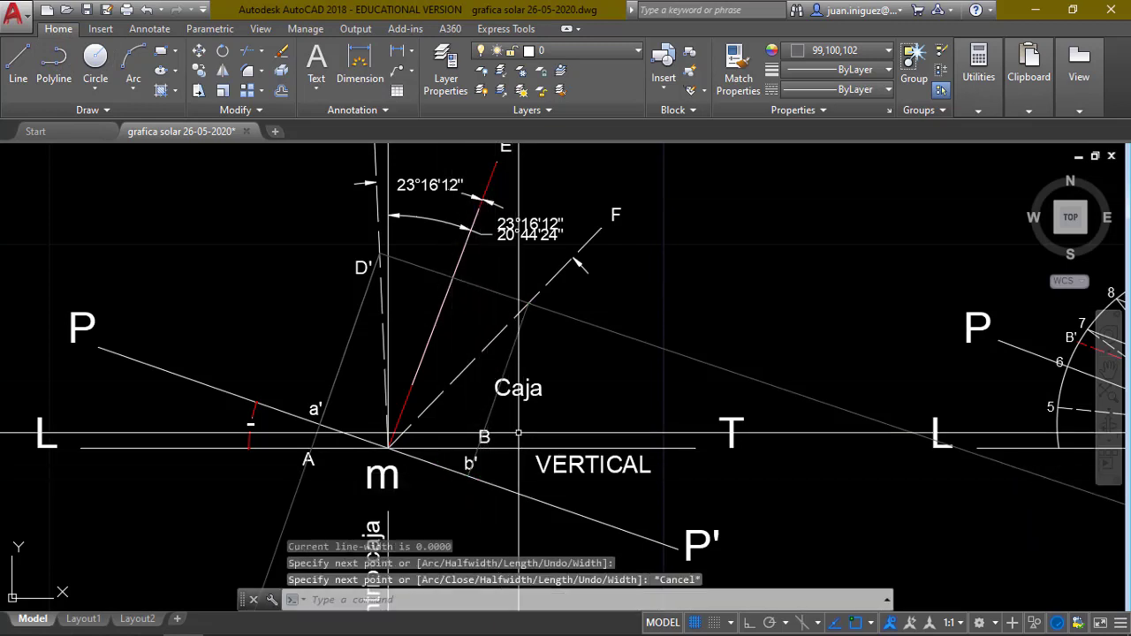
- Review the active object snap modes in the drafting settings and accept them unchanged
left_click(871, 623)
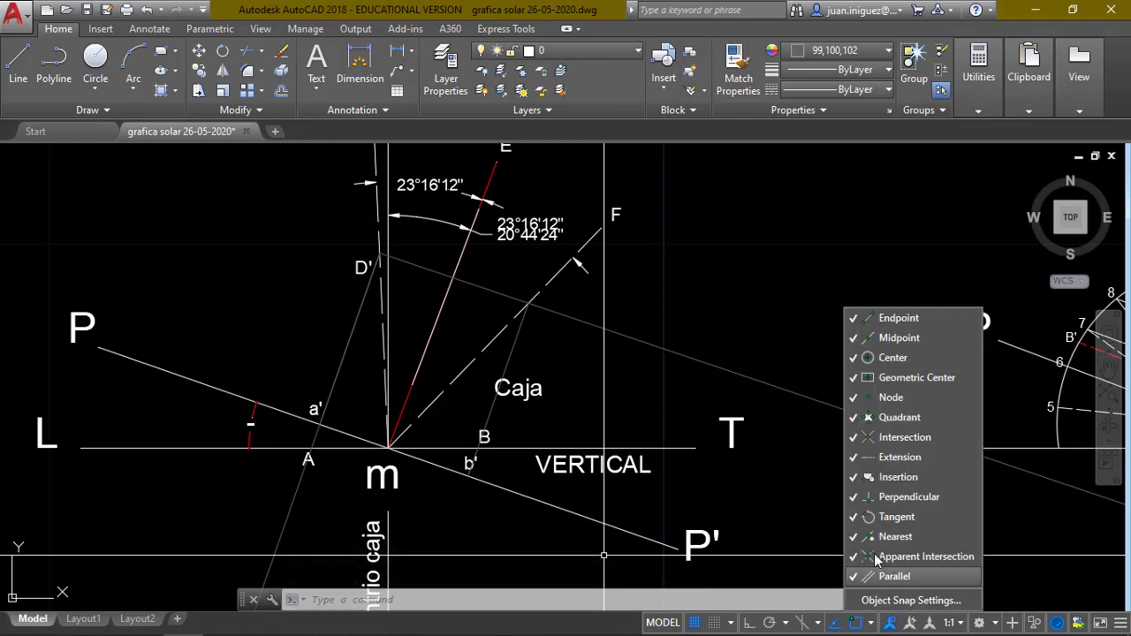
left_click(892, 601)
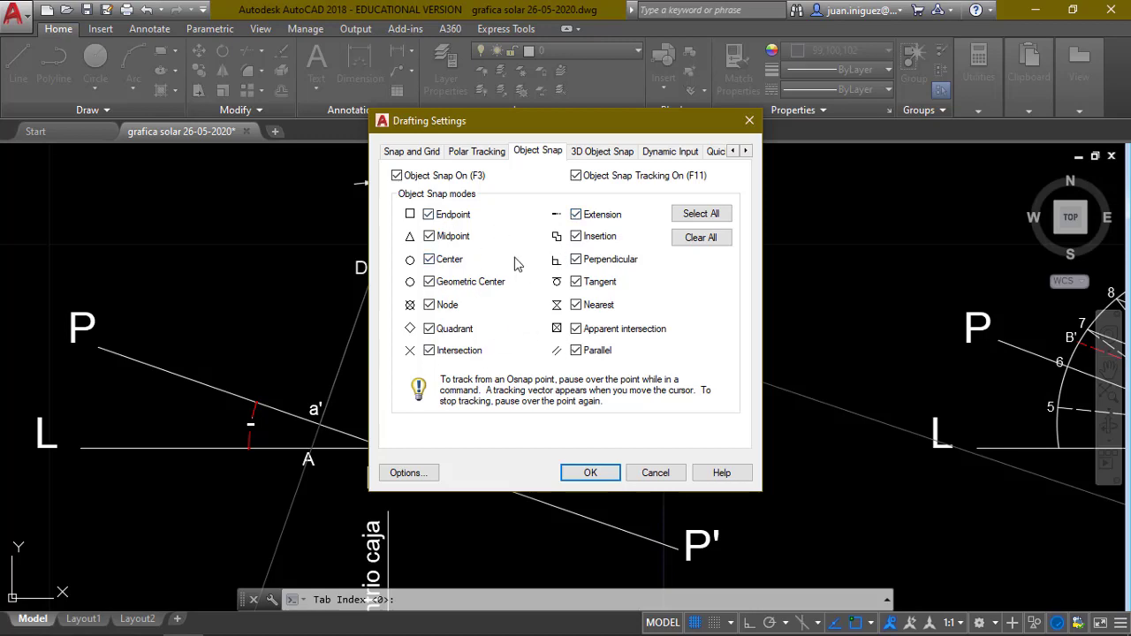
left_click(590, 472)
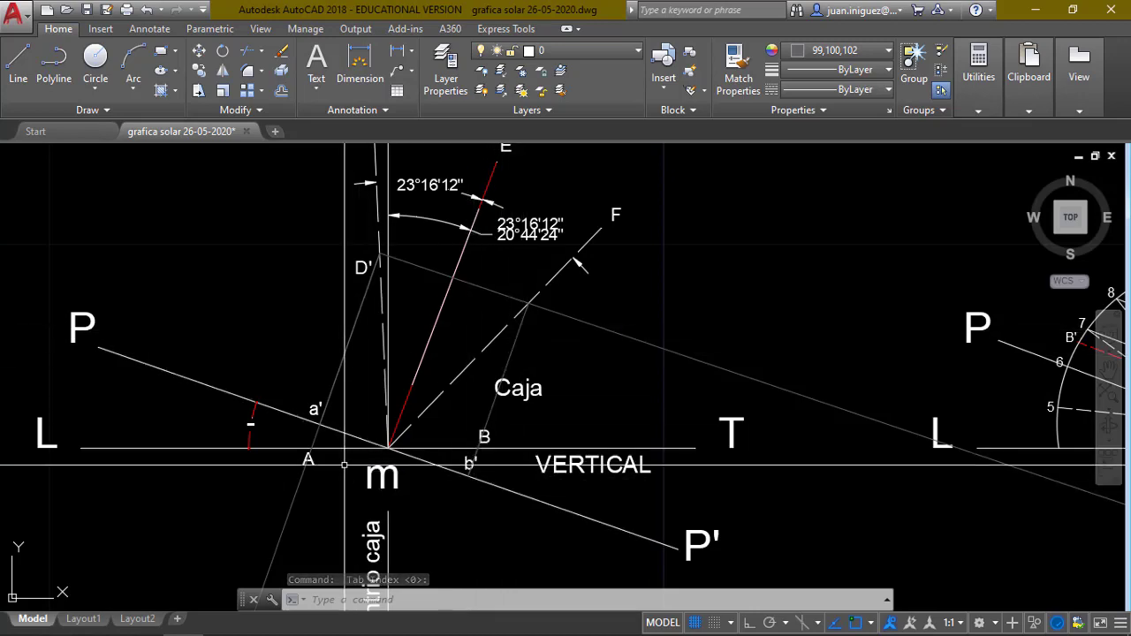
- Examine the row of construction figures, focusing on how line P–P' passes through point m
scroll(139, 350, "down", 6)
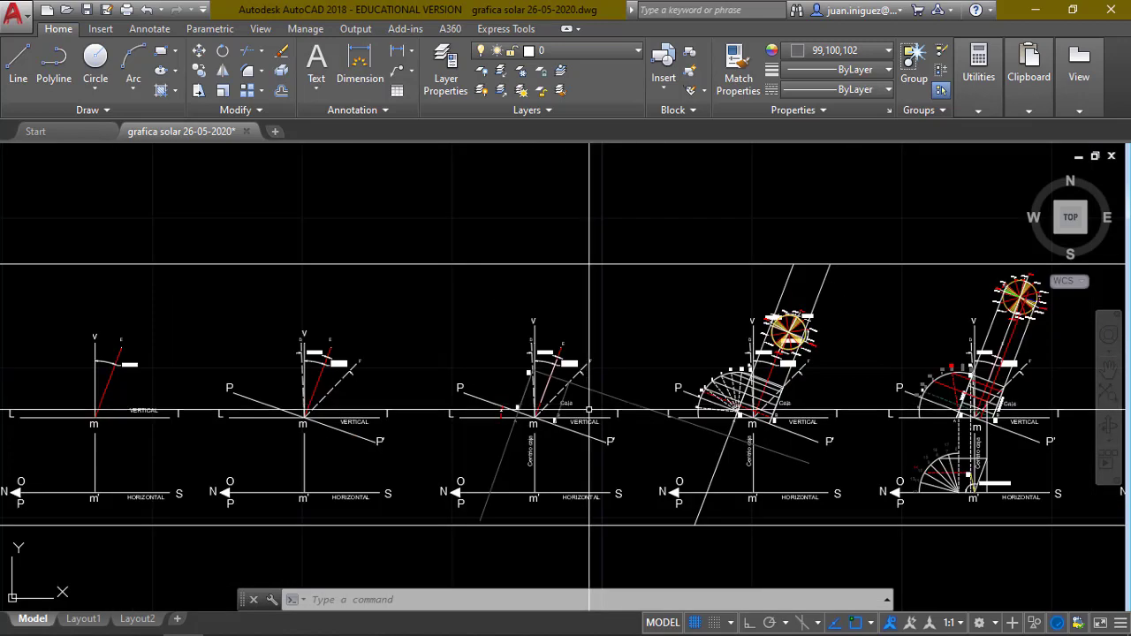
scroll(298, 412, "up", 4)
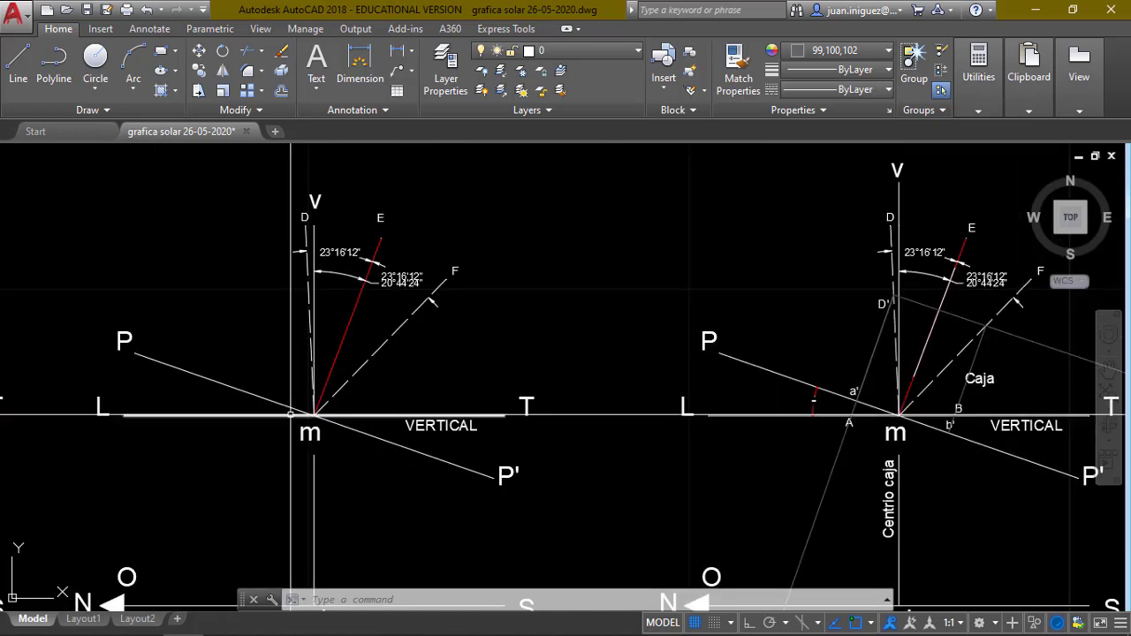
scroll(354, 424, "up", 2)
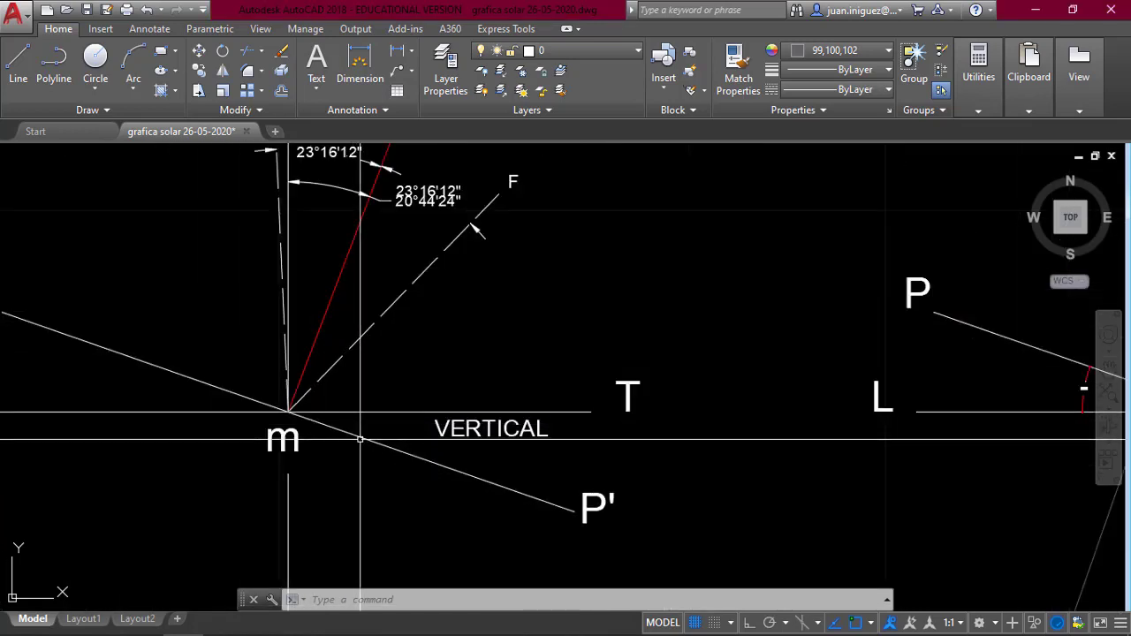
scroll(359, 439, "down", 6)
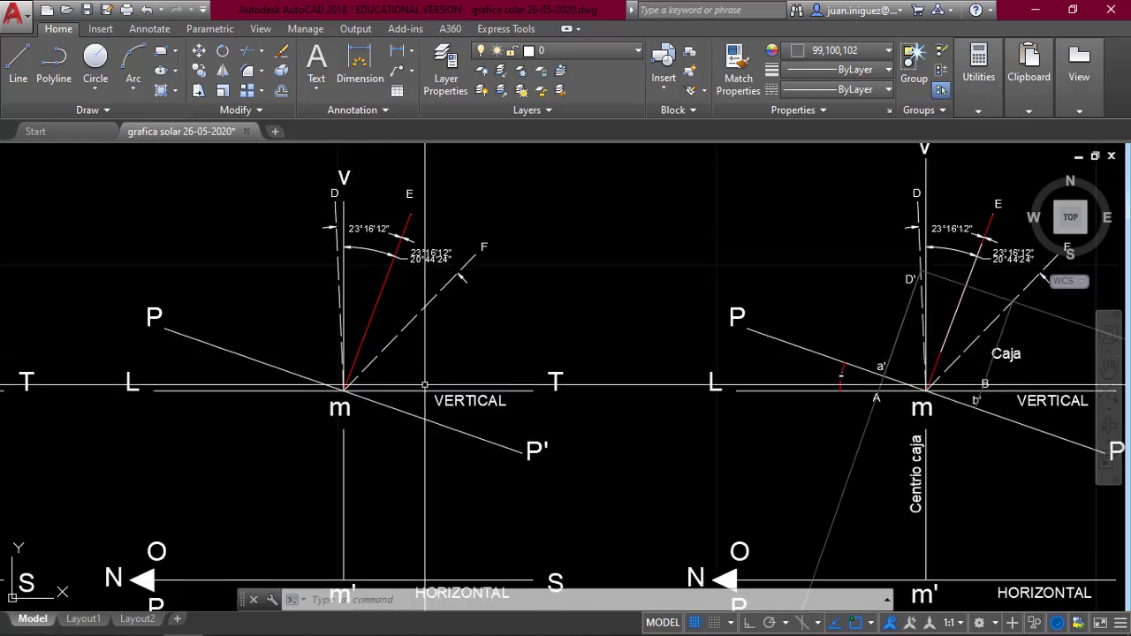
scroll(471, 262, "down", 2)
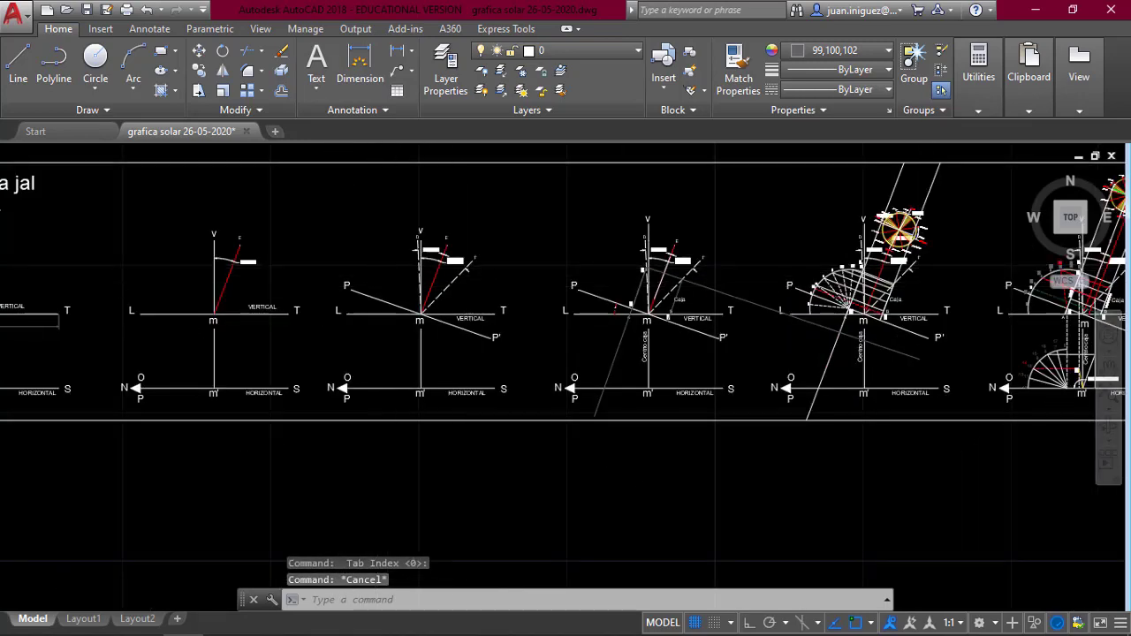
scroll(381, 288, "up", 2)
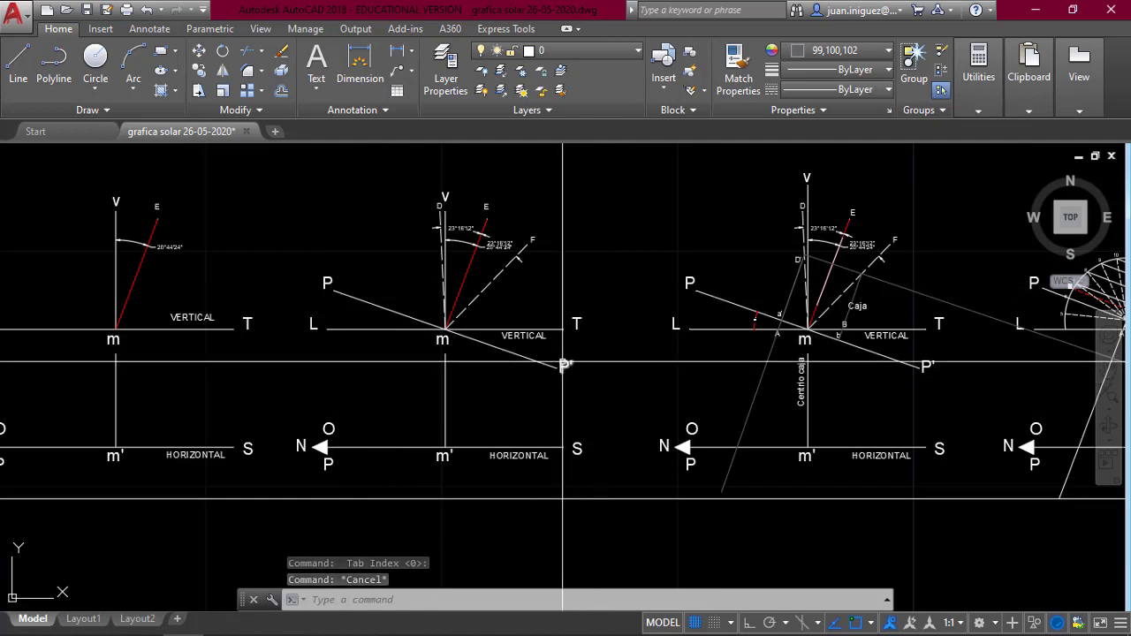
scroll(465, 325, "up", 4)
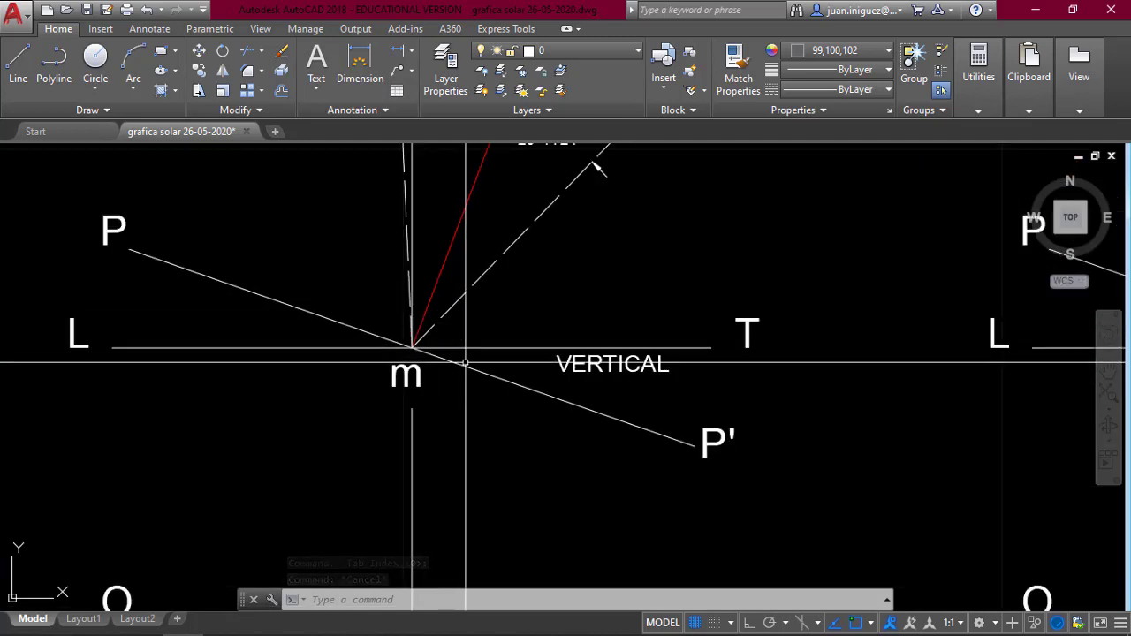
scroll(471, 376, "down", 4)
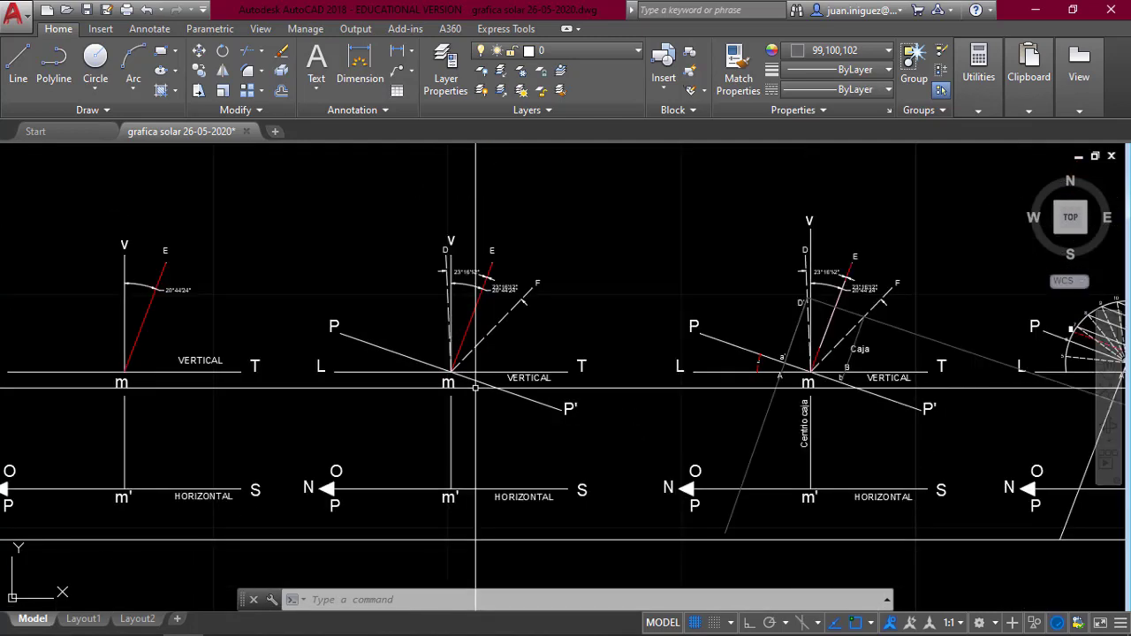
- Copy the V–m and L–T lines from the figure with only the E line to point m of the adjacent figure
left_click(124, 364)
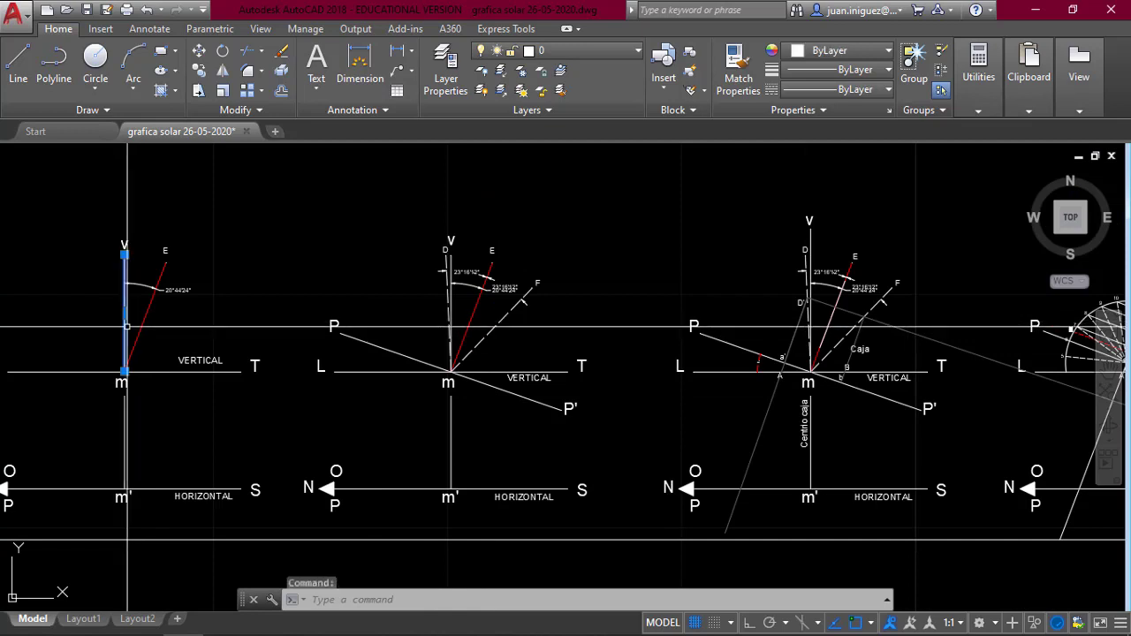
left_click(149, 370)
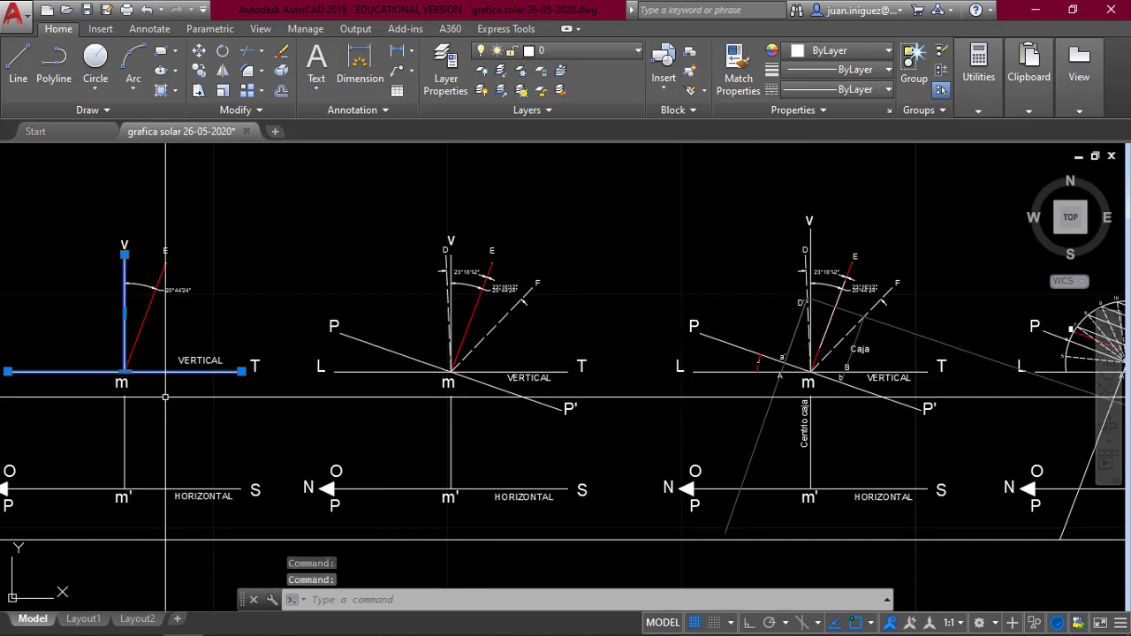
type("cp")
key("Return")
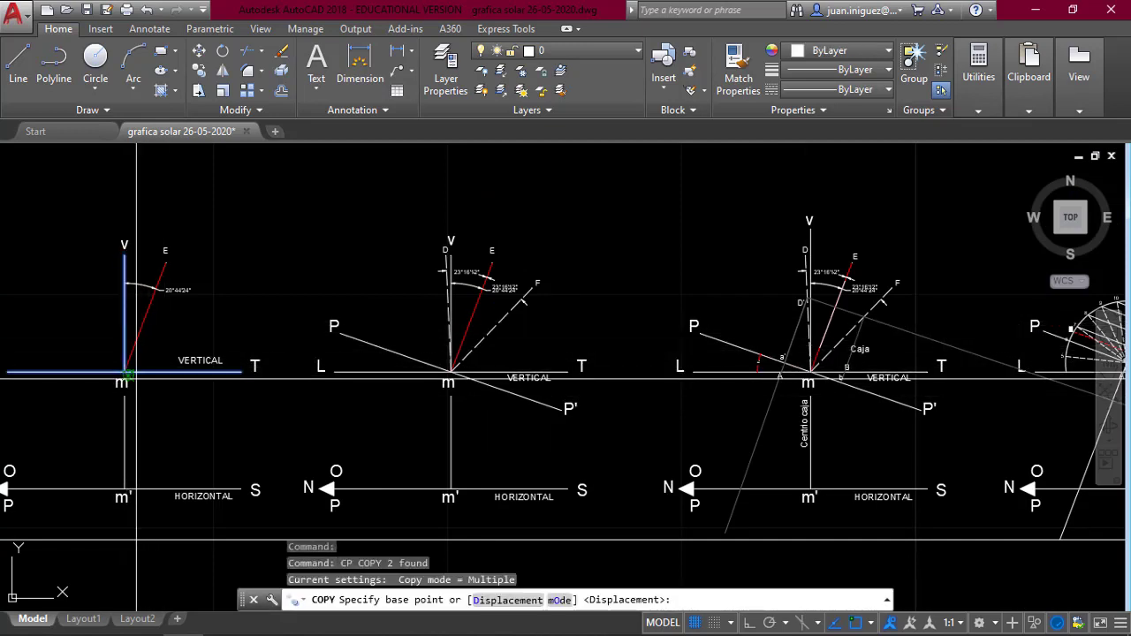
left_click(124, 371)
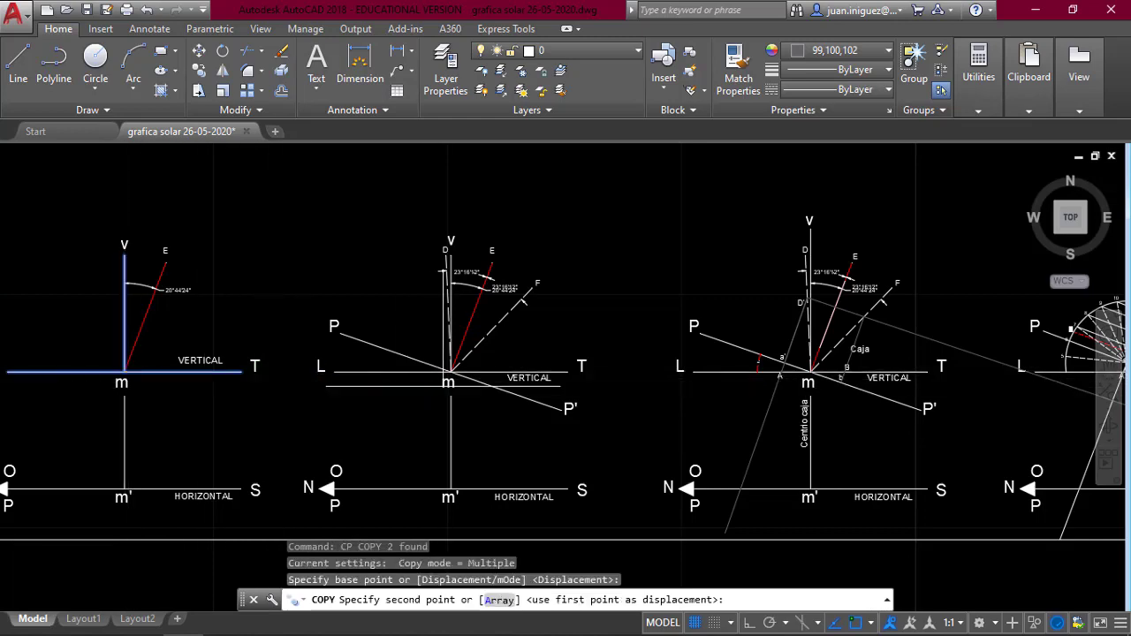
scroll(450, 369, "up", 5)
left_click(422, 324)
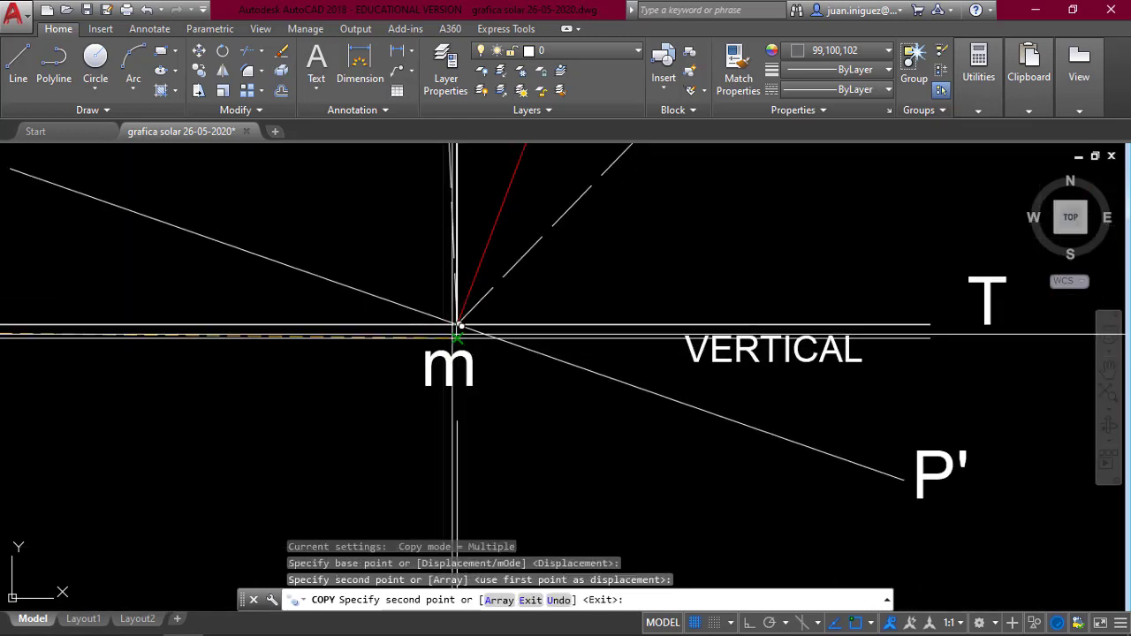
key("Escape")
left_click(431, 318)
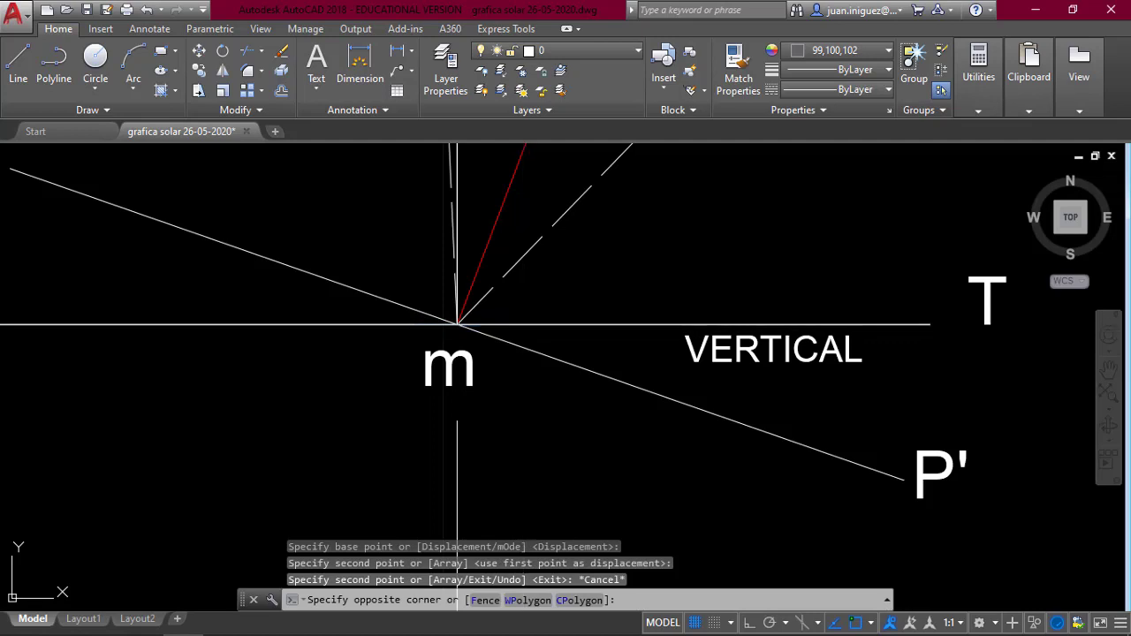
key("Escape")
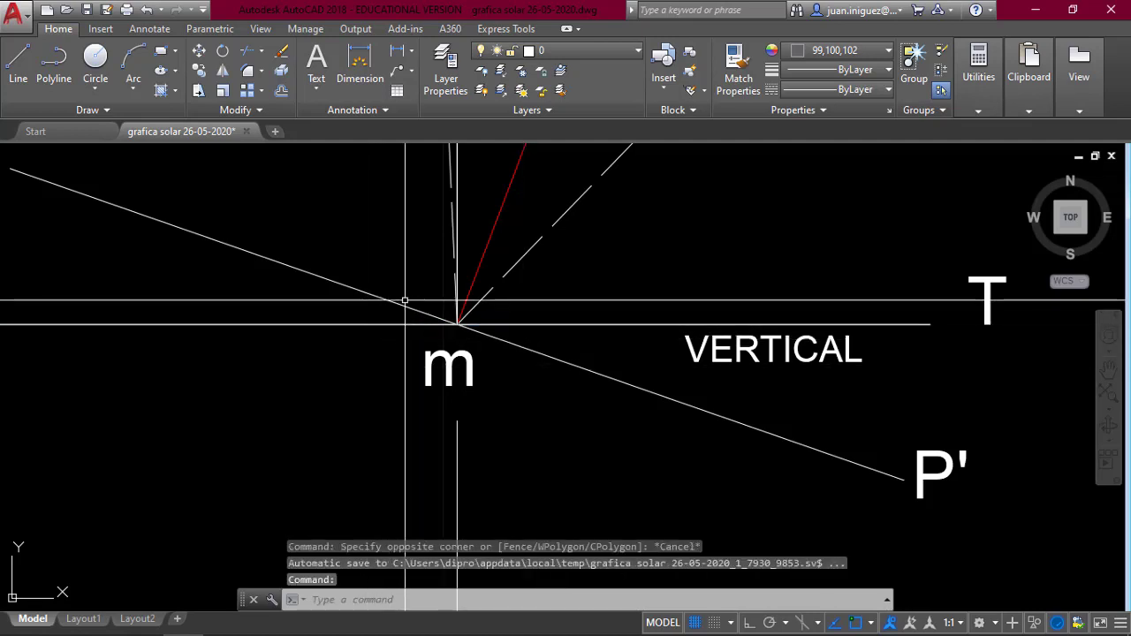
left_click(420, 324)
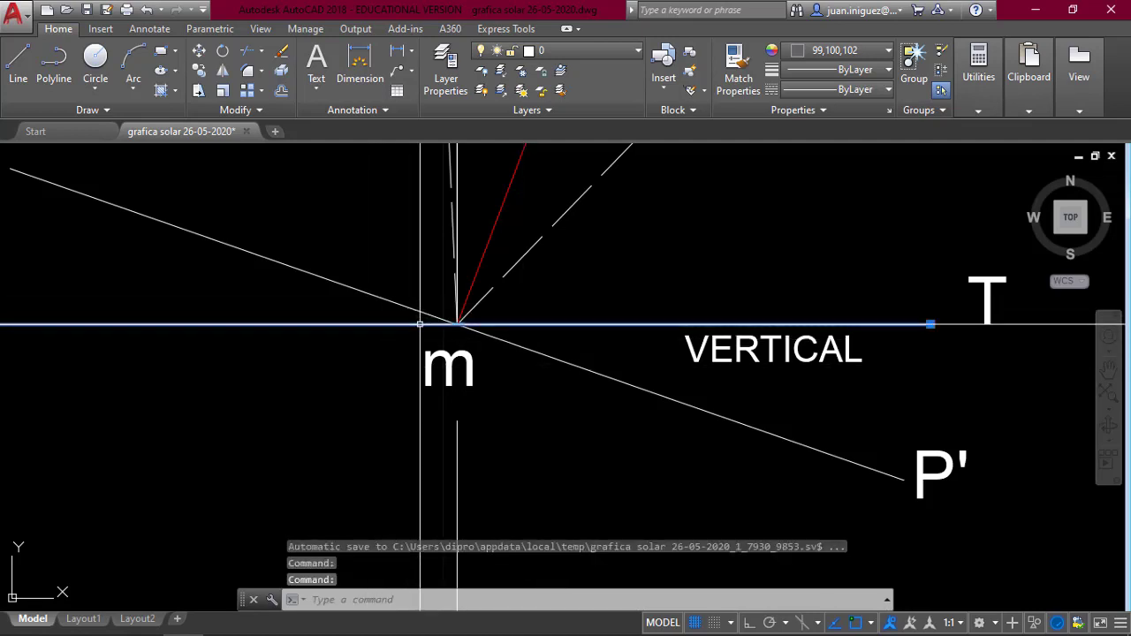
left_click(458, 263)
scroll(459, 263, "down", 5)
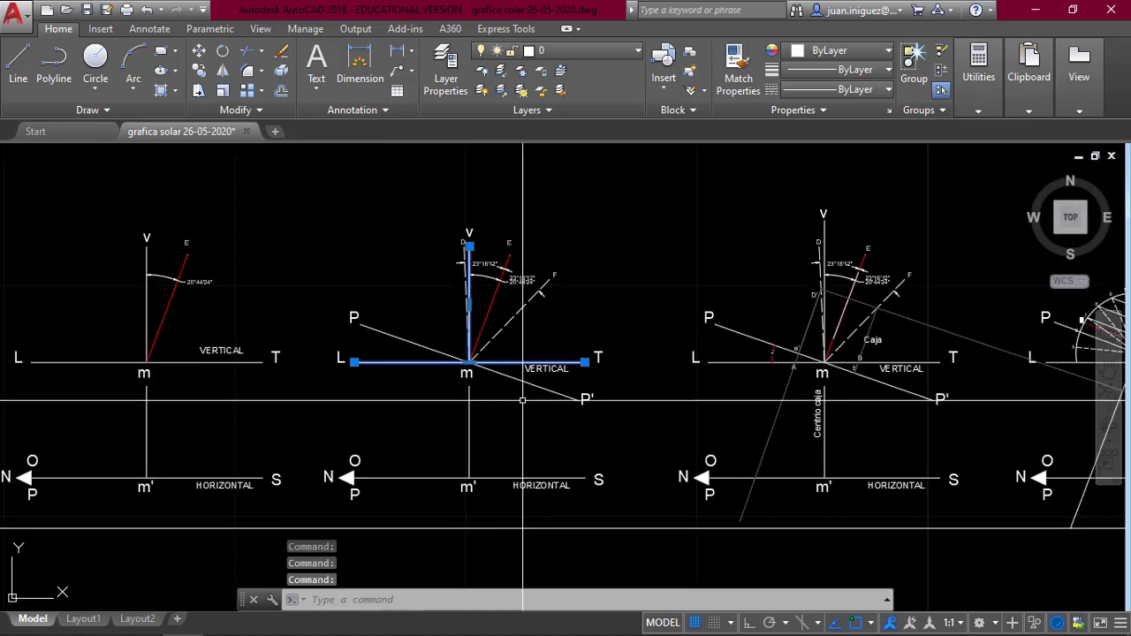
left_click(223, 51)
scroll(468, 371, "up", 6)
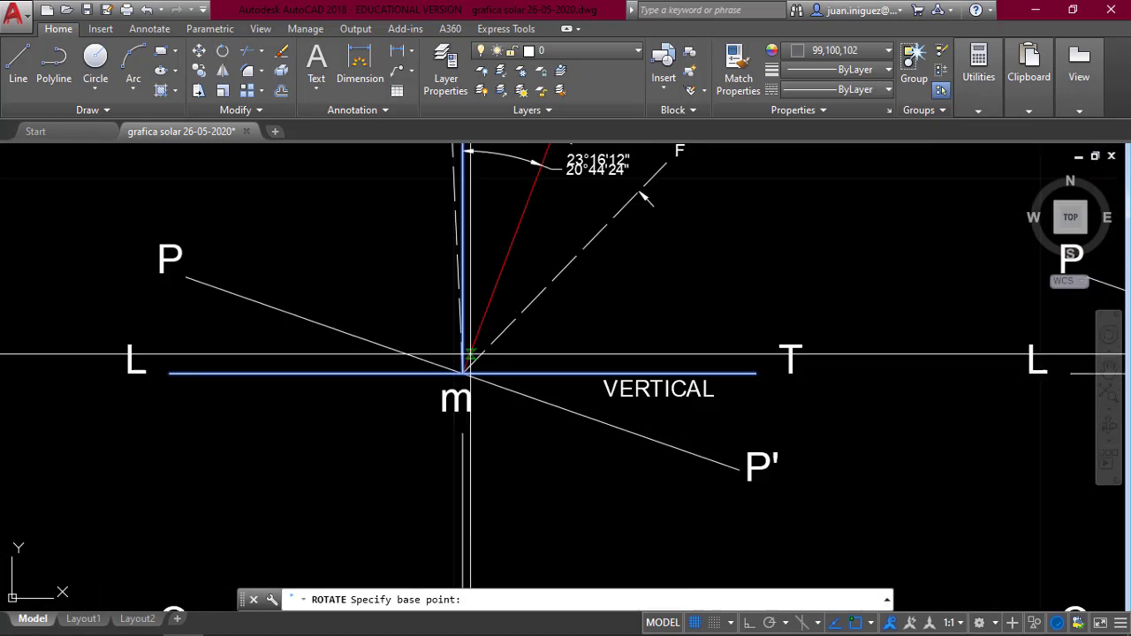
left_click(456, 384)
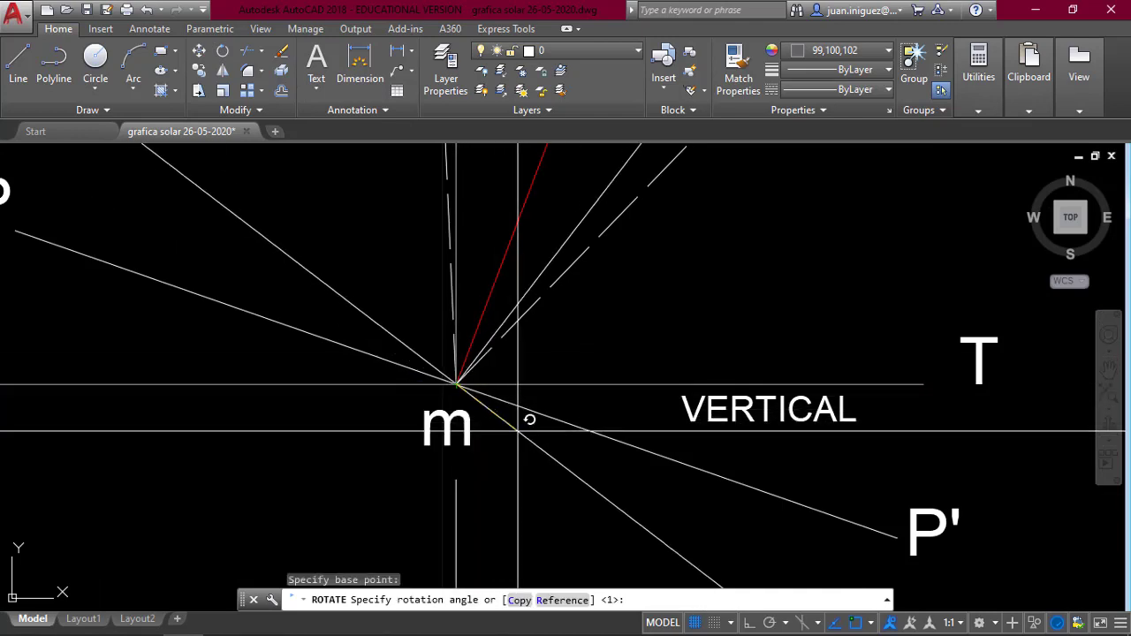
scroll(533, 445, "down", 5)
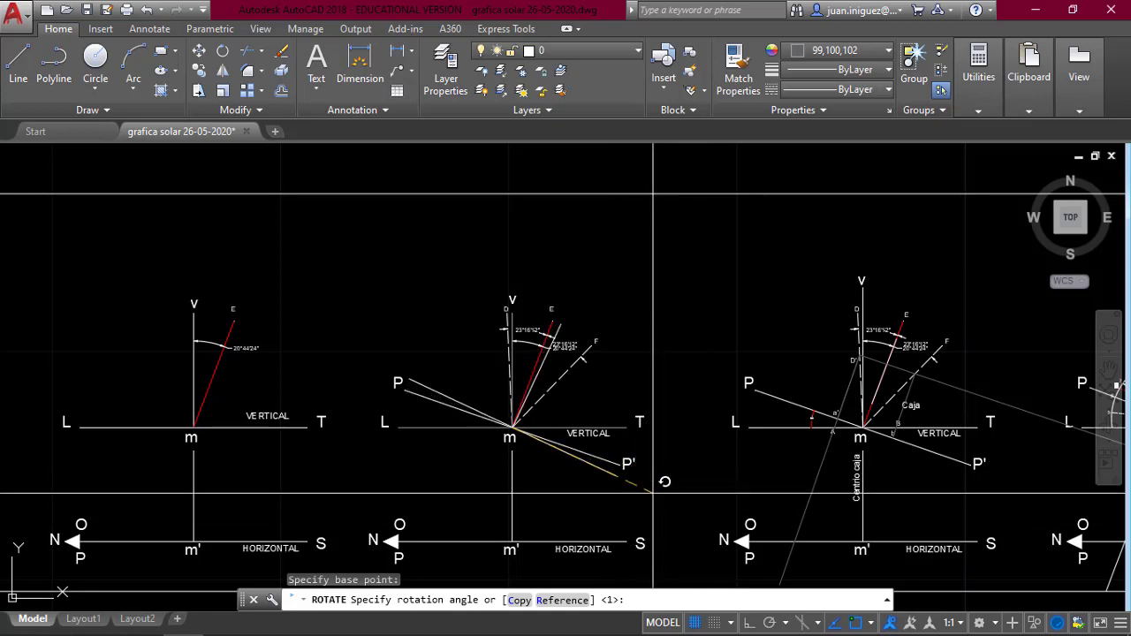
key("Escape")
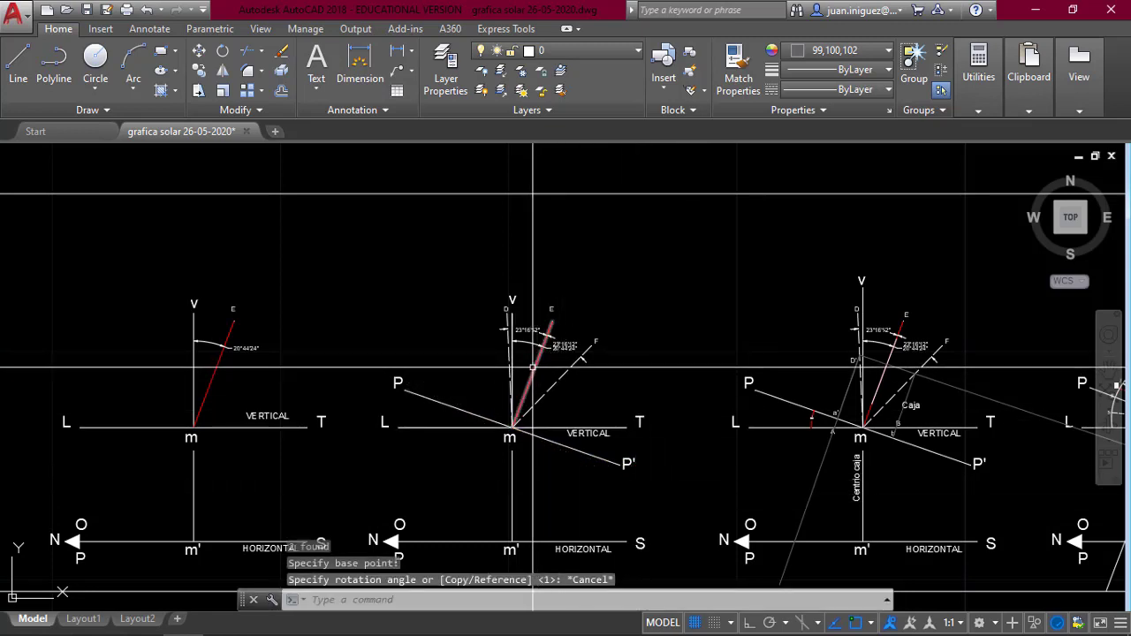
- Erase the adjacent figure's P–P' line and copy the E-only figure's V–m and L–T lines again onto its point m
left_click(483, 420)
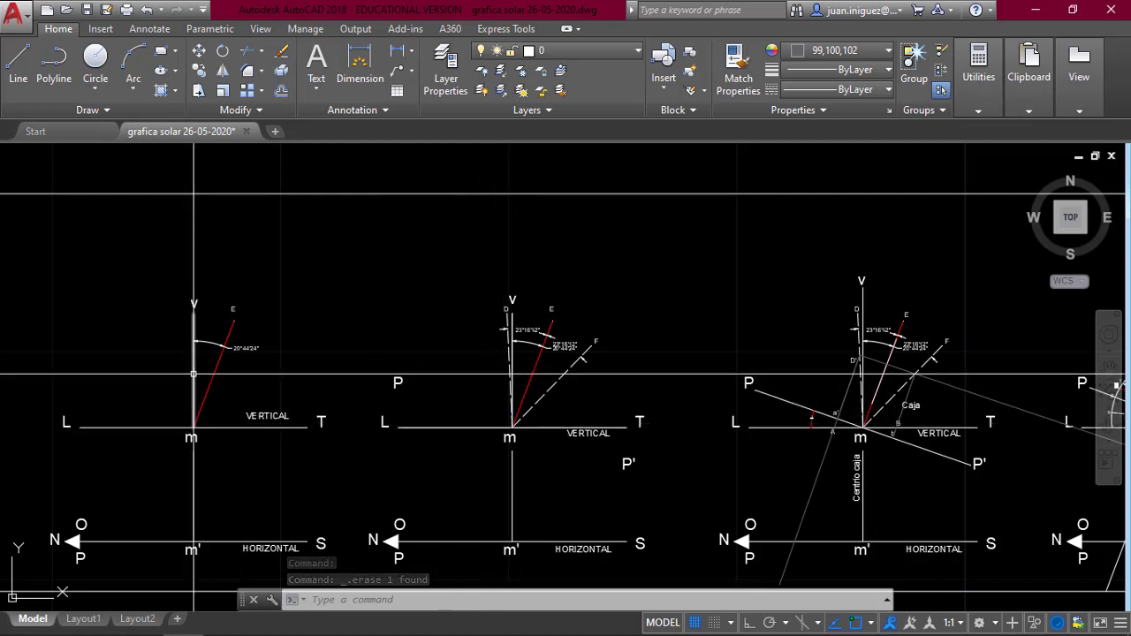
left_click(194, 371)
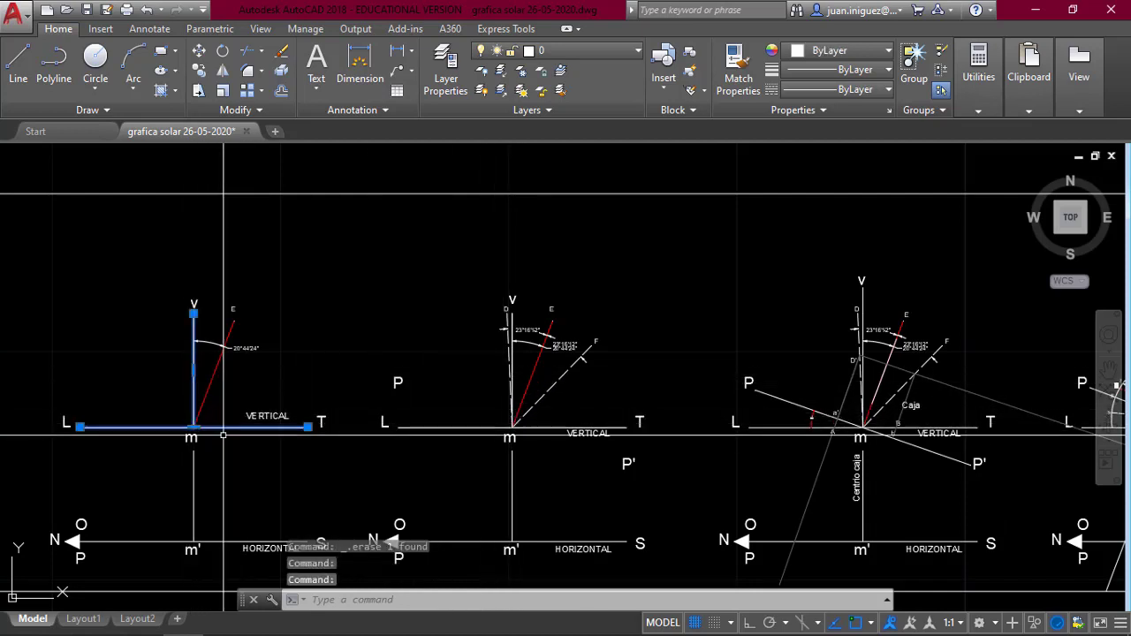
type("c")
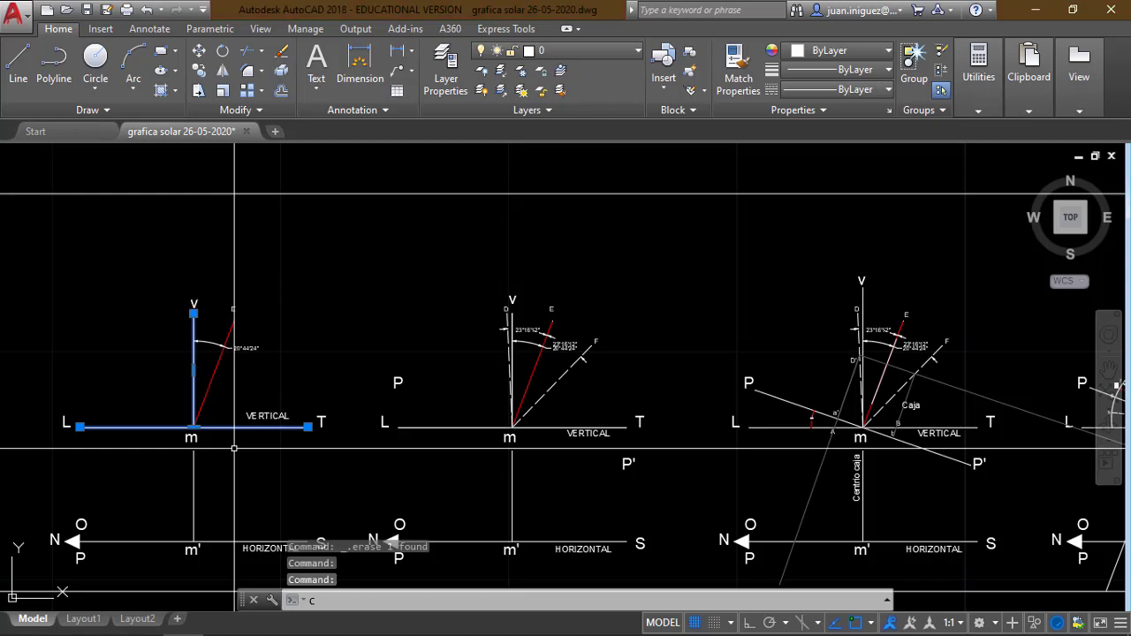
type("p")
key("Return")
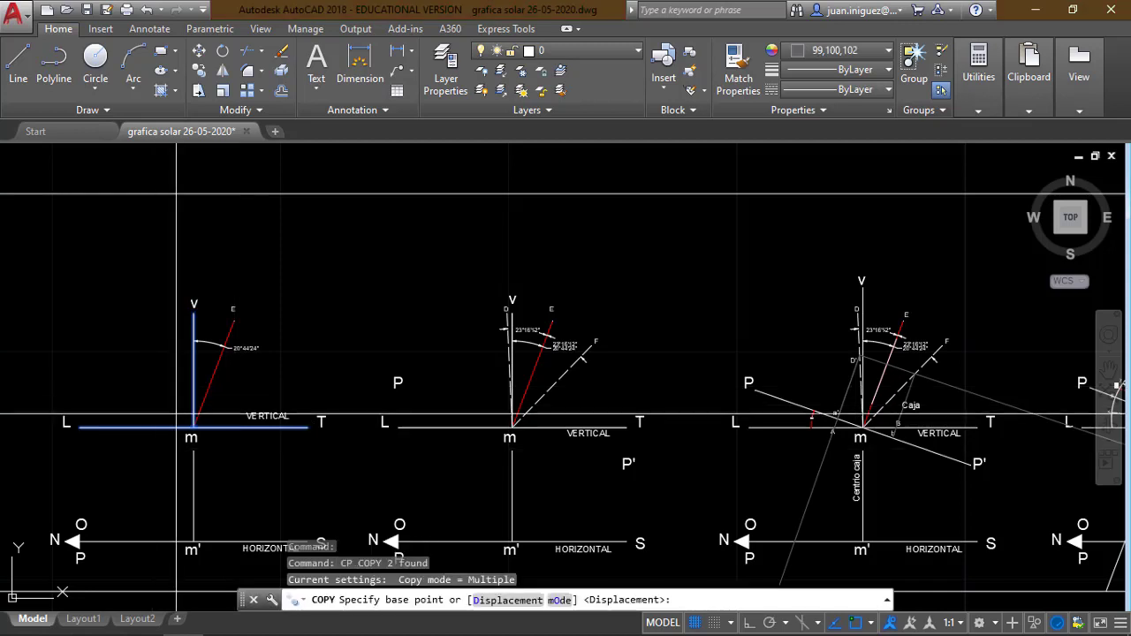
left_click(193, 432)
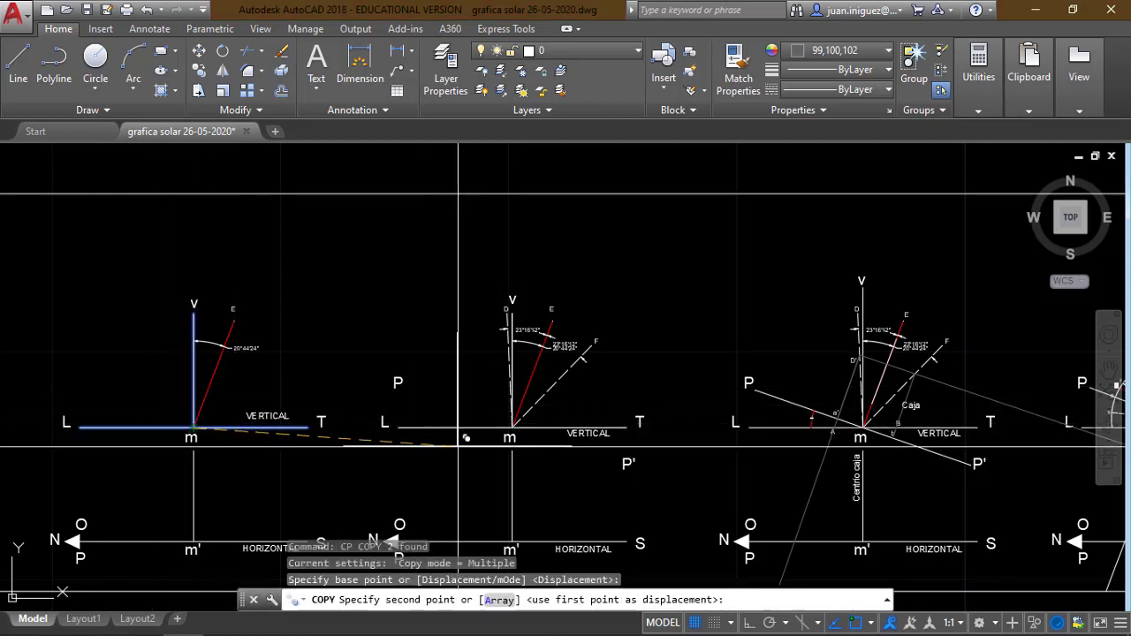
left_click(512, 428)
scroll(530, 422, "up", 5)
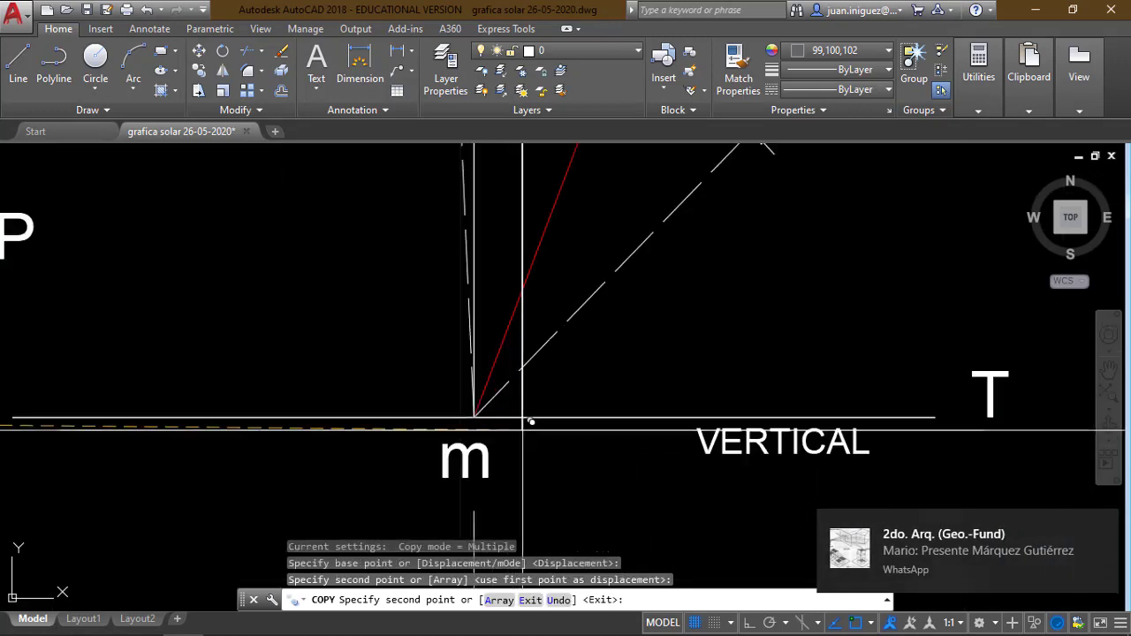
key("Escape")
- Rotate the copied V–m and L–T lines about point m, using V–m as the reference angle and aligning it with the E line
left_click(477, 417)
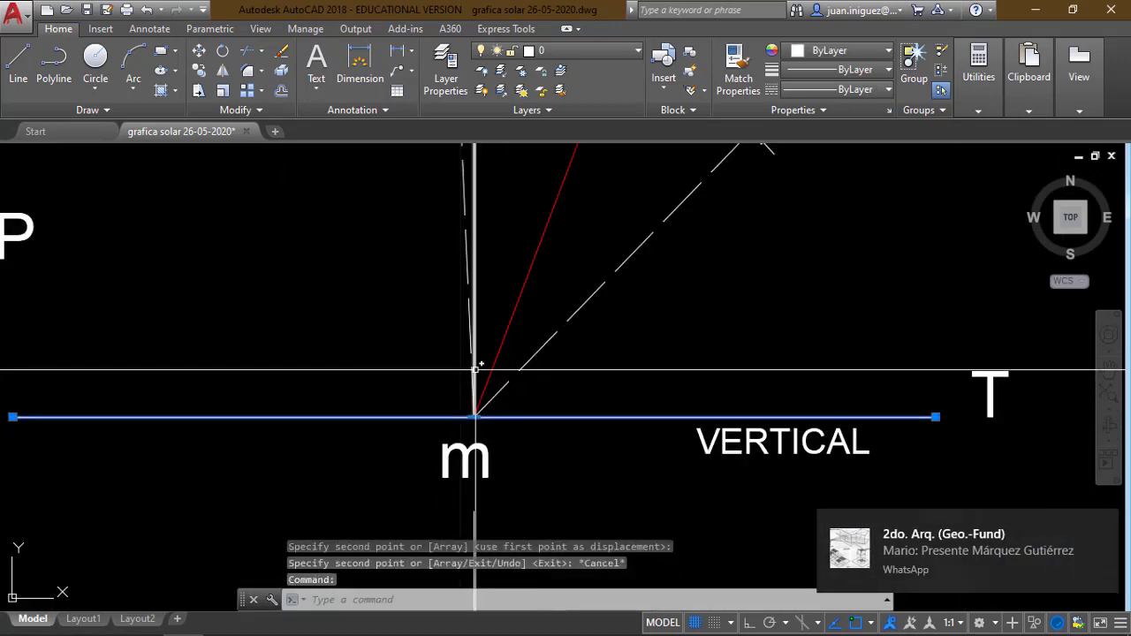
scroll(474, 371, "down", 4)
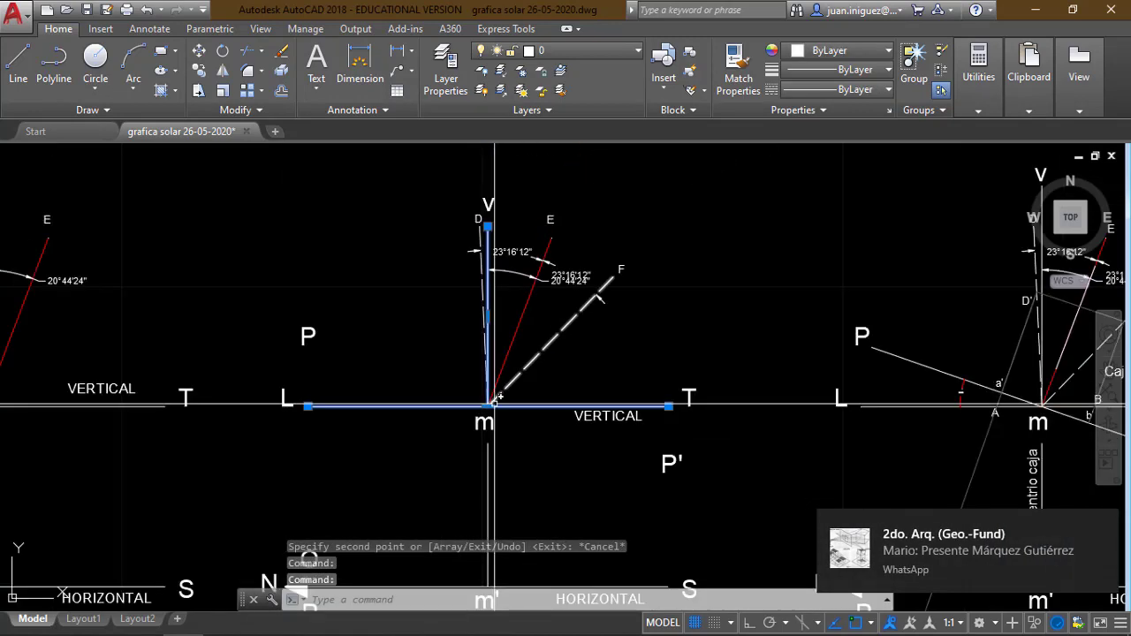
left_click(223, 54)
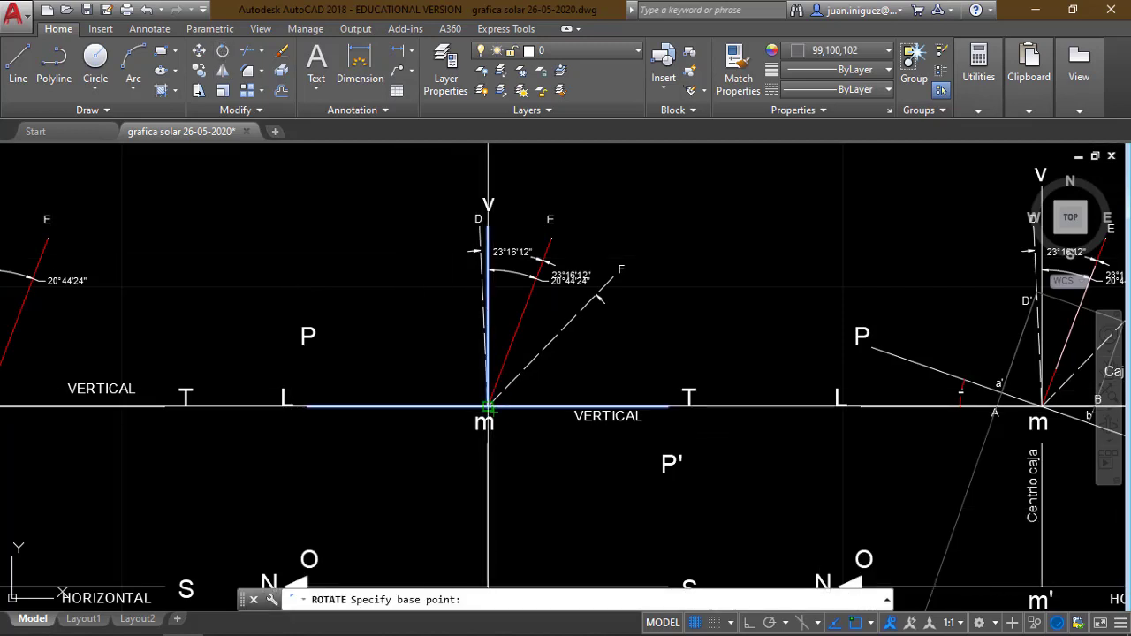
scroll(487, 408, "up", 5)
left_click(469, 431)
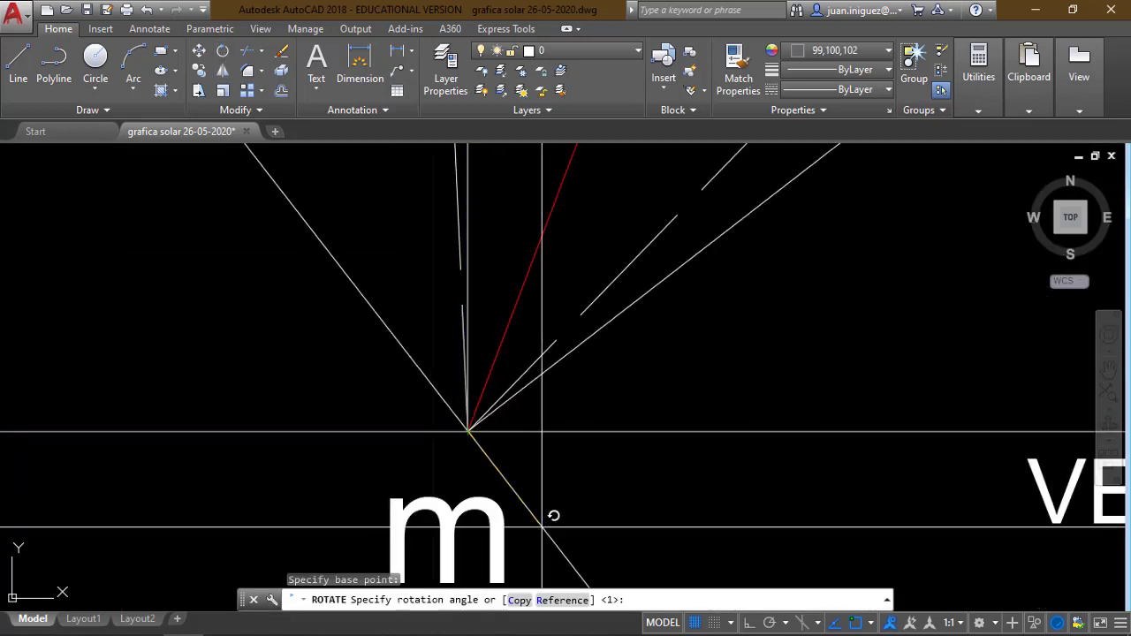
left_click(562, 600)
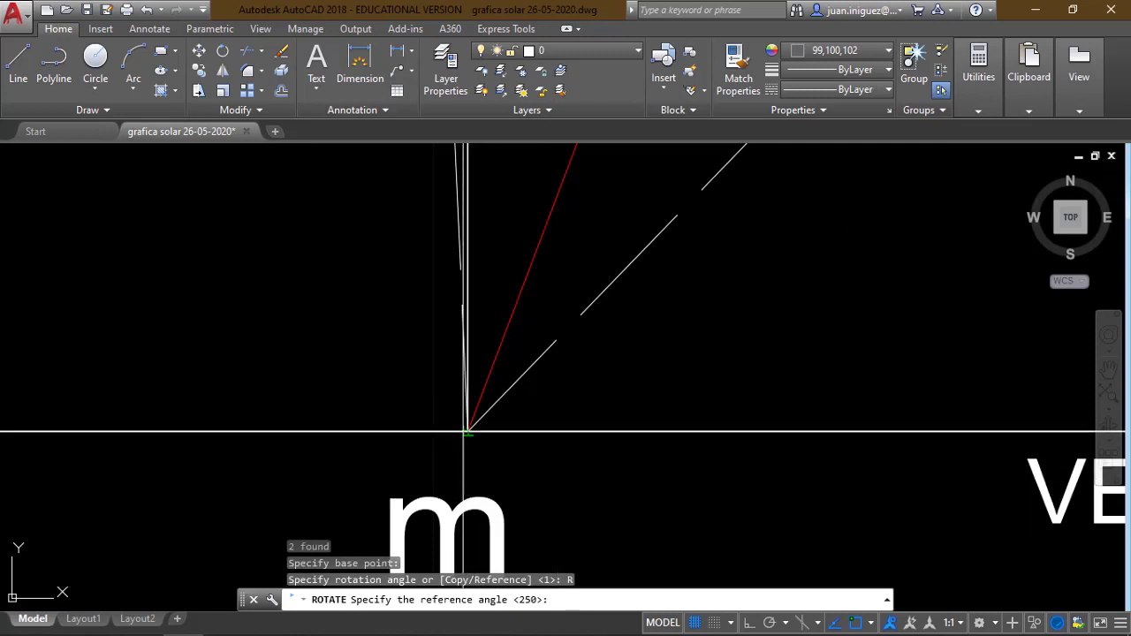
left_click(468, 431)
scroll(468, 430, "down", 4)
scroll(476, 362, "up", 2)
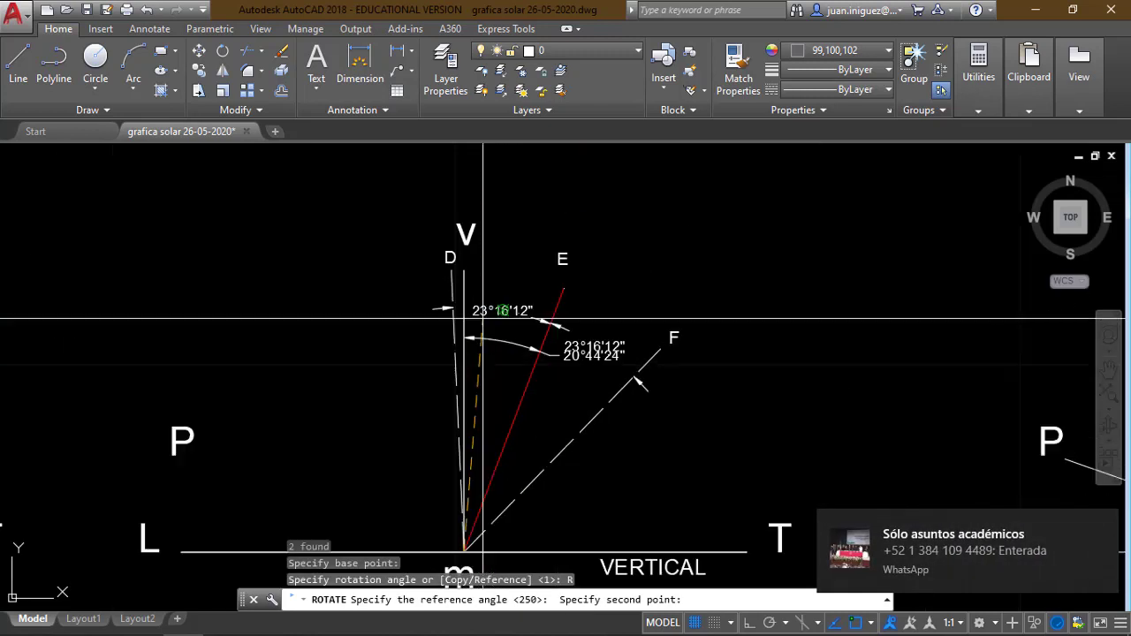
left_click(464, 269)
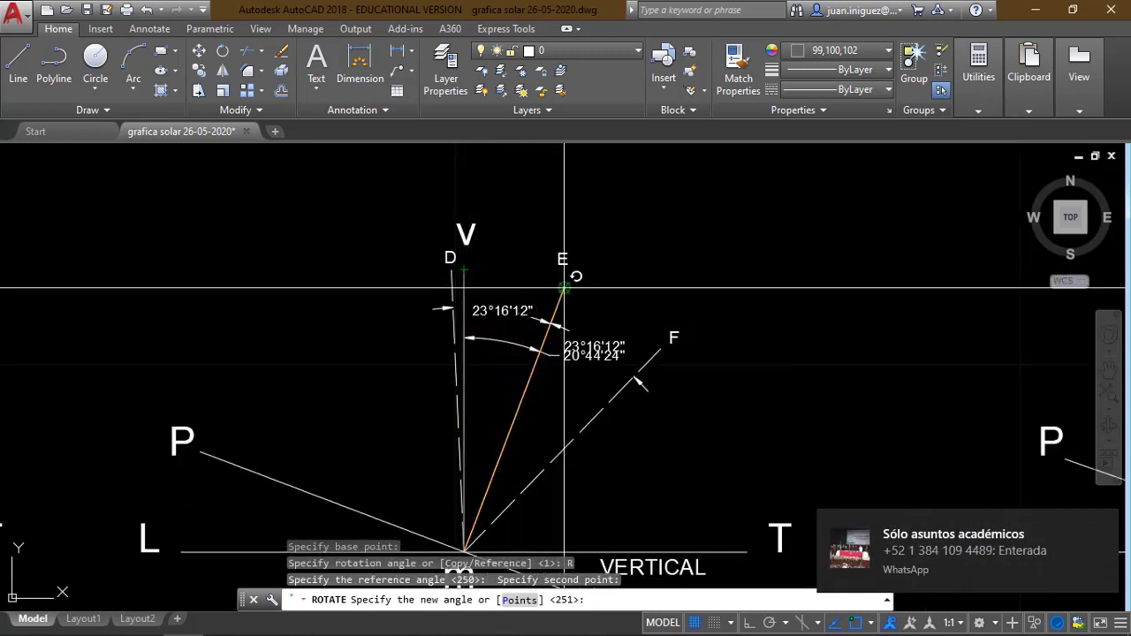
scroll(562, 268, "down", 4)
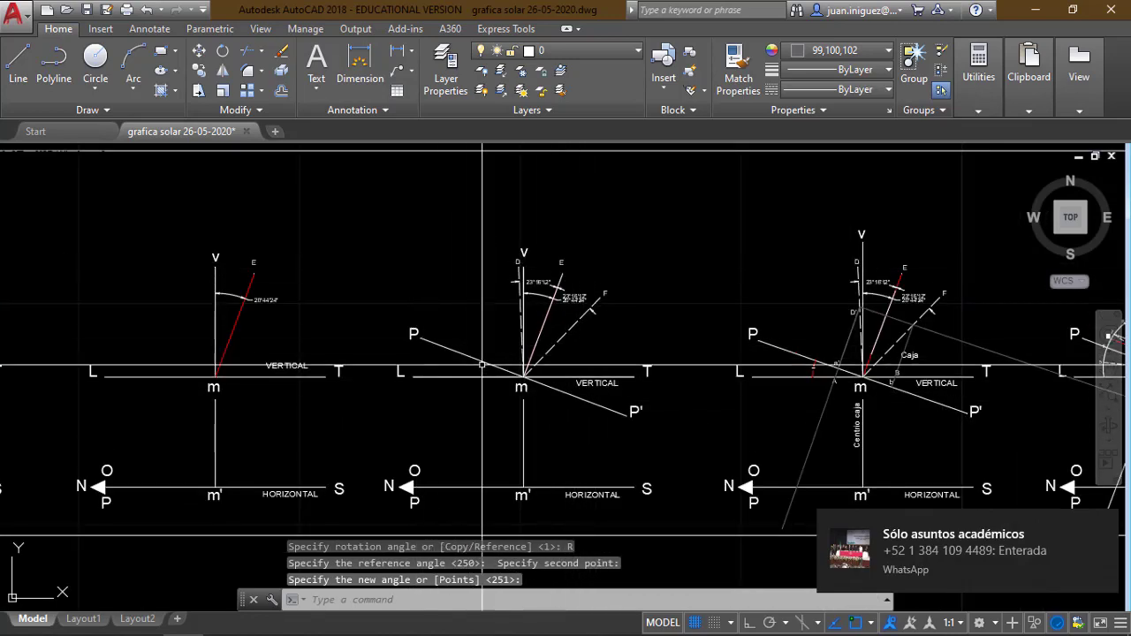
key("Escape")
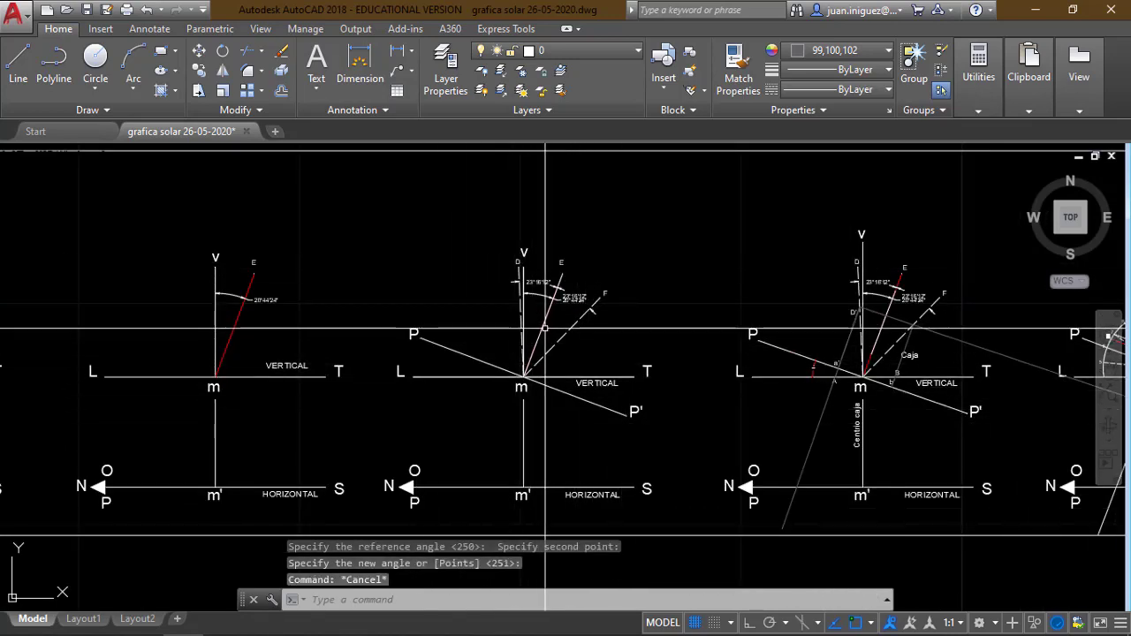
- Erase the two rotated lines, the one over the E line and the one joining P and P'
left_click(545, 328)
left_click(471, 362)
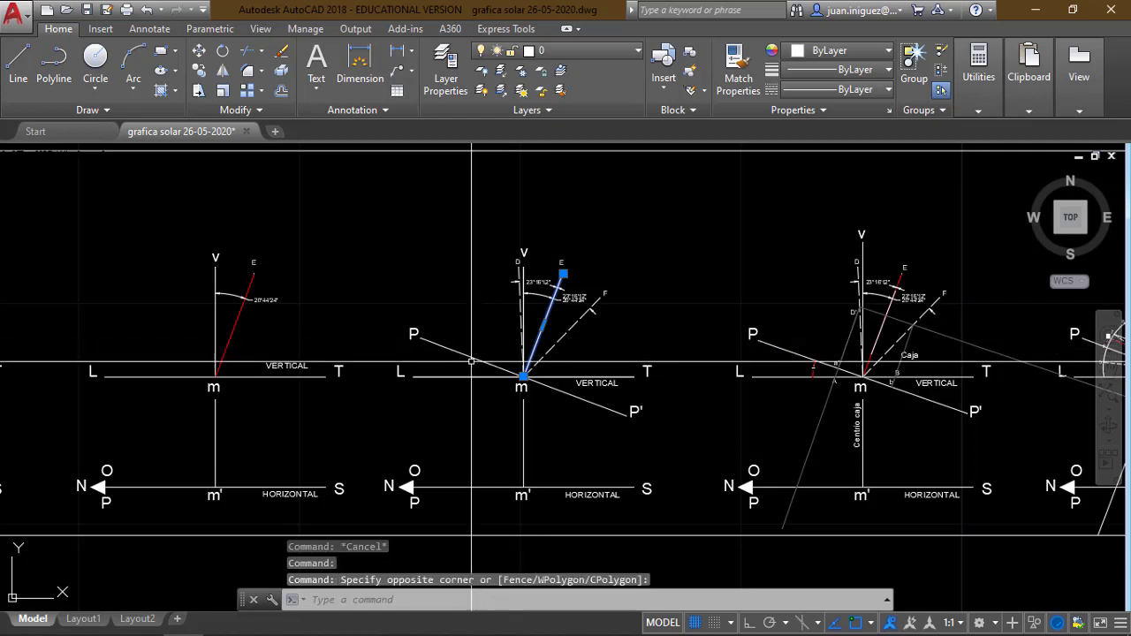
left_click(473, 356)
key("Delete")
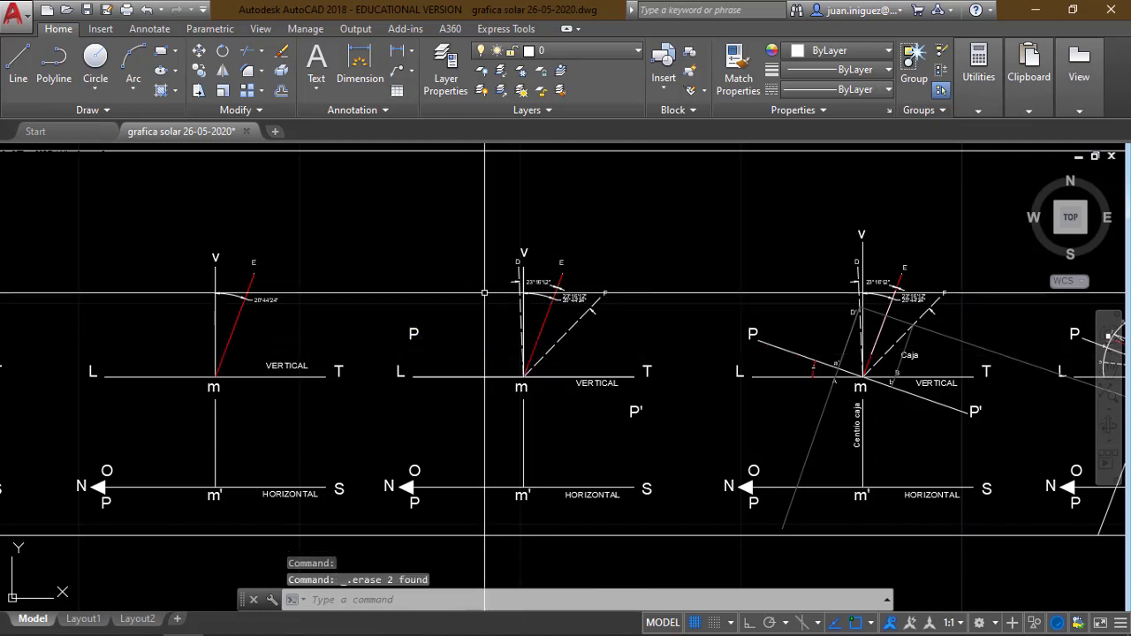
- Undo the erasure, rotation and copying of the axis lines, plus the earlier erasure of the original P–P' line
key("ctrl+z")
key("ctrl+z")
key("ctrl+z")
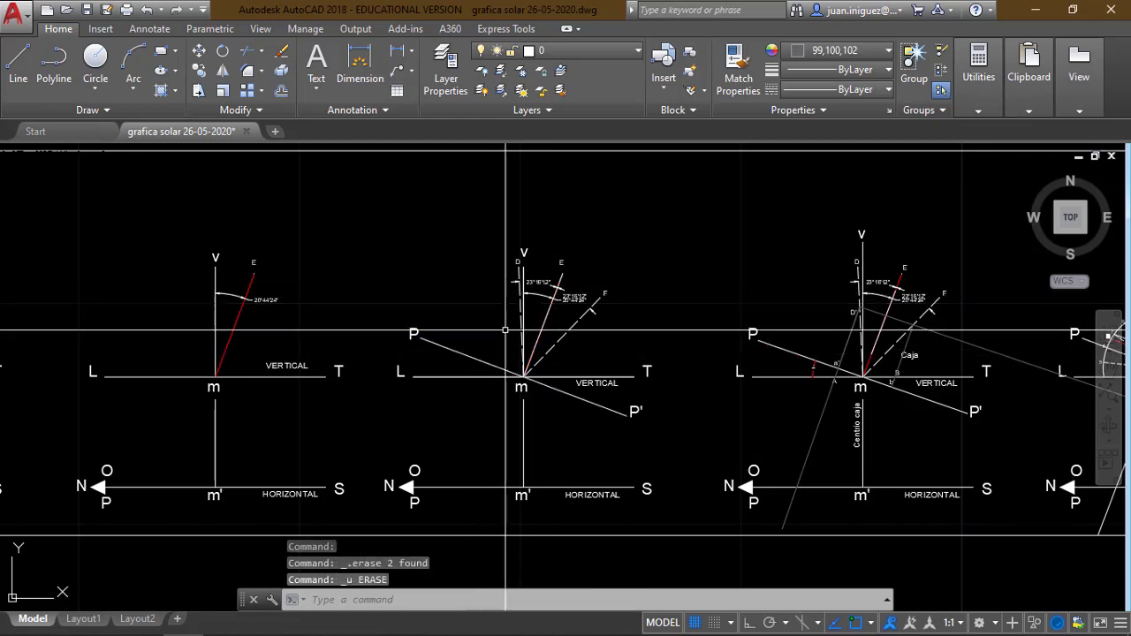
key("ctrl+z")
key("ctrl+z")
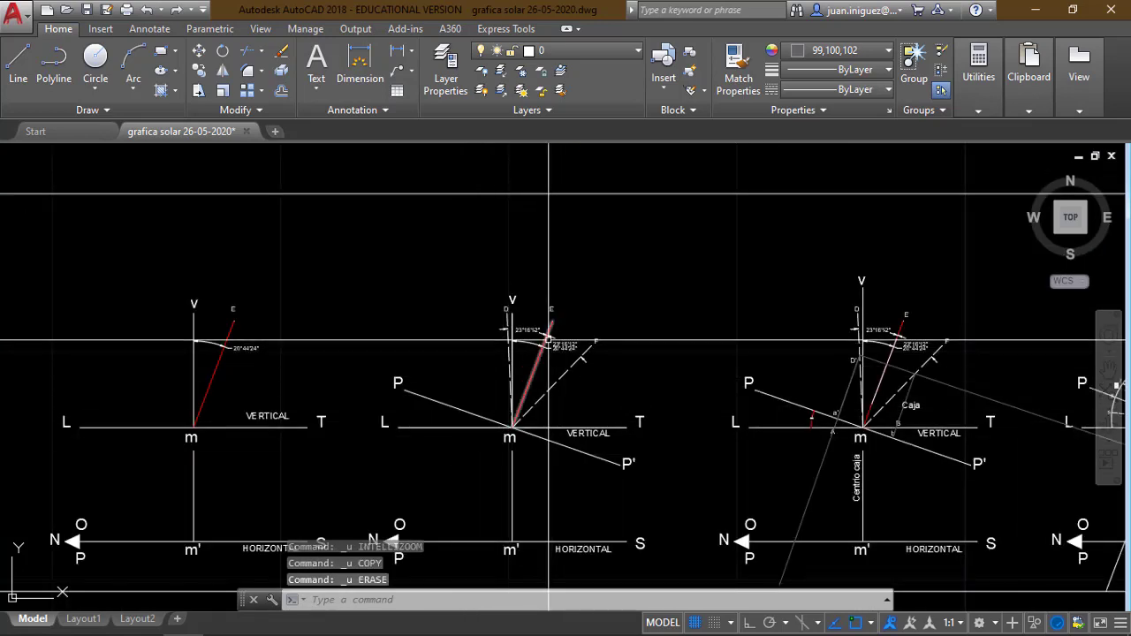
- Examine the following construction figure around point m, focusing on the box side from D' to a' and its counterpart at B
scroll(530, 353, "down", 6)
scroll(652, 431, "up", 5)
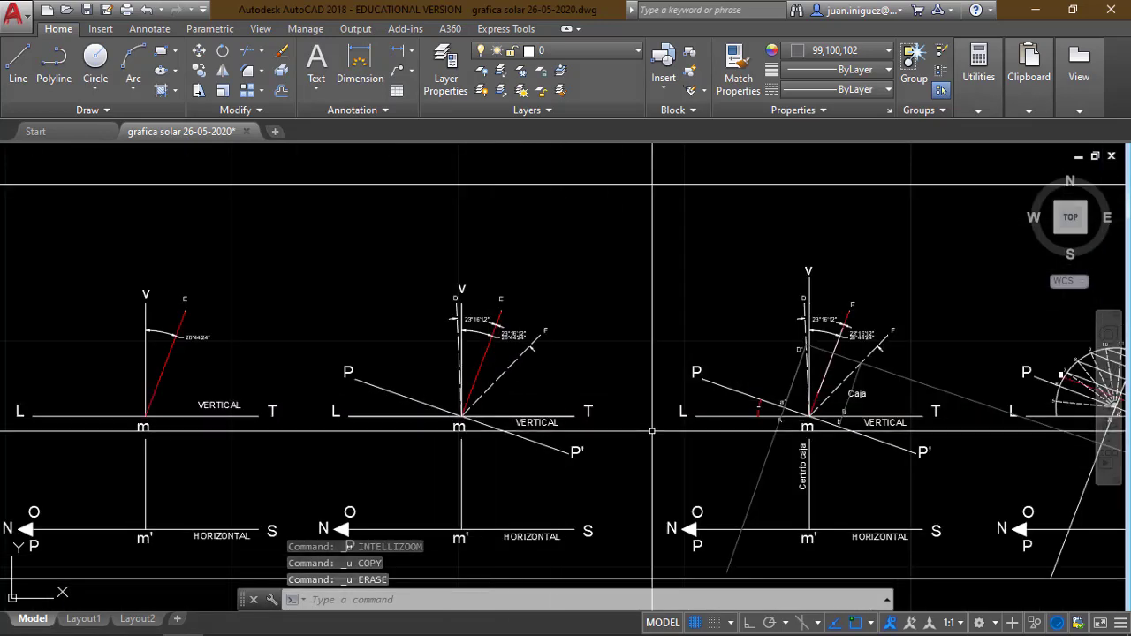
scroll(652, 430, "down", 3)
scroll(512, 360, "up", 5)
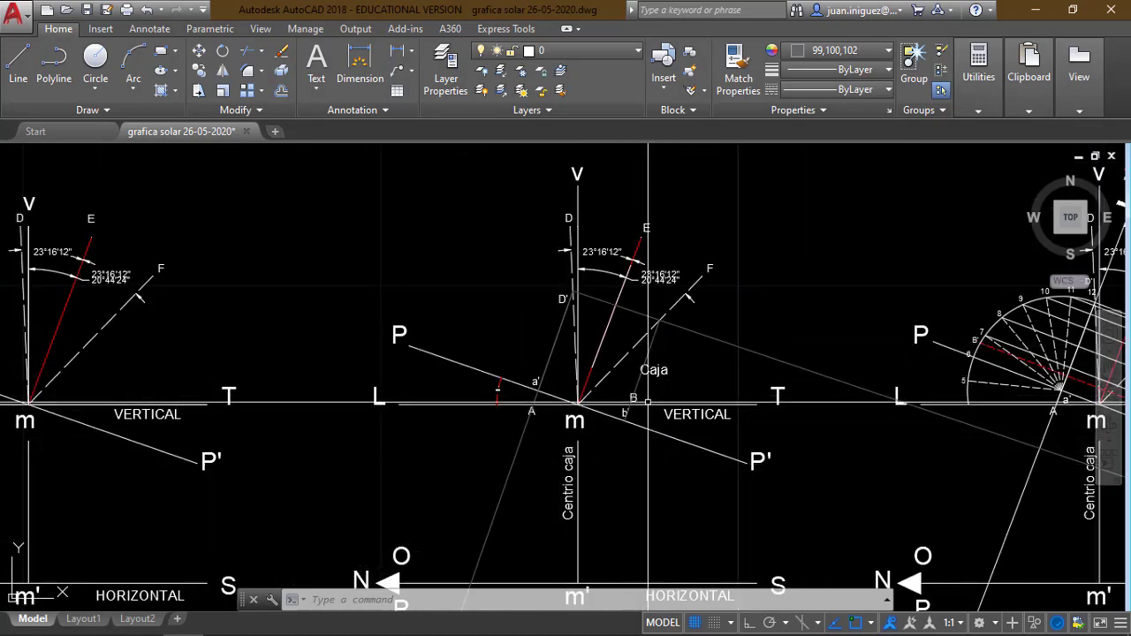
scroll(654, 416, "up", 2)
left_click(508, 251)
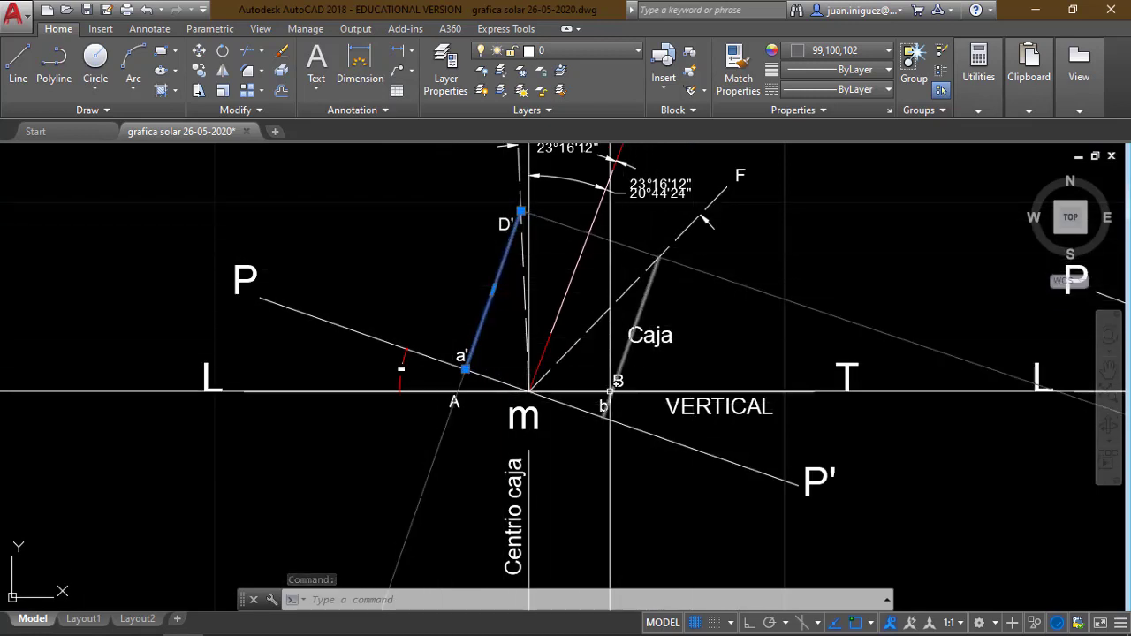
key("ctrl+z")
key("Escape")
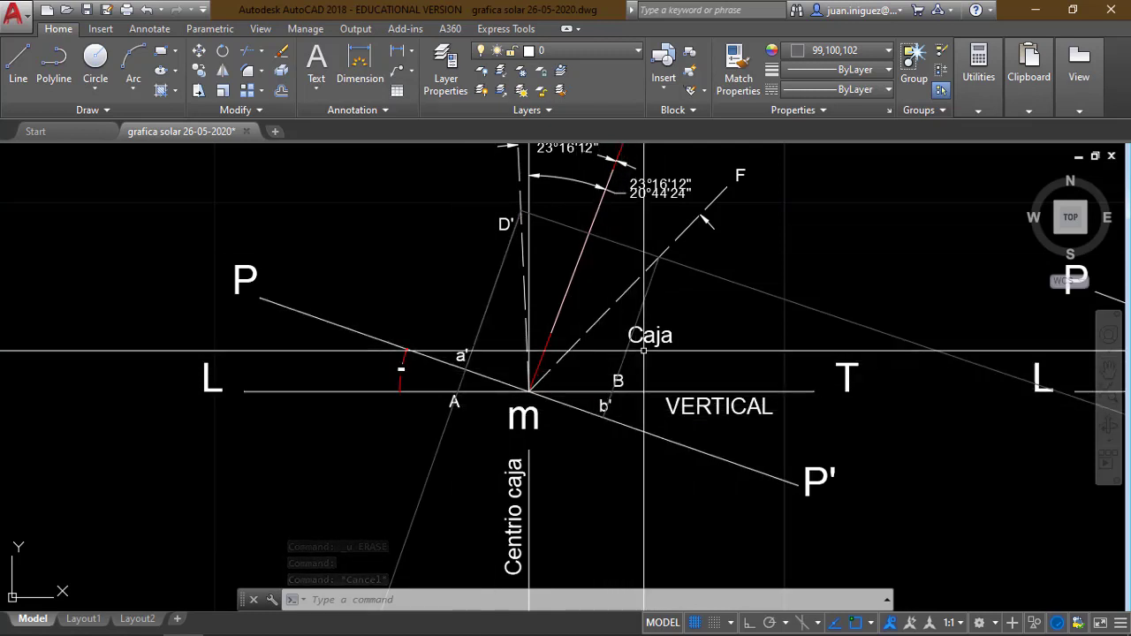
- Erase the duplicate white line lying over the red E line in the figure with the Caja label
scroll(595, 311, "down", 3)
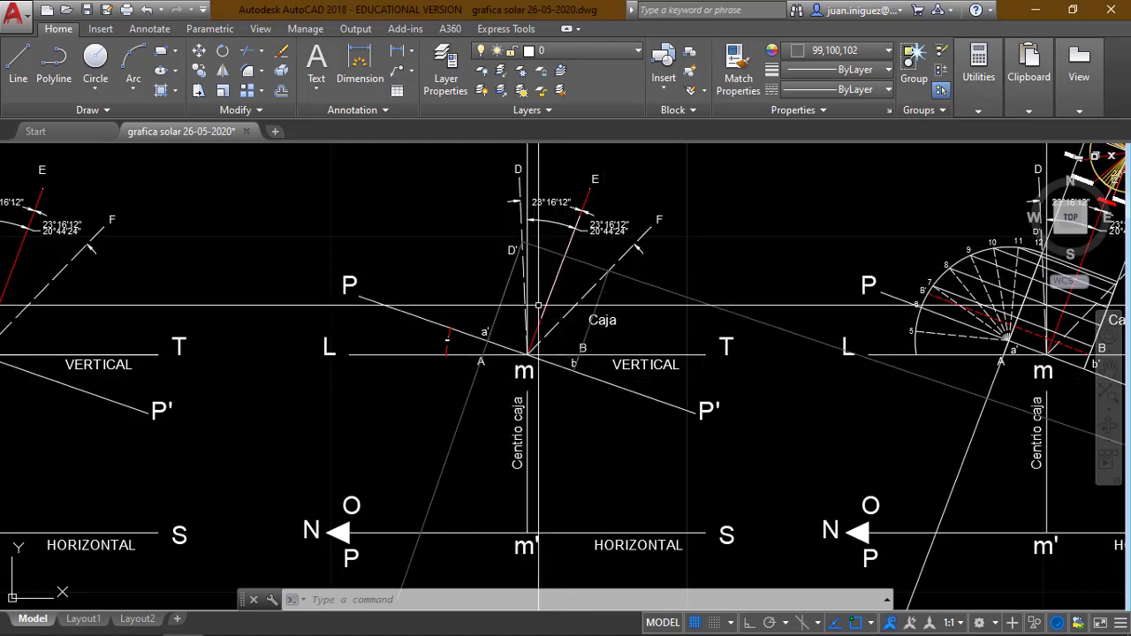
left_click(558, 278)
key("Delete")
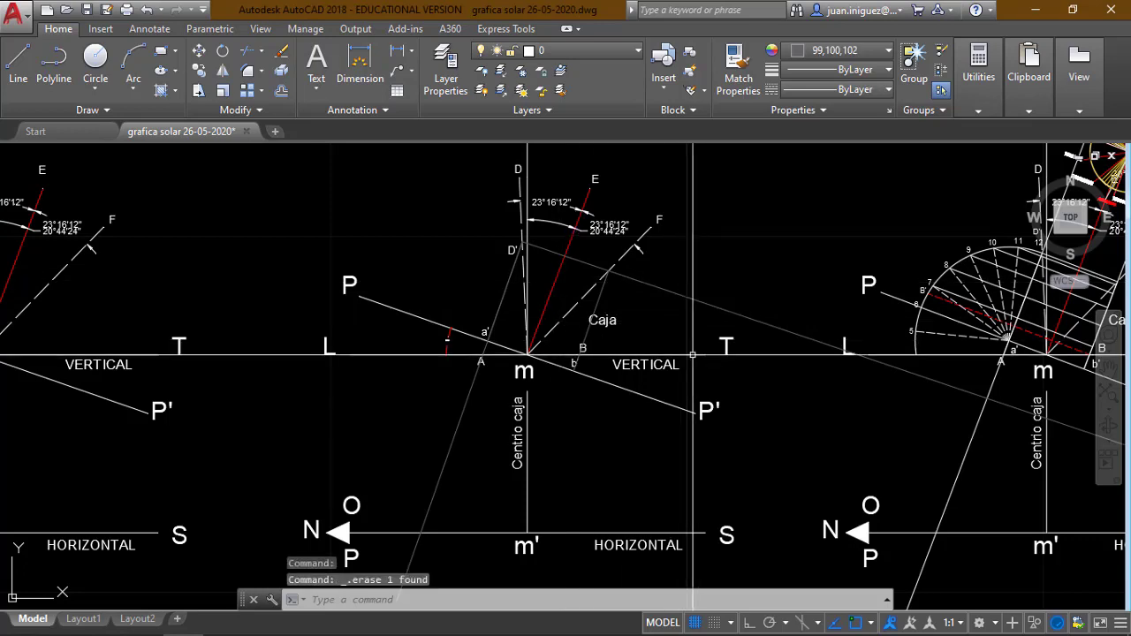
- Move the Caja label slightly to the right, clear of the box's side line above B
left_click(606, 320)
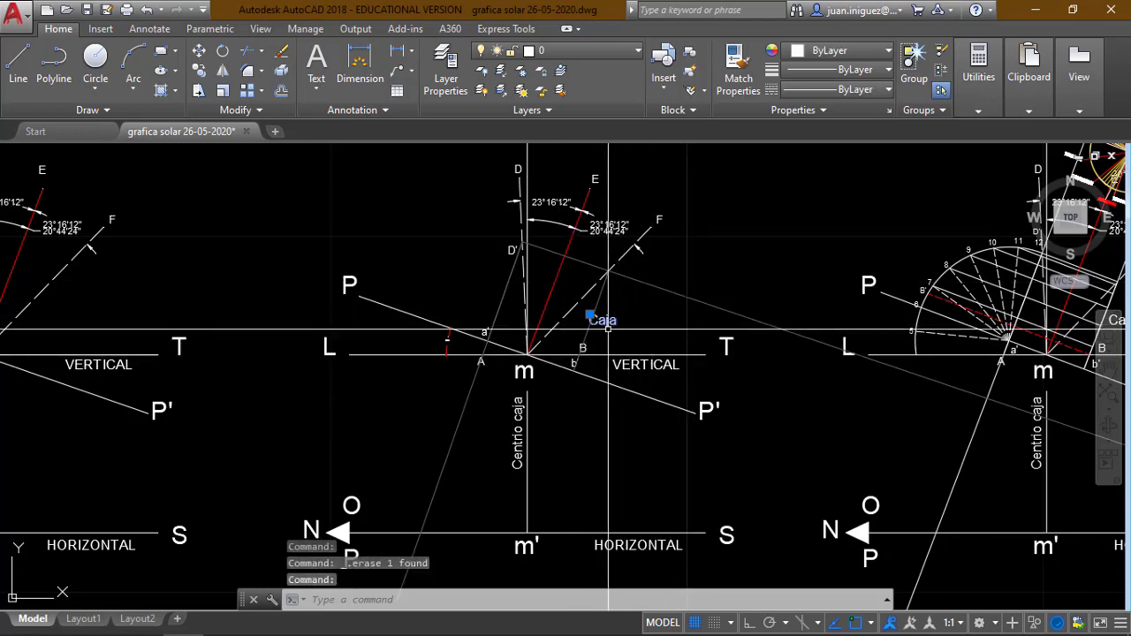
type("m")
key("Return")
scroll(629, 323, "up", 4)
left_click(633, 334)
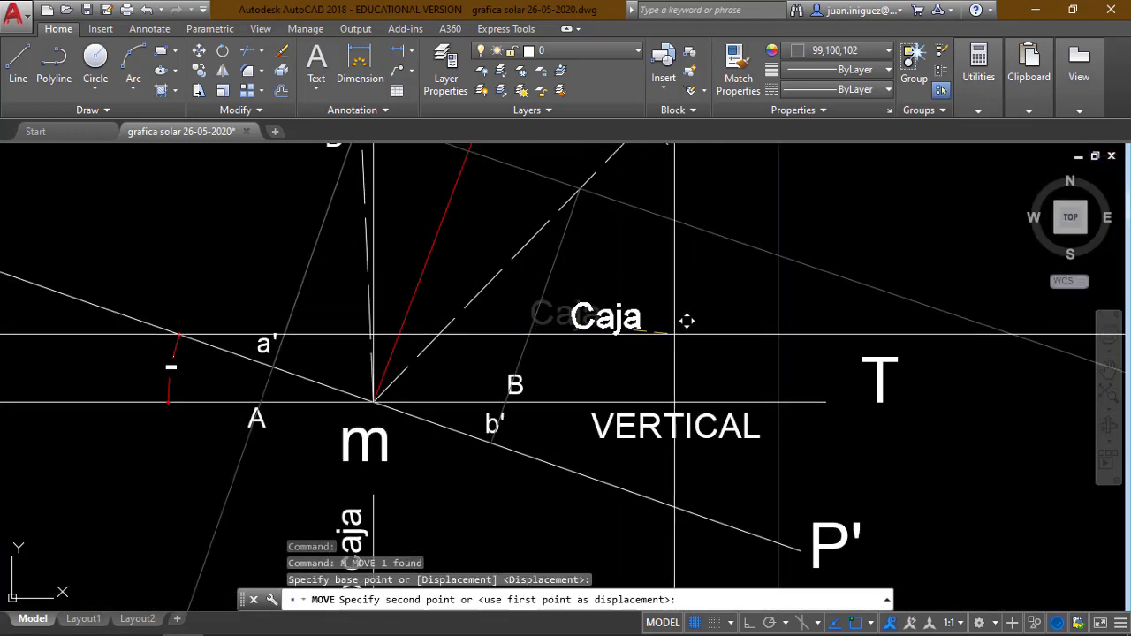
key("Escape")
scroll(578, 296, "down", 3)
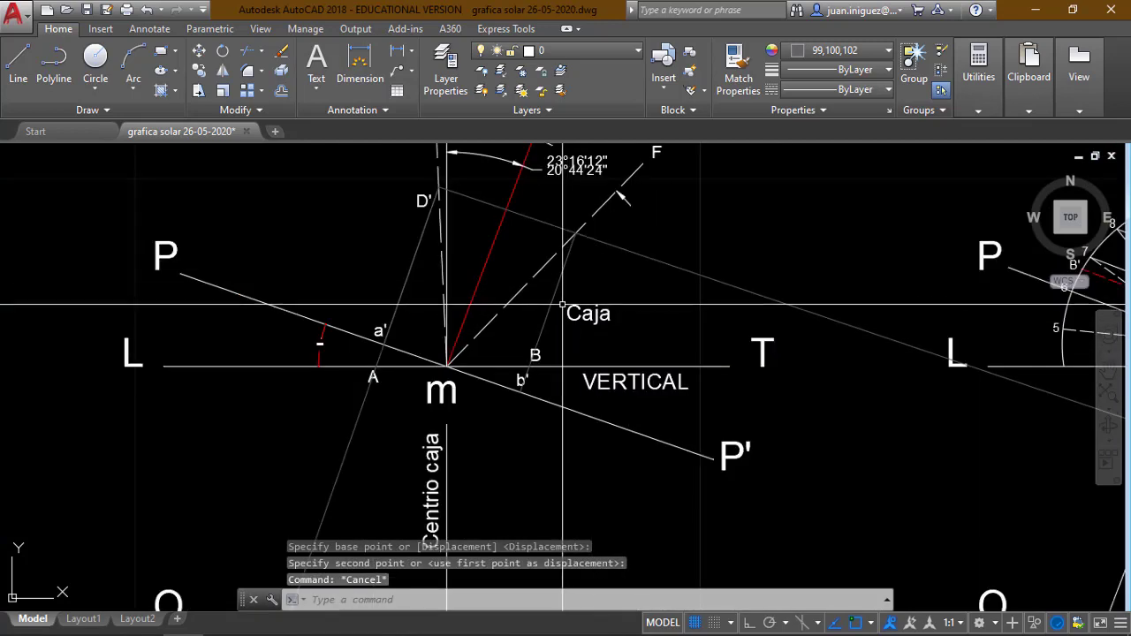
- Examine the row of construction figures, comparing the Caja figure with its neighbours and focusing on its lines through point m
scroll(520, 369, "down", 2)
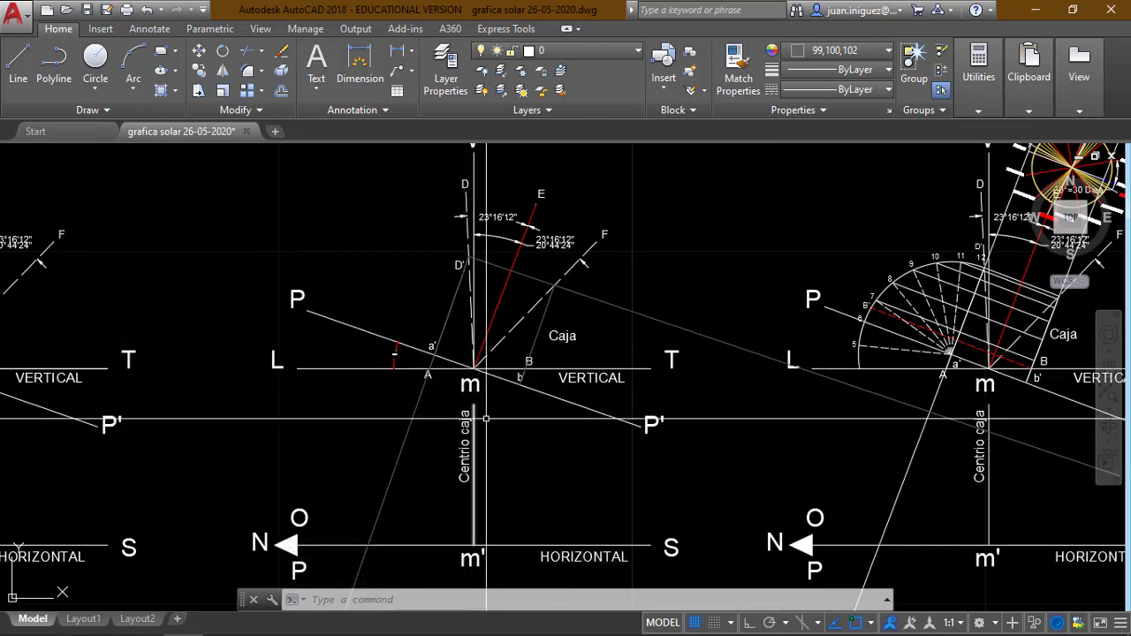
scroll(521, 467, "down", 2)
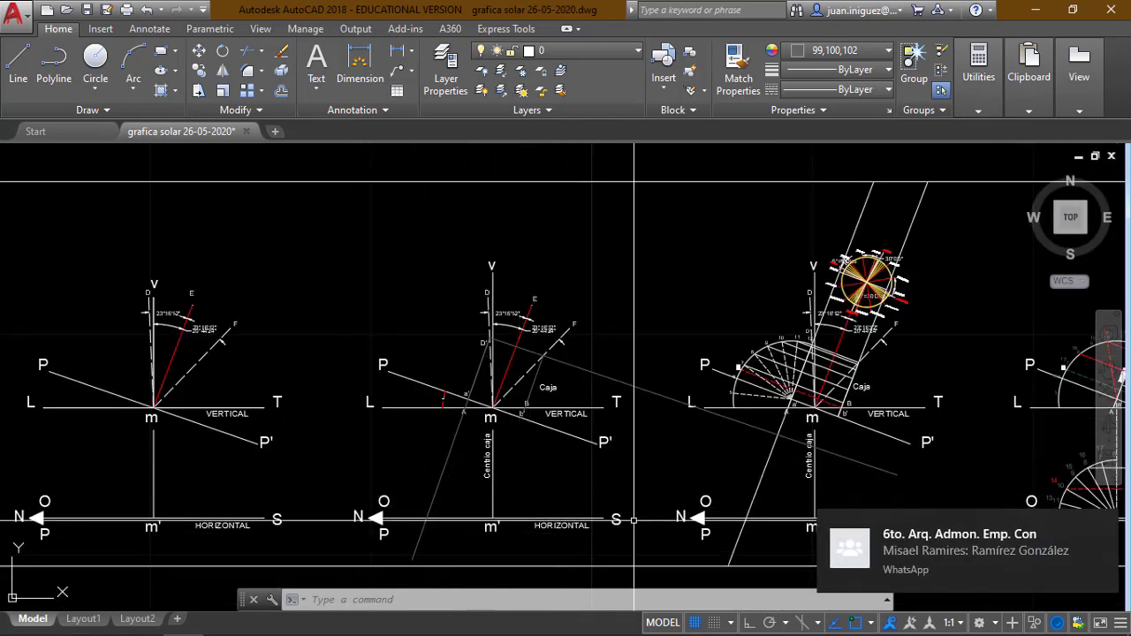
scroll(508, 380, "up", 2)
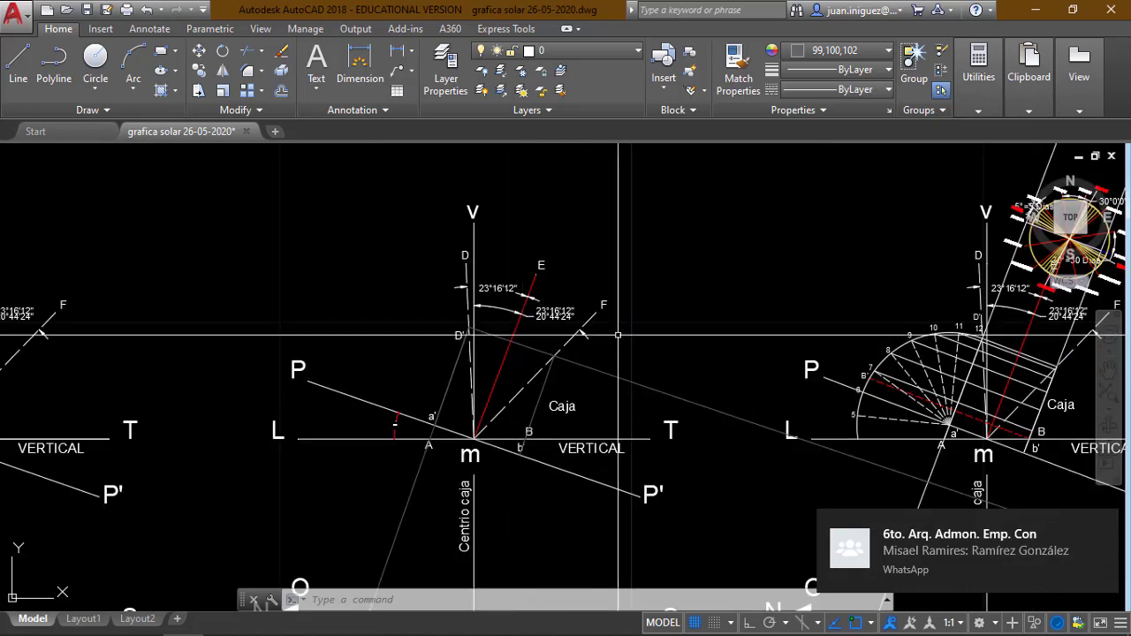
scroll(573, 338, "down", 2)
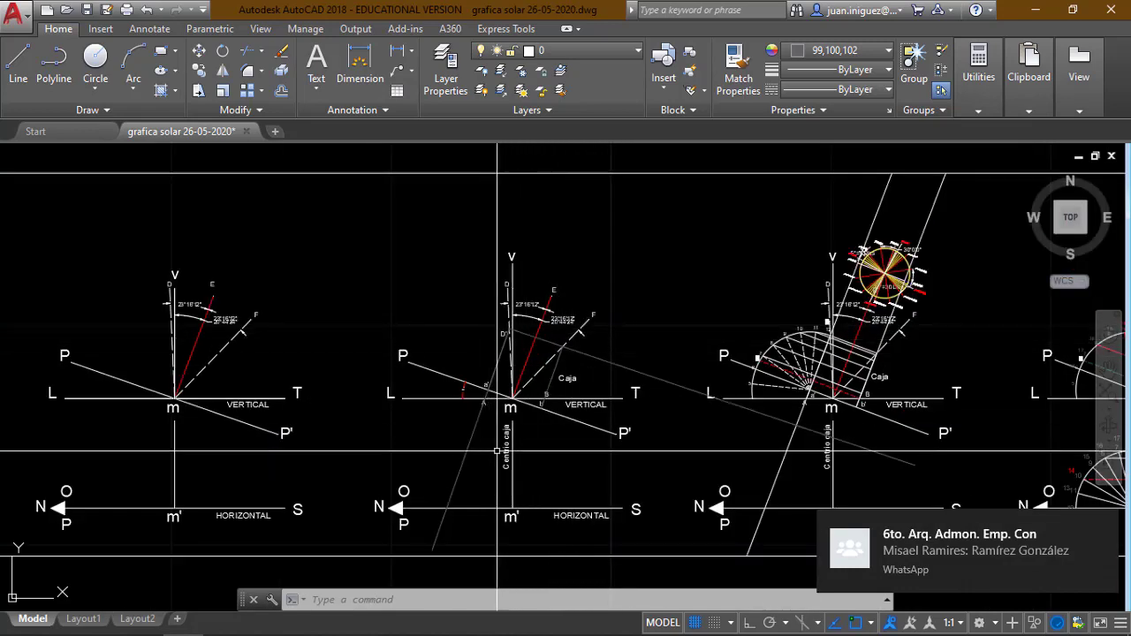
scroll(643, 448, "down", 2)
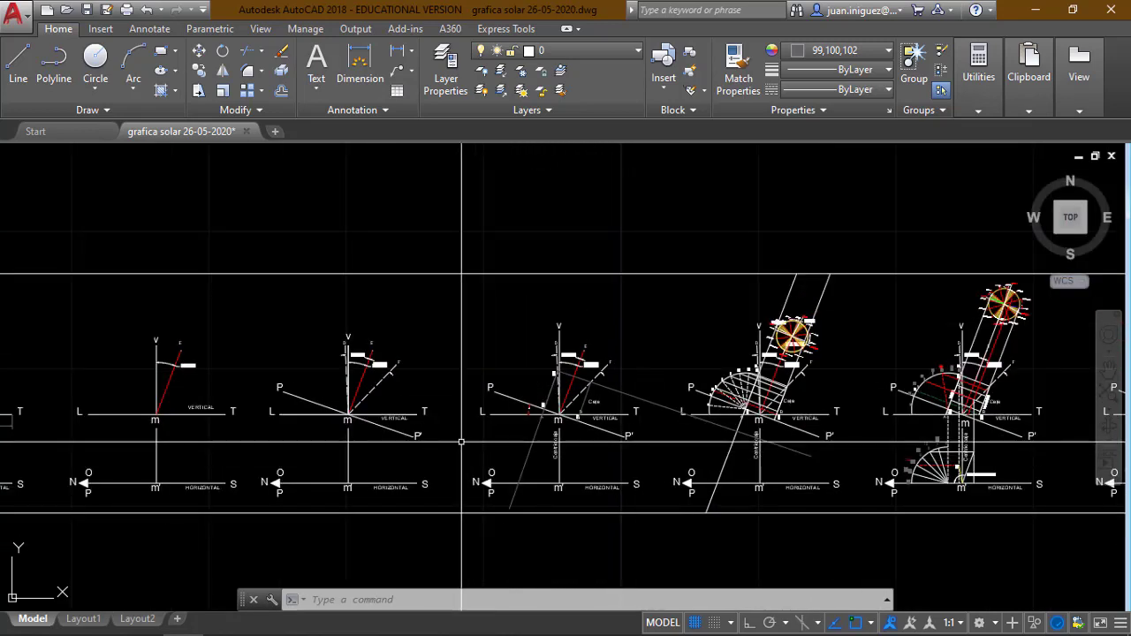
scroll(652, 459, "down", 3)
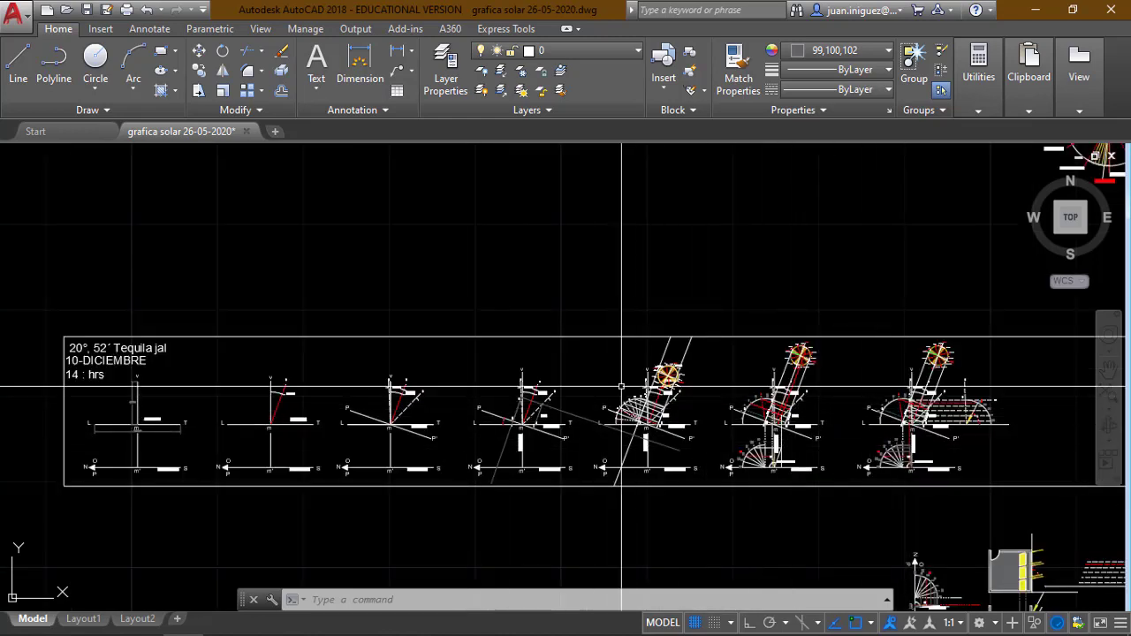
scroll(431, 431, "up", 2)
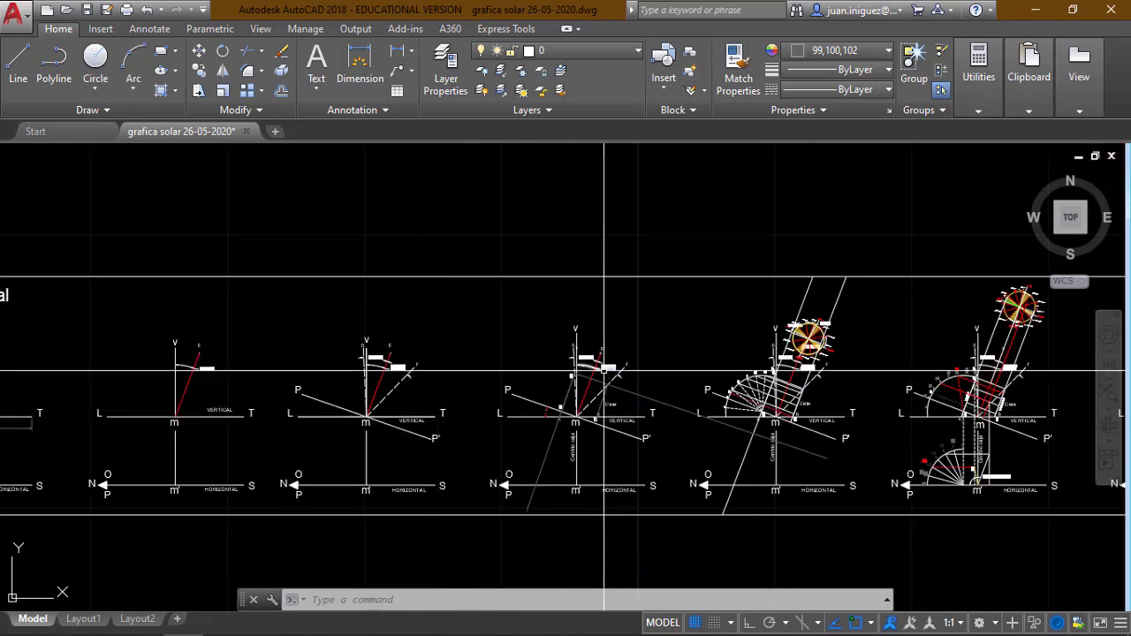
scroll(555, 386, "down", 2)
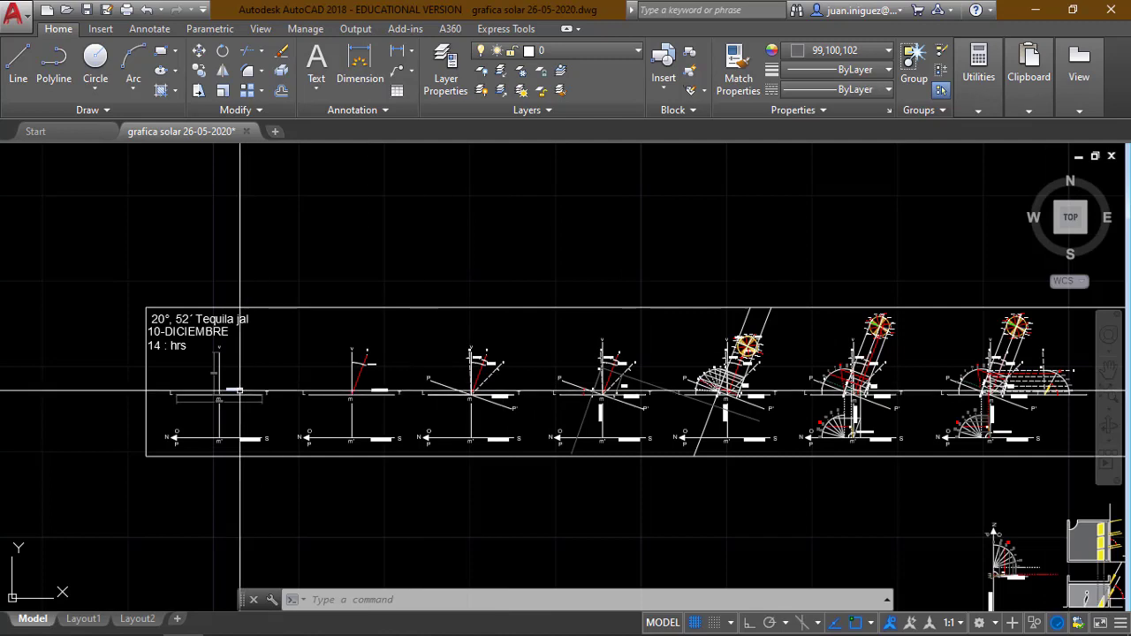
scroll(588, 386, "up", 6)
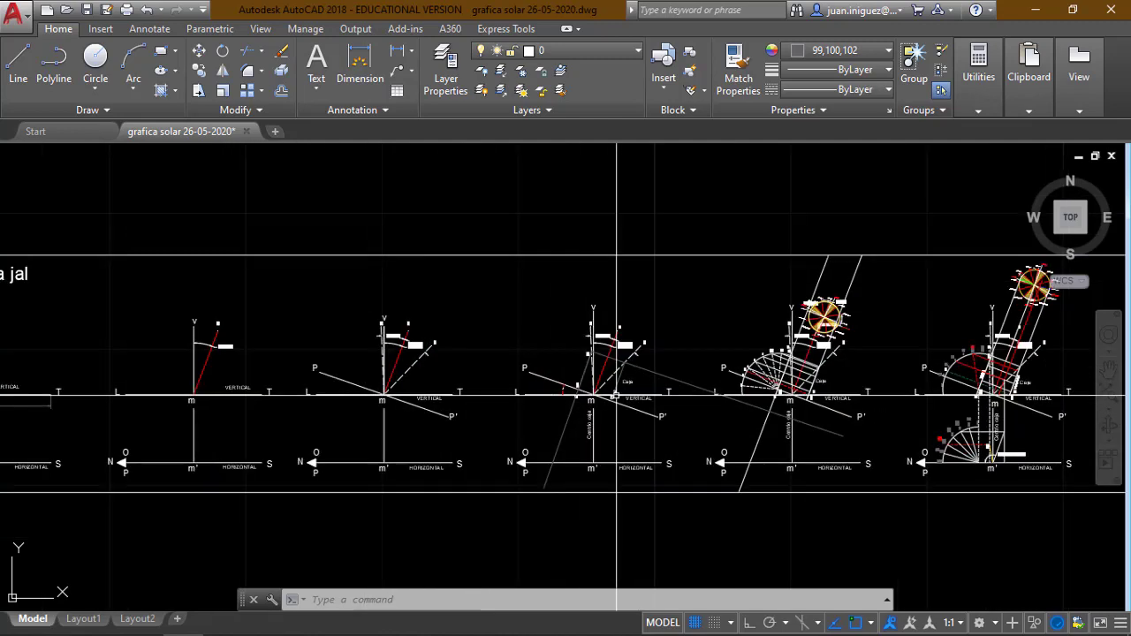
scroll(597, 284, "up", 2)
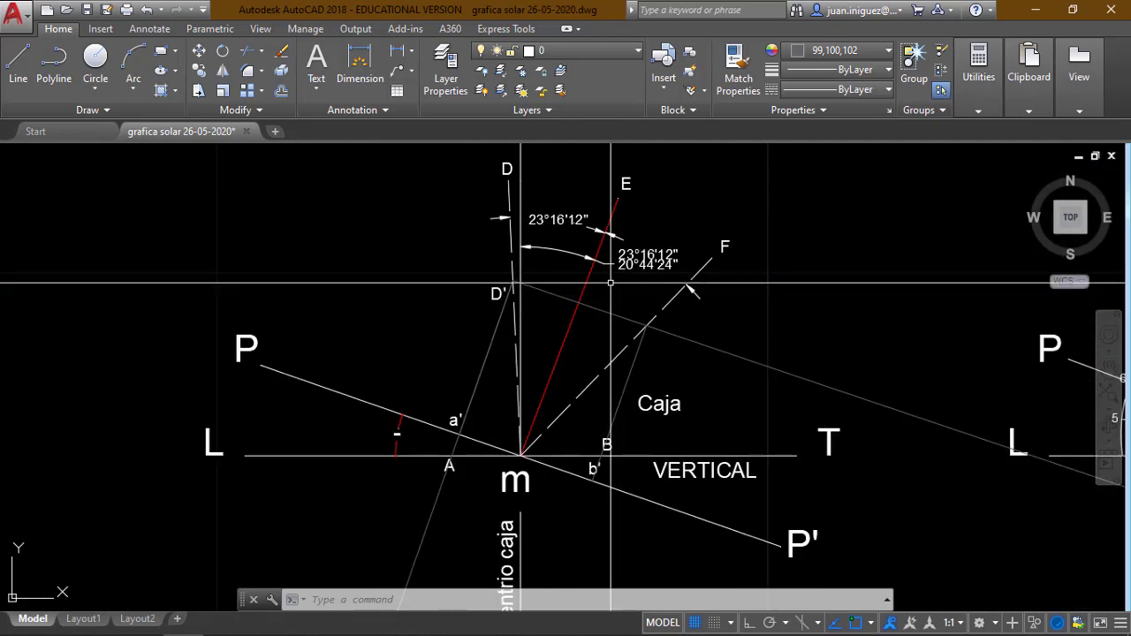
scroll(492, 299, "up", 2)
scroll(477, 354, "down", 2)
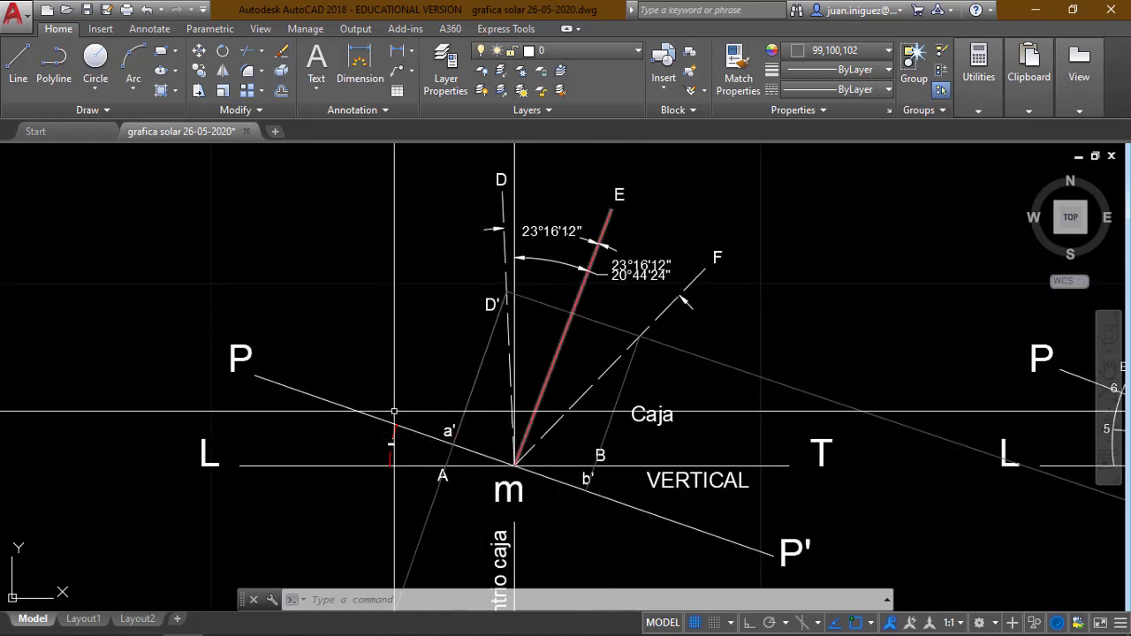
- Dimension the angle at a' between the box's side line from D' and the inclined P–P' line in the Caja figure
scroll(428, 456, "up", 4)
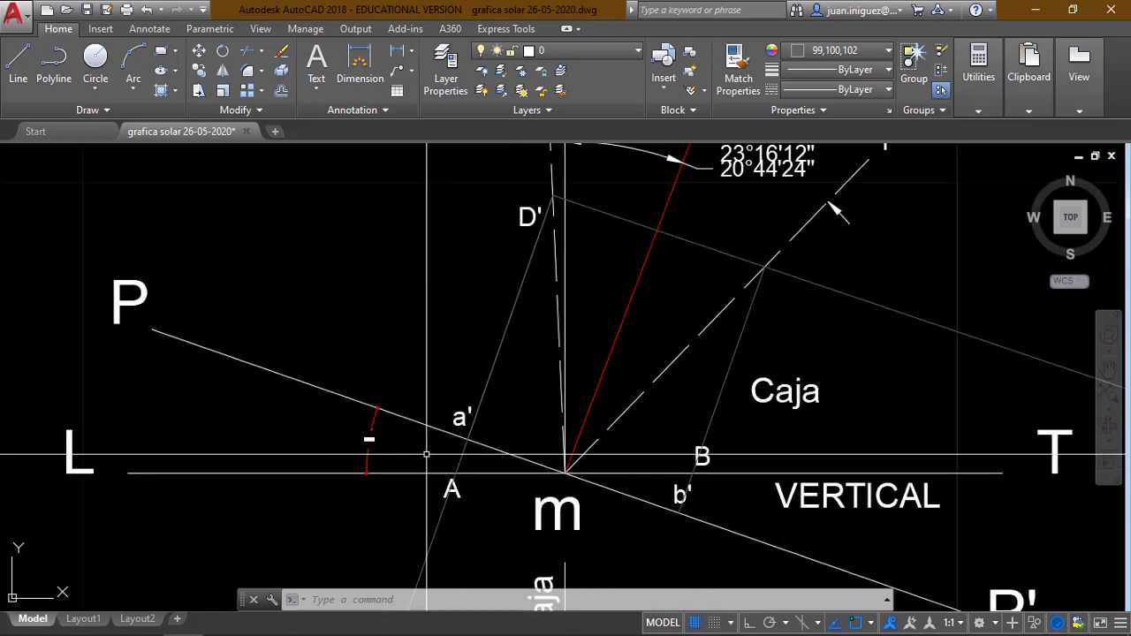
left_click(412, 54)
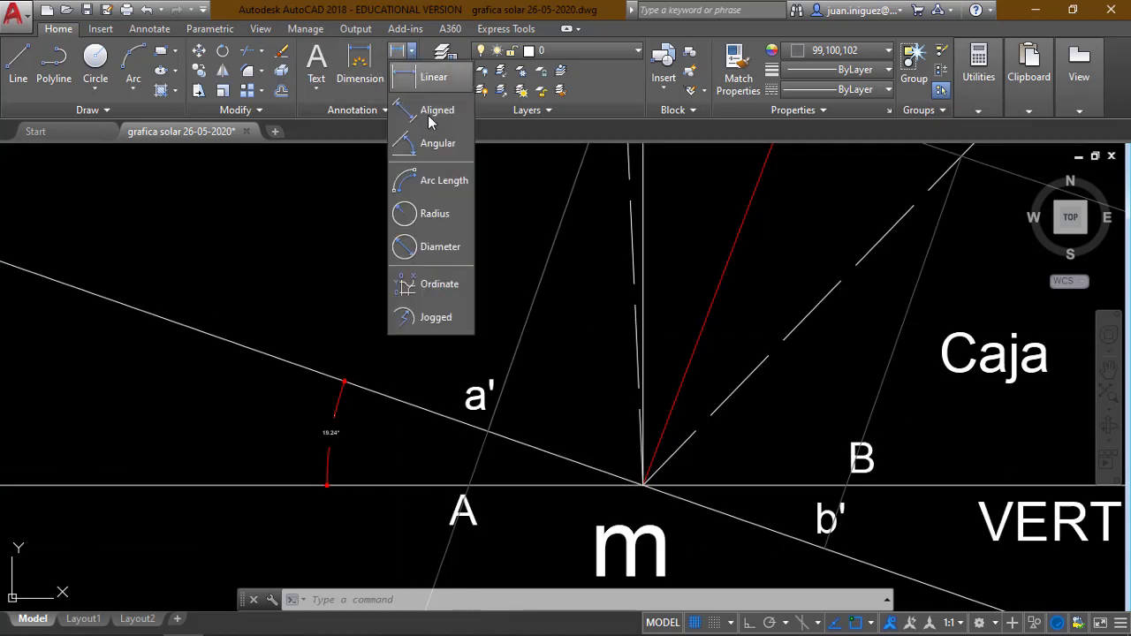
left_click(433, 144)
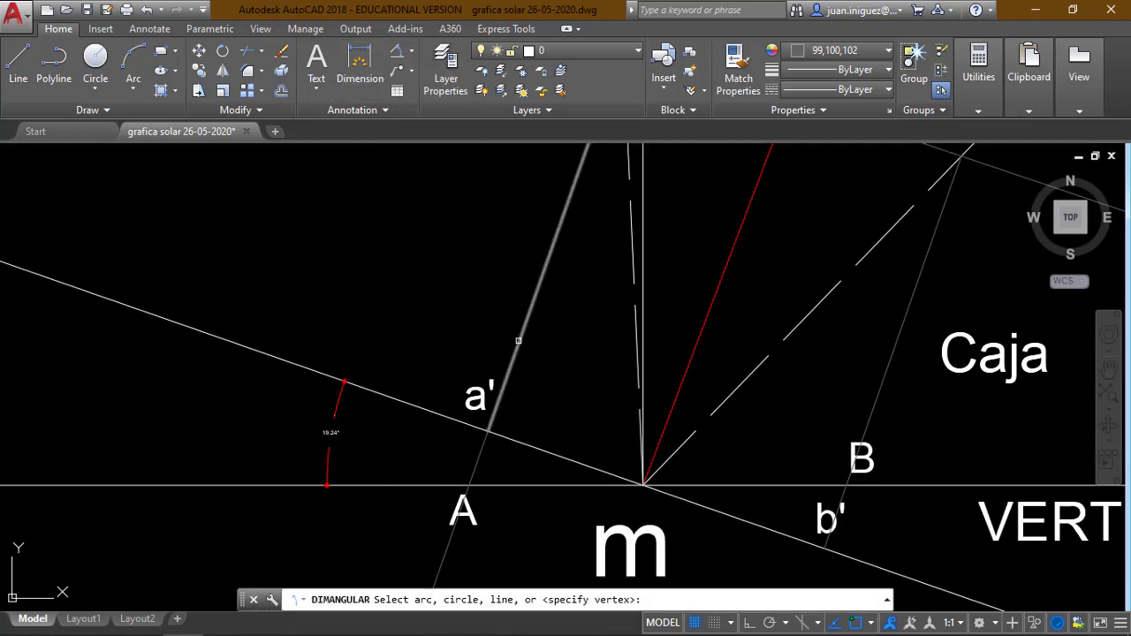
left_click(542, 447)
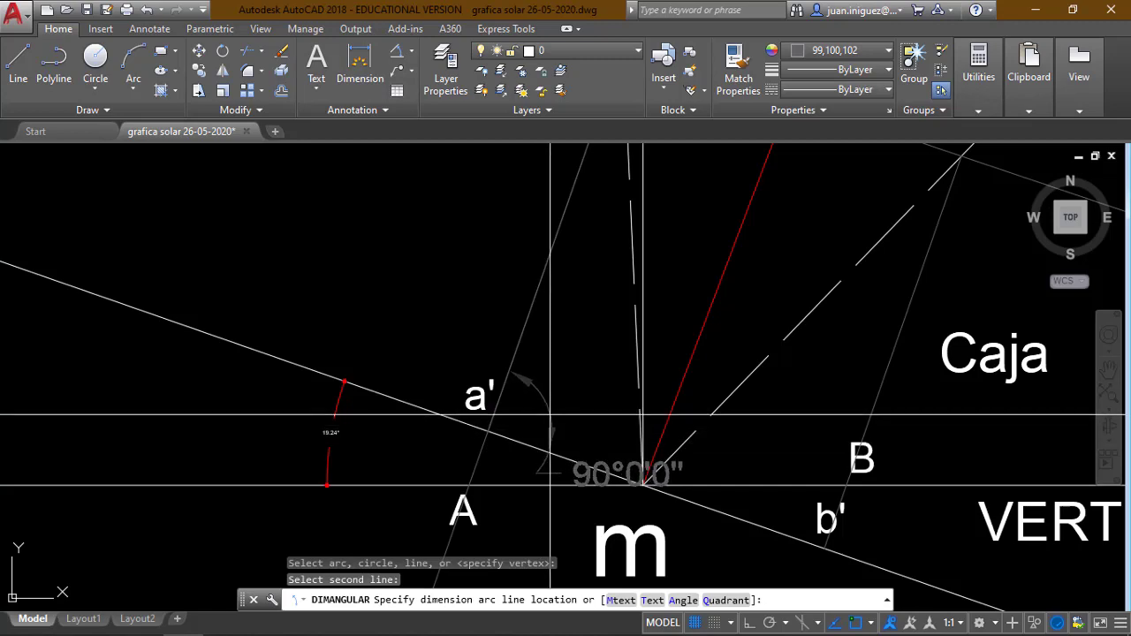
left_click(541, 416)
- Dimension the angle at b' between the box's side line through B and the inclined P–P' line
scroll(541, 452, "down", 4)
scroll(619, 415, "up", 4)
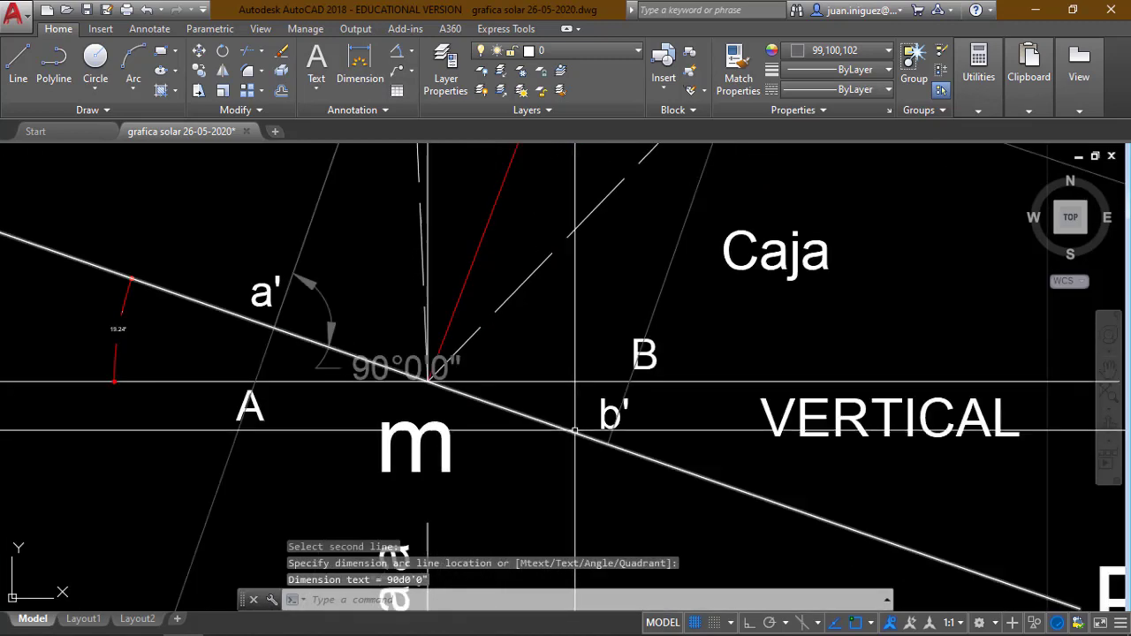
key("Return")
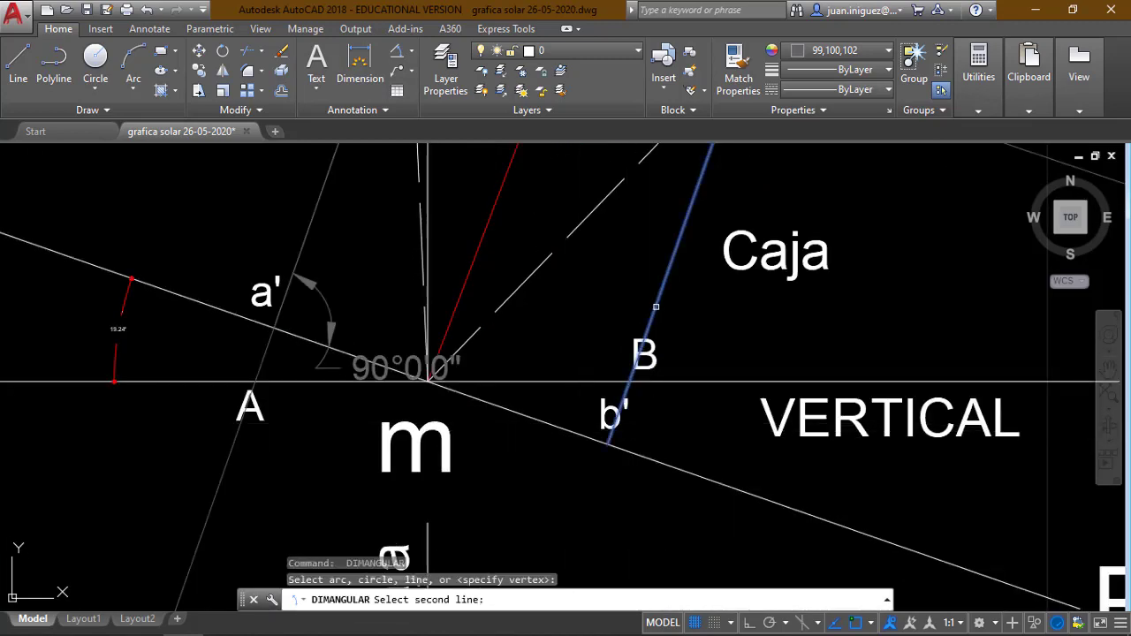
left_click(673, 460)
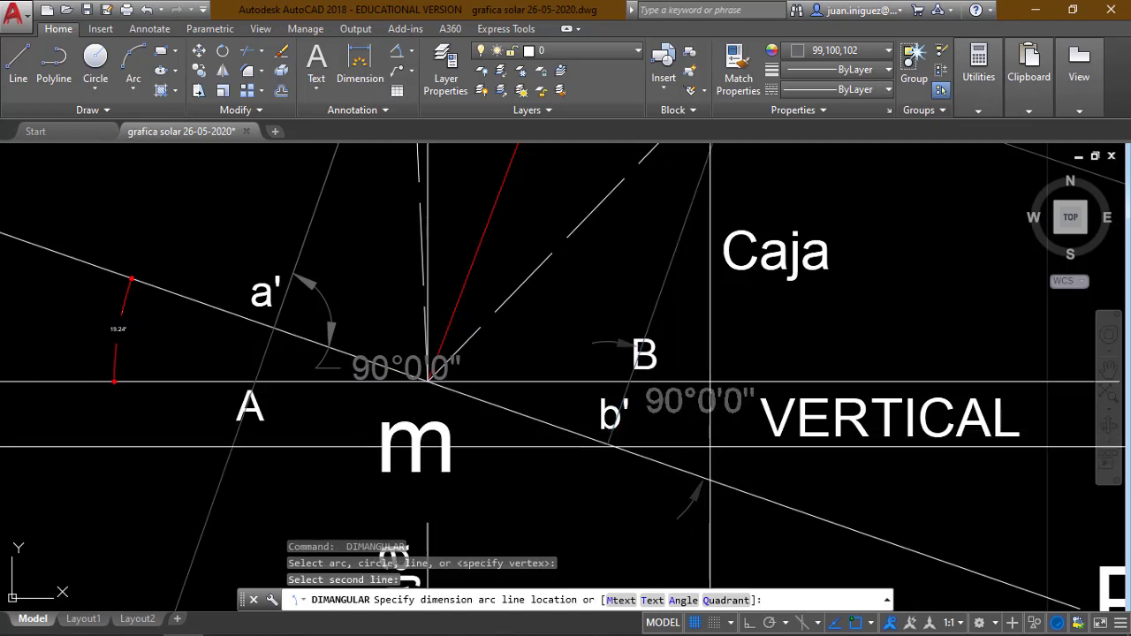
left_click(736, 462)
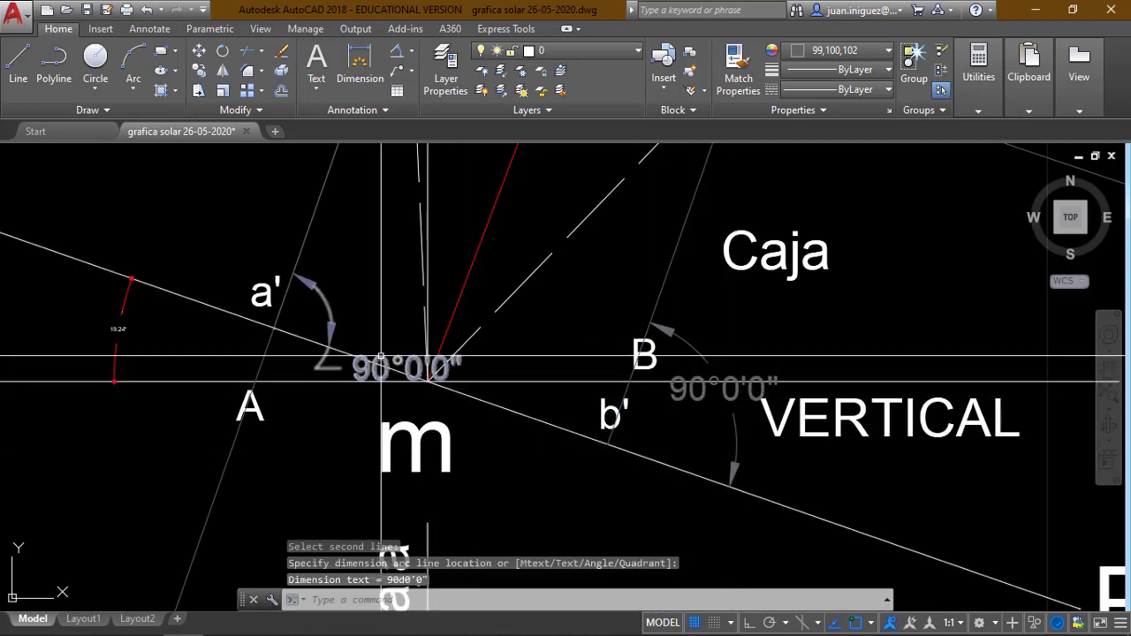
left_click(349, 340)
scroll(316, 335, "down", 4)
key("Escape")
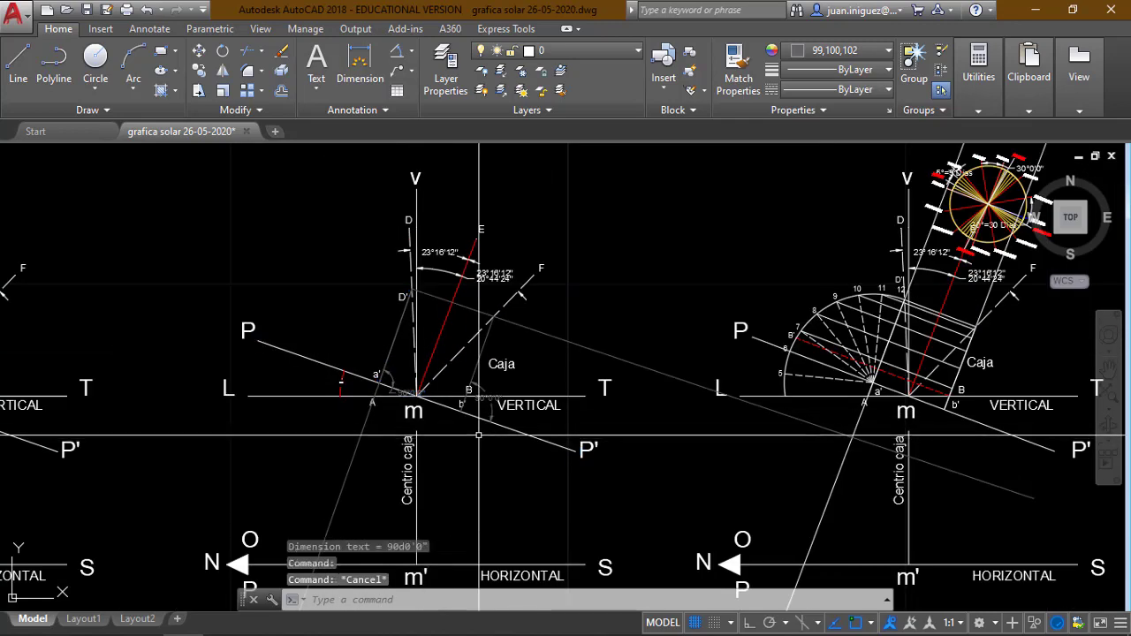
- Dimension the angle at the box corner on the dashed F line, between the line from D' and the side through B
scroll(479, 305, "up", 3)
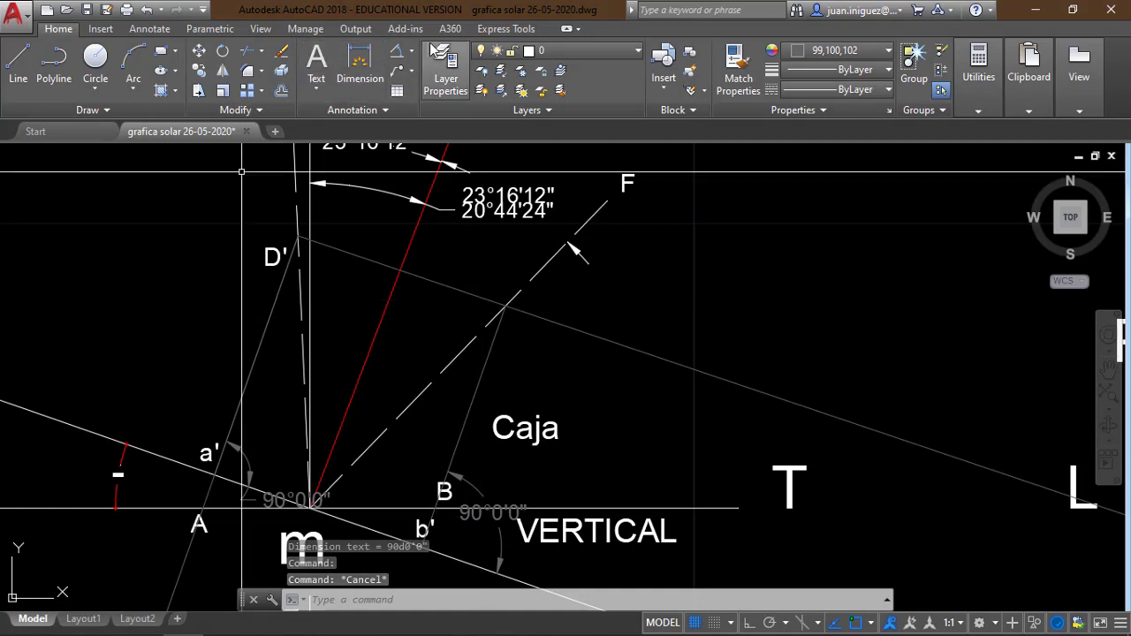
left_click(397, 55)
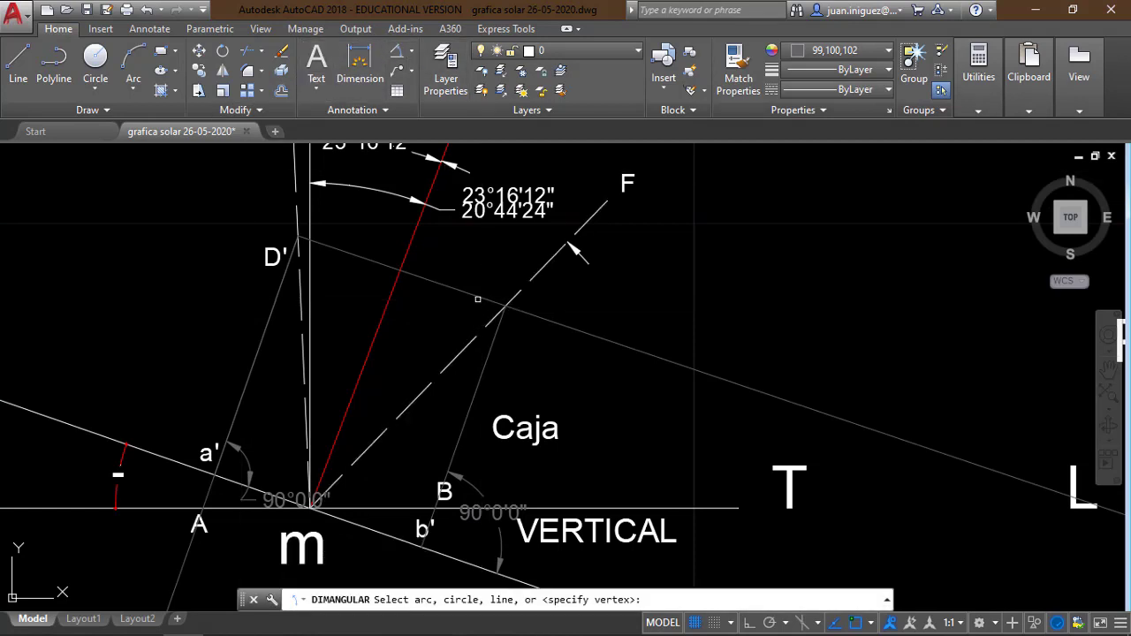
left_click(488, 309)
left_click(499, 327)
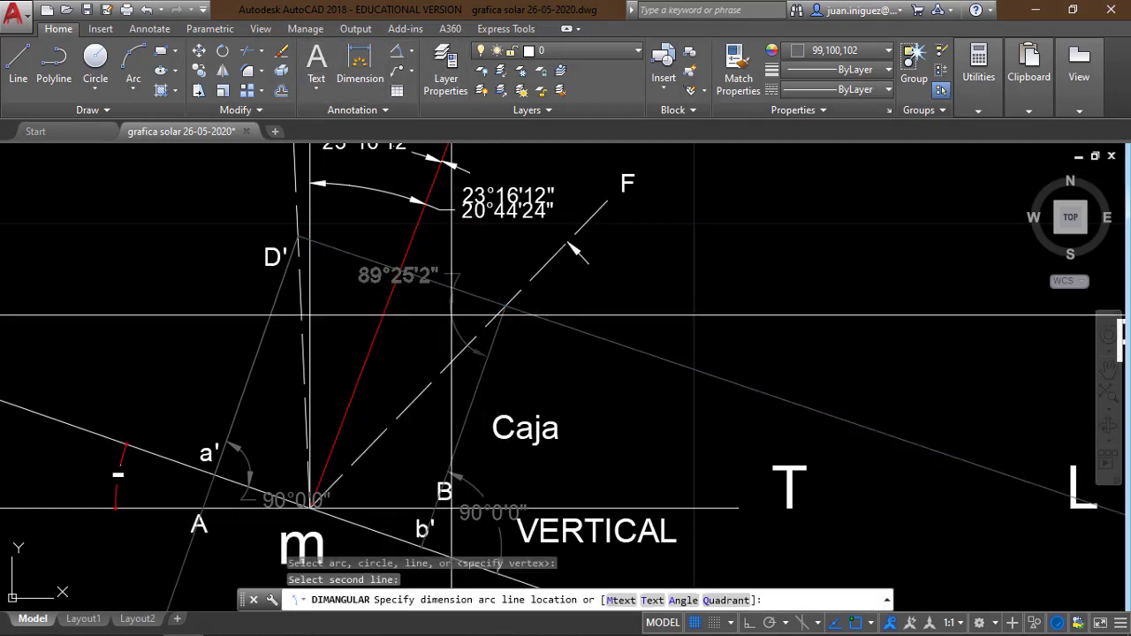
left_click(466, 313)
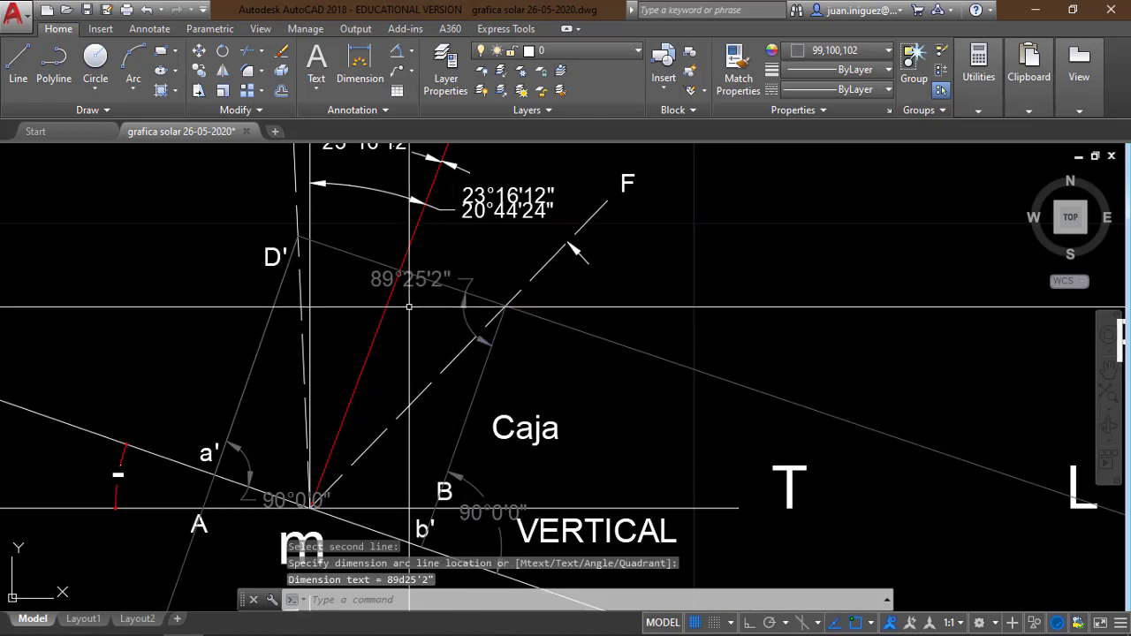
key("Escape")
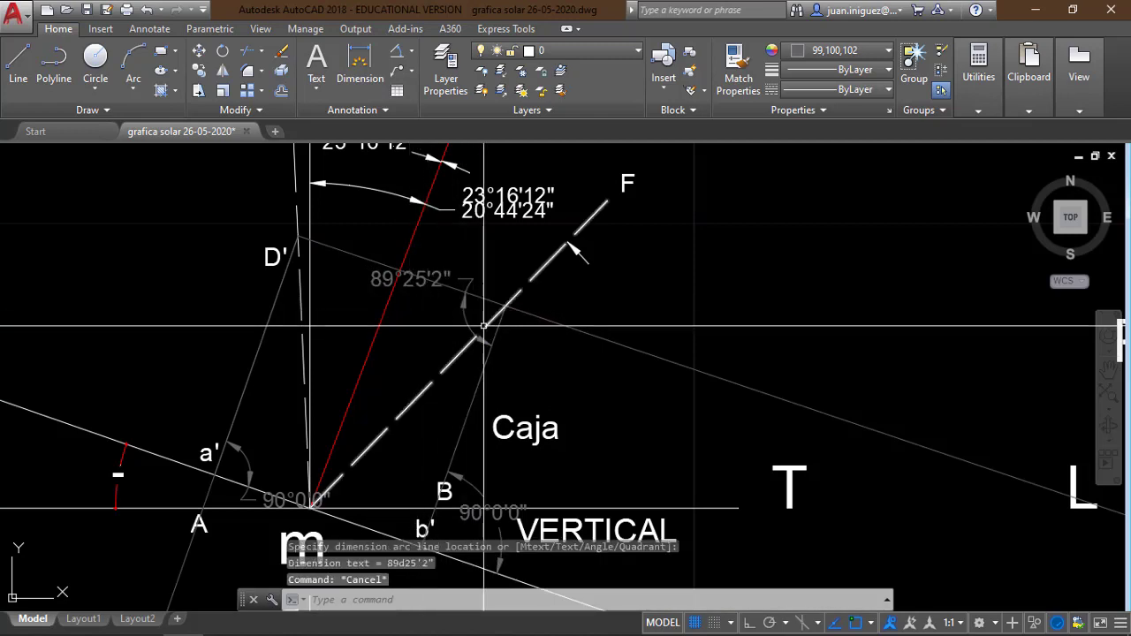
type("pl")
key("Return")
scroll(518, 331, "up", 2)
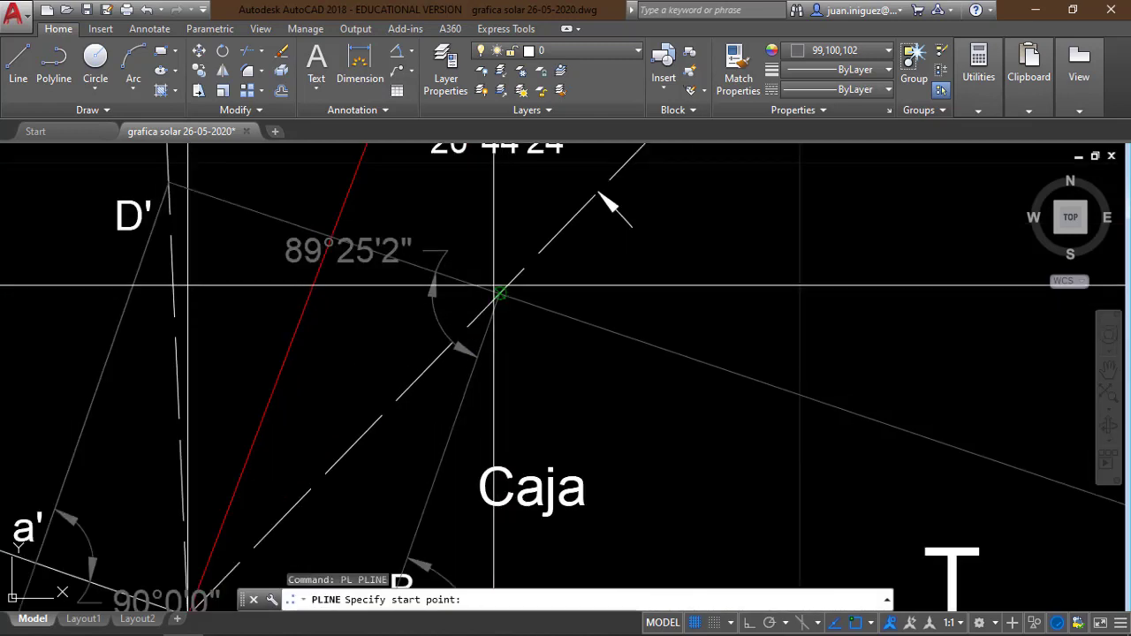
left_click(500, 292)
scroll(500, 265, "down", 3)
scroll(450, 379, "up", 4)
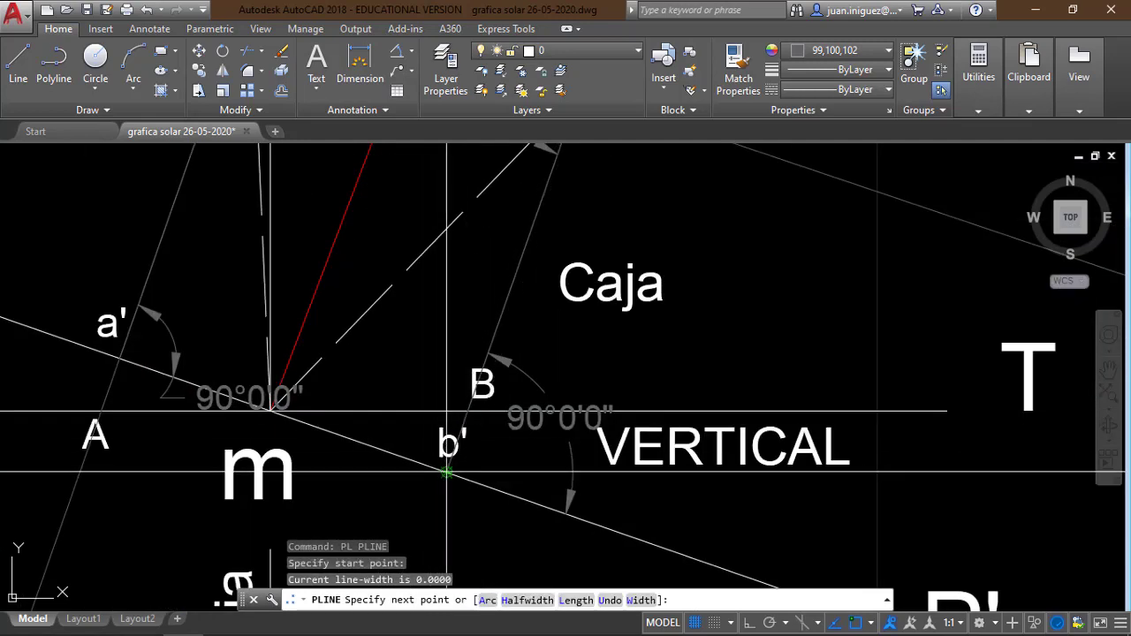
key("Escape")
- Erase the box's side line running from the dashed F line through B to b'
left_click(525, 248)
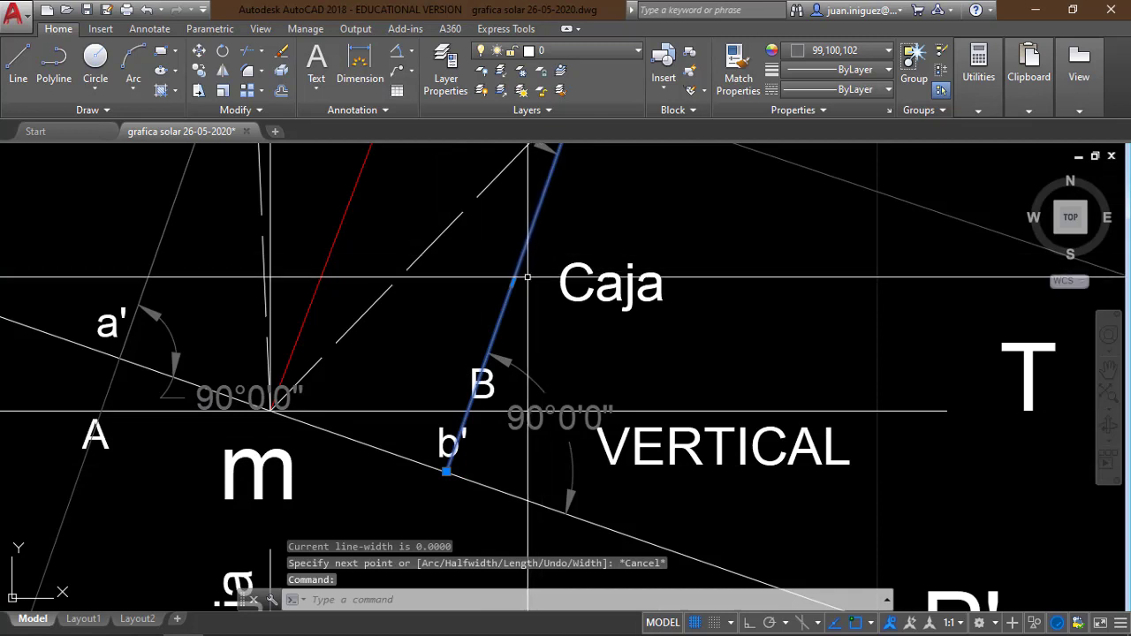
key("Delete")
scroll(511, 313, "down", 2)
type("pl")
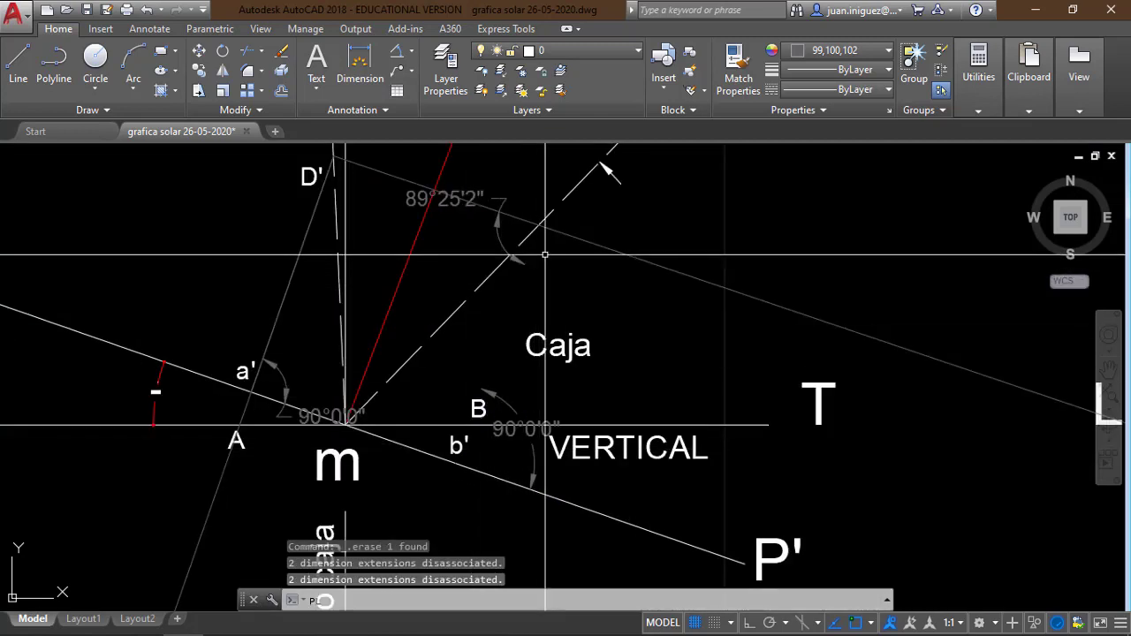
key("Return")
left_click(539, 226)
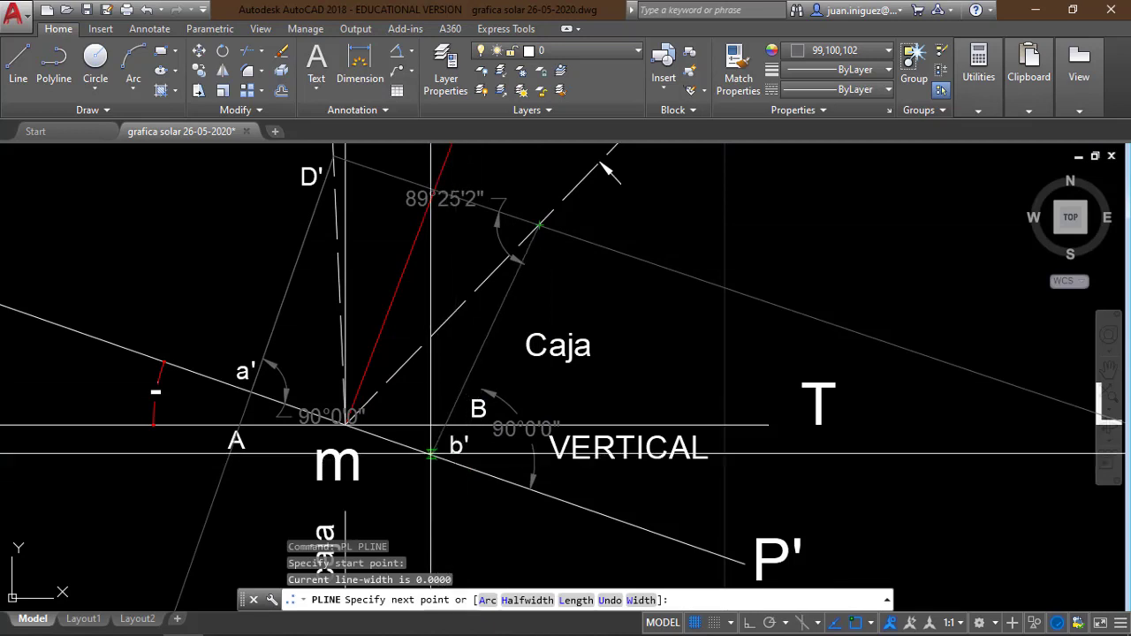
key("Escape")
- Copy the D'–a' side line from D' to the point where the box's upper line crosses the dashed F line
left_click(300, 253)
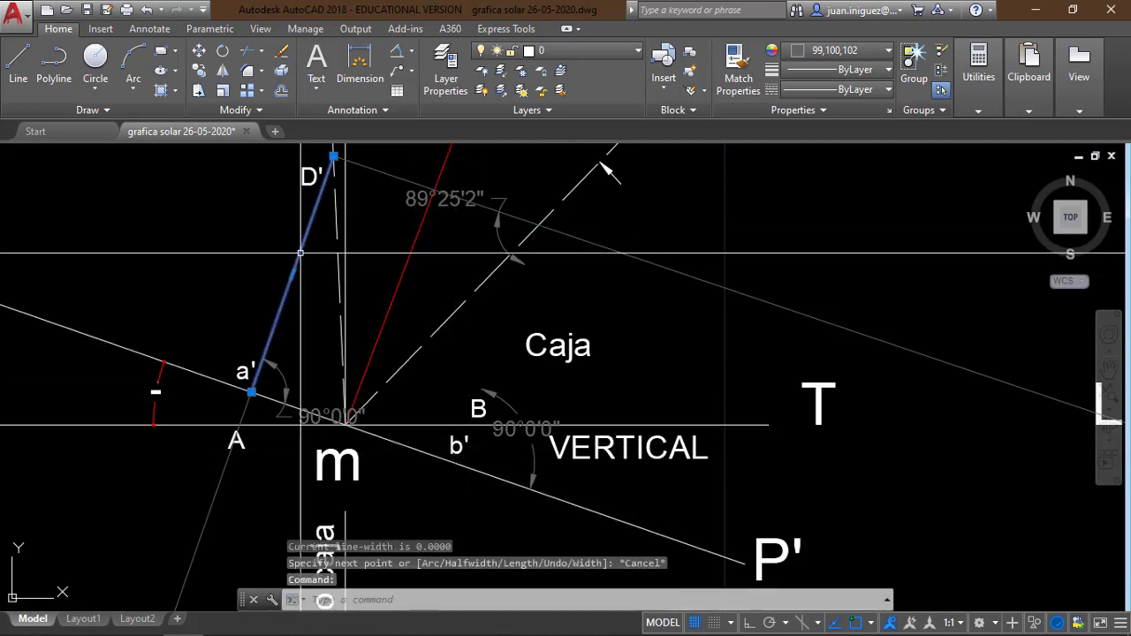
type("cp")
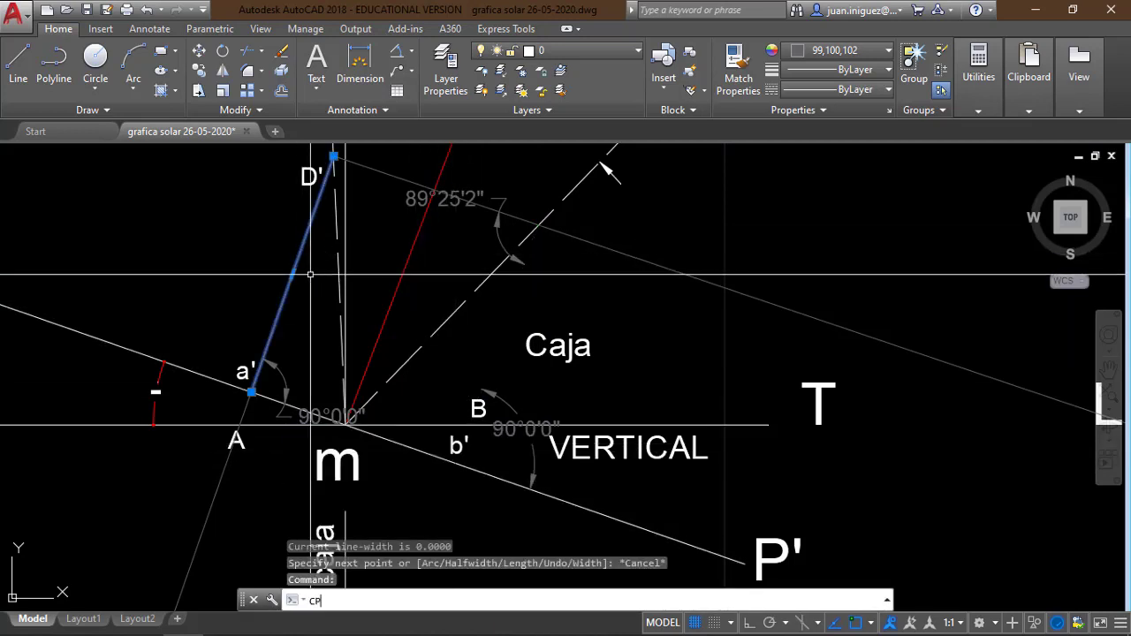
key("Return")
left_click(333, 156)
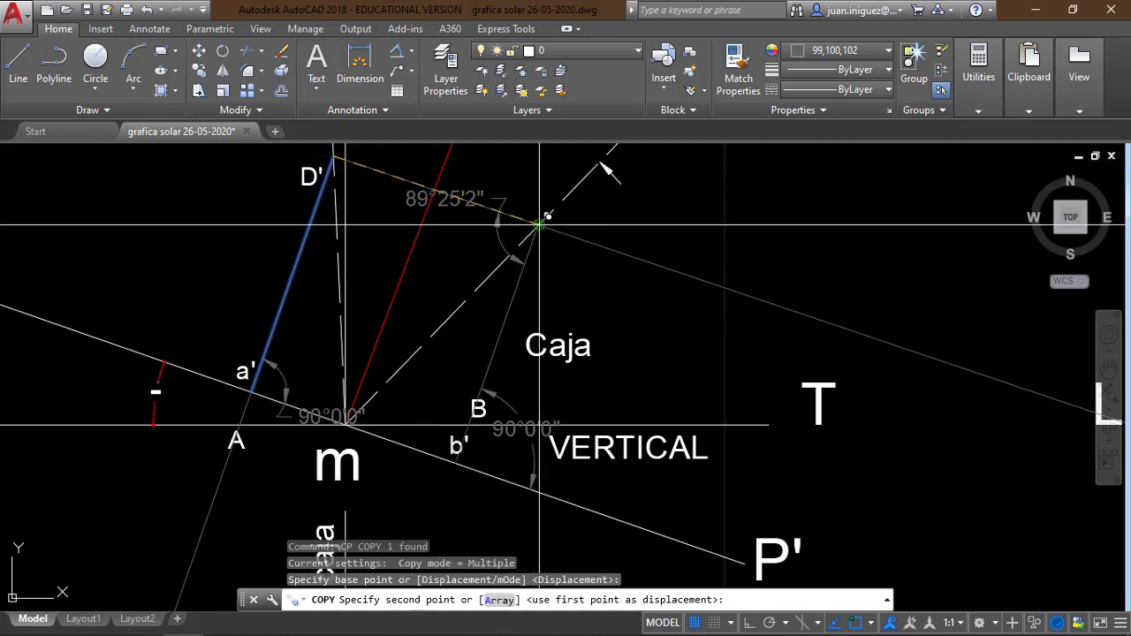
left_click(536, 228)
key("Escape")
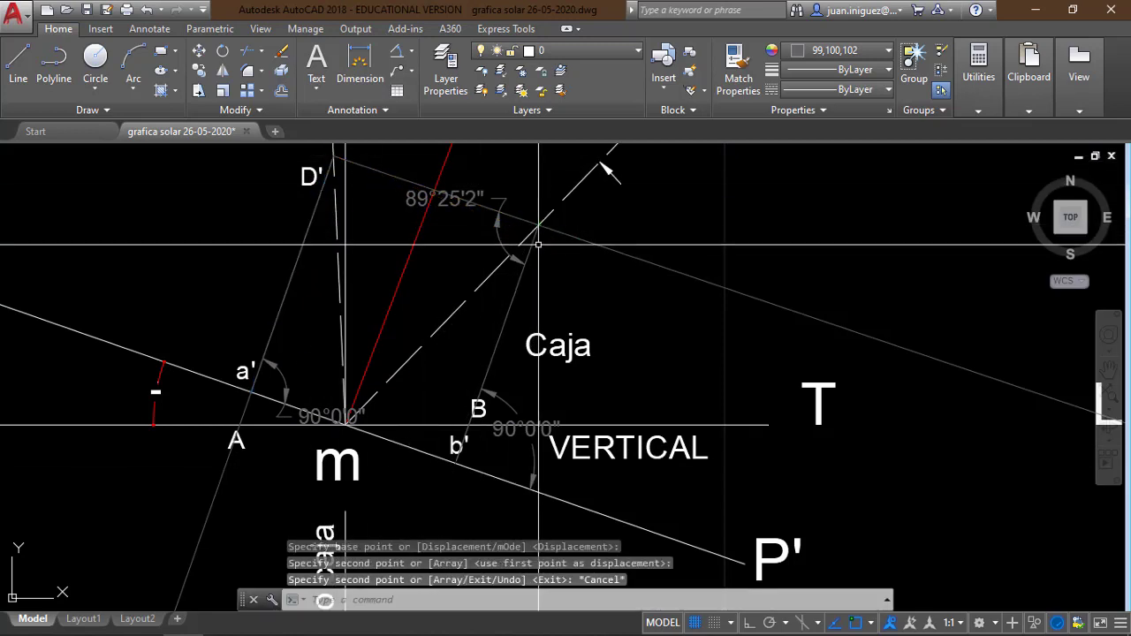
- Try another angular dimension at the box corner on the F line, and erase the existing angular dimension there
left_click(396, 54)
left_click(523, 218)
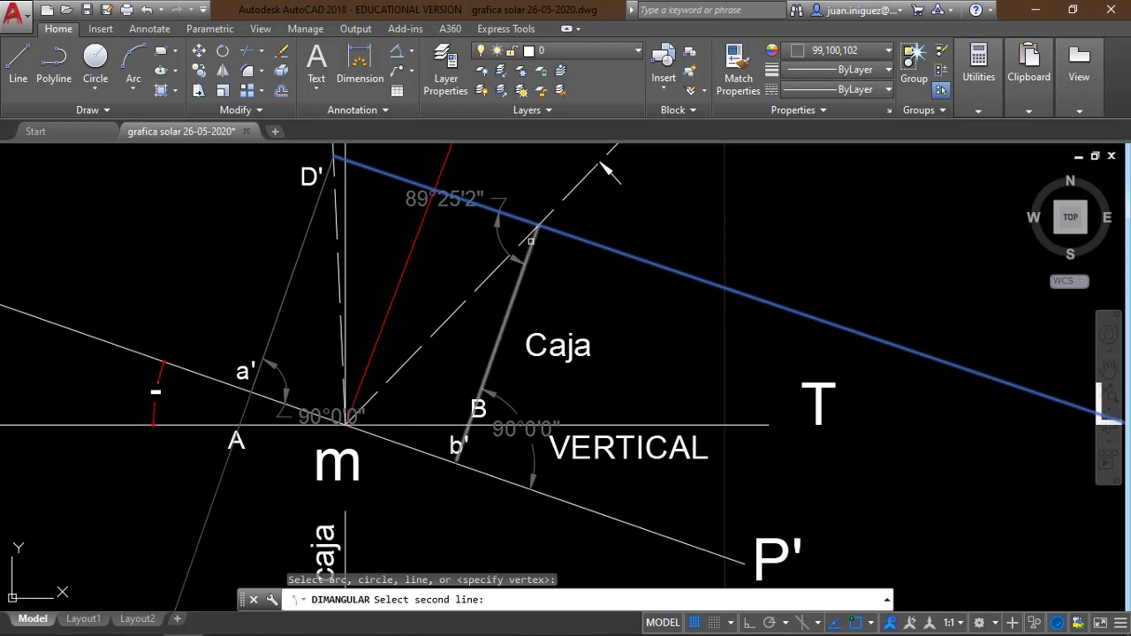
left_click(530, 240)
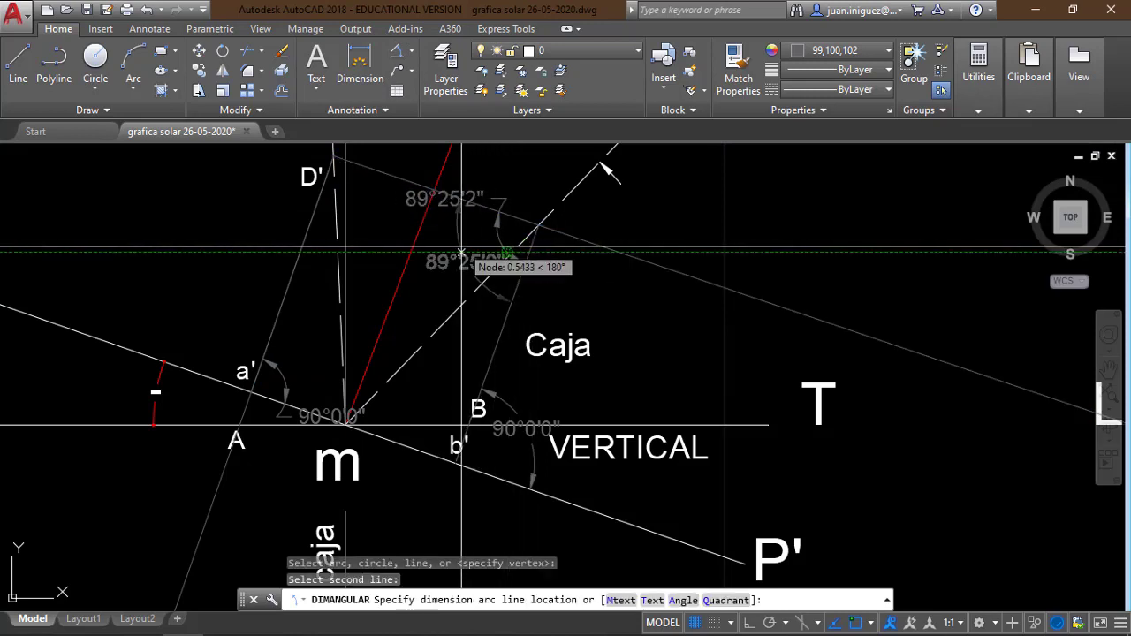
key("Escape")
left_click(501, 237)
key("Delete")
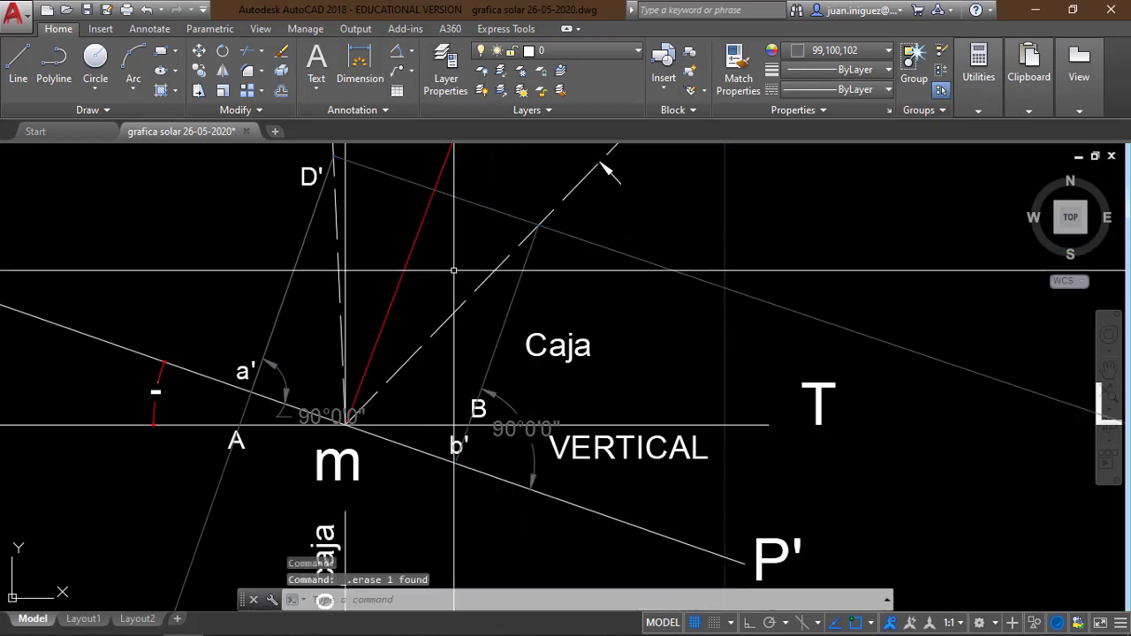
- Dimension the angle at D' between the D'–a' side line and the box's upper line
left_click(395, 55)
left_click(379, 168)
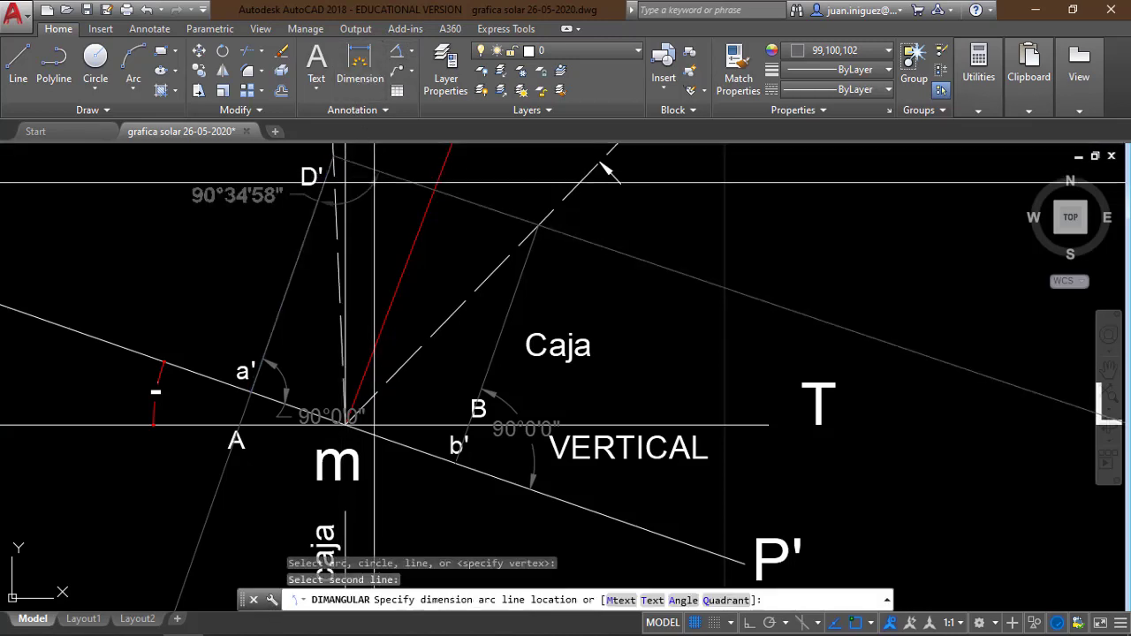
left_click(377, 194)
scroll(484, 354, "down", 6)
key("Escape")
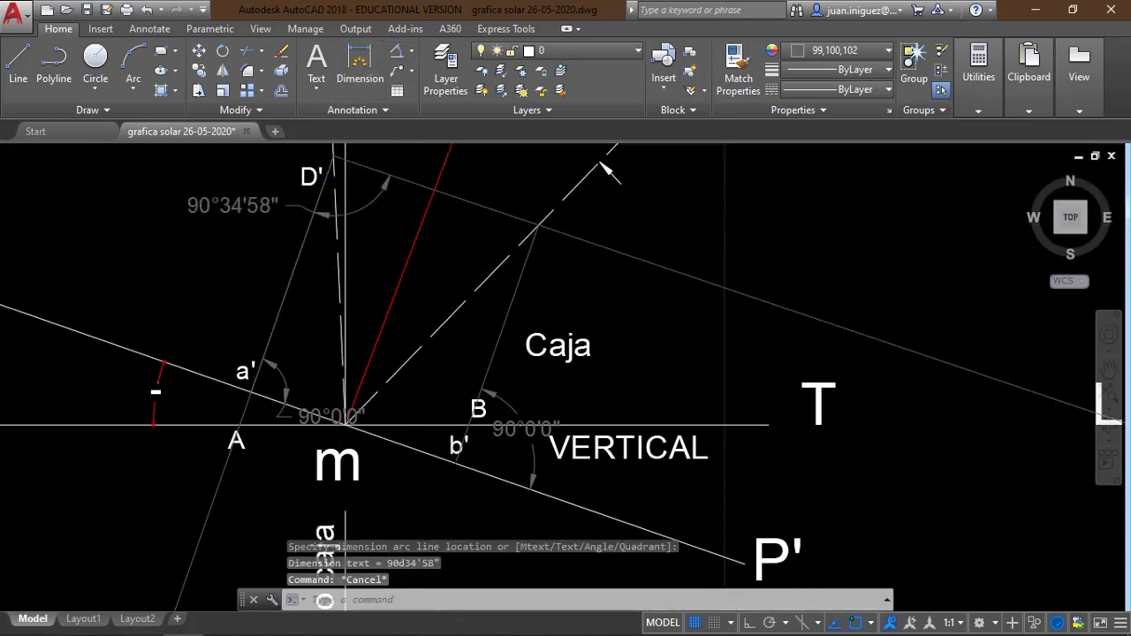
- Draw an L-shaped polyline with Ortho on in the empty area above the row of figures, with one vertical and one horizontal segment
scroll(508, 411, "down", 5)
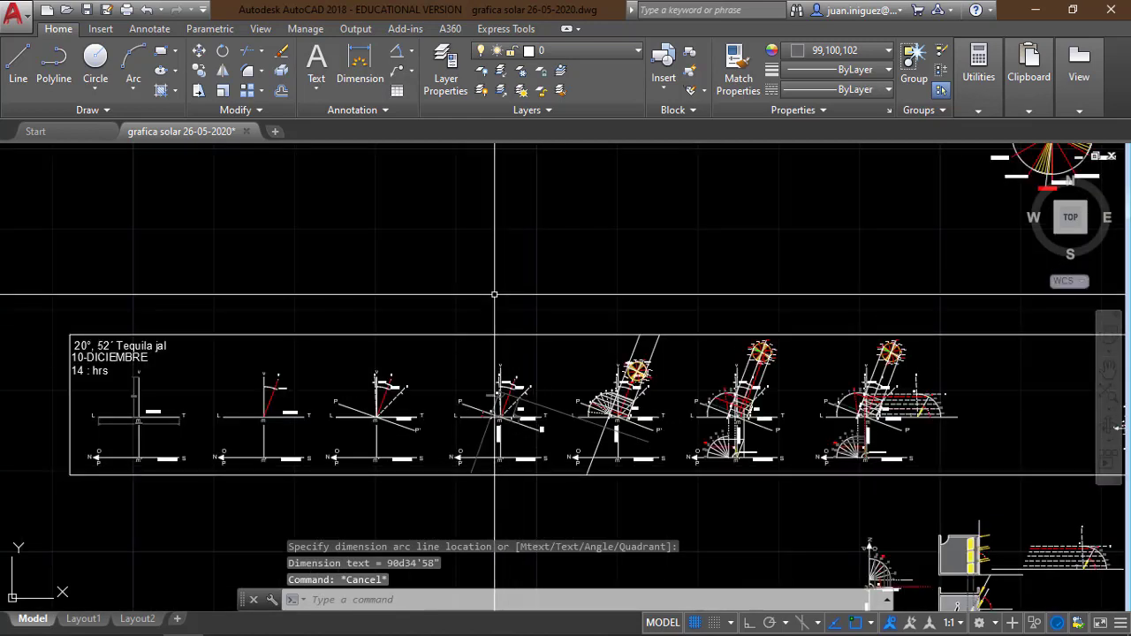
scroll(493, 286, "up", 3)
type("PL")
key("Return")
left_click(453, 307)
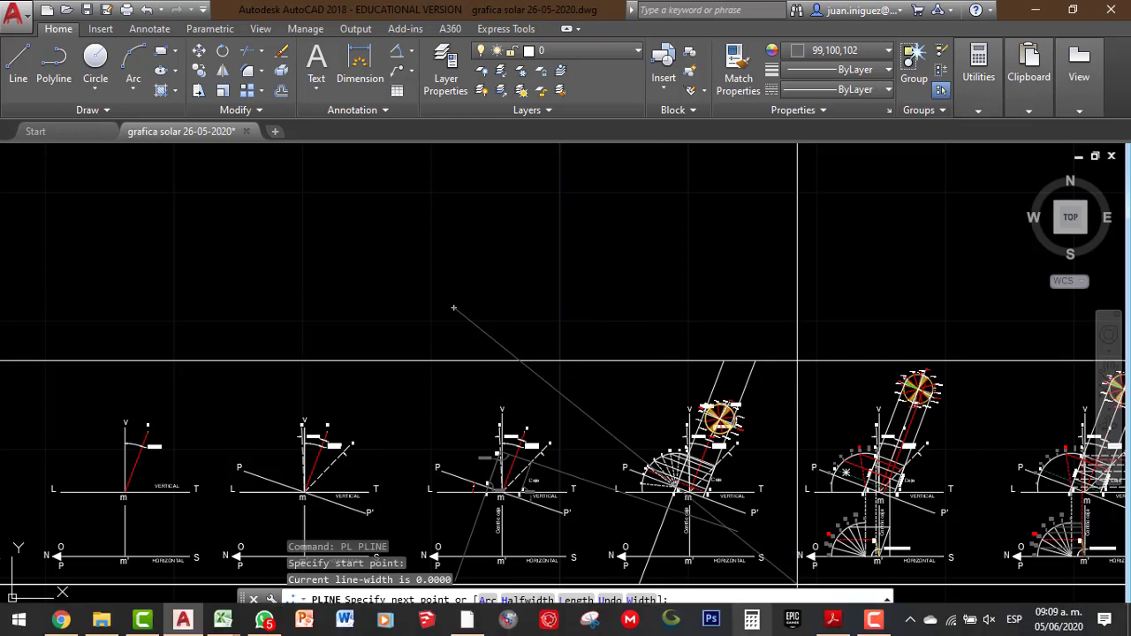
left_click(748, 623)
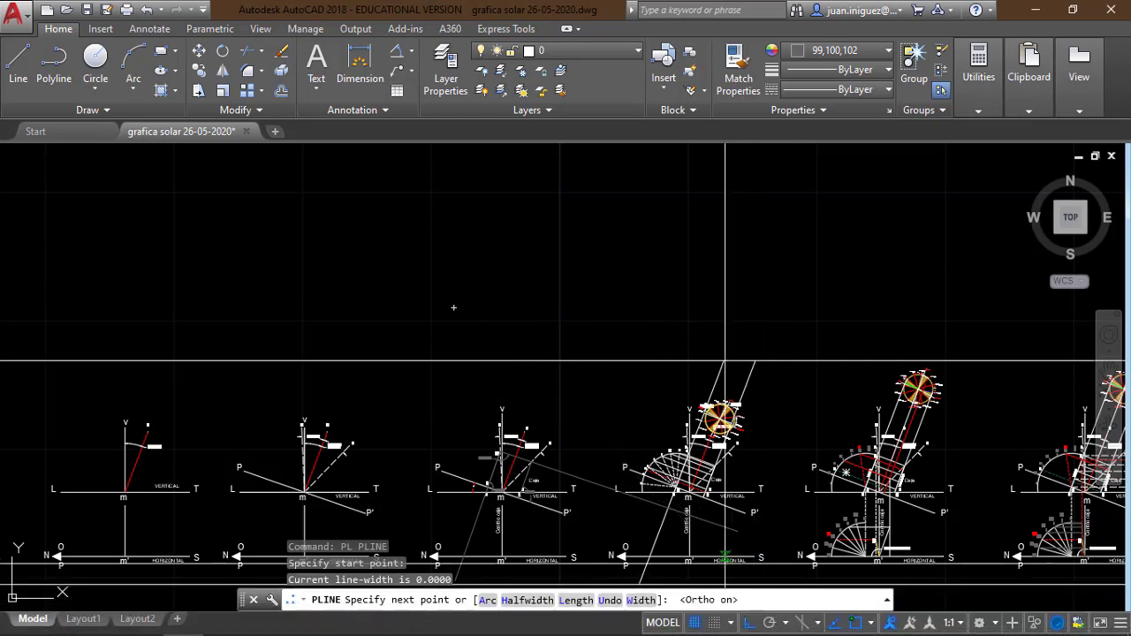
left_click(453, 215)
left_click(639, 215)
key("Escape")
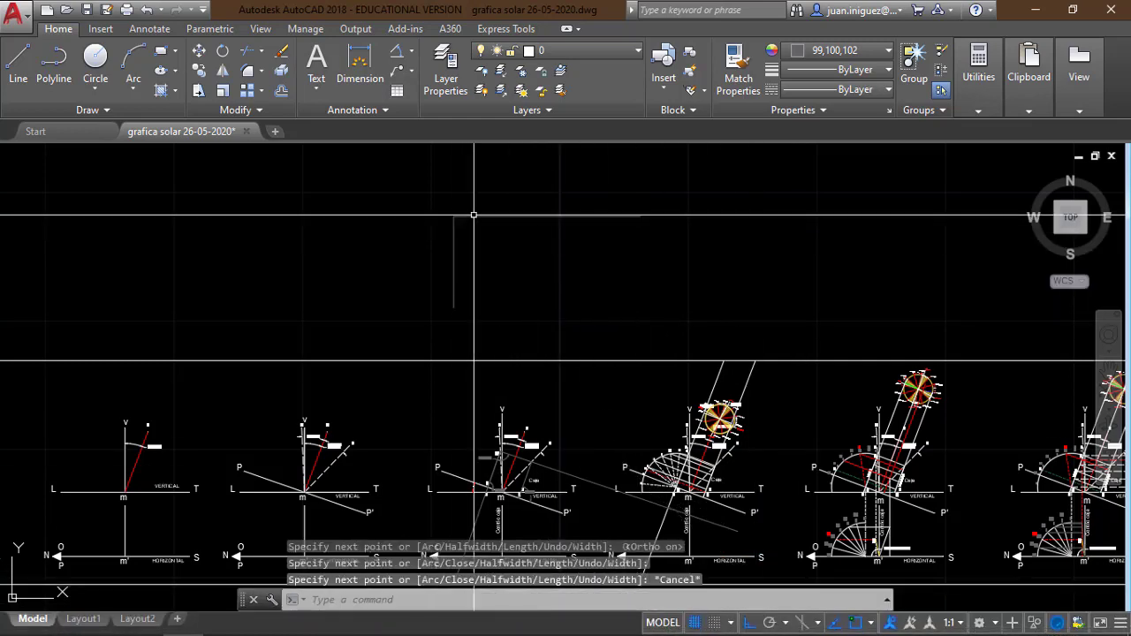
- Dimension the angle between the horizontal and vertical segments of the L-shaped polyline above the figures
left_click(397, 51)
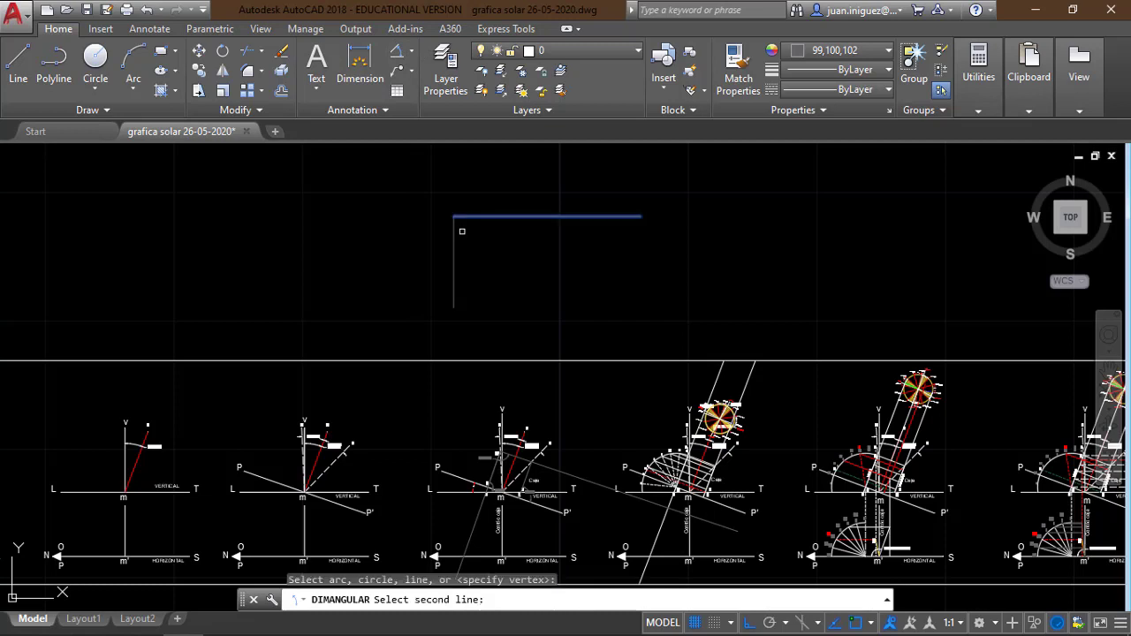
left_click(454, 234)
left_click(468, 241)
scroll(475, 244, "up", 5)
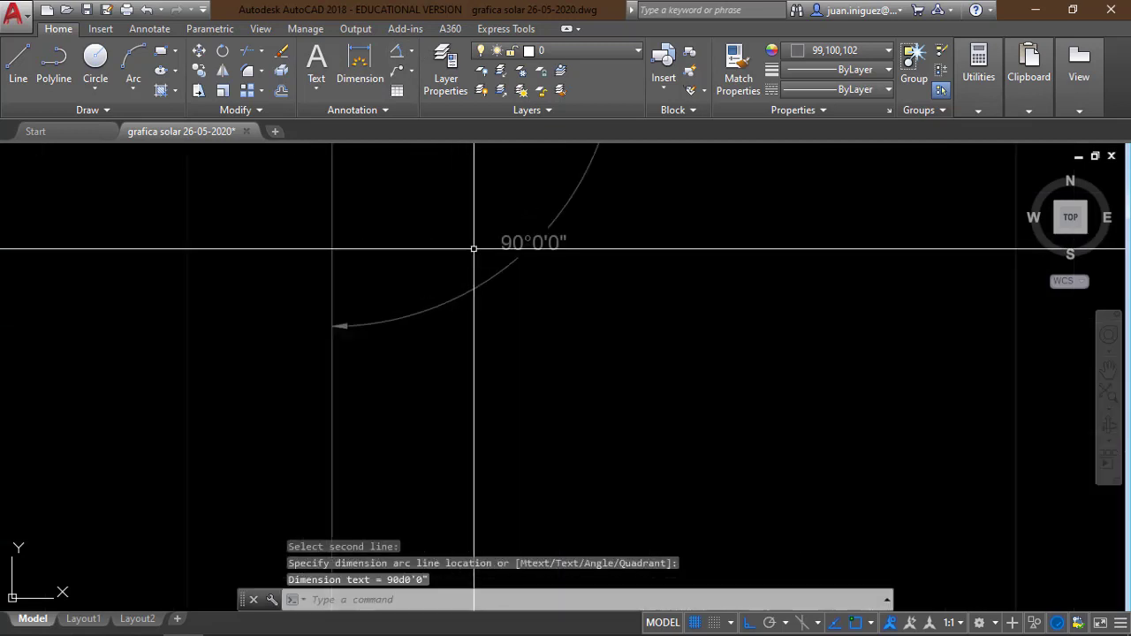
scroll(471, 207, "down", 3)
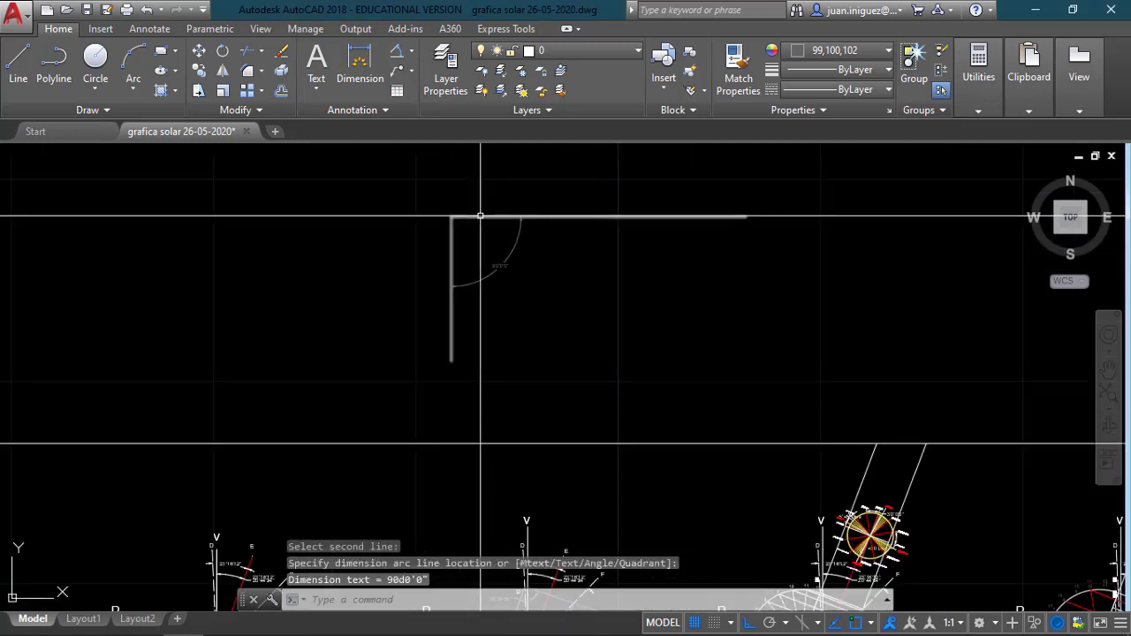
- Copy the L-shaped polyline from its corner above the figures to point D' of the box figure
left_click(479, 217)
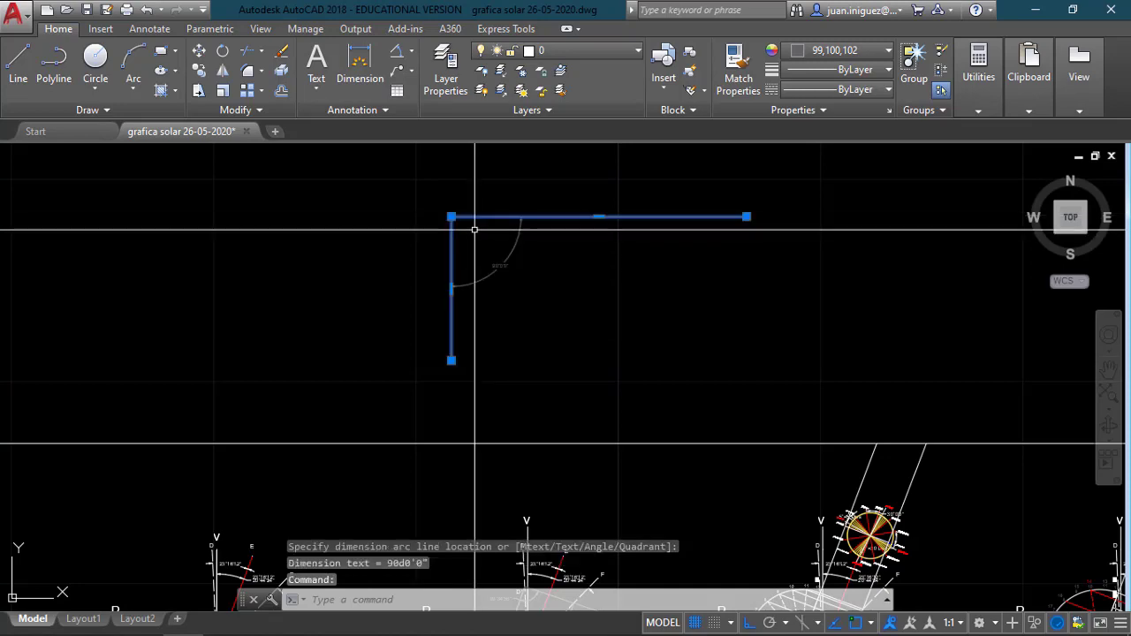
type("cp")
key("Return")
left_click(452, 217)
scroll(475, 207, "down", 3)
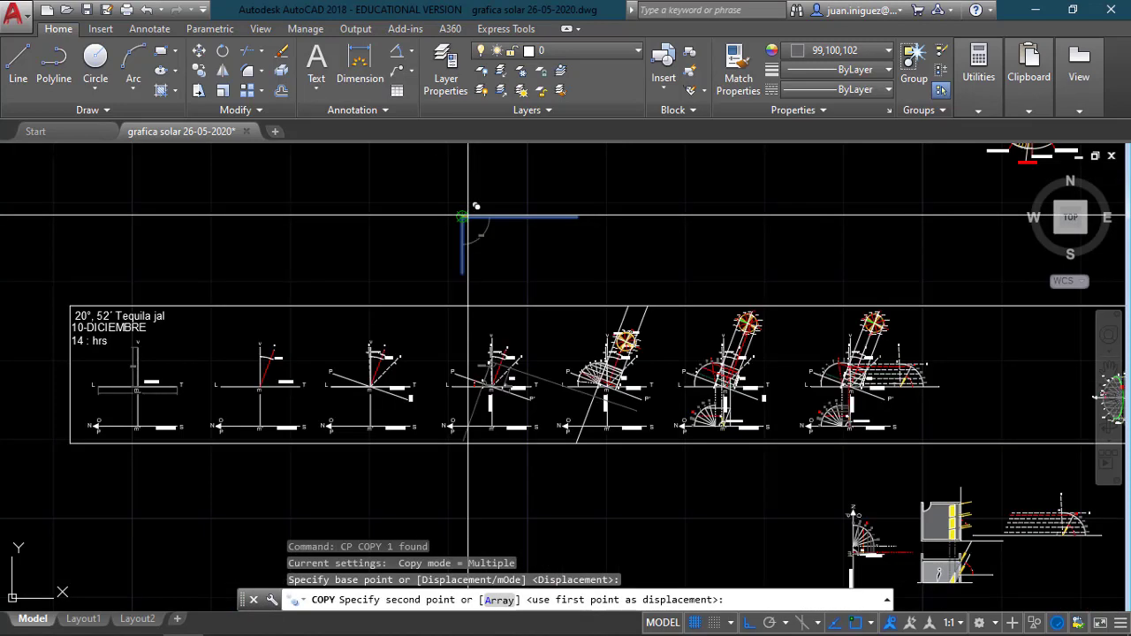
scroll(464, 217, "up", 8)
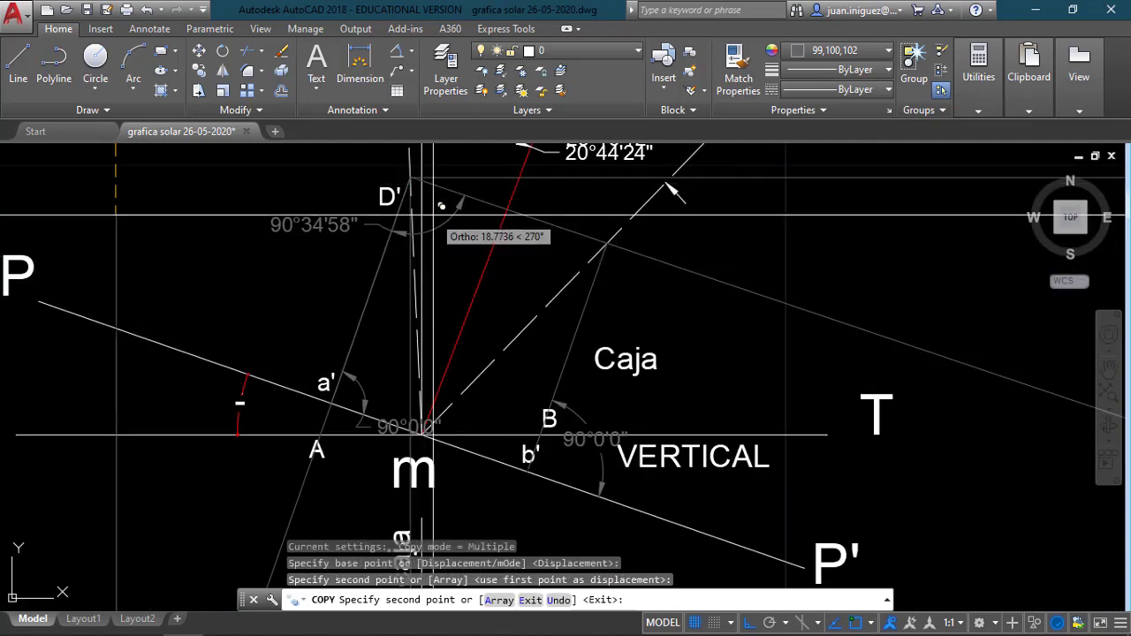
left_click(413, 178)
key("Escape")
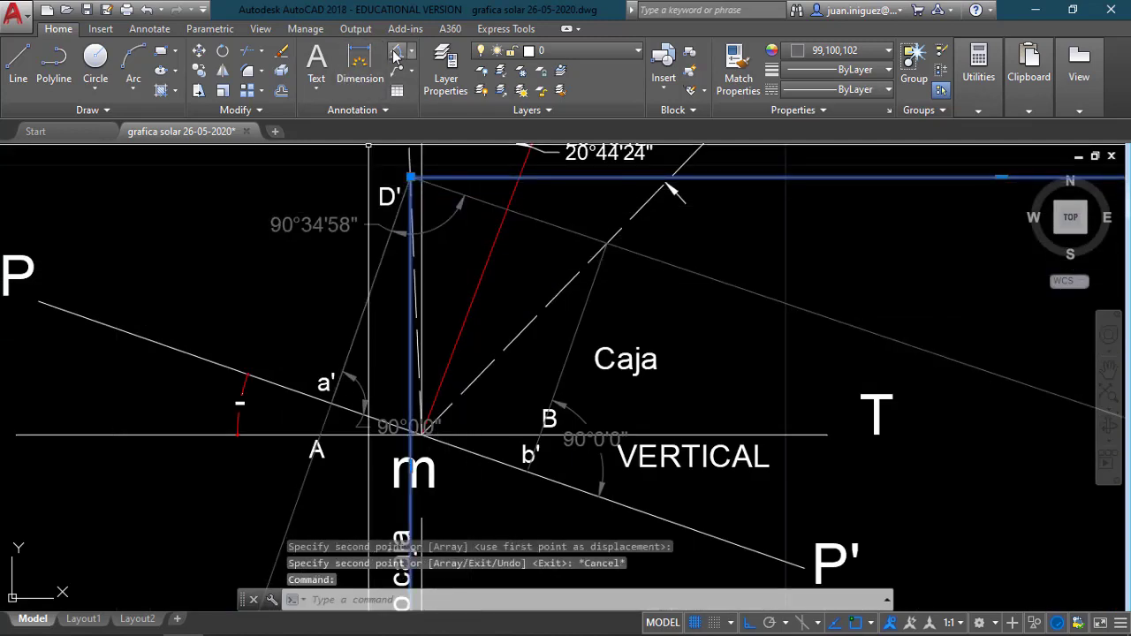
left_click(223, 51)
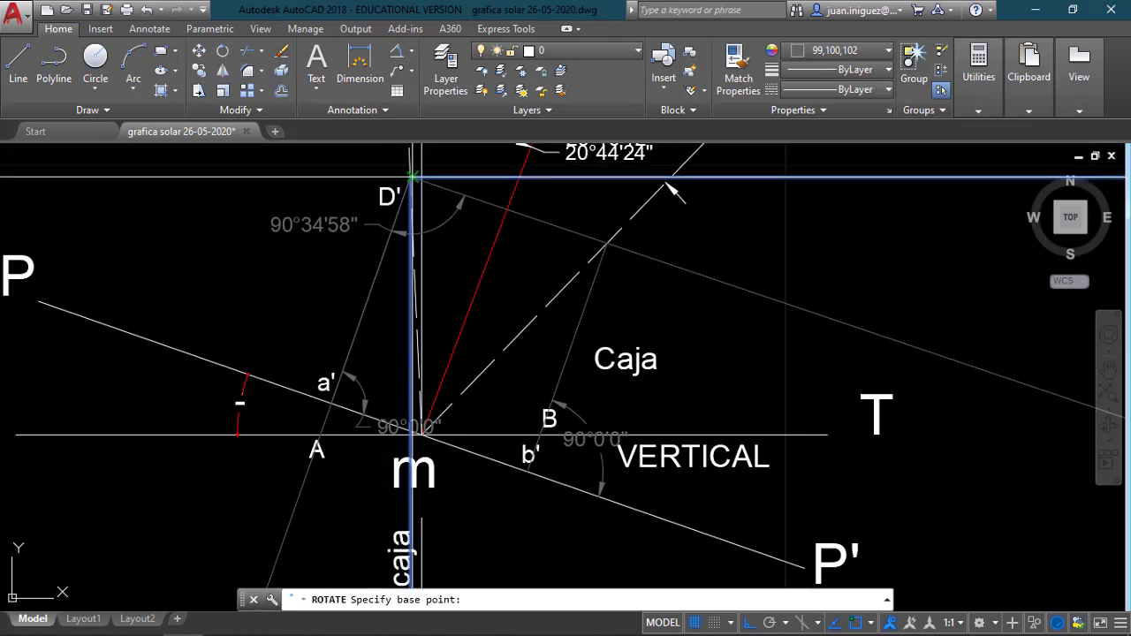
scroll(409, 184, "up", 5)
scroll(409, 184, "up", 5)
key("Escape")
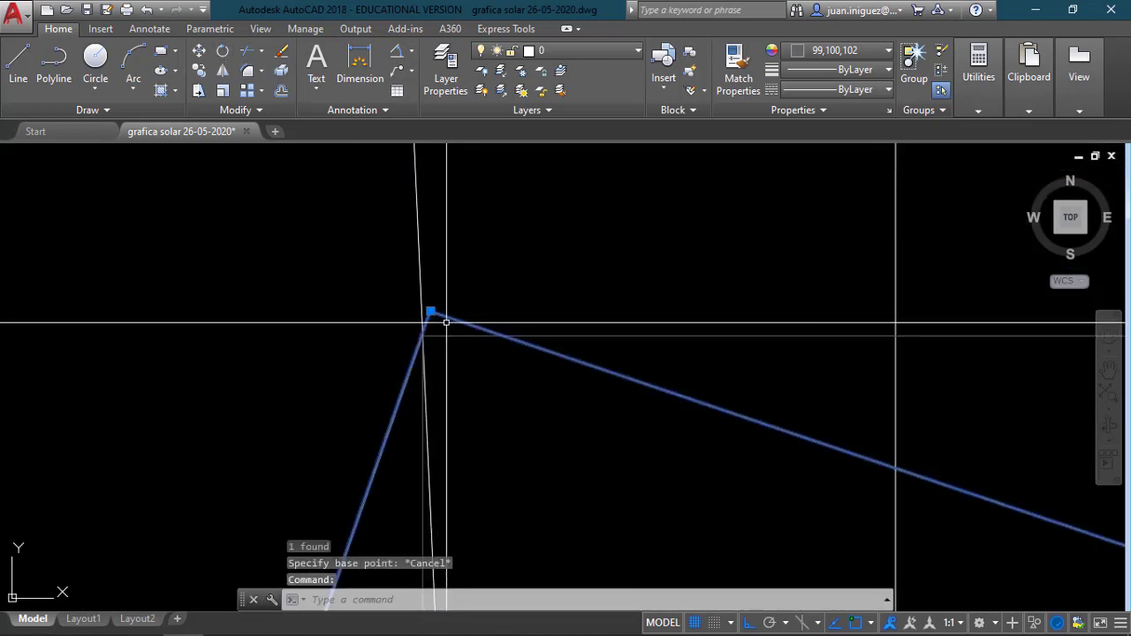
- Move the inclined box polyline by its upper corner onto the corner of the L-shaped copy at D'
type("m")
key("Return")
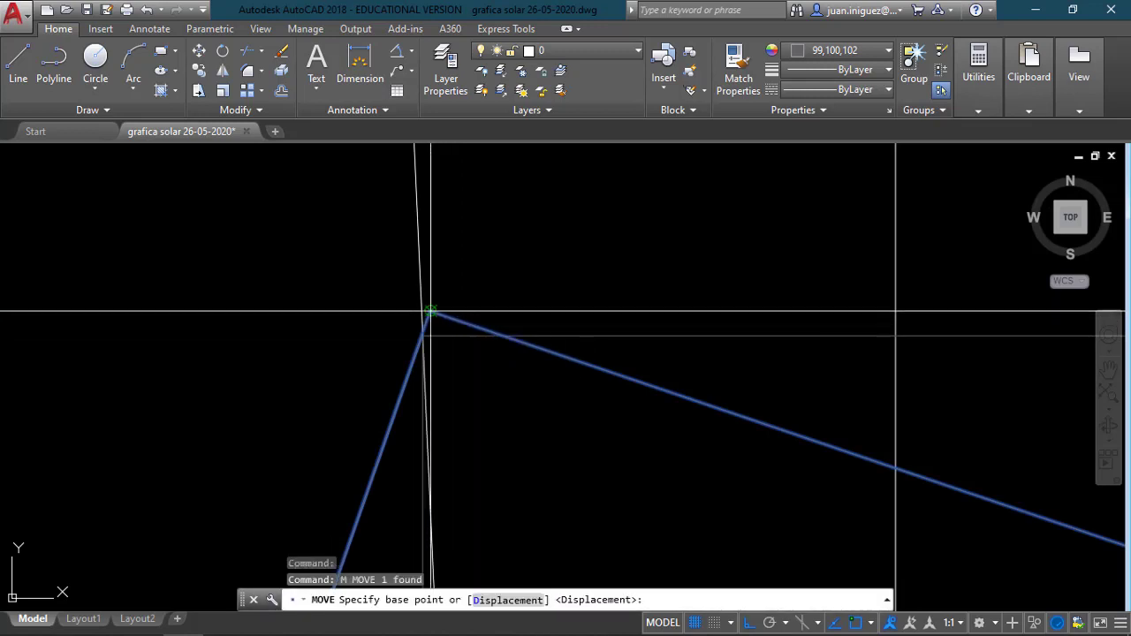
left_click(430, 311)
scroll(446, 310, "up", 1)
scroll(433, 336, "up", 4)
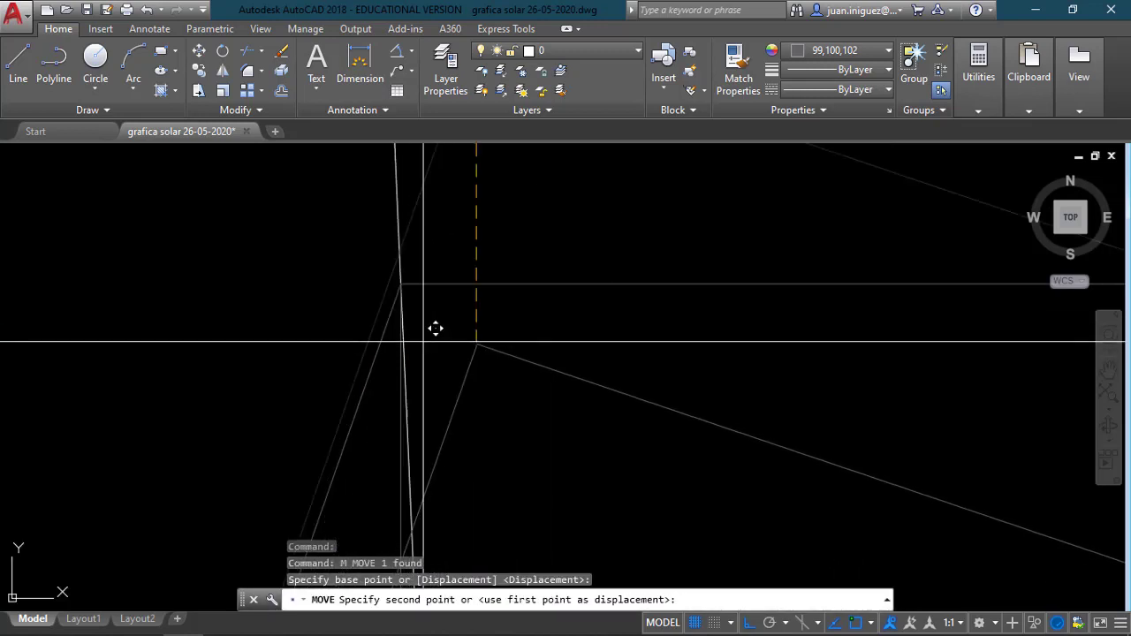
left_click(402, 283)
scroll(372, 319, "up", 3)
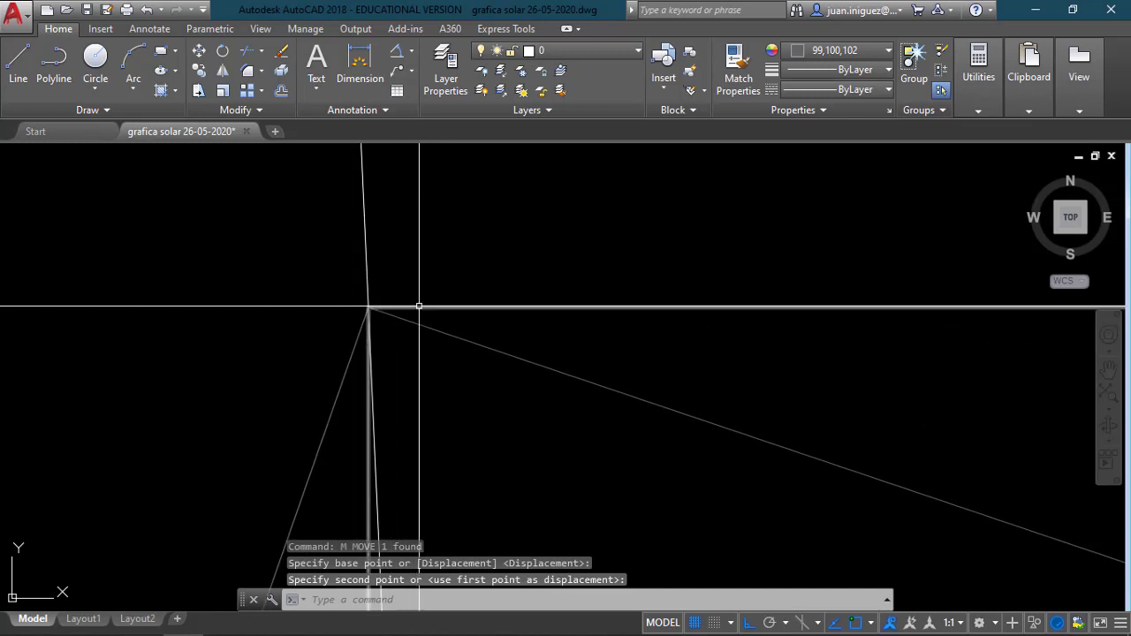
- Rotate the L-shaped copy about D' with the Reference option, turning its vertical leg onto the D'–a' side line
left_click(419, 305)
scroll(407, 283, "down", 5)
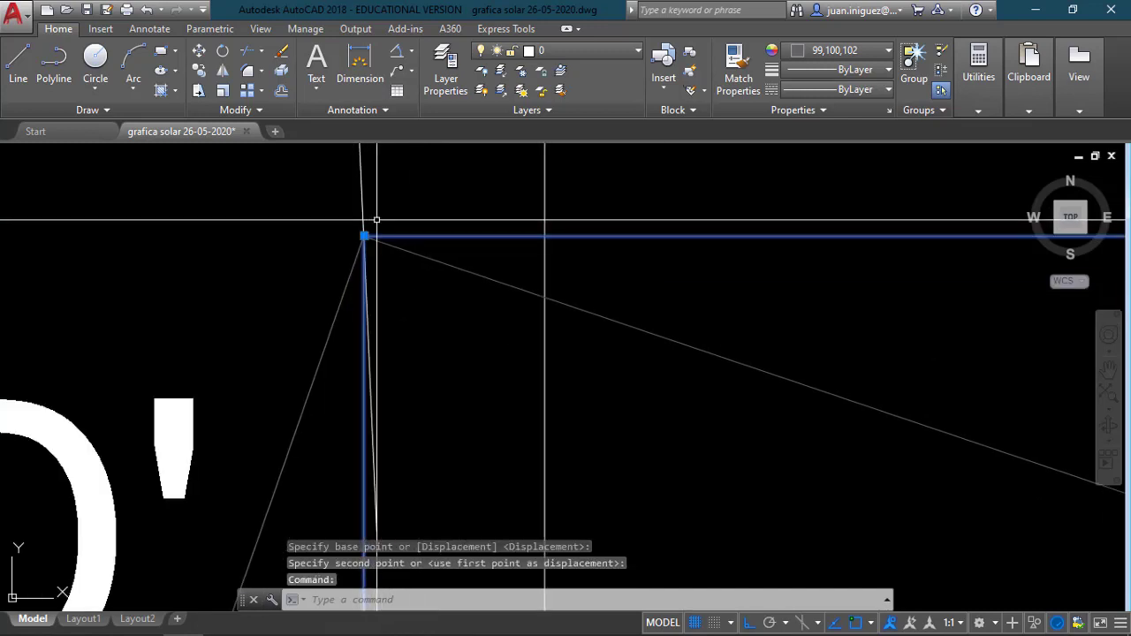
scroll(389, 239, "down", 2)
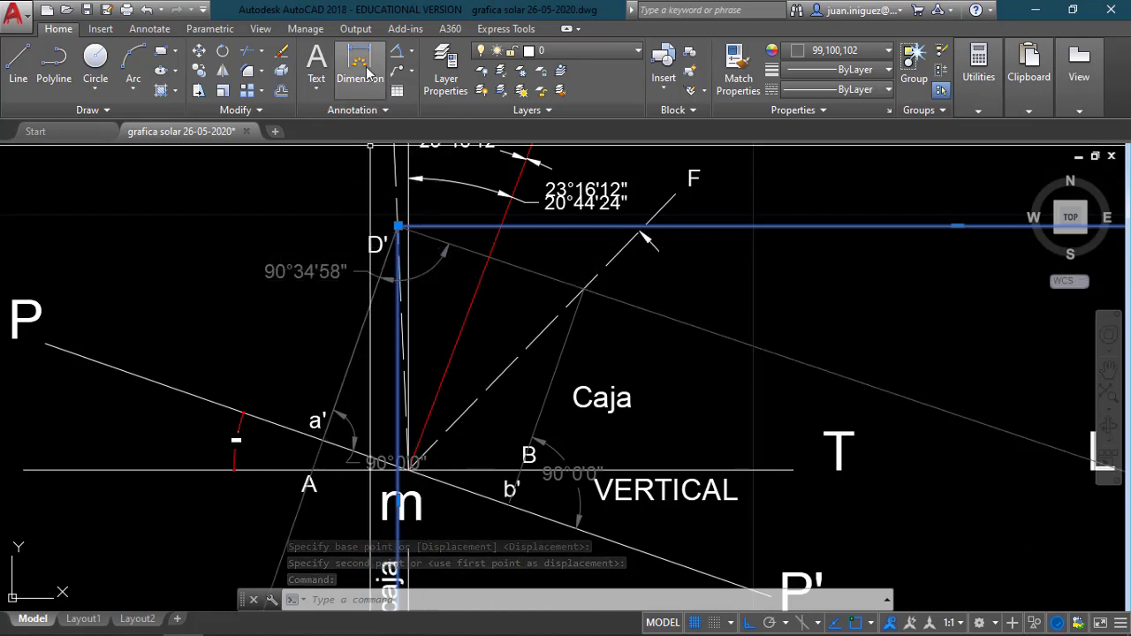
left_click(224, 53)
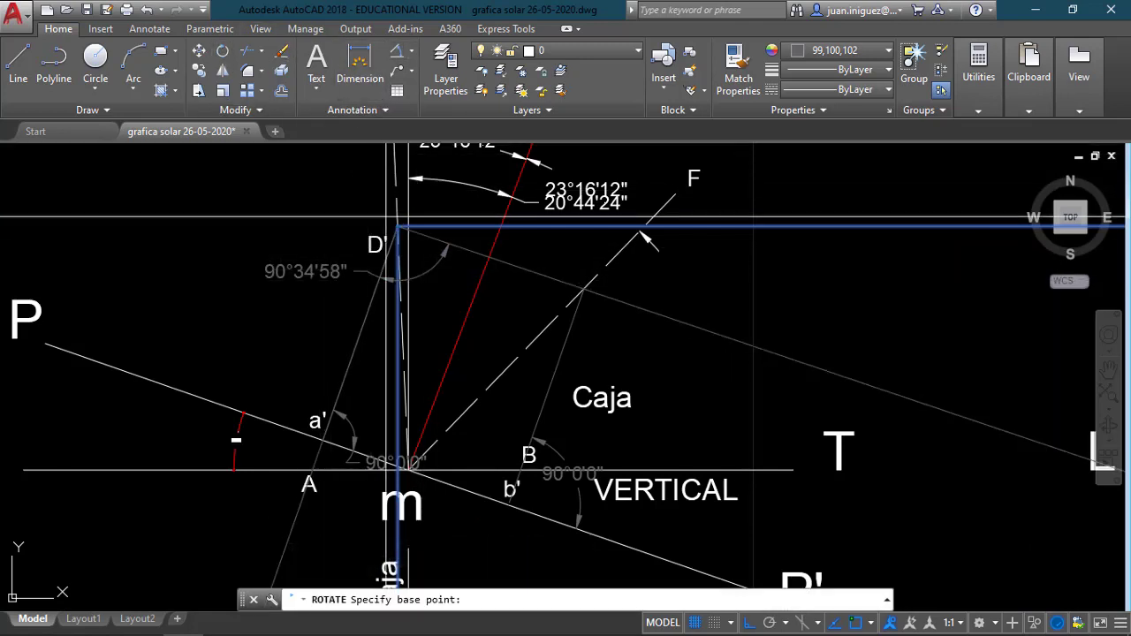
left_click(400, 226)
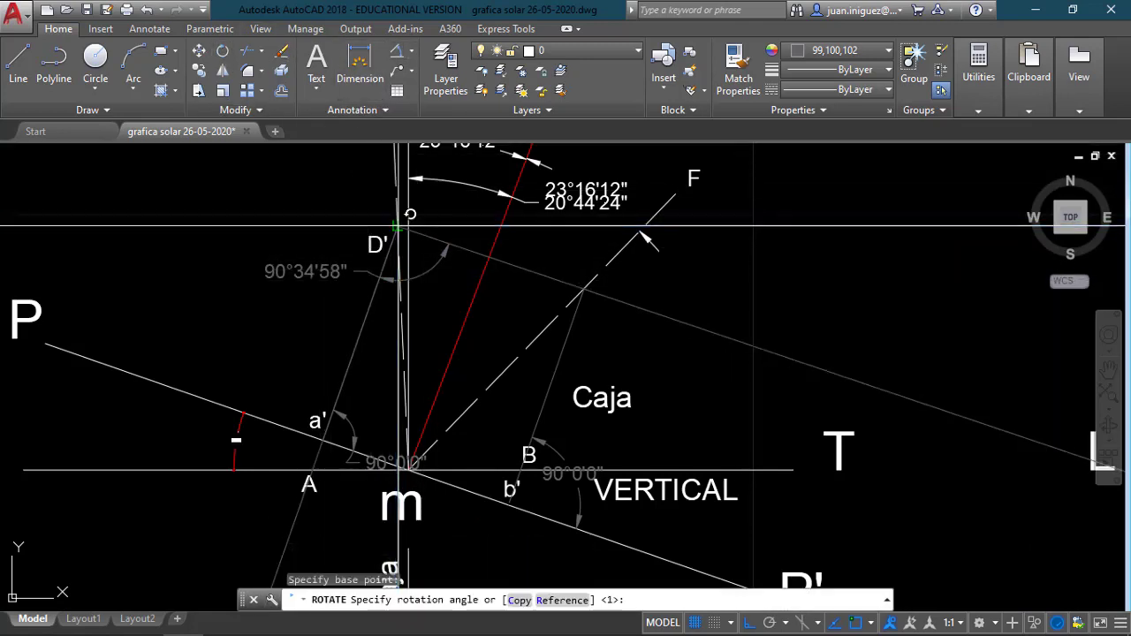
left_click(574, 600)
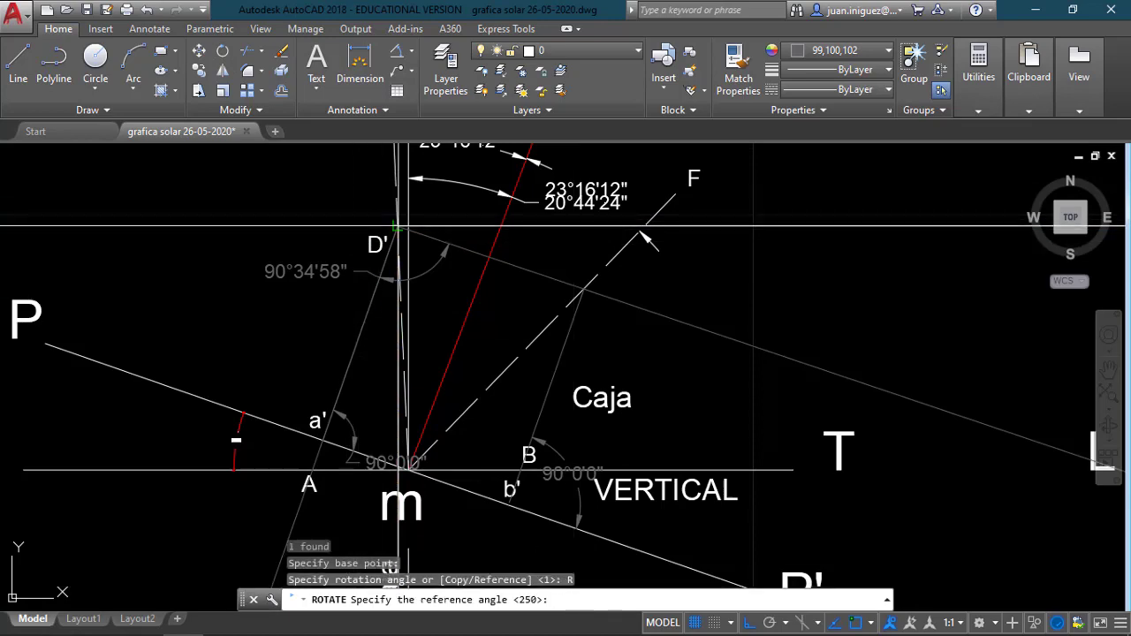
scroll(408, 225, "up", 5)
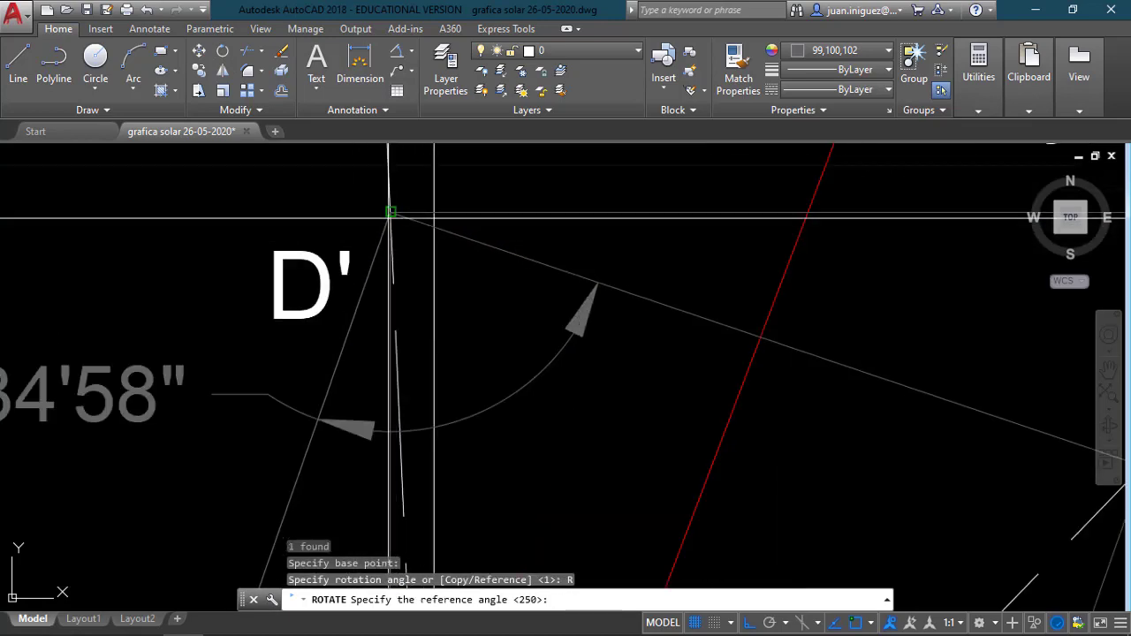
scroll(390, 212, "down", 5)
scroll(412, 488, "up", 7)
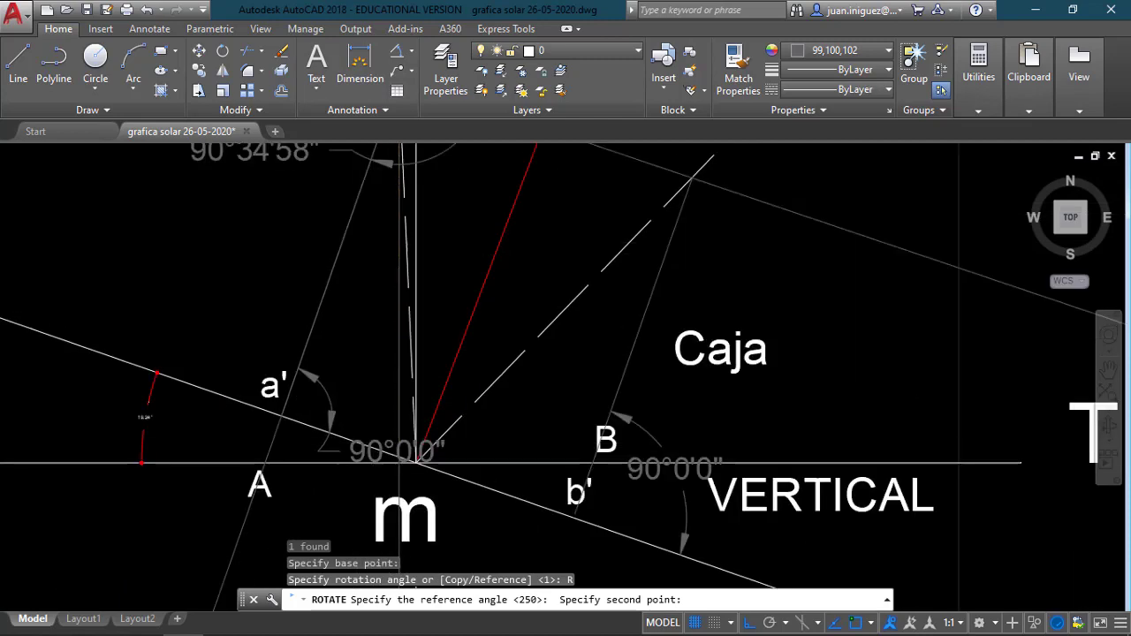
scroll(413, 488, "up", 4)
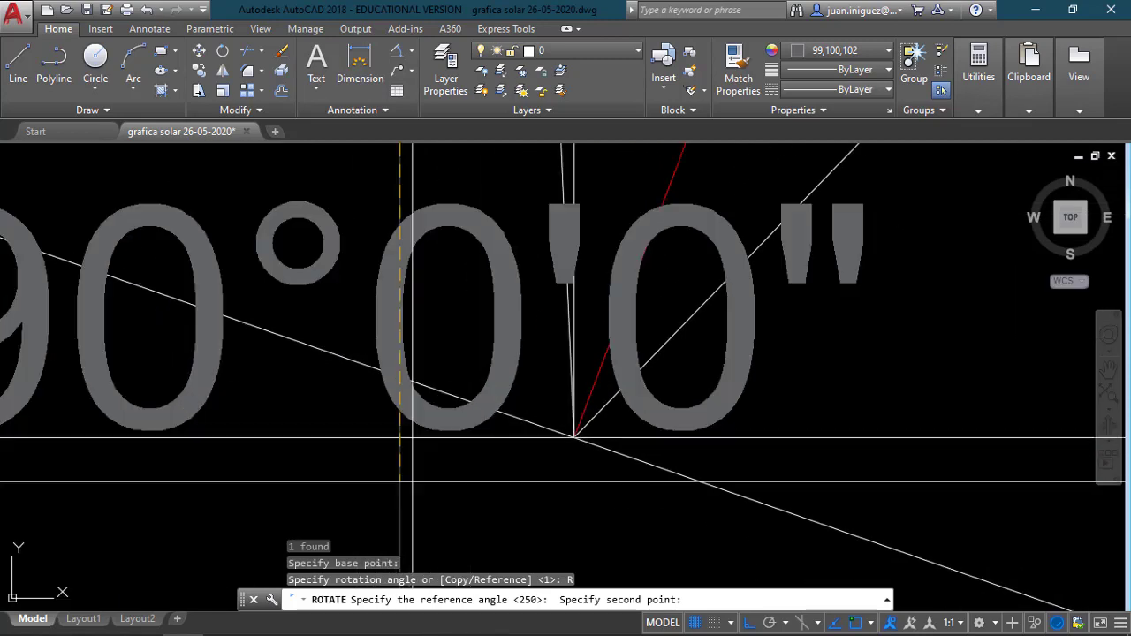
left_click(400, 378)
scroll(250, 323, "down", 4)
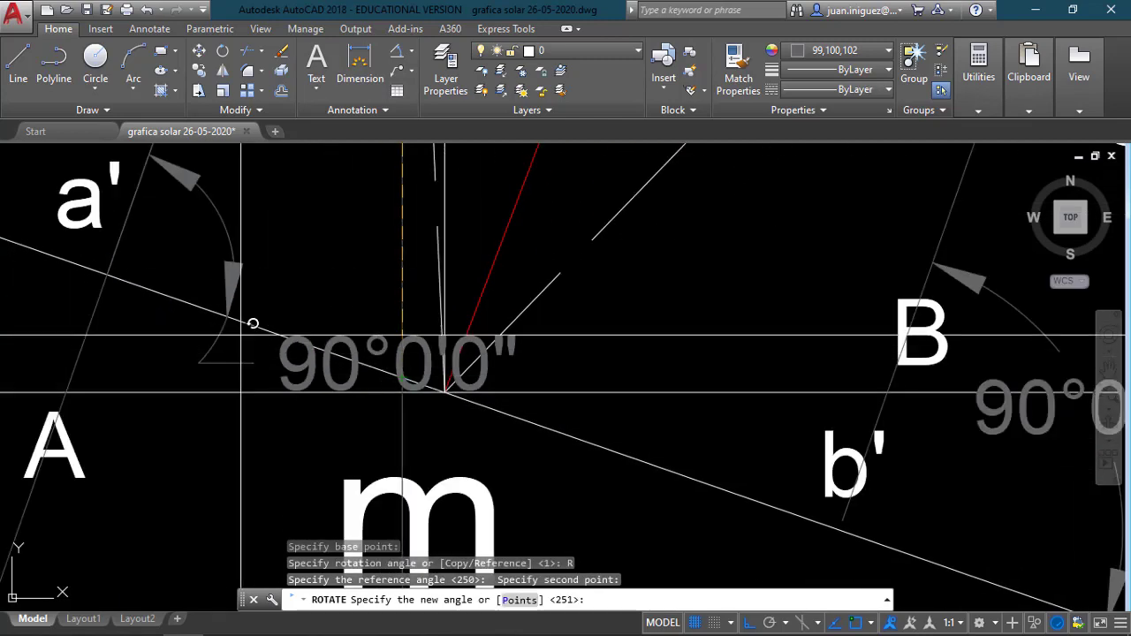
scroll(133, 260, "down", 2)
left_click(128, 266)
scroll(285, 444, "down", 5)
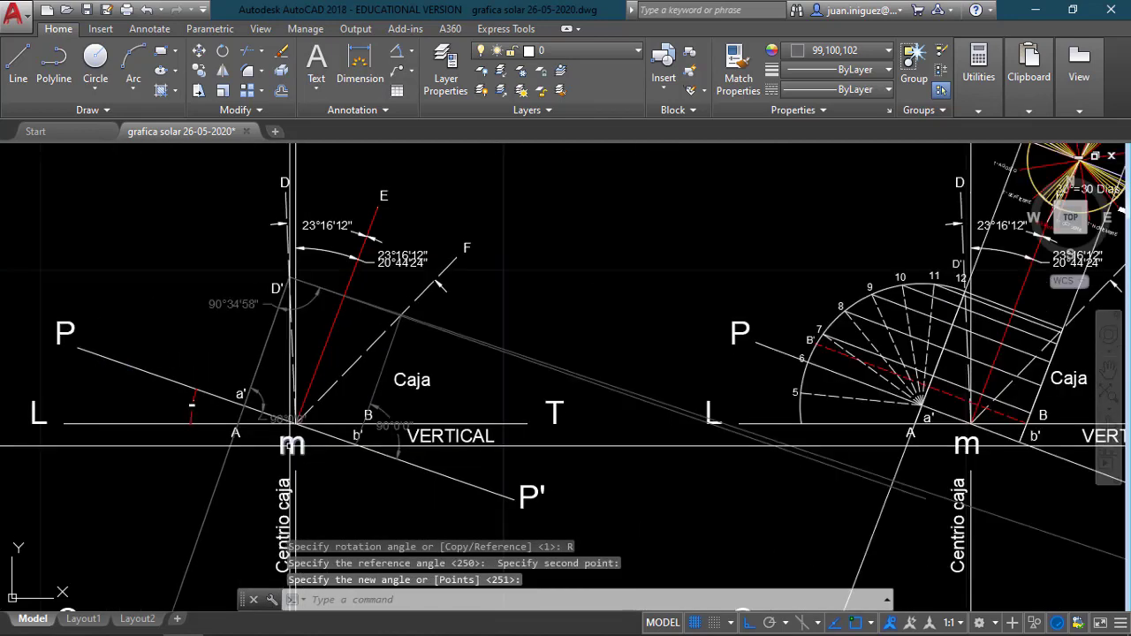
- Erase the original inclined box polyline that runs slightly off the rotated L-shaped copy
scroll(568, 377, "up", 2)
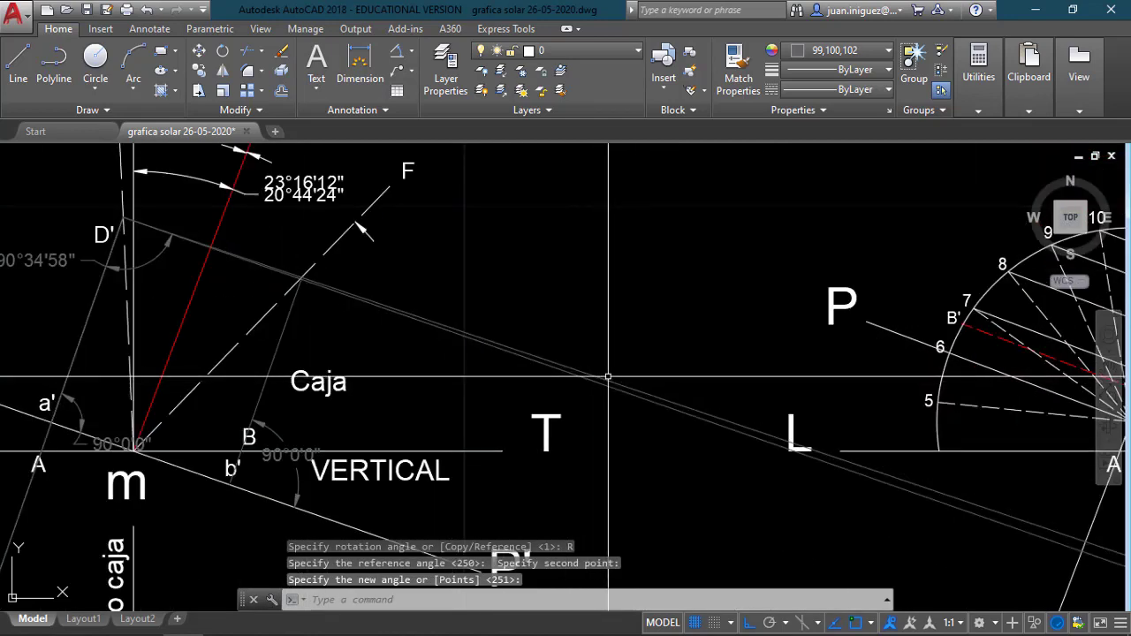
left_click(487, 346)
left_click(487, 346)
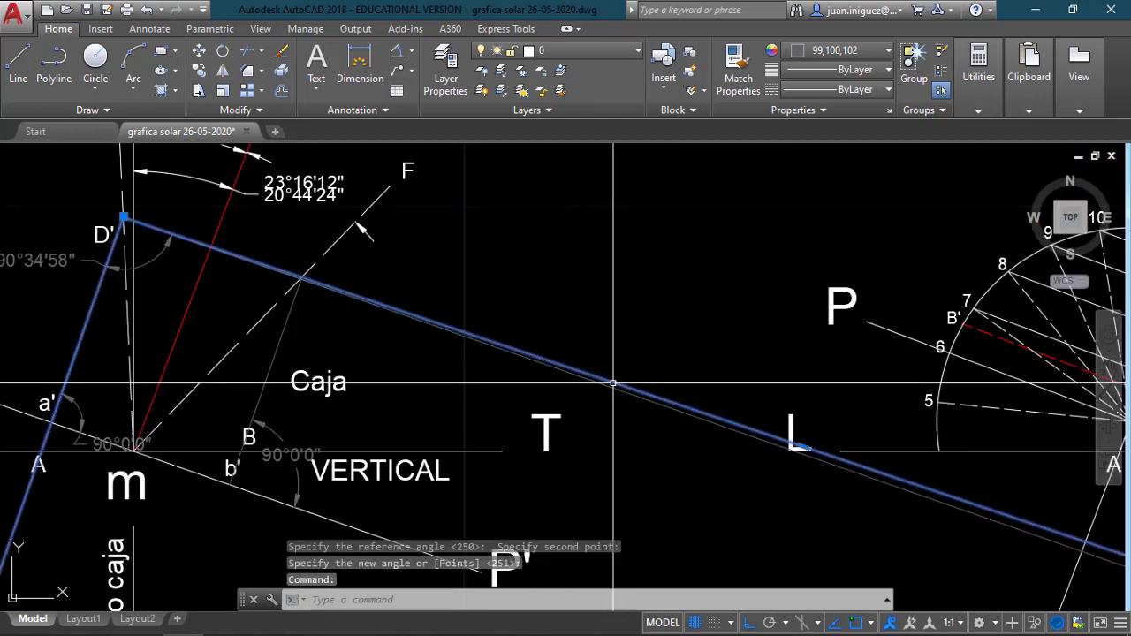
scroll(132, 240, "up", 8)
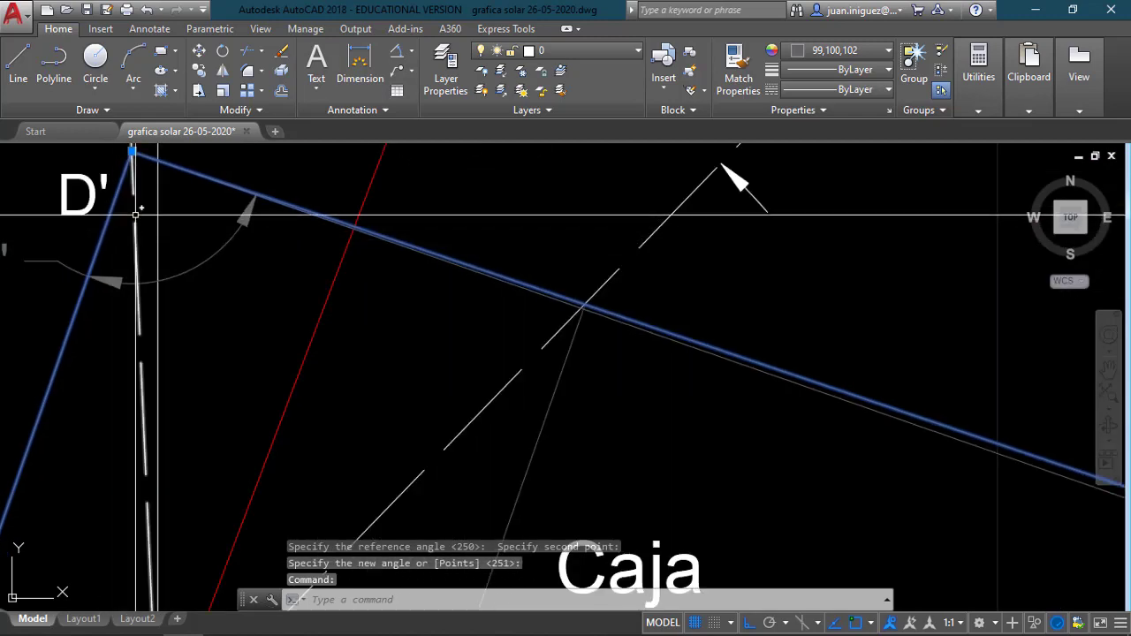
scroll(176, 166, "up", 2)
scroll(512, 252, "up", 3)
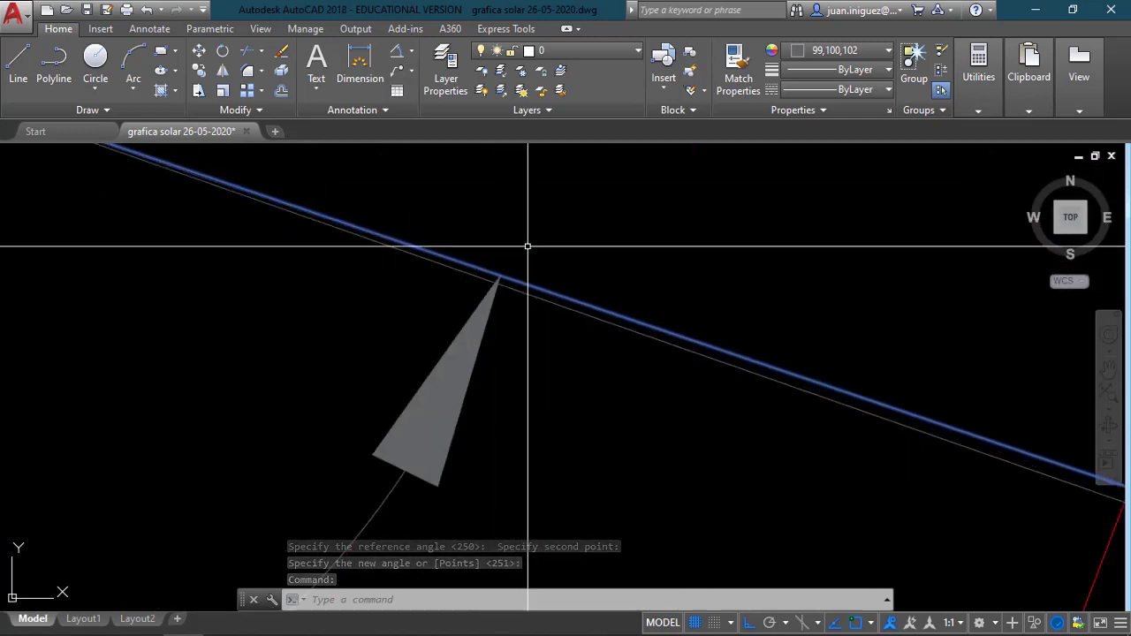
key("Delete")
- Erase the old angular dimension at the D' corner
left_click(480, 308)
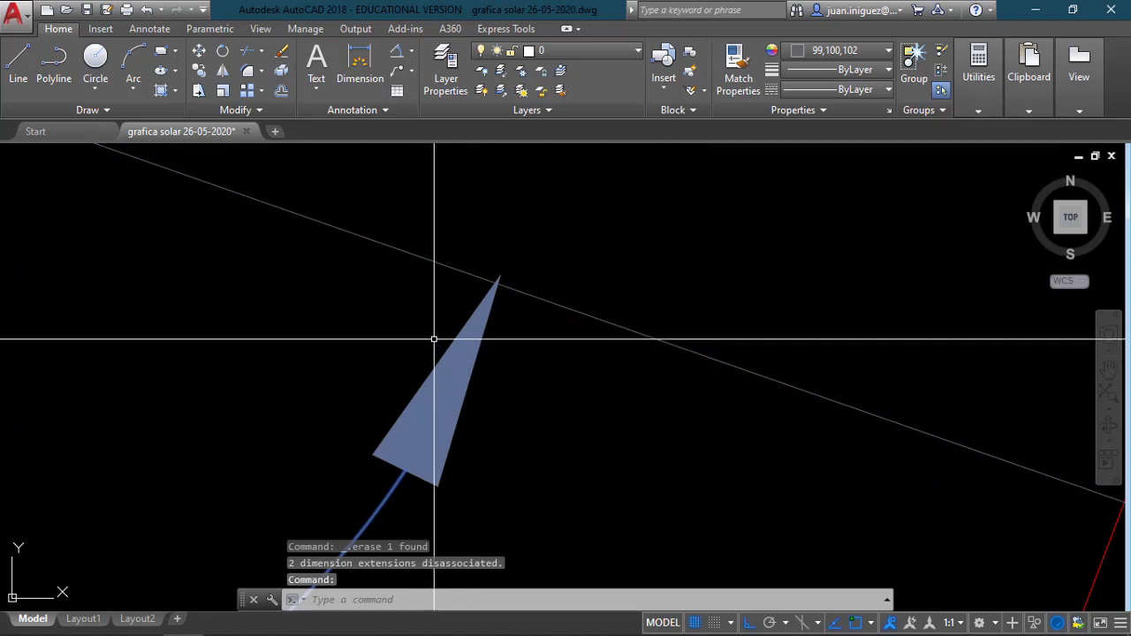
scroll(434, 336, "down", 6)
key("Delete")
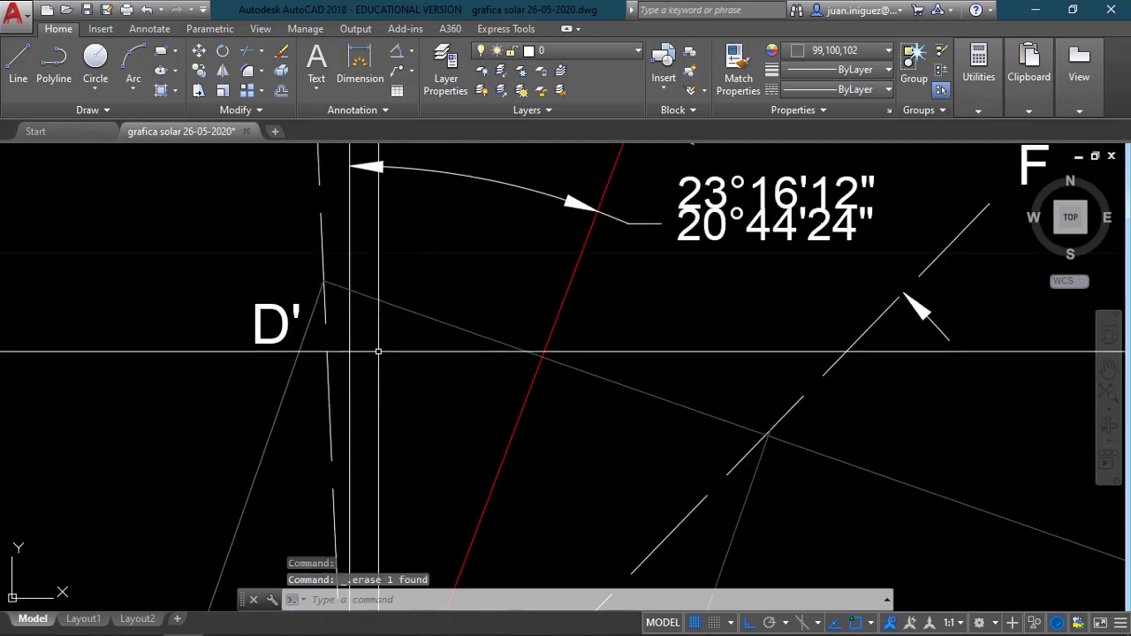
- Dimension the angle at D' between the box's new upper line and the D'–a' side line
left_click(397, 58)
left_click(432, 315)
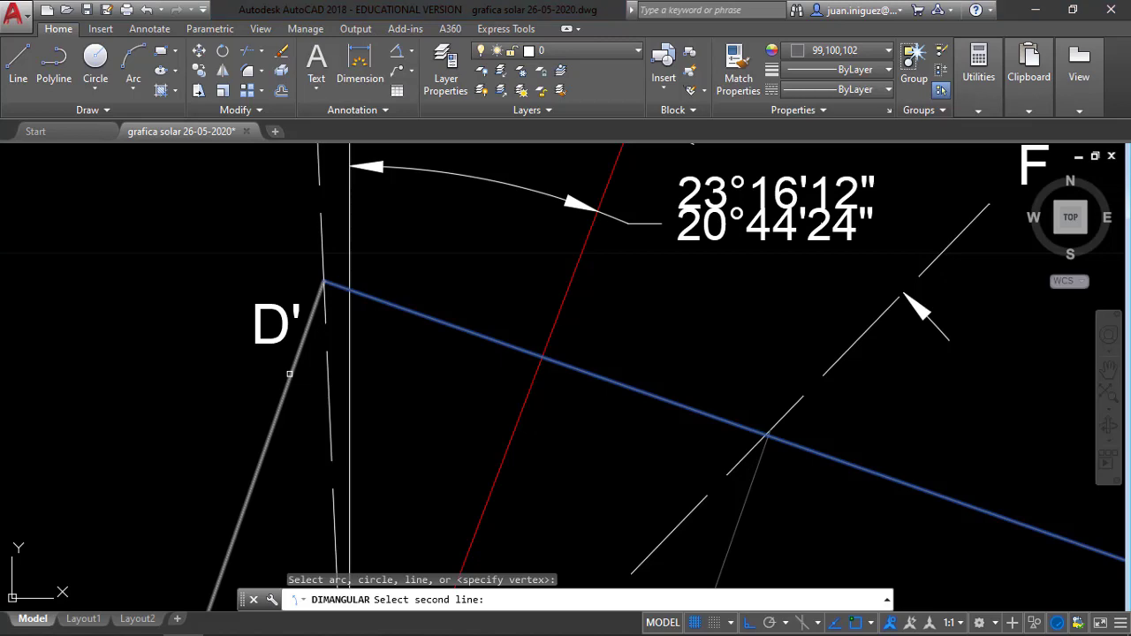
left_click(289, 374)
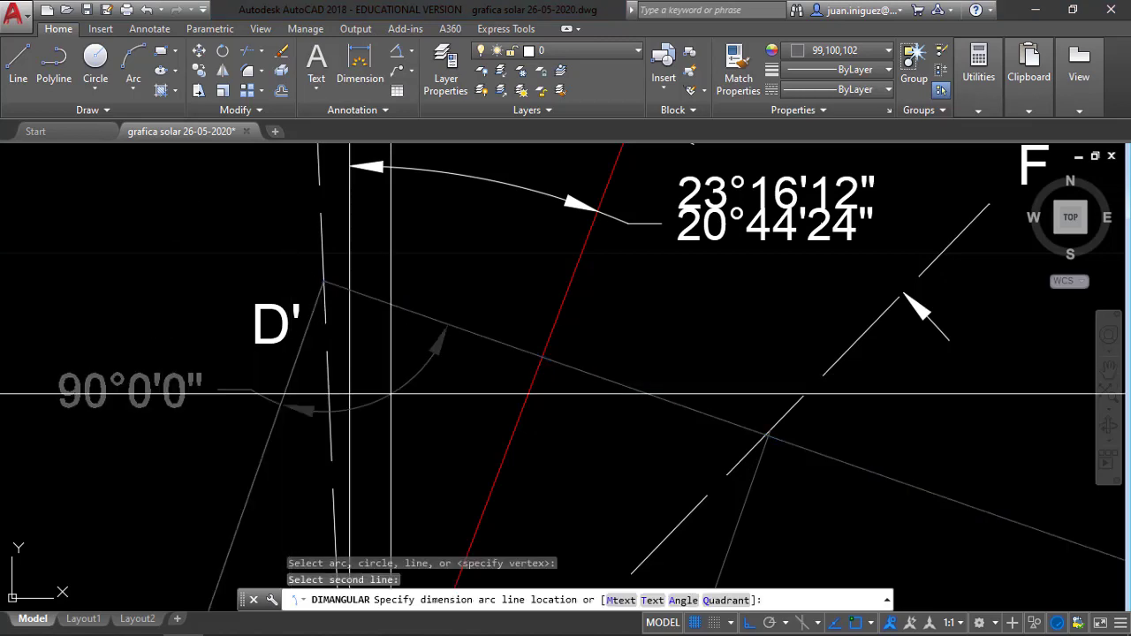
left_click(437, 386)
scroll(437, 386, "down", 5)
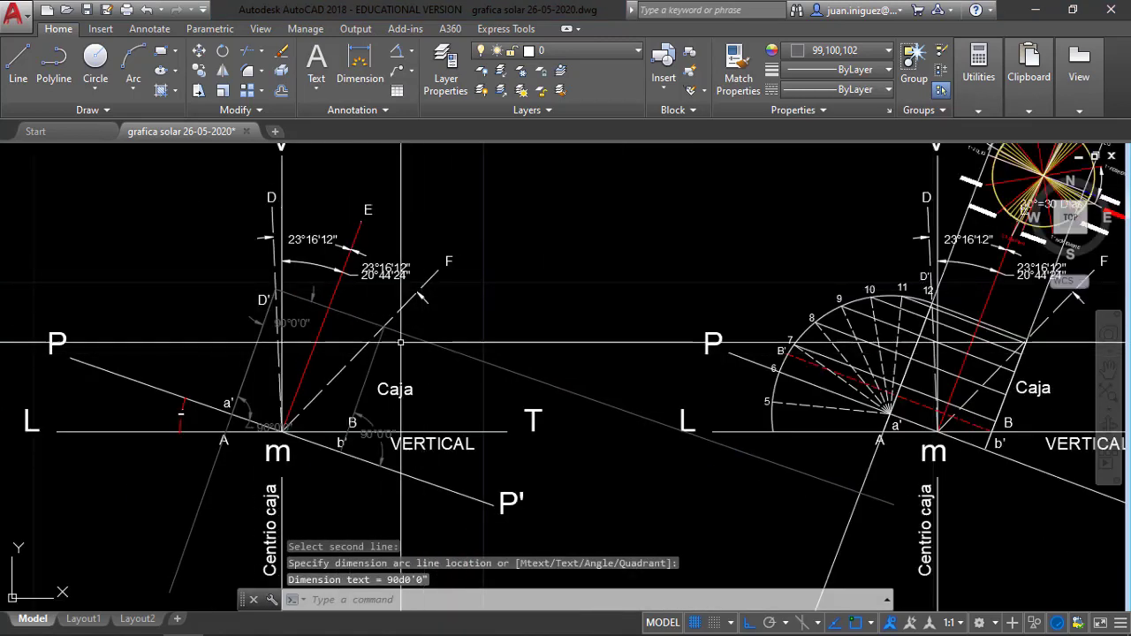
- Dimension the angle at the box corner on the F line between the upper line and the B–b' side, placing it inside the box
scroll(363, 313, "up", 3)
key("Return")
left_click(363, 314)
left_click(372, 354)
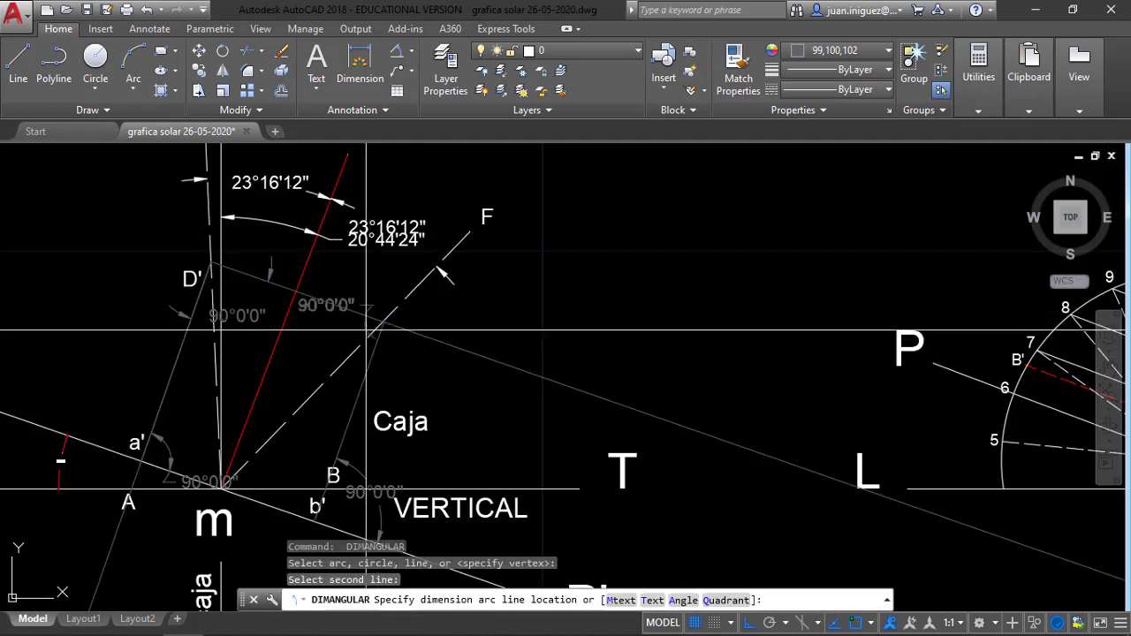
left_click(334, 333)
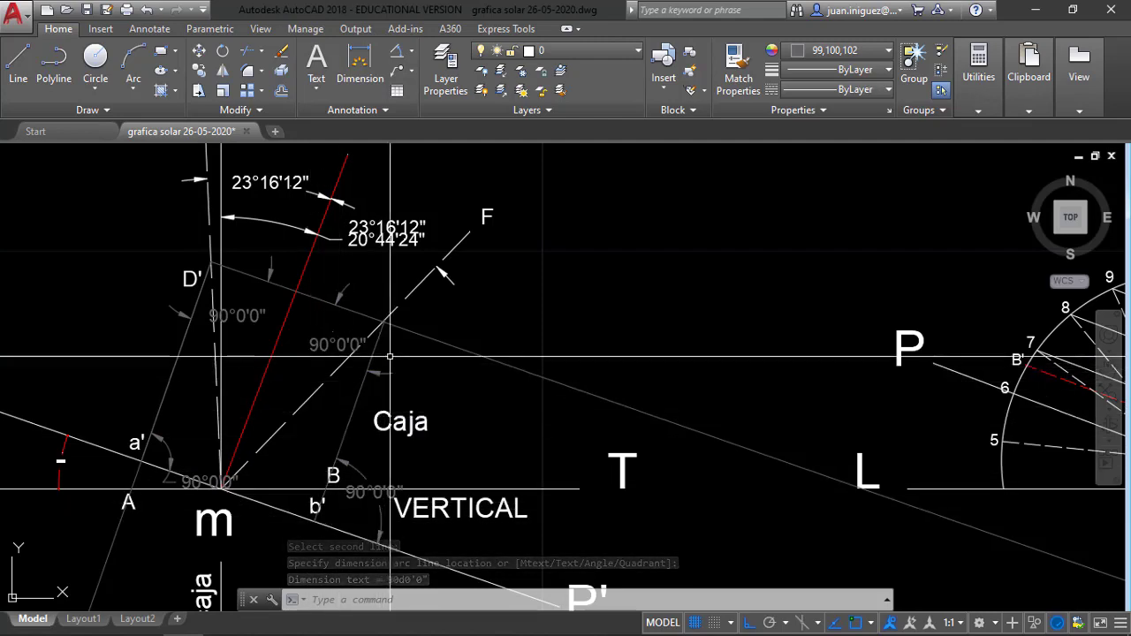
- Stretch the angular dimension between the E and F lines outward so its text clears the 20°44'24" dimension
left_click(387, 218)
scroll(387, 220, "down", 2)
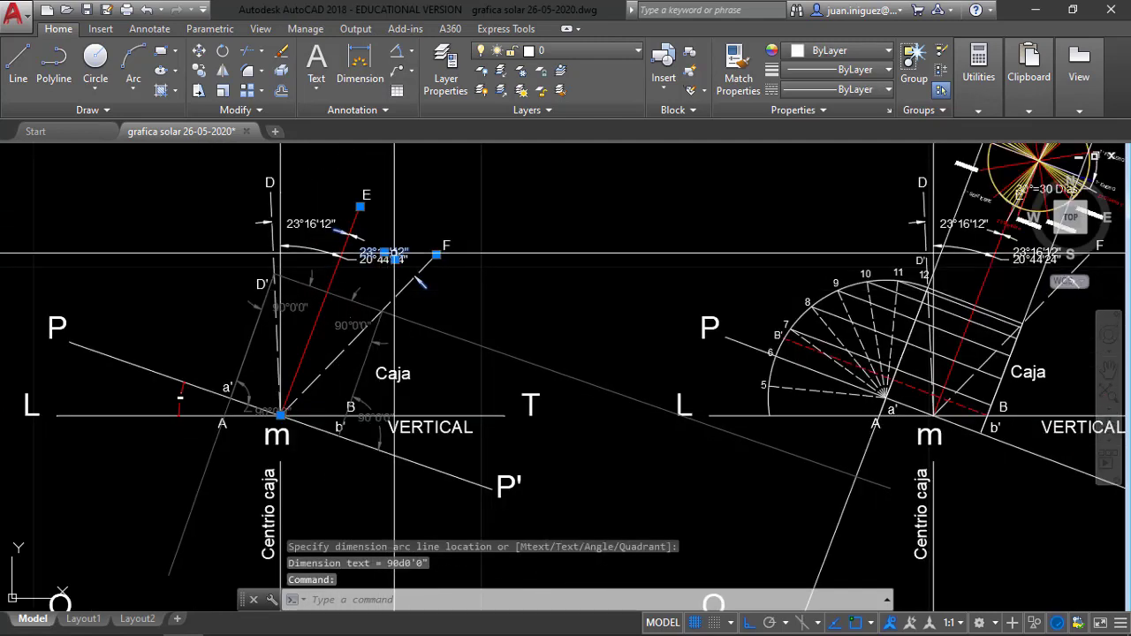
left_click(385, 228)
scroll(387, 236, "up", 2)
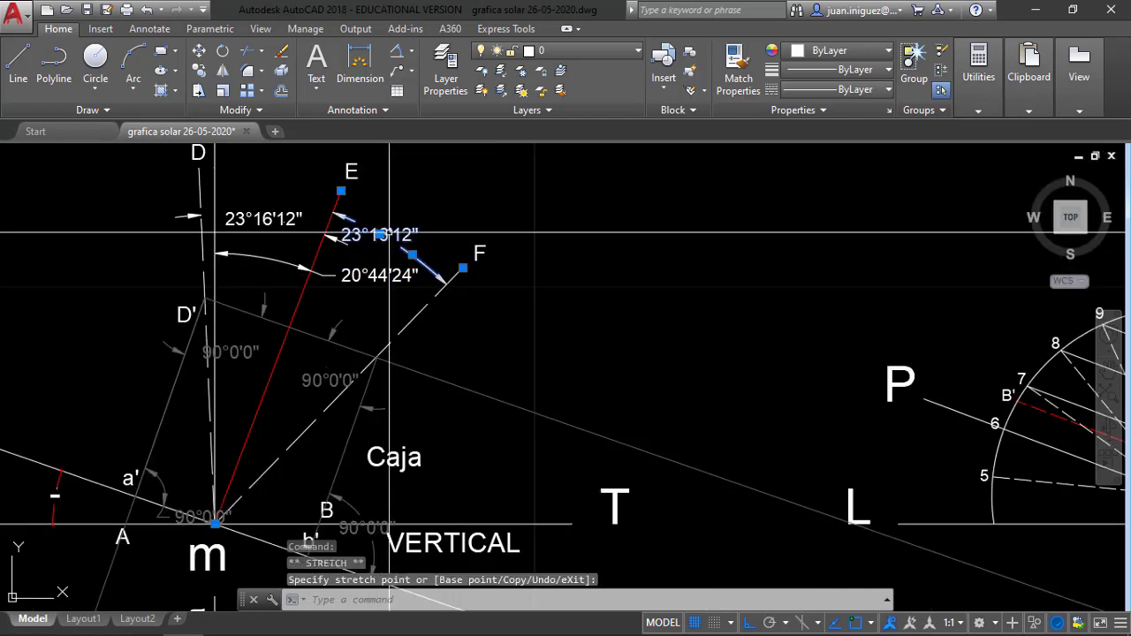
key("Escape")
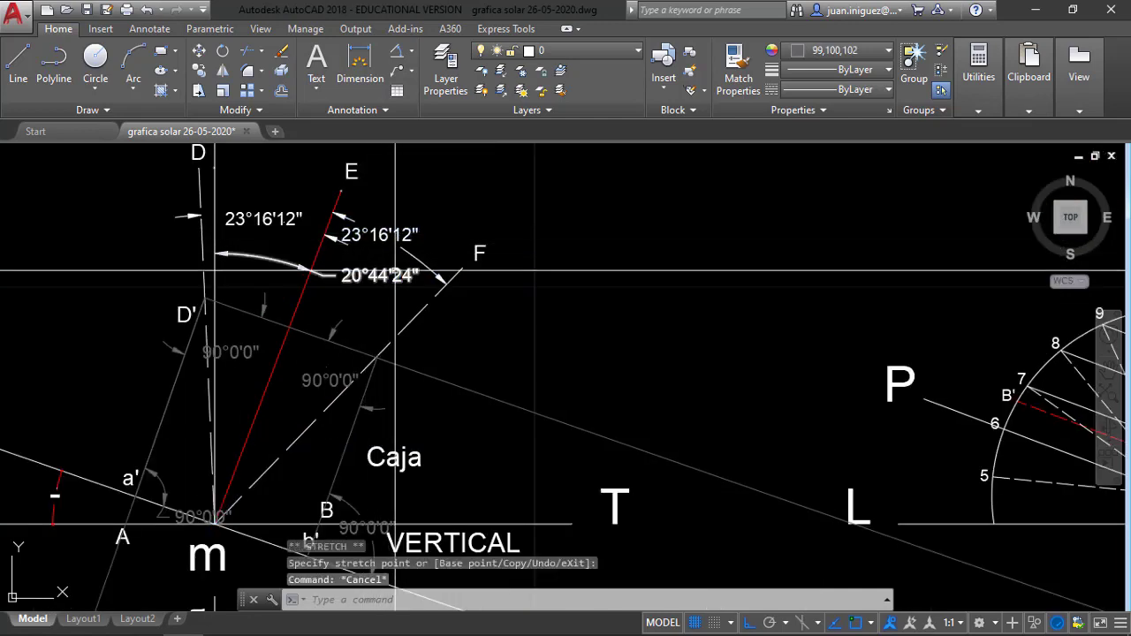
scroll(525, 372, "down", 10)
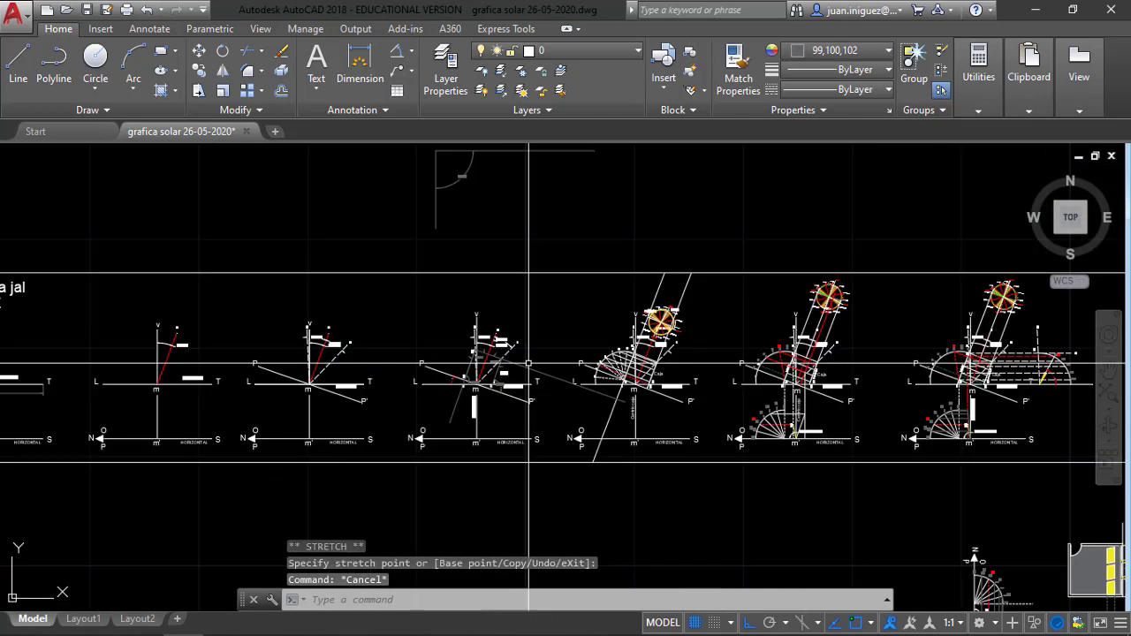
scroll(251, 351, "up", 2)
scroll(251, 351, "up", 6)
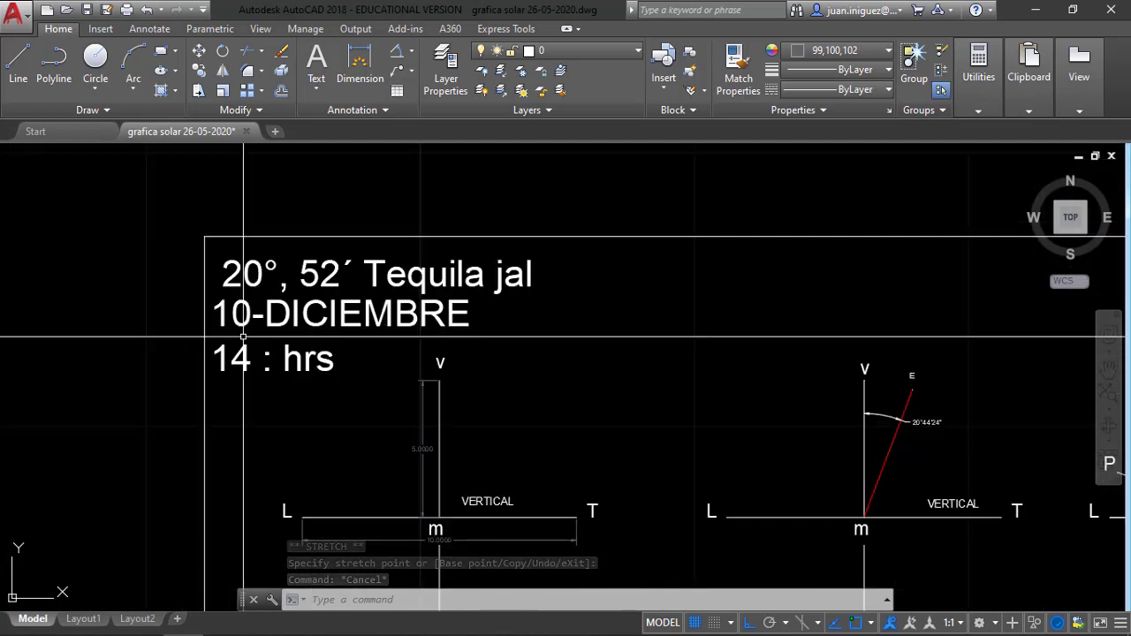
- Compare the angular dimensions around the D, E and F lines across the successive solar chart construction stages
scroll(244, 336, "down", 8)
scroll(580, 338, "up", 5)
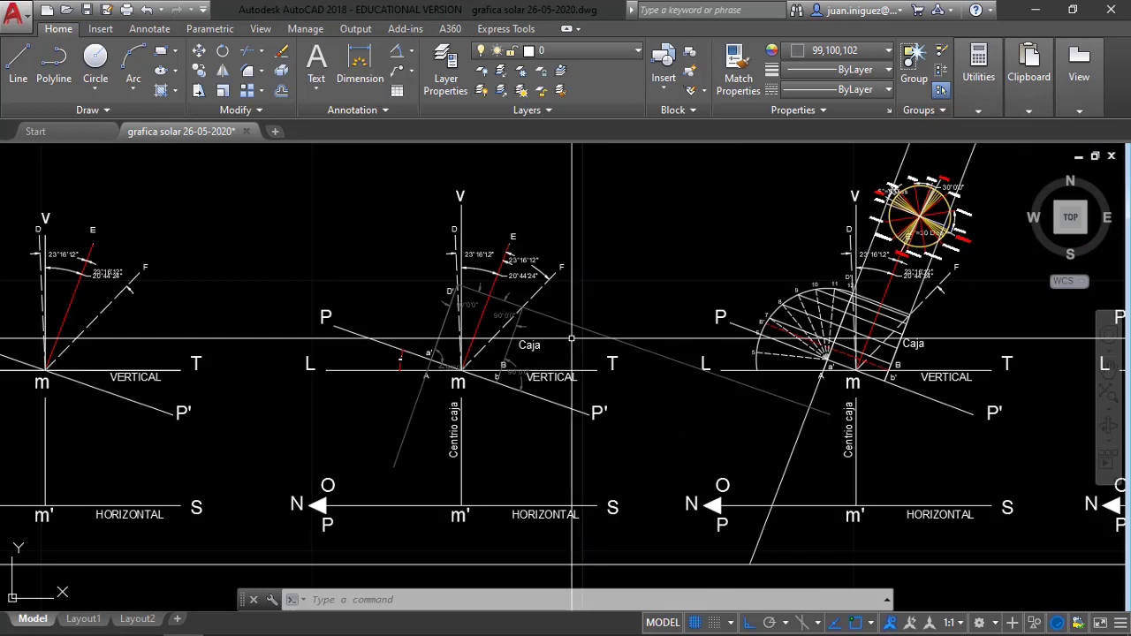
scroll(990, 280, "up", 5)
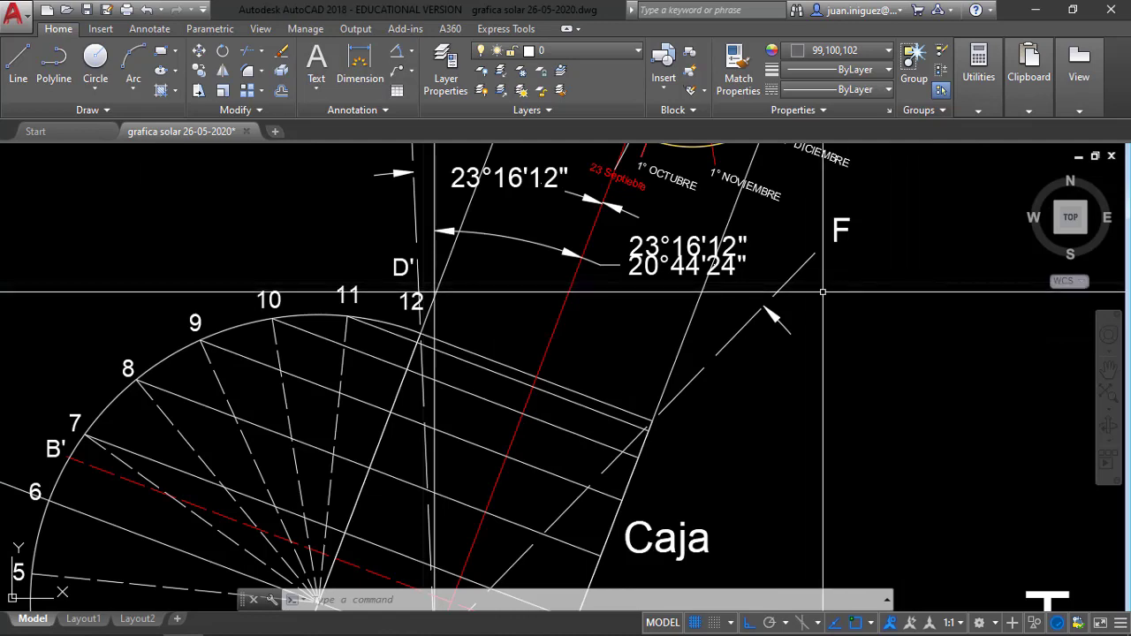
scroll(798, 285, "down", 5)
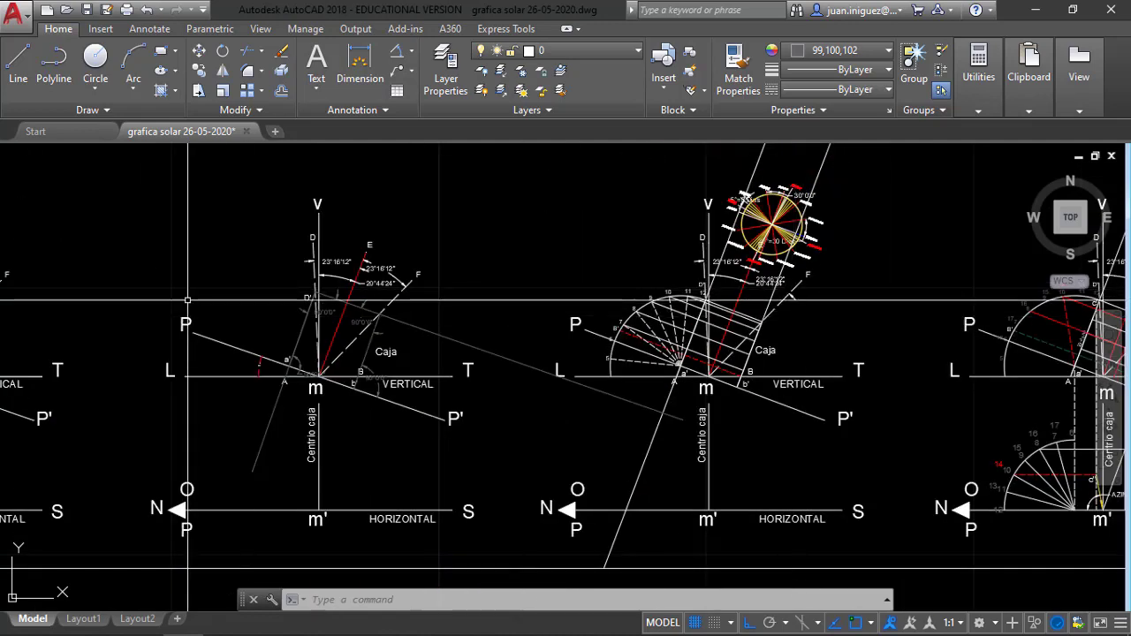
scroll(305, 265, "up", 5)
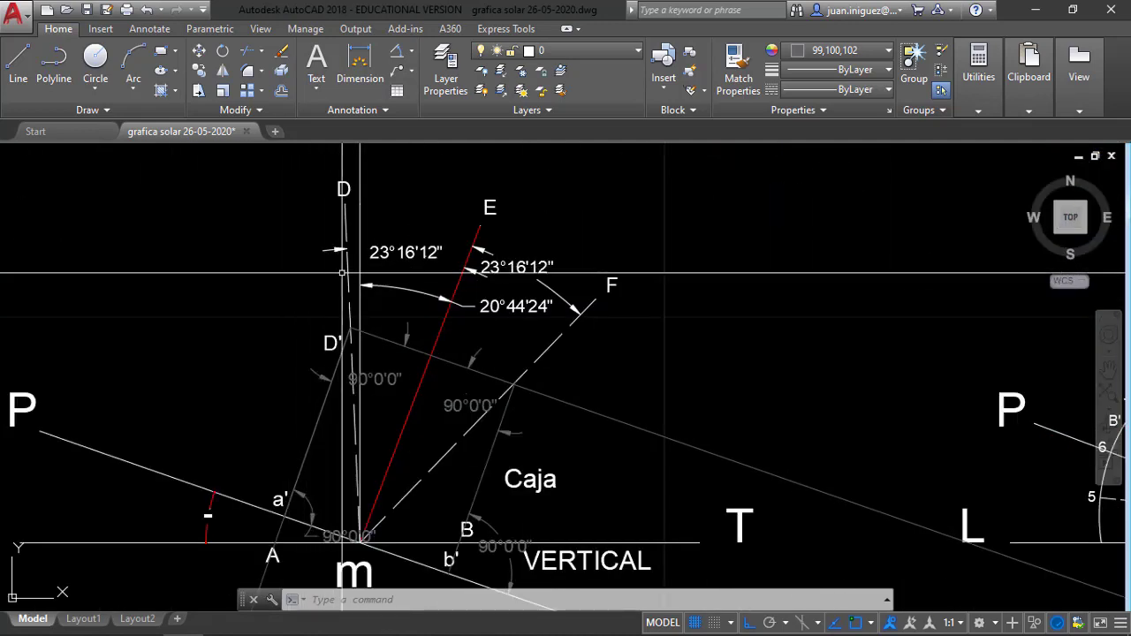
scroll(444, 292, "down", 5)
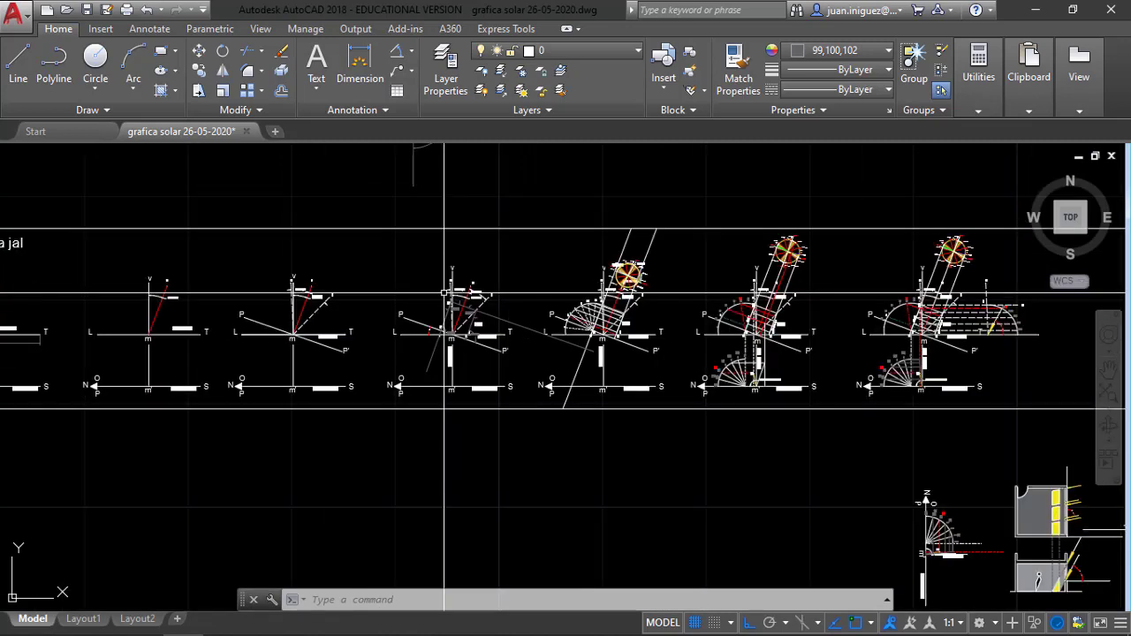
scroll(444, 292, "down", 4)
scroll(57, 250, "up", 6)
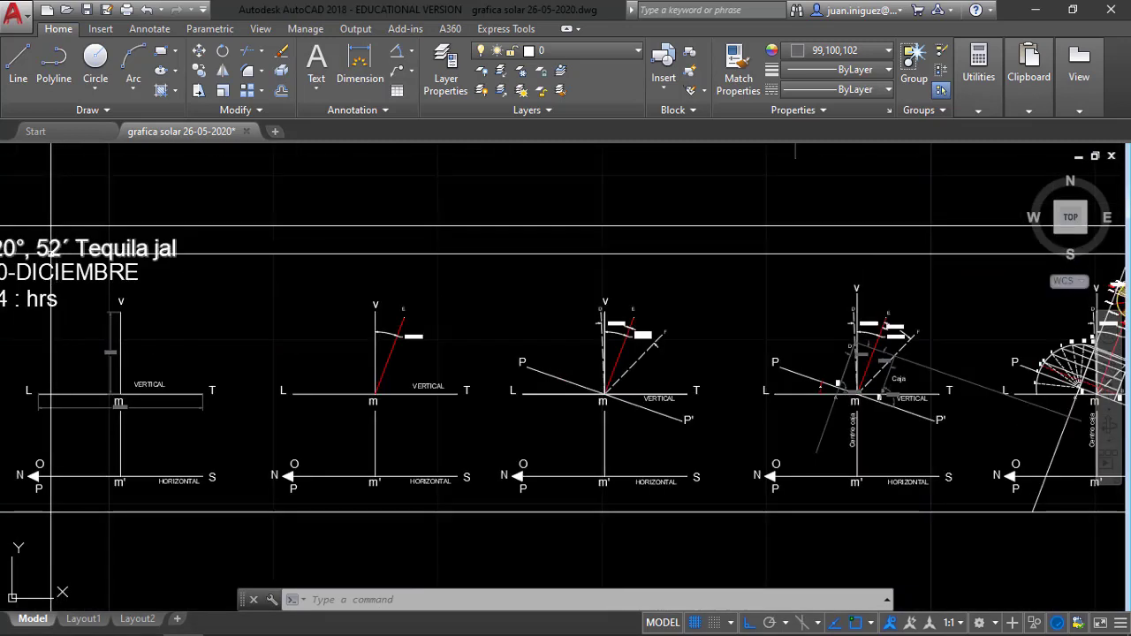
scroll(891, 367, "up", 4)
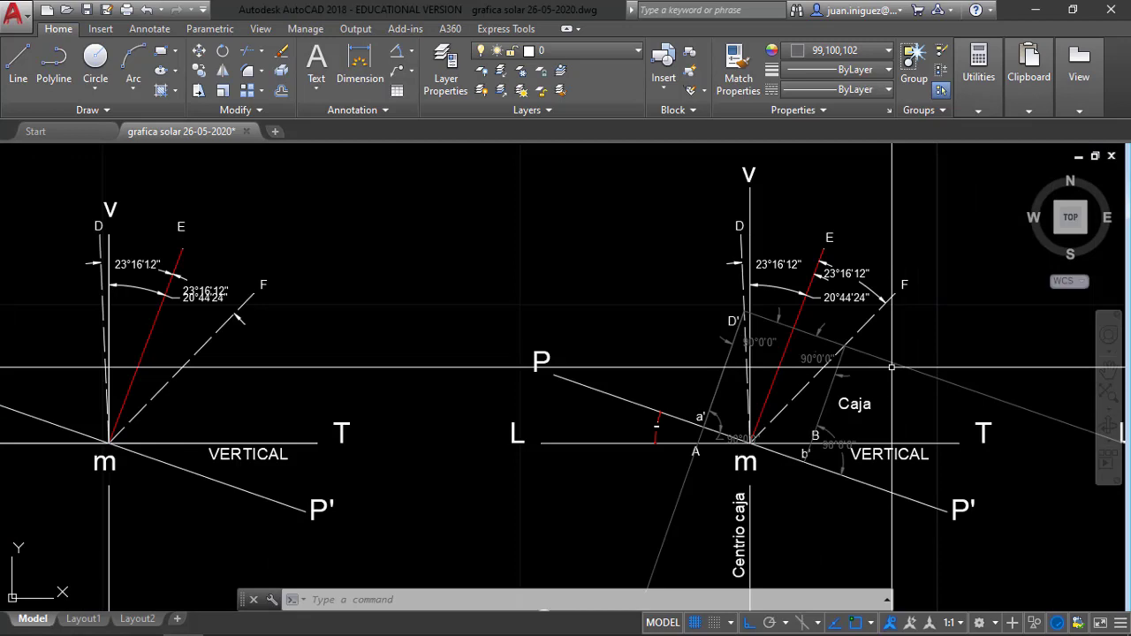
scroll(891, 363, "up", 2)
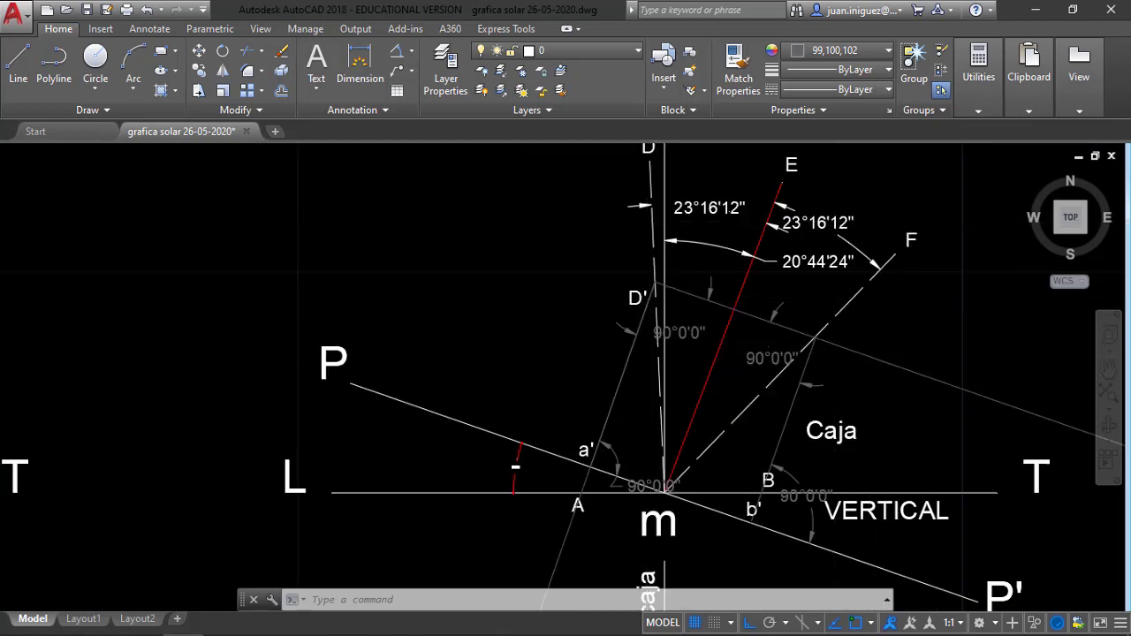
scroll(860, 333, "down", 6)
scroll(336, 277, "up", 3)
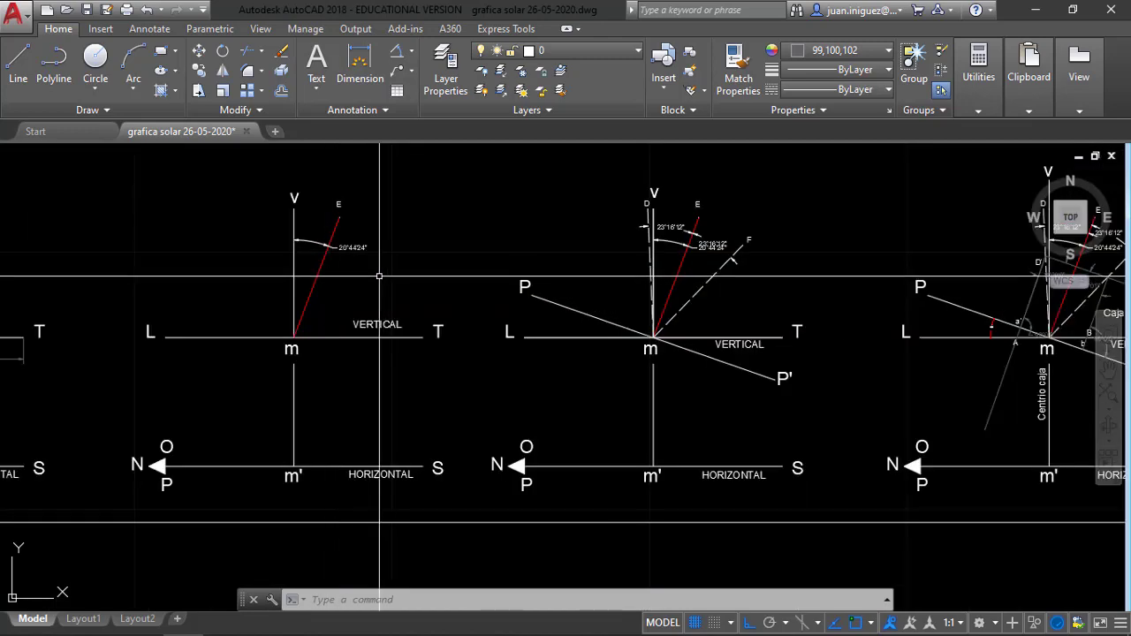
scroll(667, 254, "down", 4)
scroll(683, 269, "up", 6)
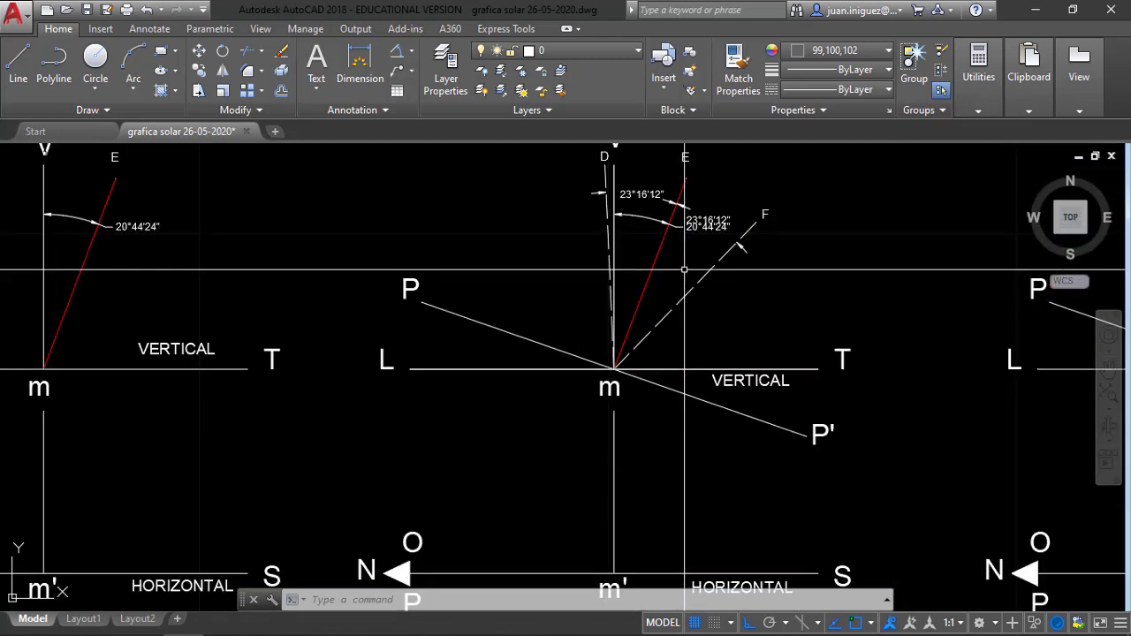
- Erase the two 23°16'12" angular dimensions, D–E and E–F, from the stage that introduces the P–P' line
scroll(684, 269, "up", 5)
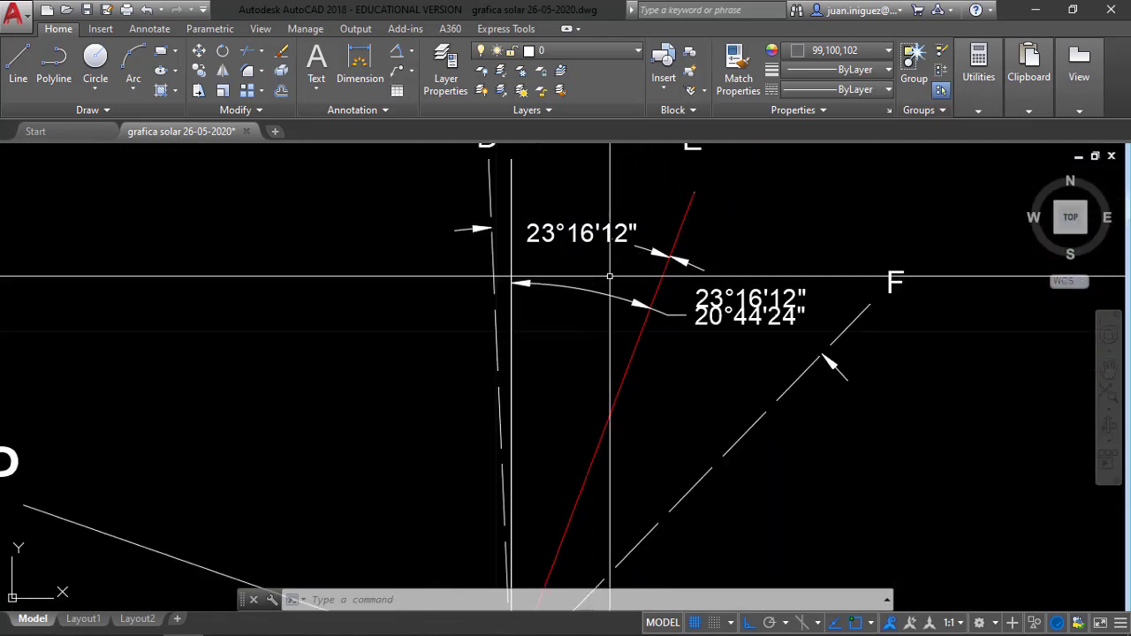
left_click(626, 238)
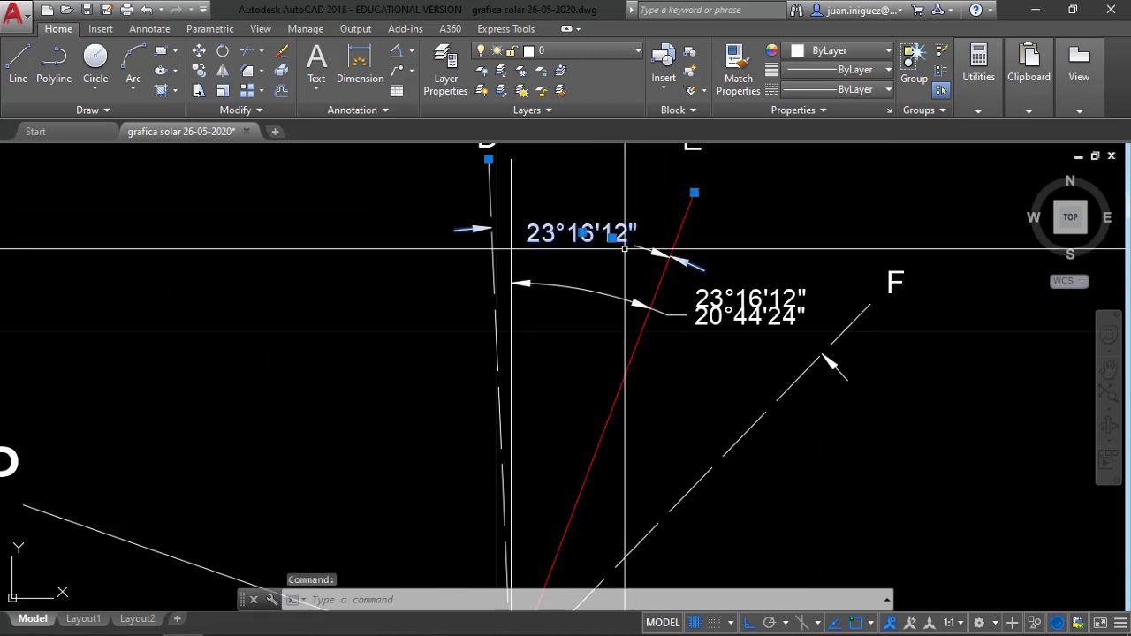
key("Delete")
left_click(741, 294)
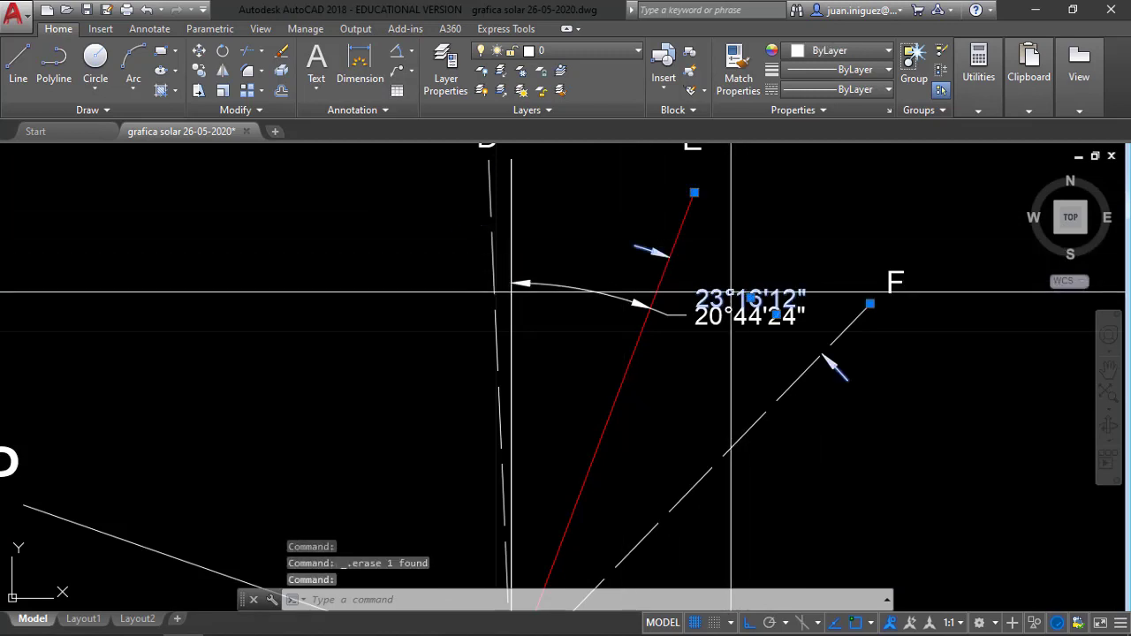
key("Delete")
left_click(718, 322)
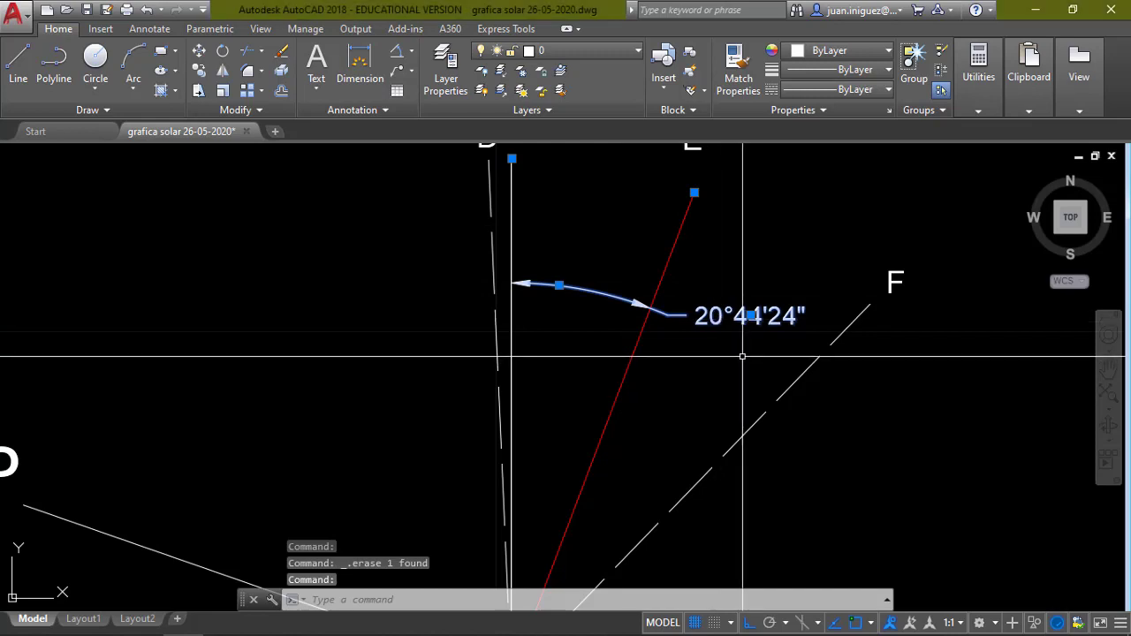
key("Escape")
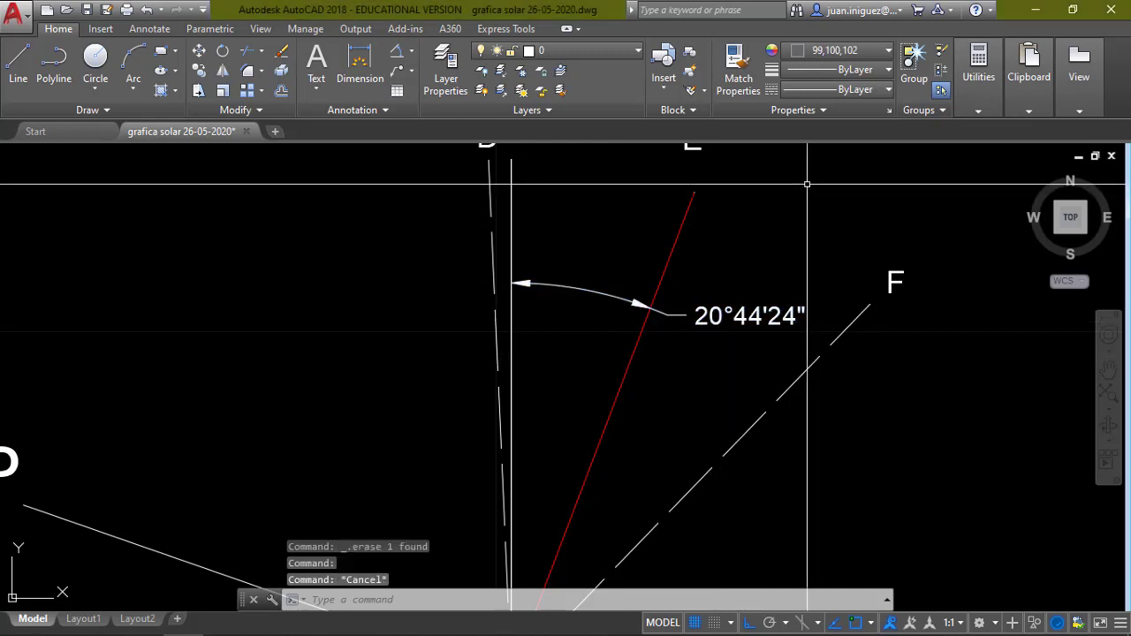
key("Escape")
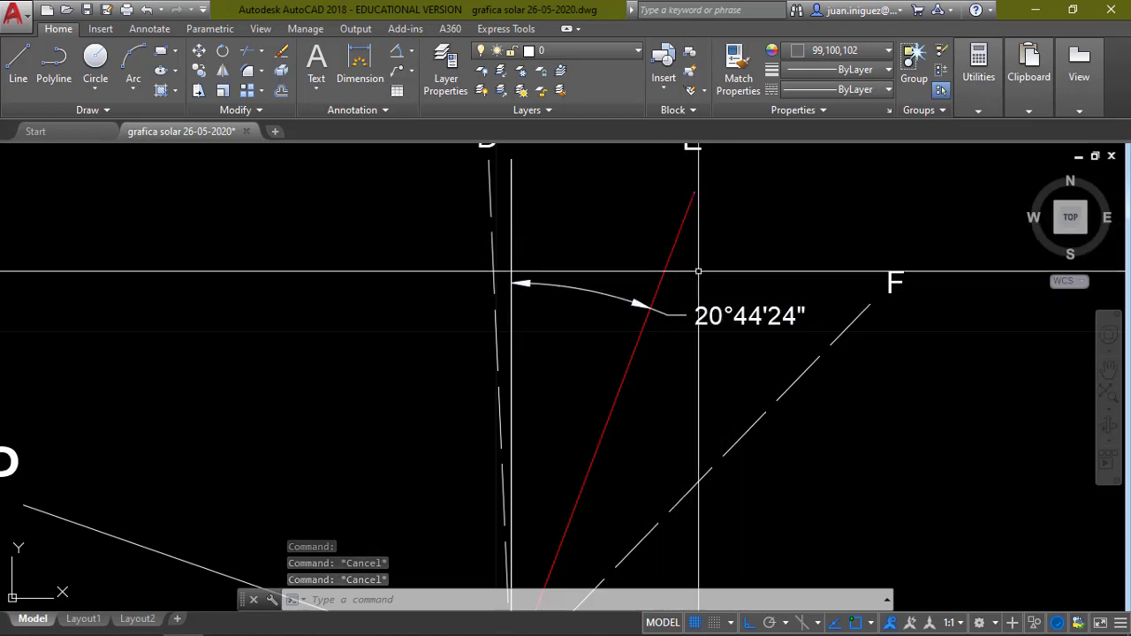
- Examine the angular dimension between the V and E lines in each construction stage and compare it with the latitude in the heading
left_click(716, 310)
scroll(692, 285, "down", 6)
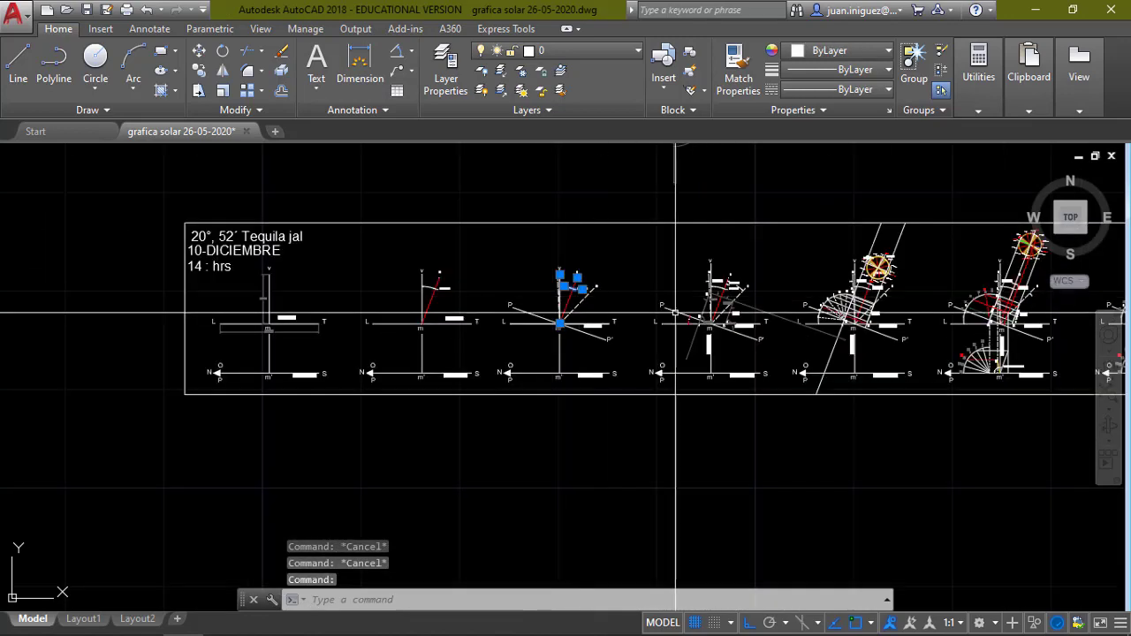
scroll(197, 237, "up", 3)
scroll(531, 327, "down", 1)
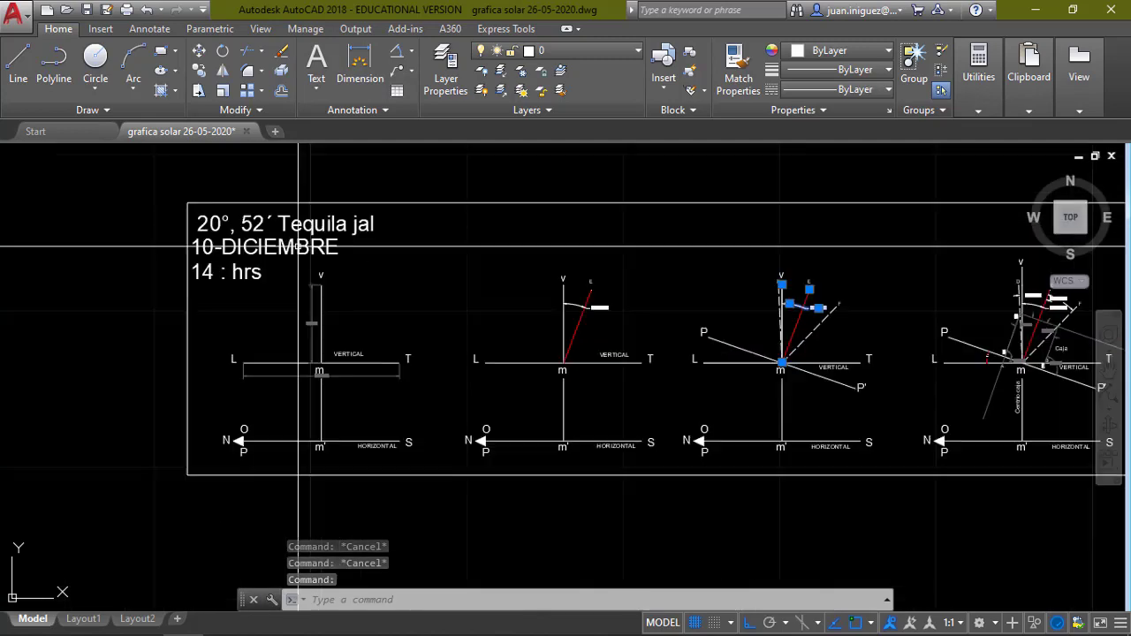
scroll(535, 304, "up", 3)
scroll(681, 324, "up", 2)
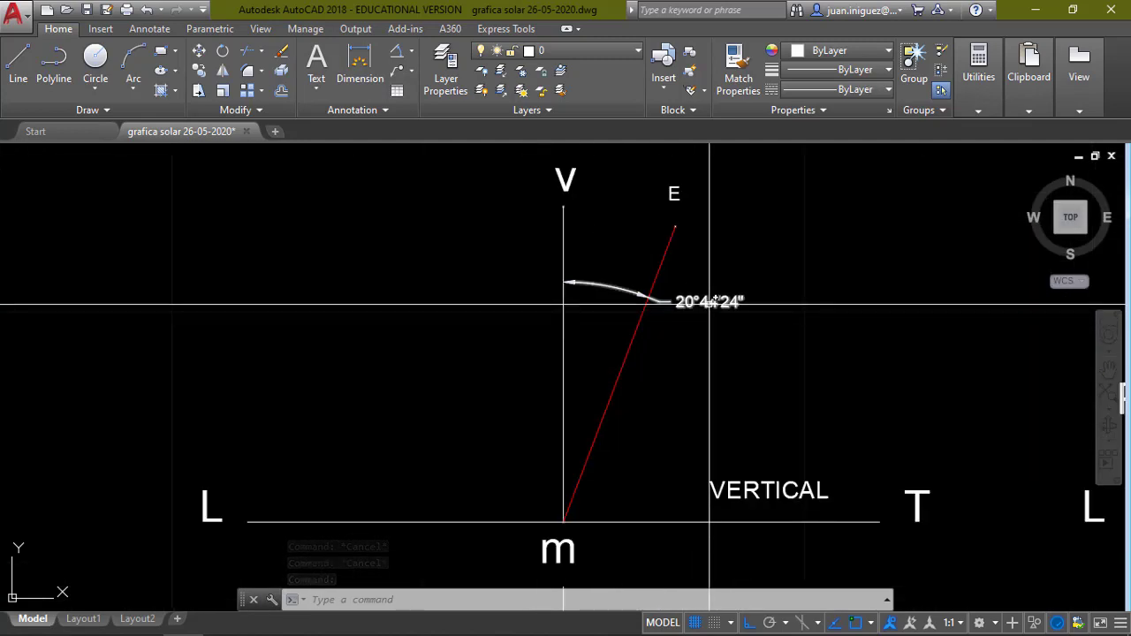
scroll(543, 300, "down", 4)
scroll(958, 305, "up", 5)
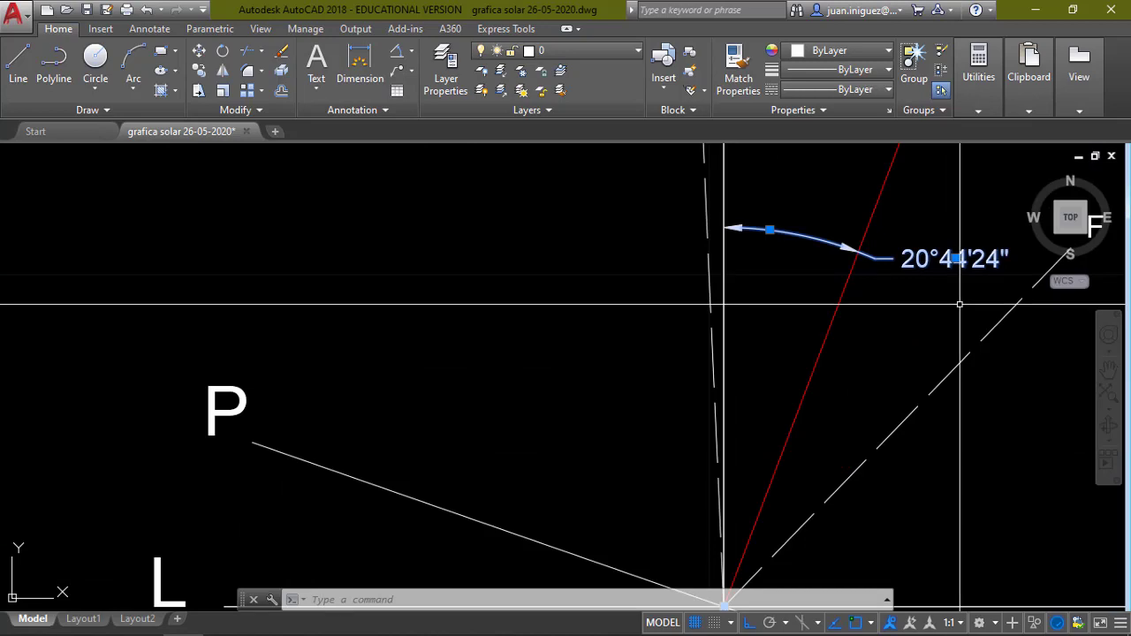
scroll(960, 305, "down", 5)
scroll(685, 148, "up", 5)
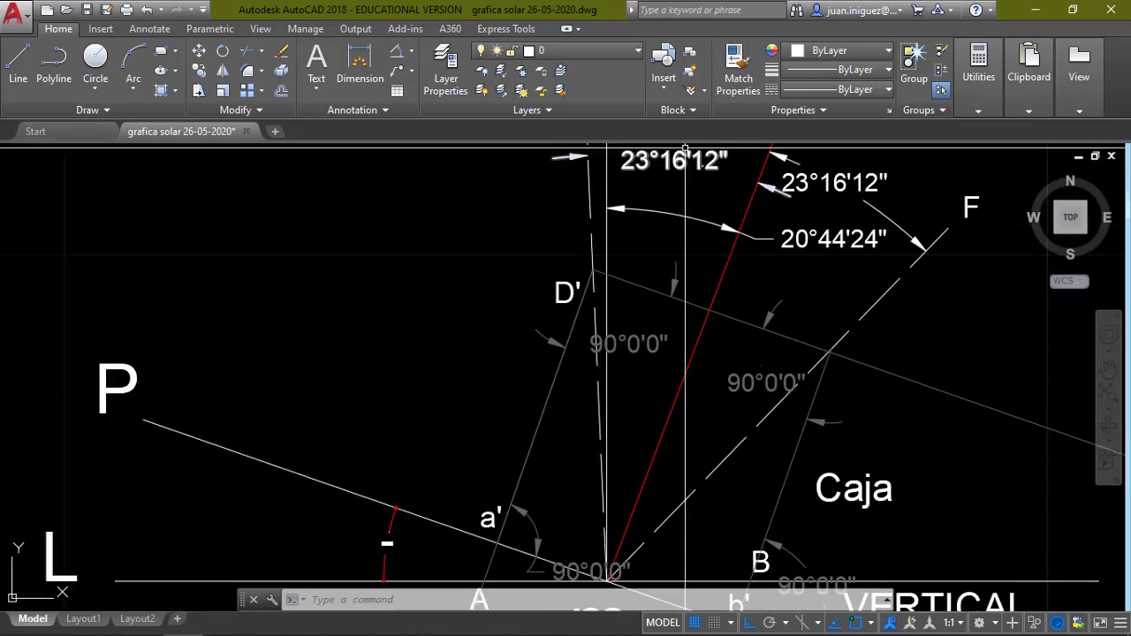
scroll(651, 239, "down", 2)
scroll(638, 212, "up", 2)
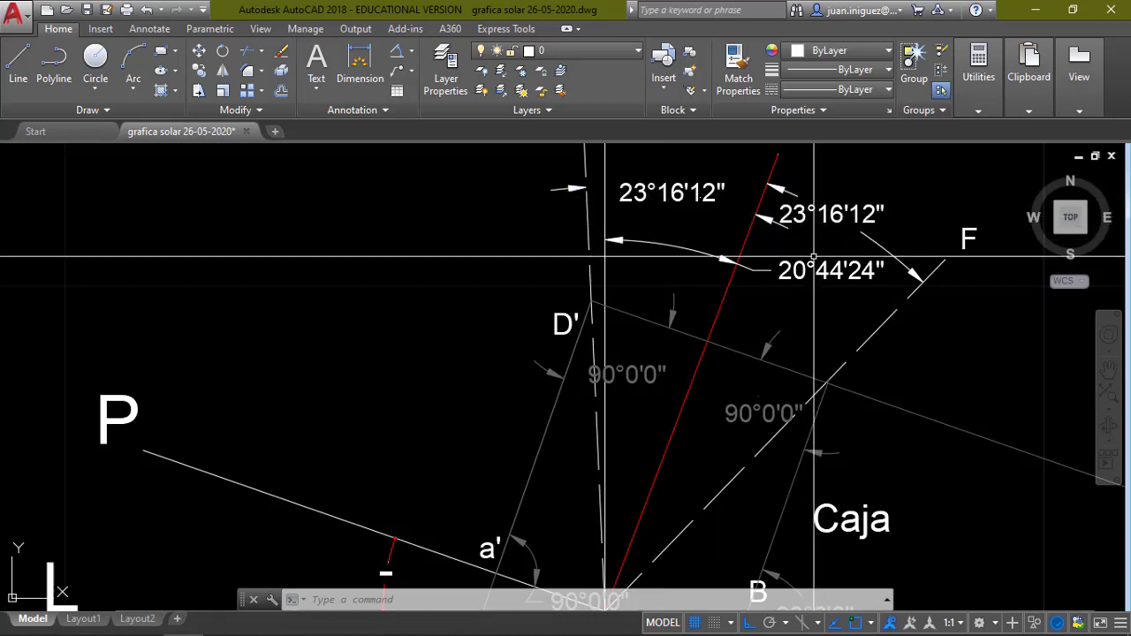
scroll(769, 283, "down", 4)
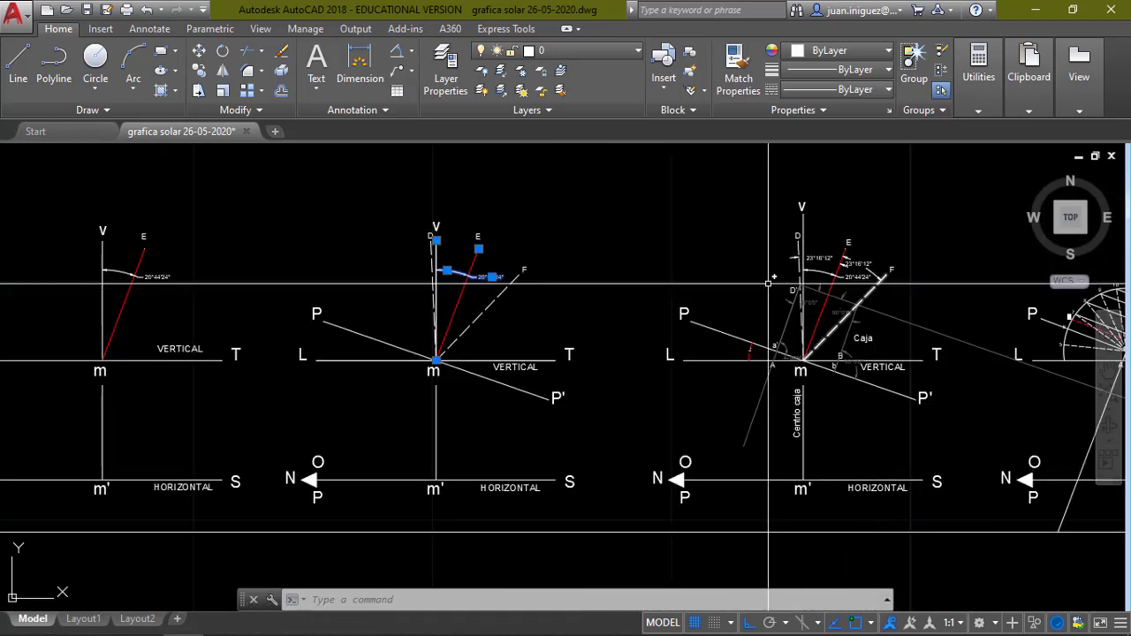
scroll(769, 283, "up", 7)
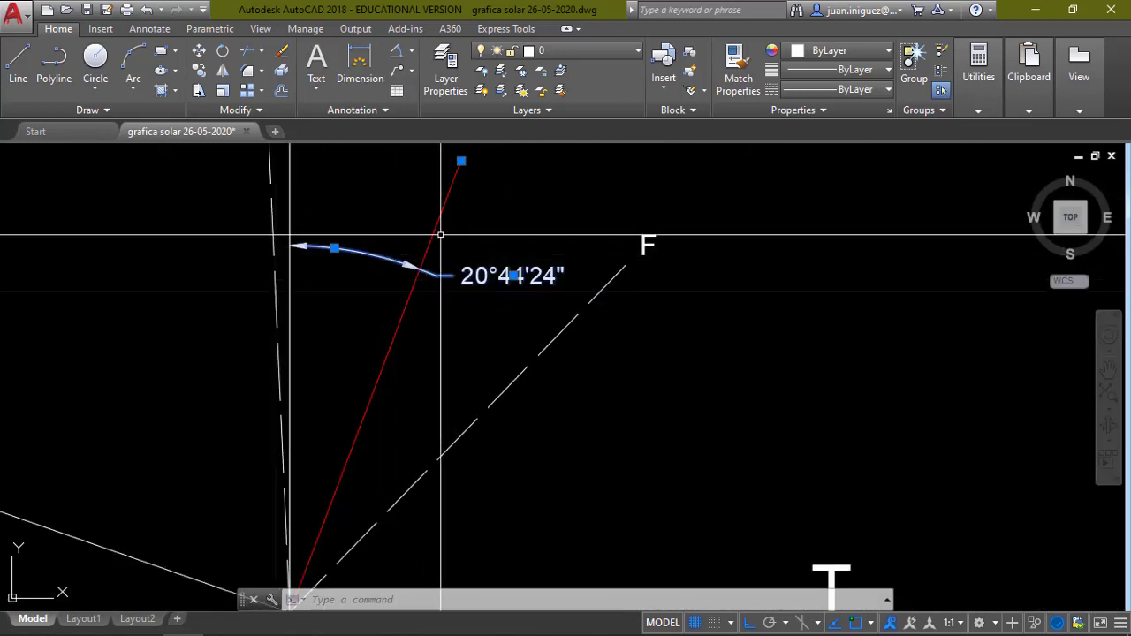
scroll(492, 261, "down", 4)
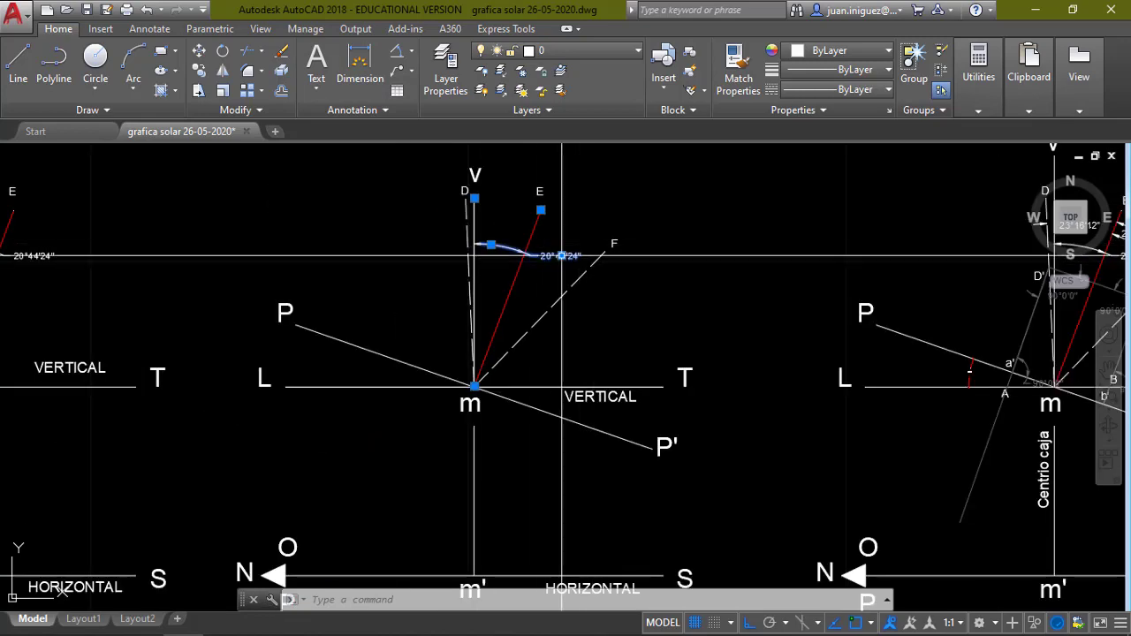
scroll(510, 265, "up", 3)
key("Escape")
scroll(510, 264, "down", 6)
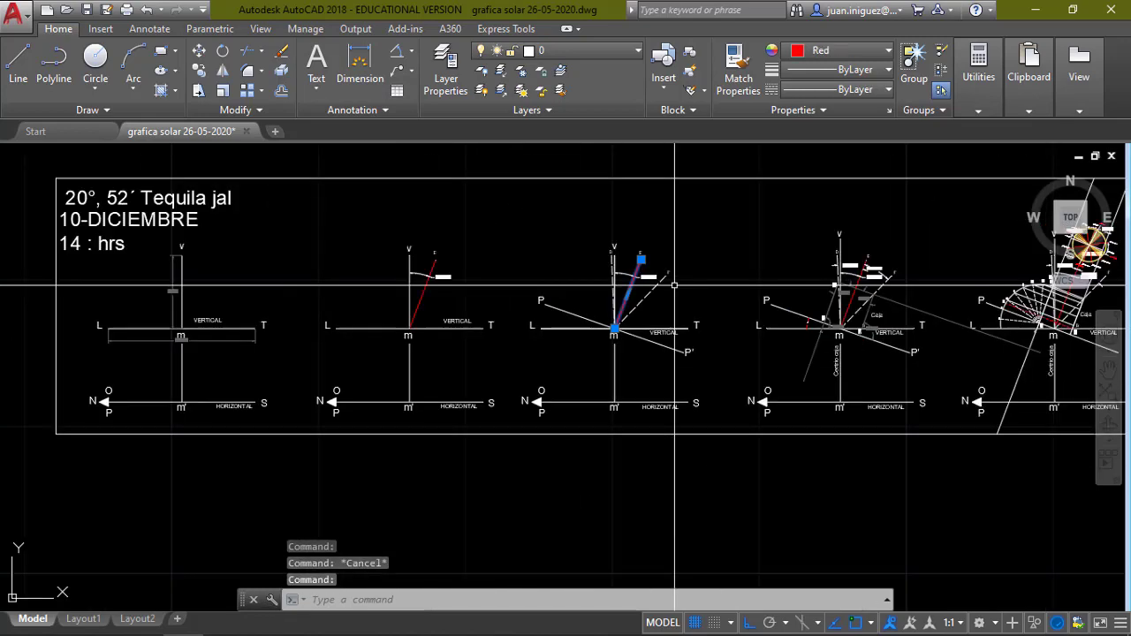
scroll(461, 239, "up", 8)
scroll(461, 239, "down", 3)
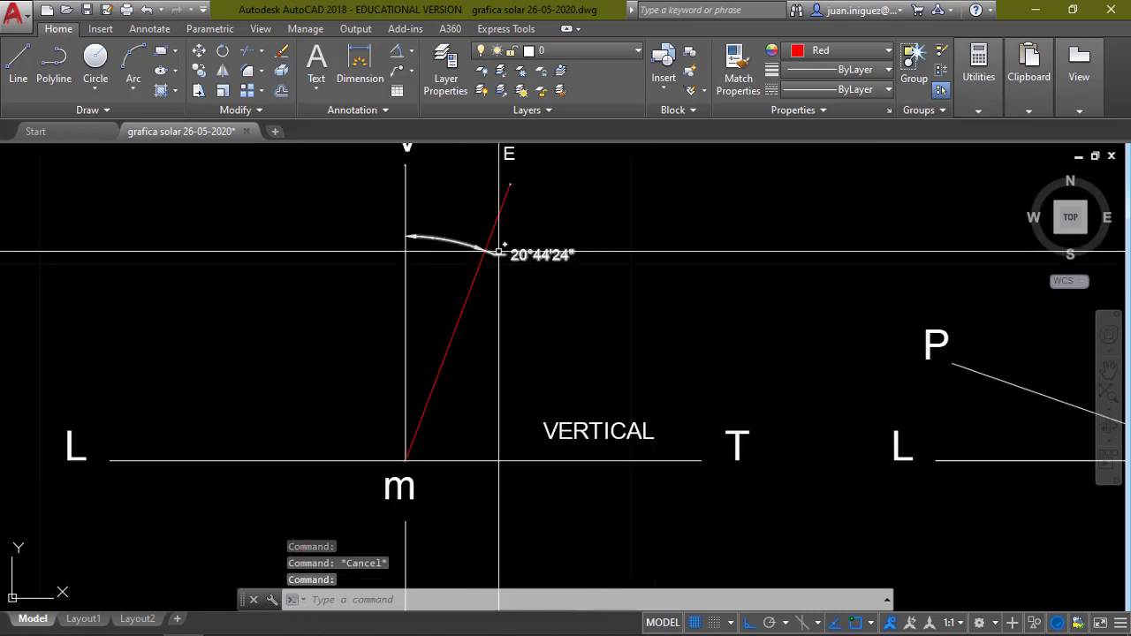
- Try to override the text of the V–E angular dimension in the second stage with 20
scroll(504, 245, "up", 3)
left_click(520, 258)
double_click(535, 262)
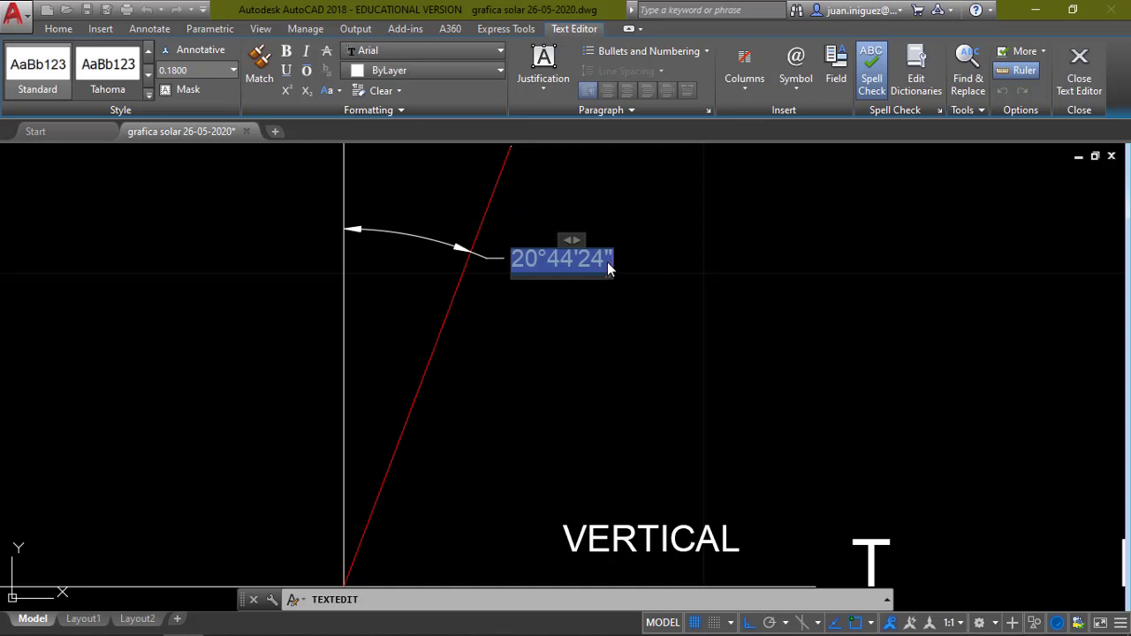
left_click(537, 293)
key("Escape")
double_click(561, 265)
left_click(584, 300)
left_click(565, 262)
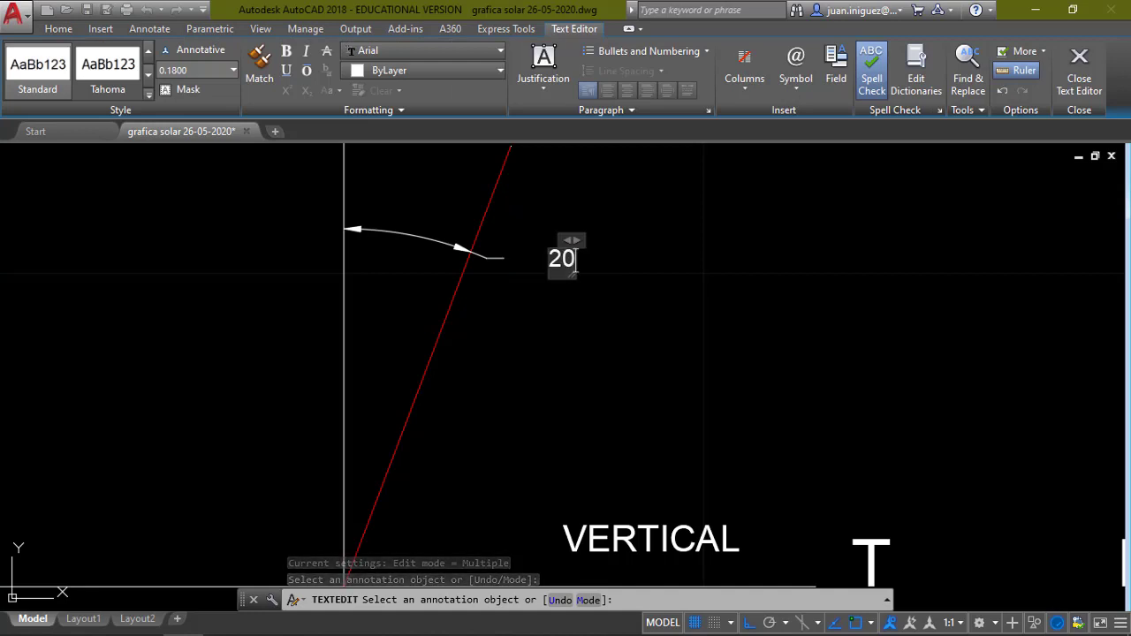
key("Escape")
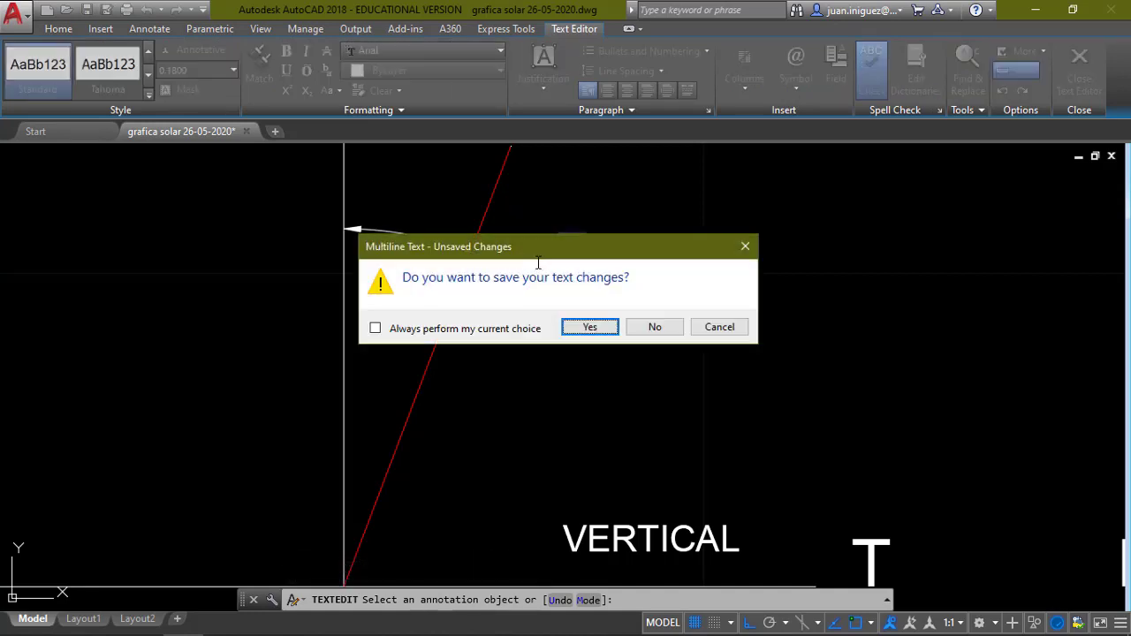
left_click(690, 319)
key("Escape")
left_click(688, 321)
key("Escape")
left_click(652, 329)
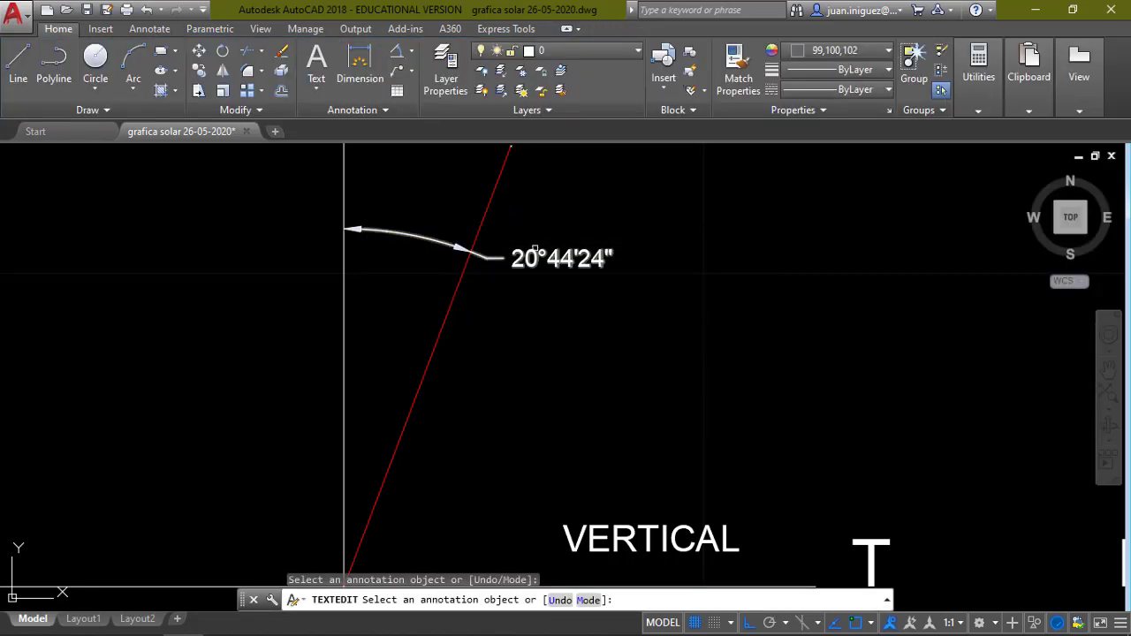
- Try to widen the V–E dimension's text frame and retype its value as 20°, discarding the text changes
left_click(555, 258)
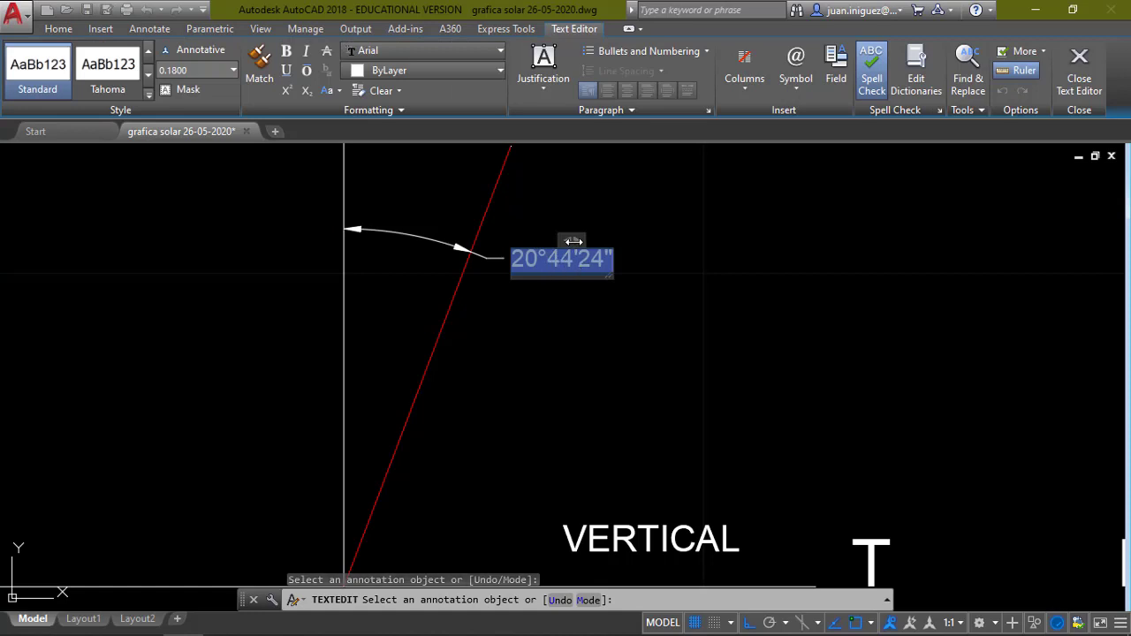
left_click_drag(573, 241, 735, 241)
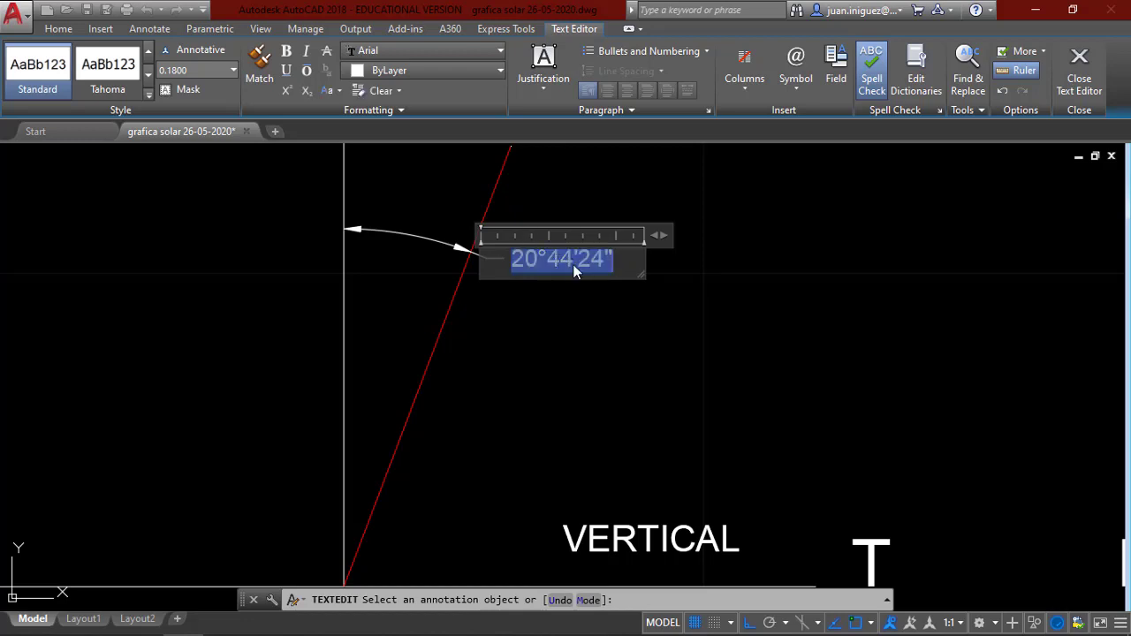
type("5")
key("BackSpace")
type("20")
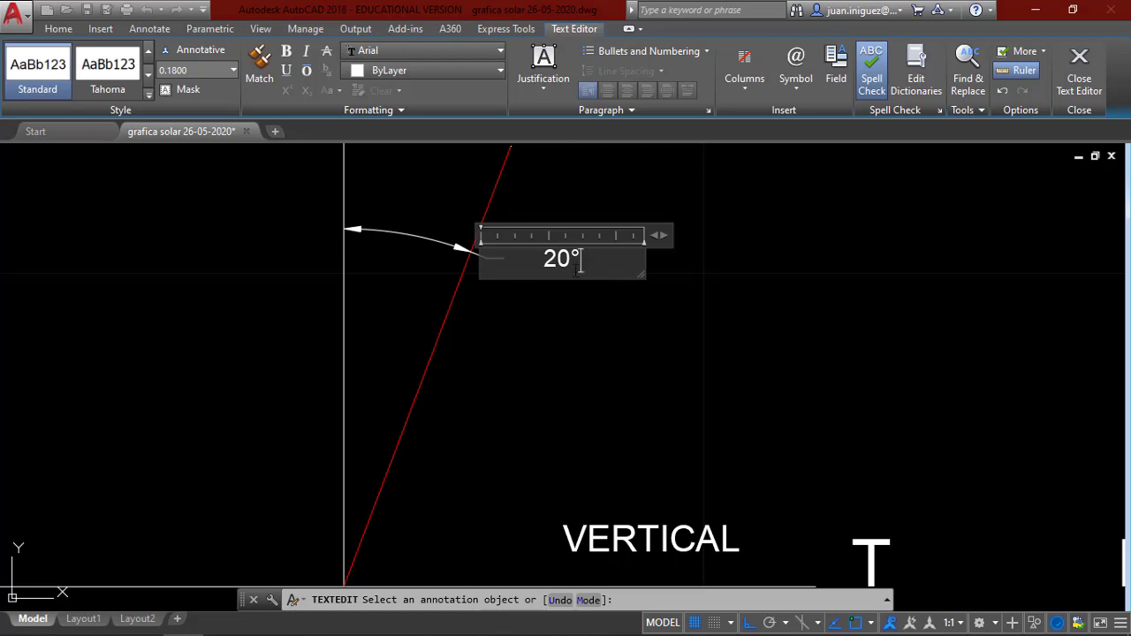
key("Escape")
left_click(654, 327)
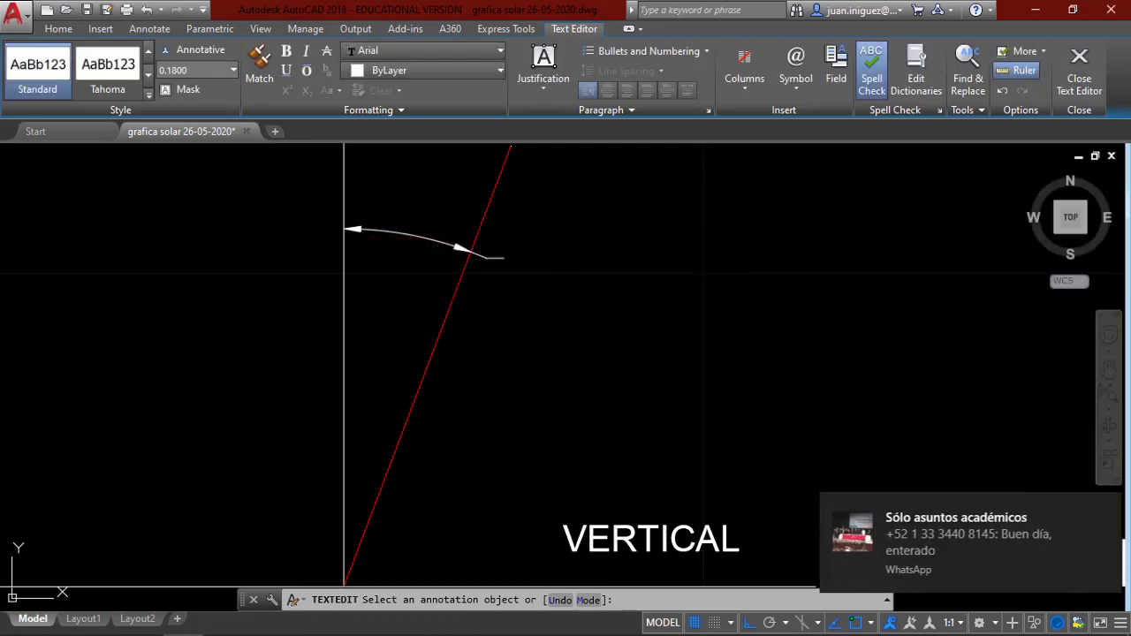
scroll(678, 321, "down", 5)
key("Escape")
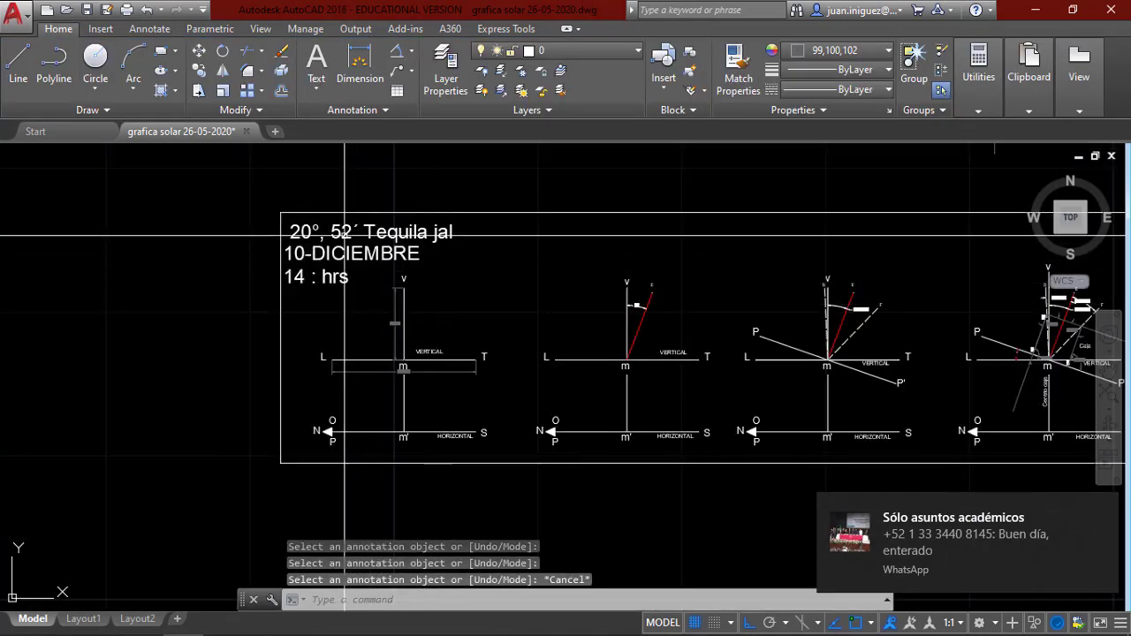
double_click(380, 232)
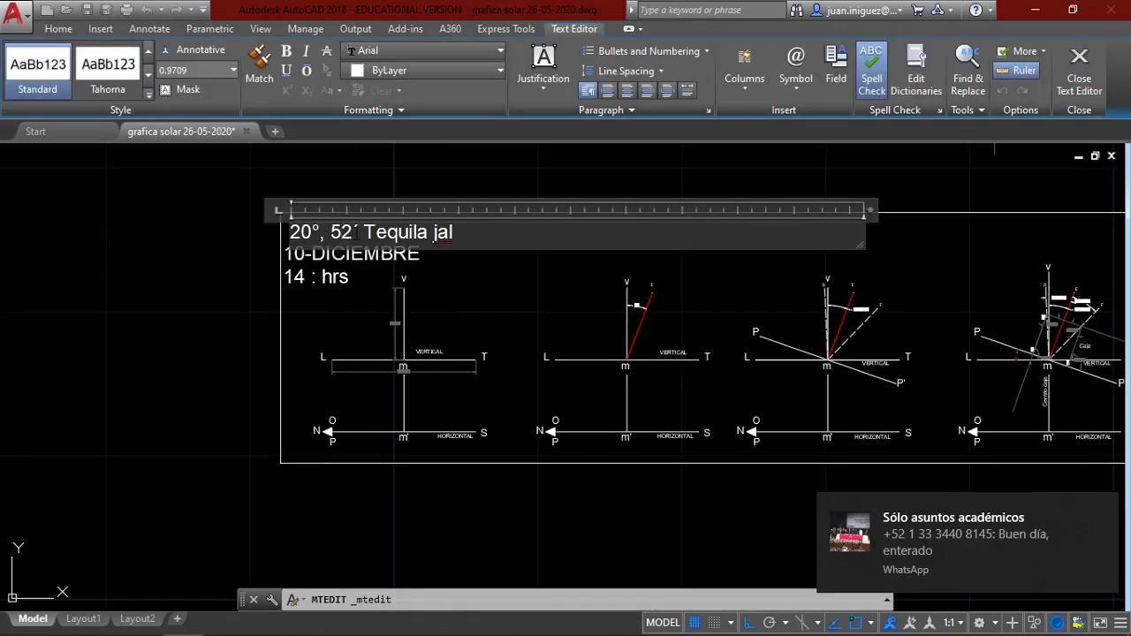
key("Escape")
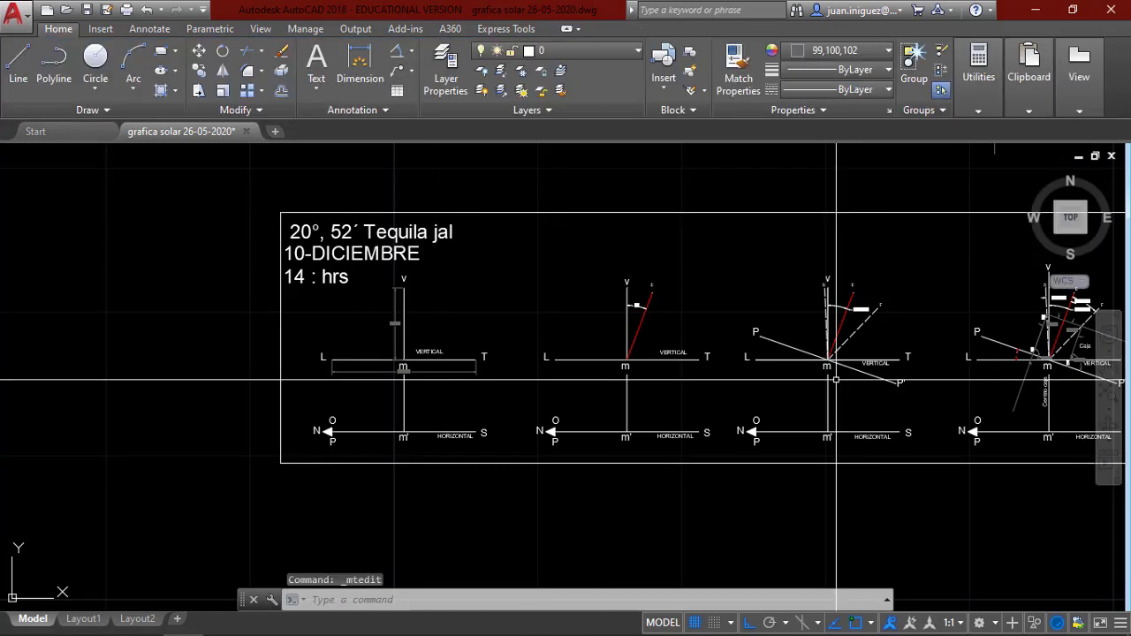
- Draw a vertical polyline from point m up past the V label in the second stage
scroll(633, 294, "up", 6)
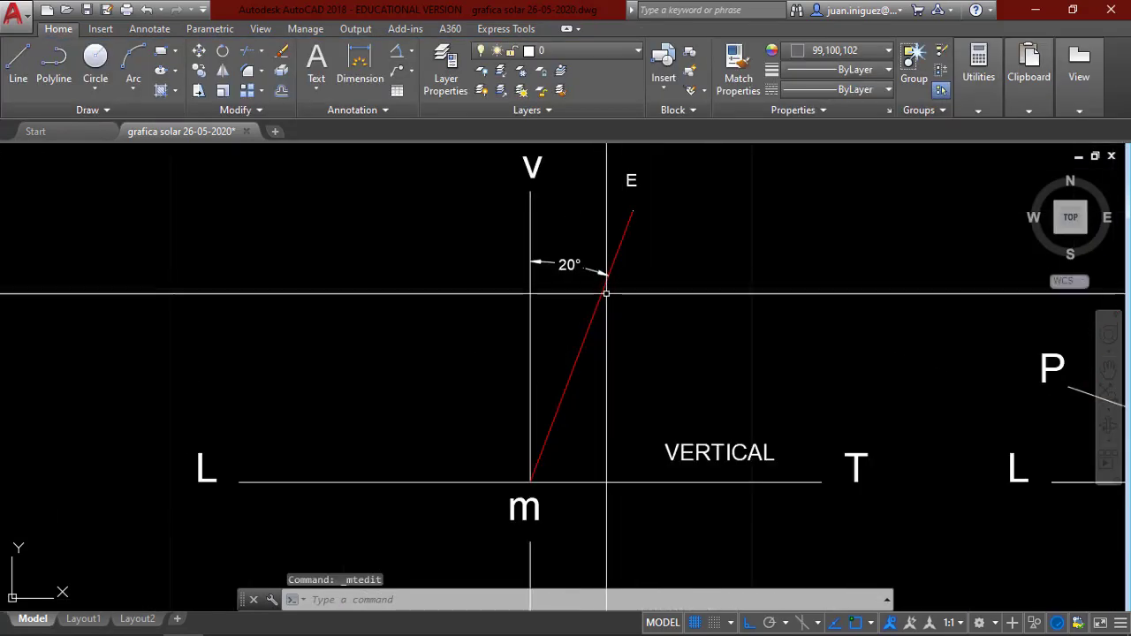
type("pl")
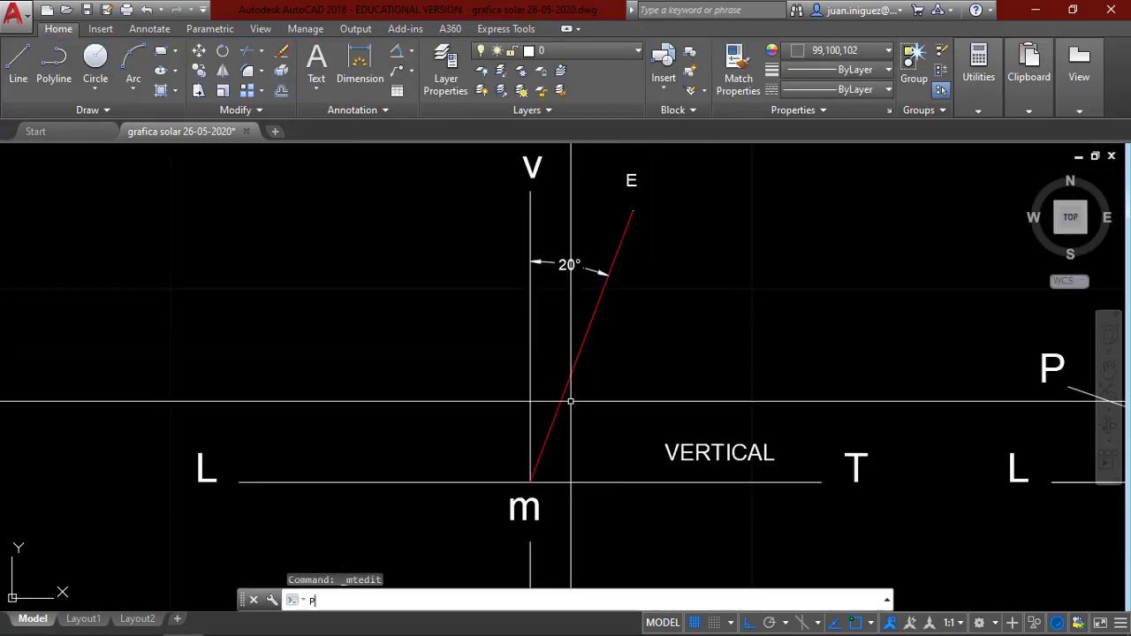
key("Return")
left_click(531, 482)
scroll(530, 482, "down", 4)
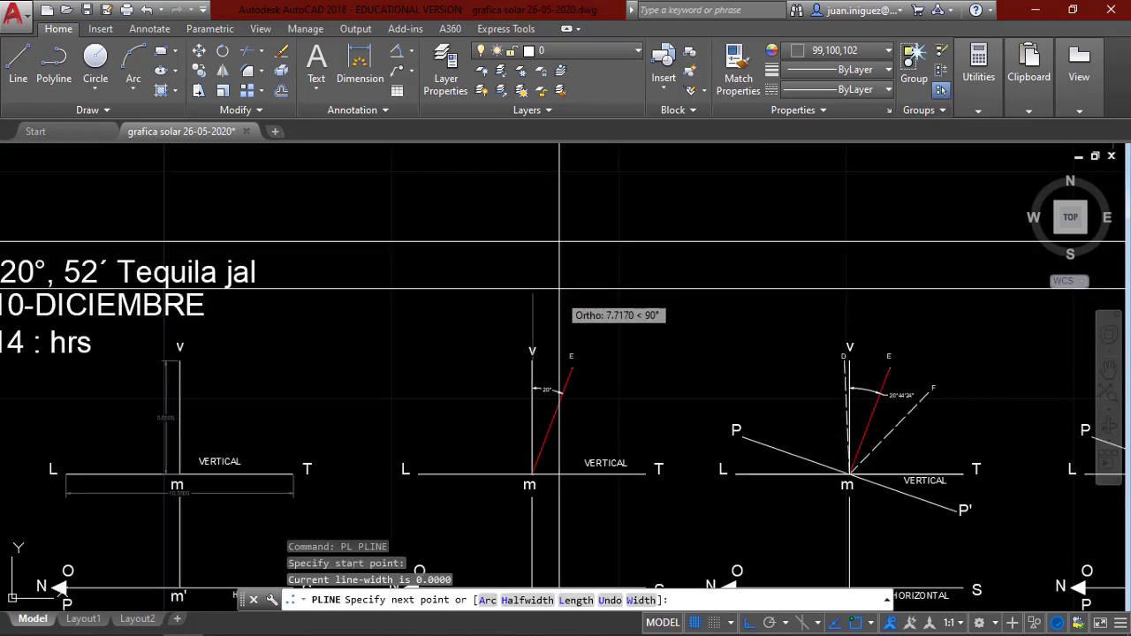
left_click(548, 279)
key("Escape")
- Rotate the new vertical polyline by -20.52 degrees about point m
left_click(548, 293)
left_click(405, 147)
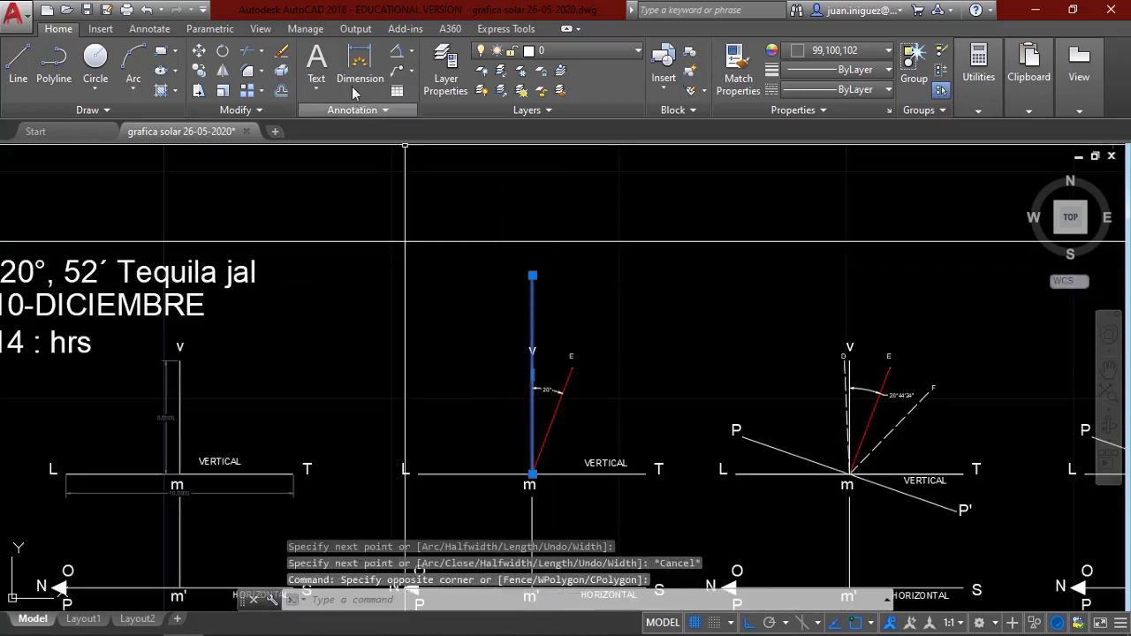
left_click(223, 51)
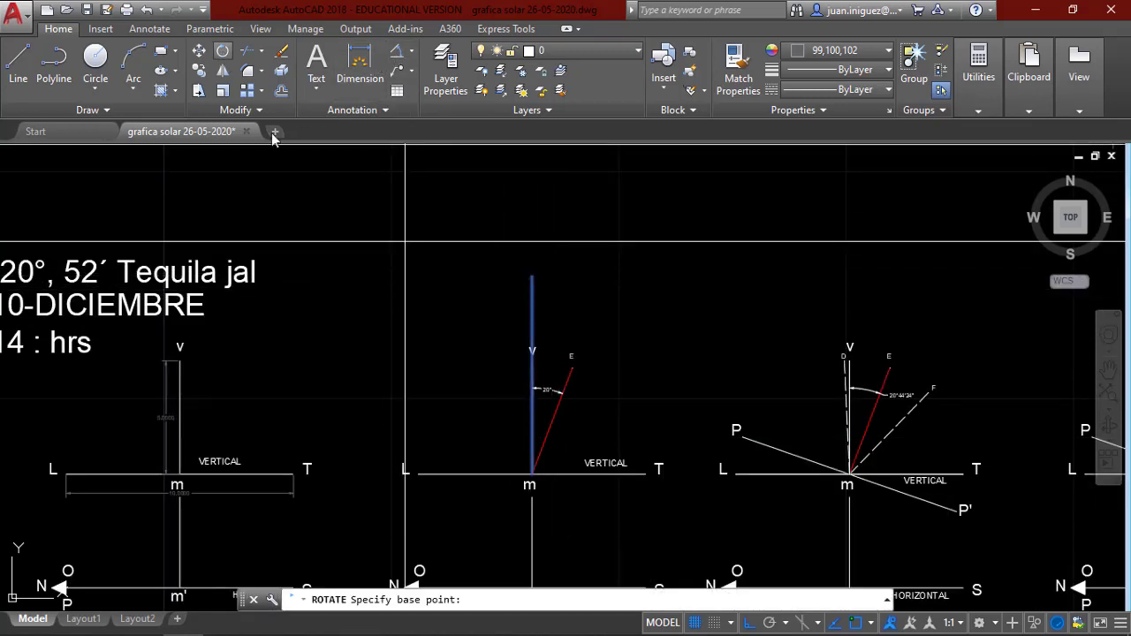
left_click(532, 474)
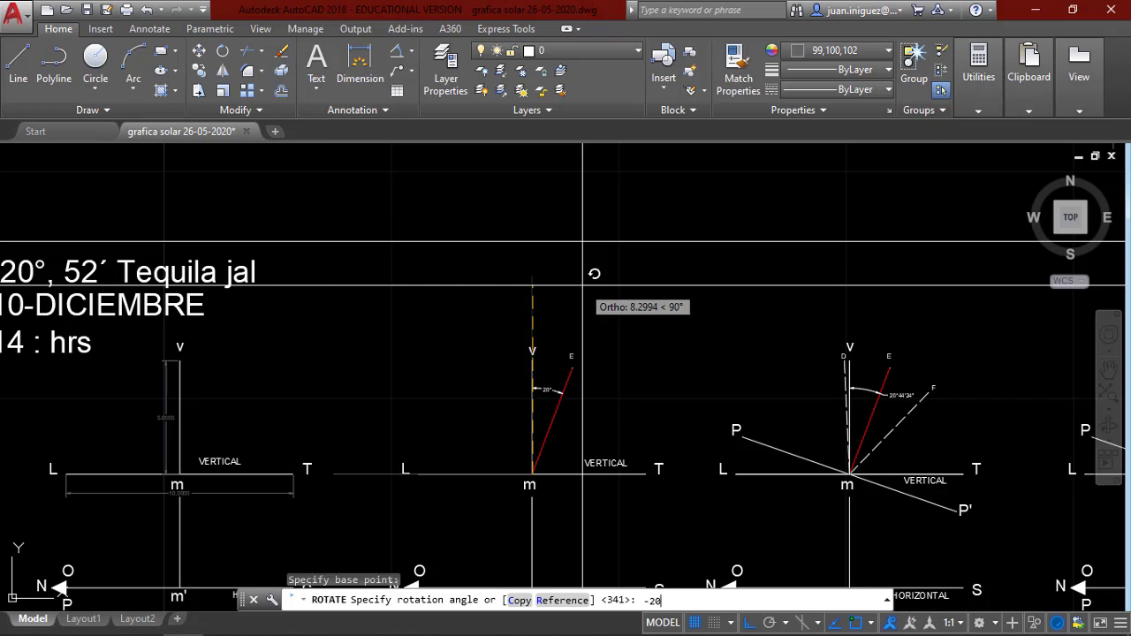
key("Return")
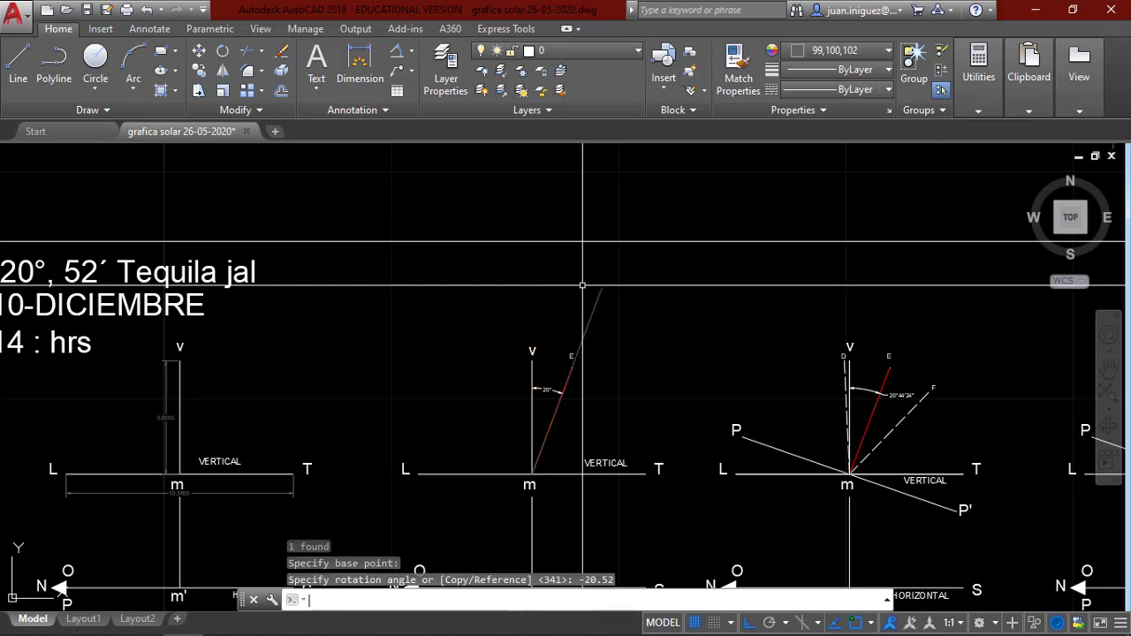
- Add an angular dimension between the V line and the rotated polyline, placing it above the existing 20° dimension
scroll(568, 380, "up", 5)
scroll(569, 365, "up", 2)
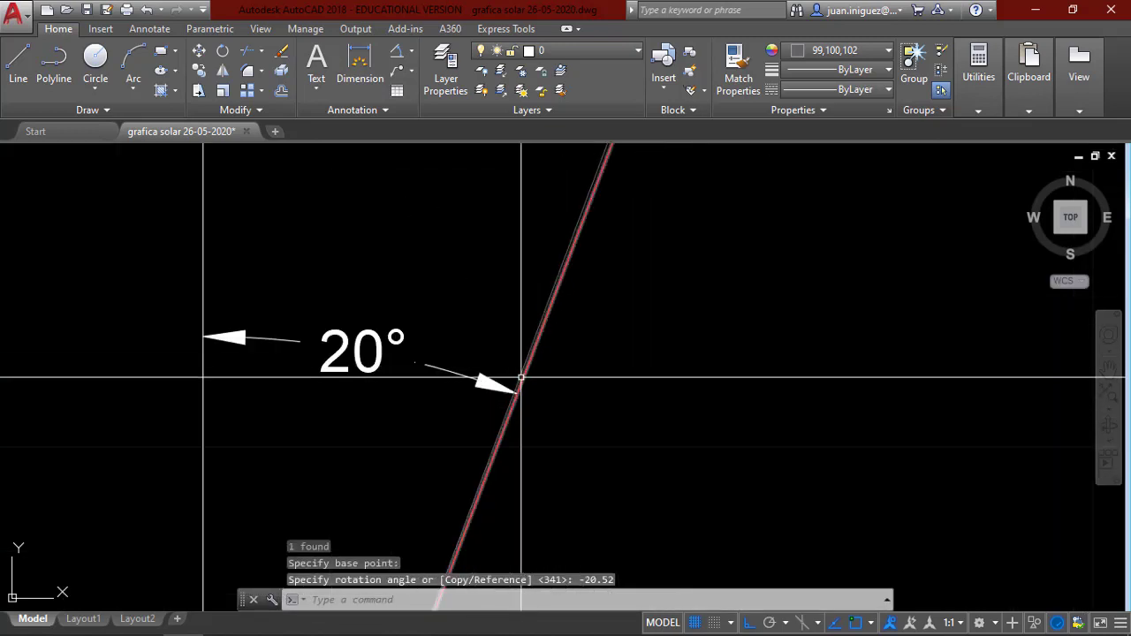
left_click(487, 366)
left_click(502, 397)
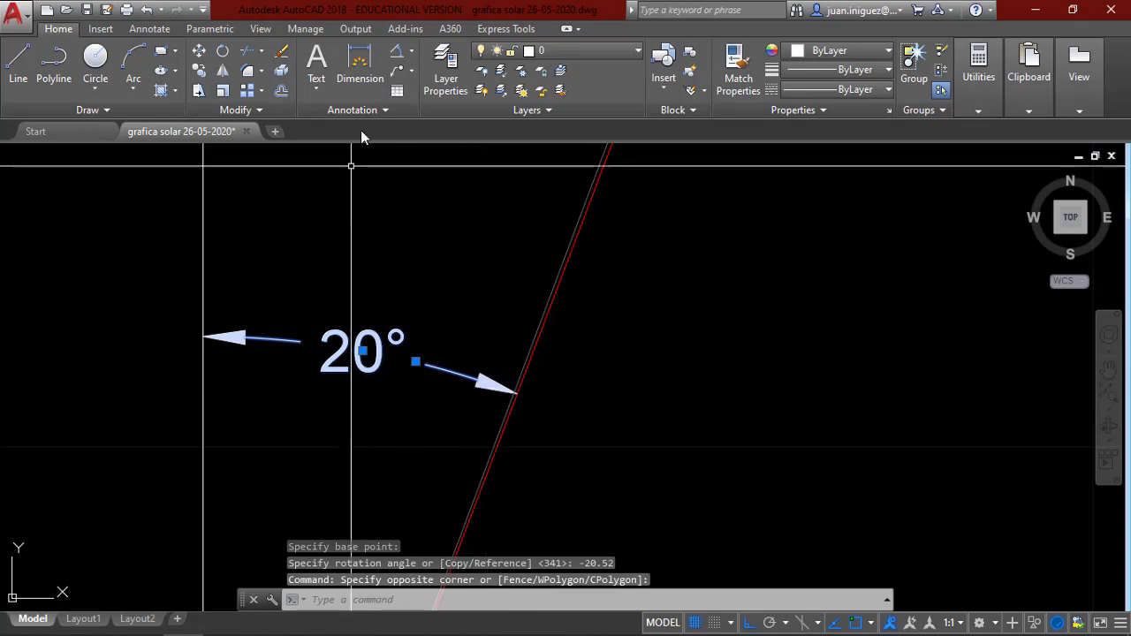
left_click(396, 51)
left_click(204, 239)
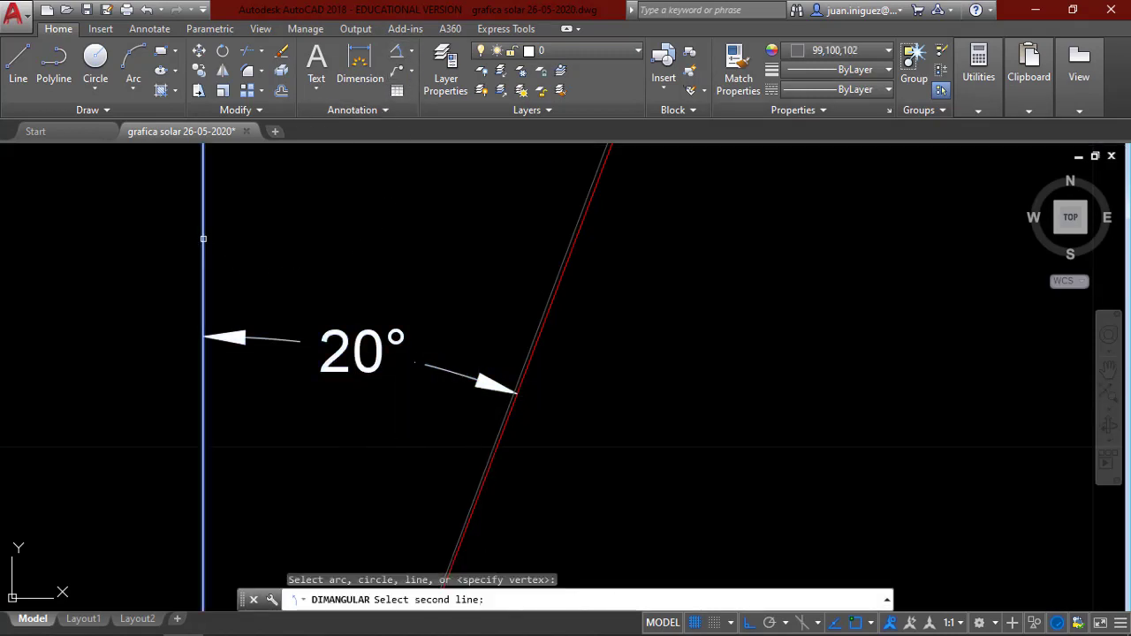
scroll(530, 335, "up", 2)
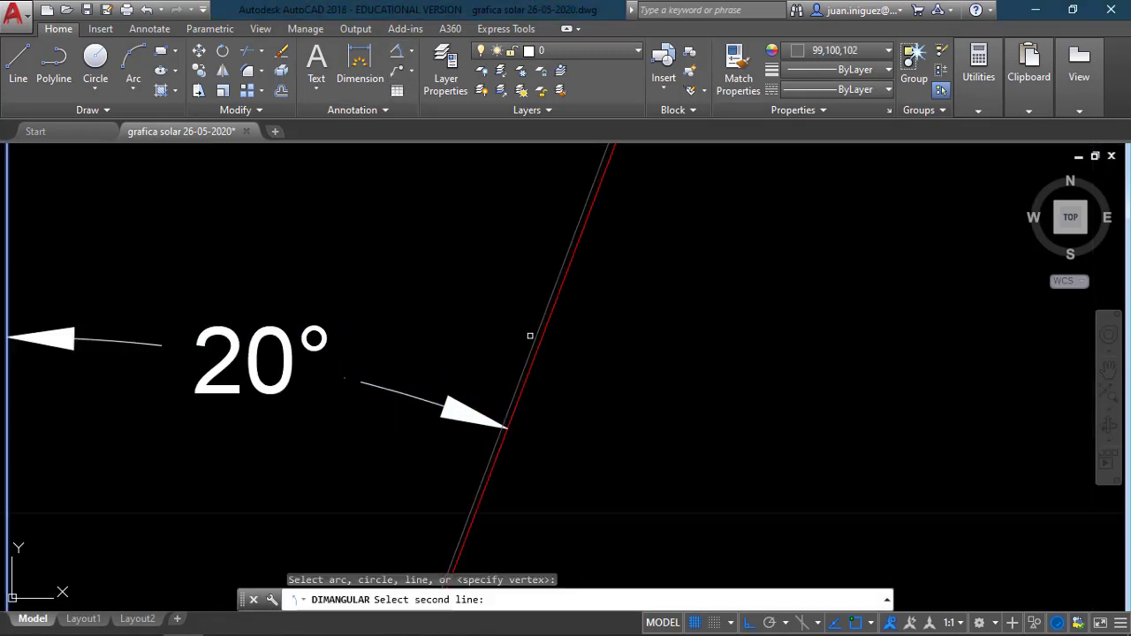
scroll(530, 336, "up", 2)
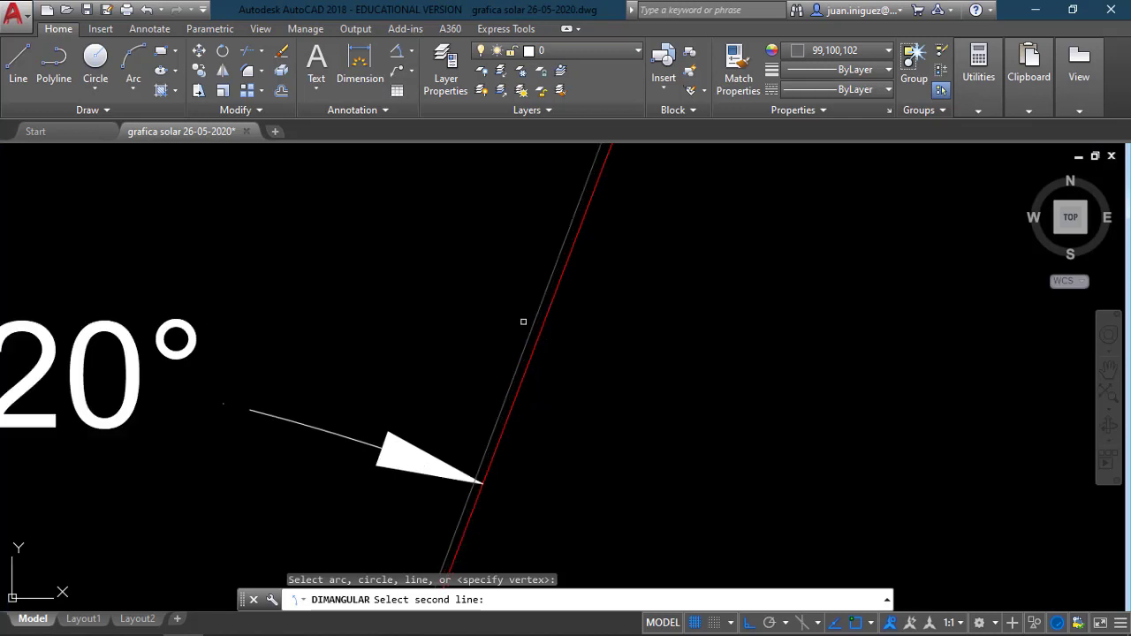
left_click(531, 326)
scroll(512, 314, "down", 3)
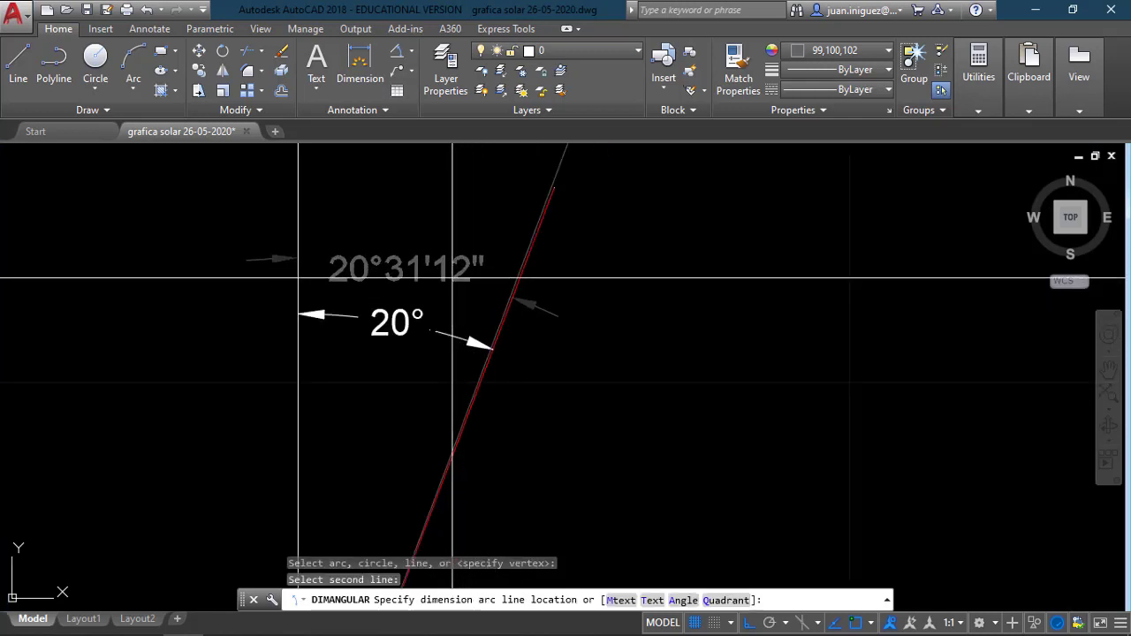
left_click(479, 252)
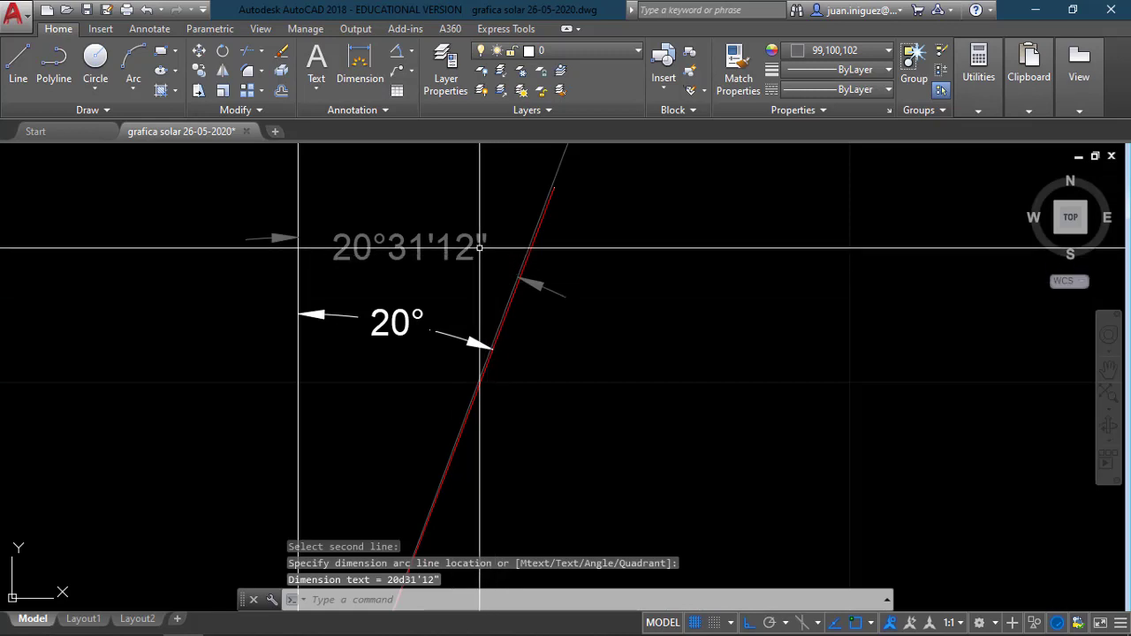
- Erase the rotated grey polyline beside the red E line in the second stage
scroll(495, 344, "up", 2)
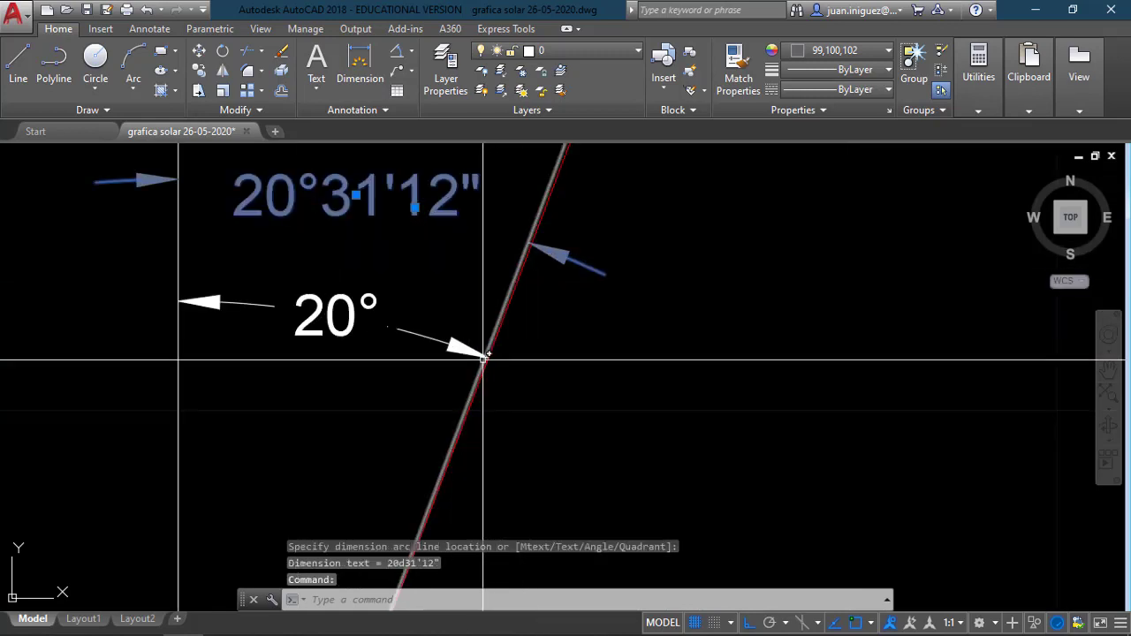
key("Escape")
left_click(481, 354)
key("Escape")
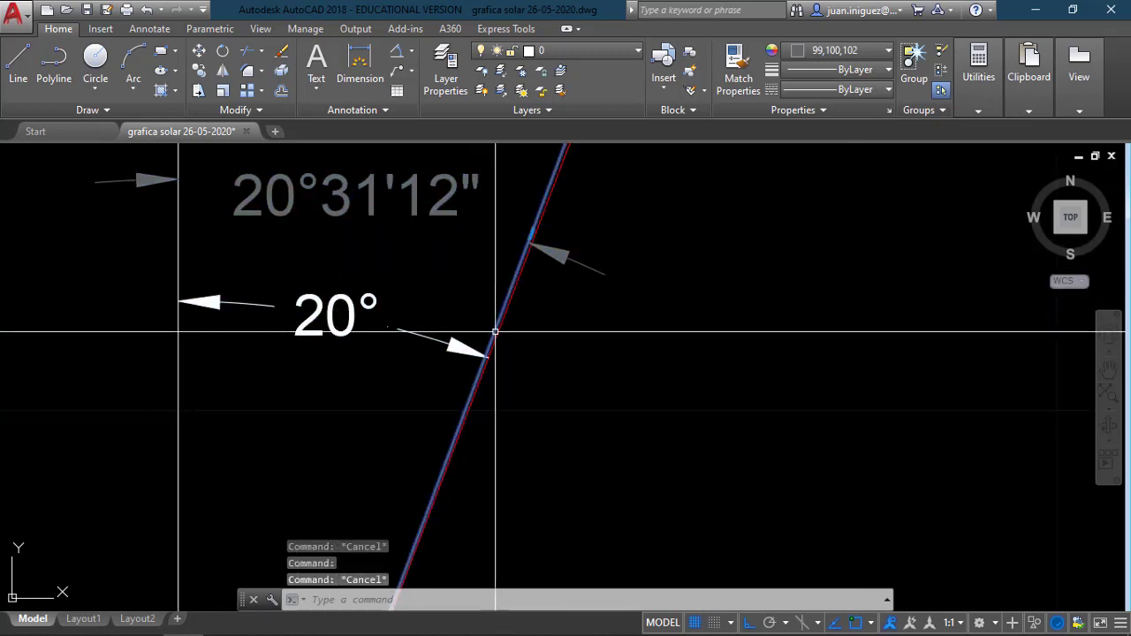
left_click(509, 336)
key("Delete")
scroll(535, 315, "down", 2)
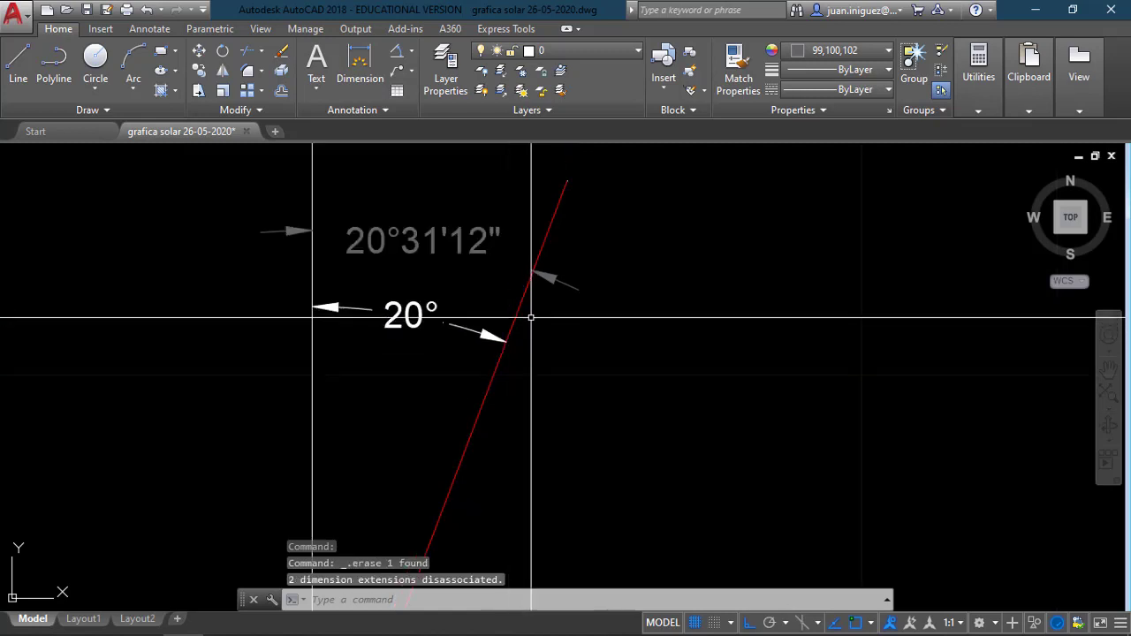
key("Escape")
left_click(419, 249)
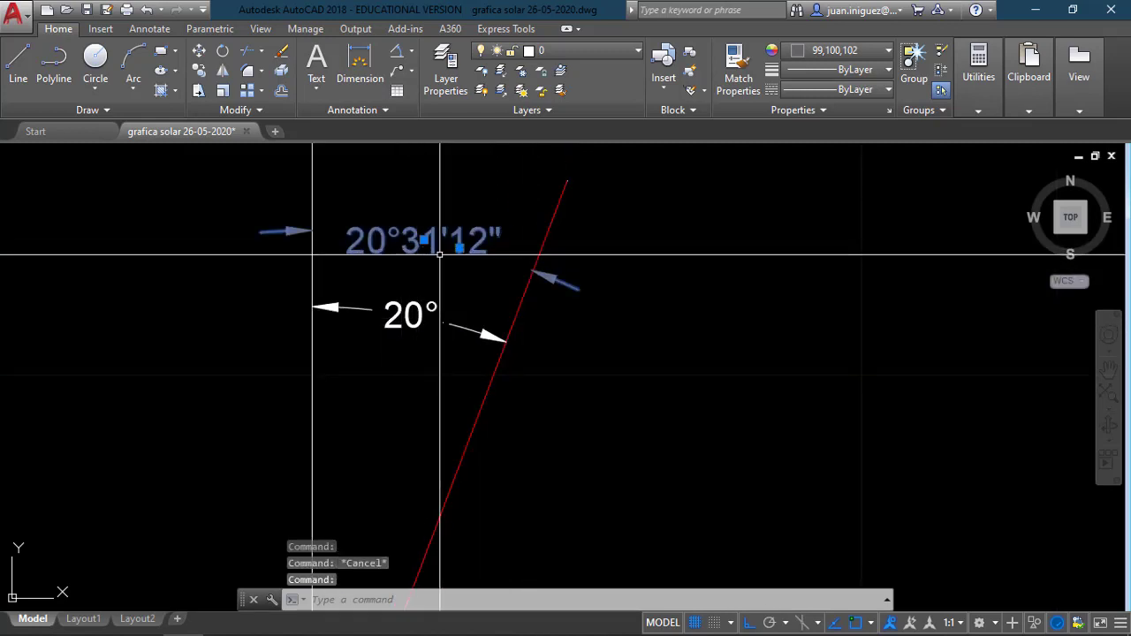
left_click(460, 248)
key("Escape")
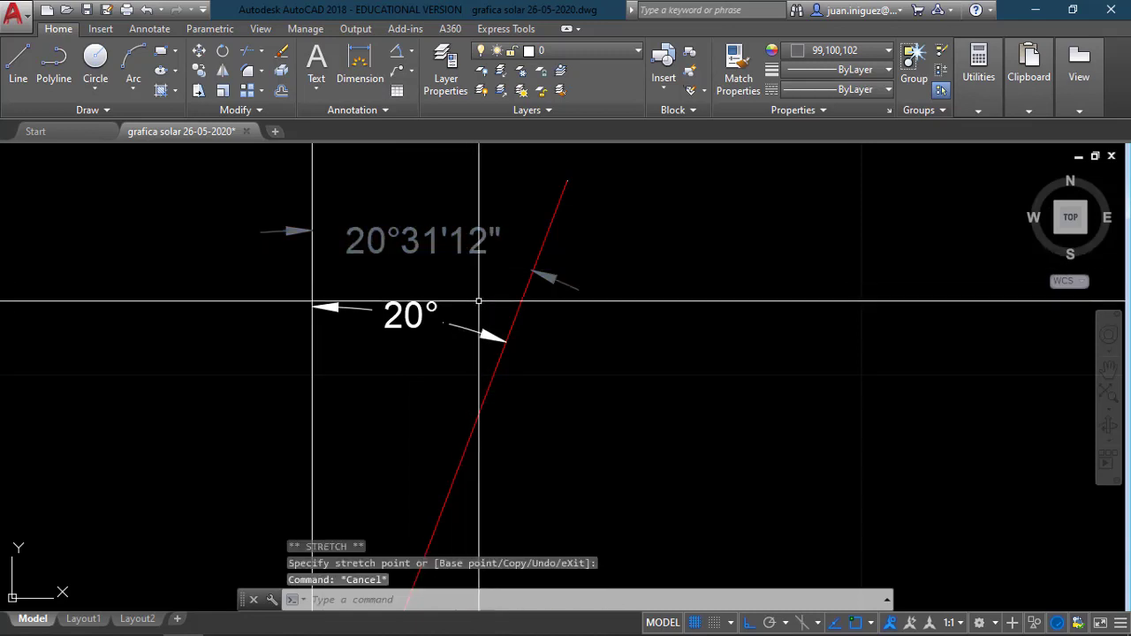
scroll(589, 335, "down", 4)
scroll(589, 335, "down", 2)
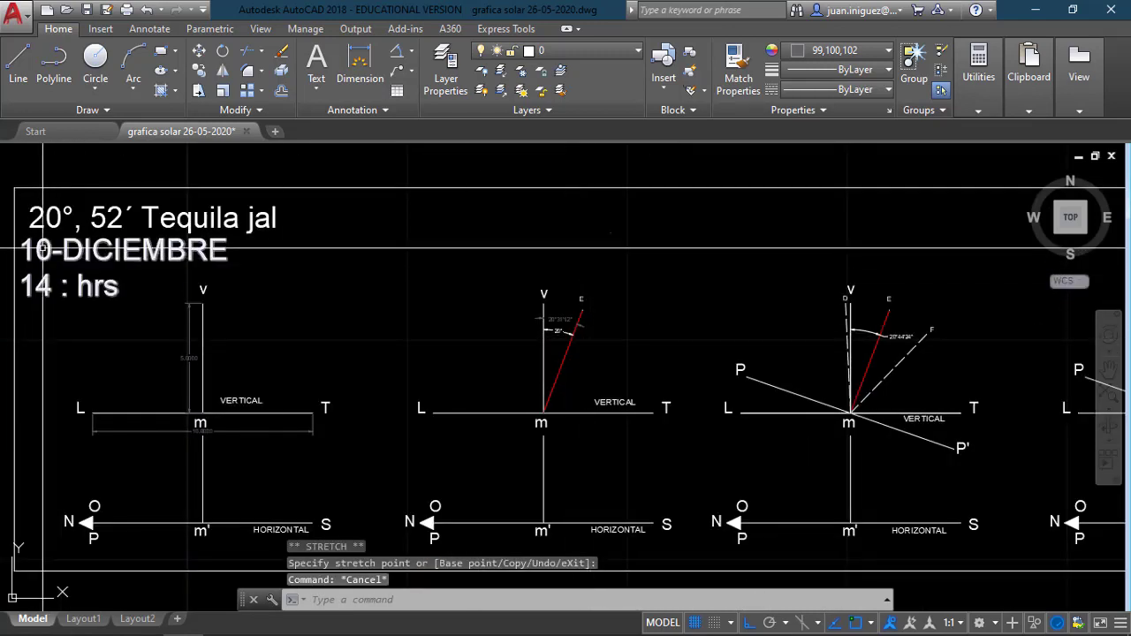
- Erase both V–E angular dimensions and the red E line from the second stage
scroll(565, 323, "up", 6)
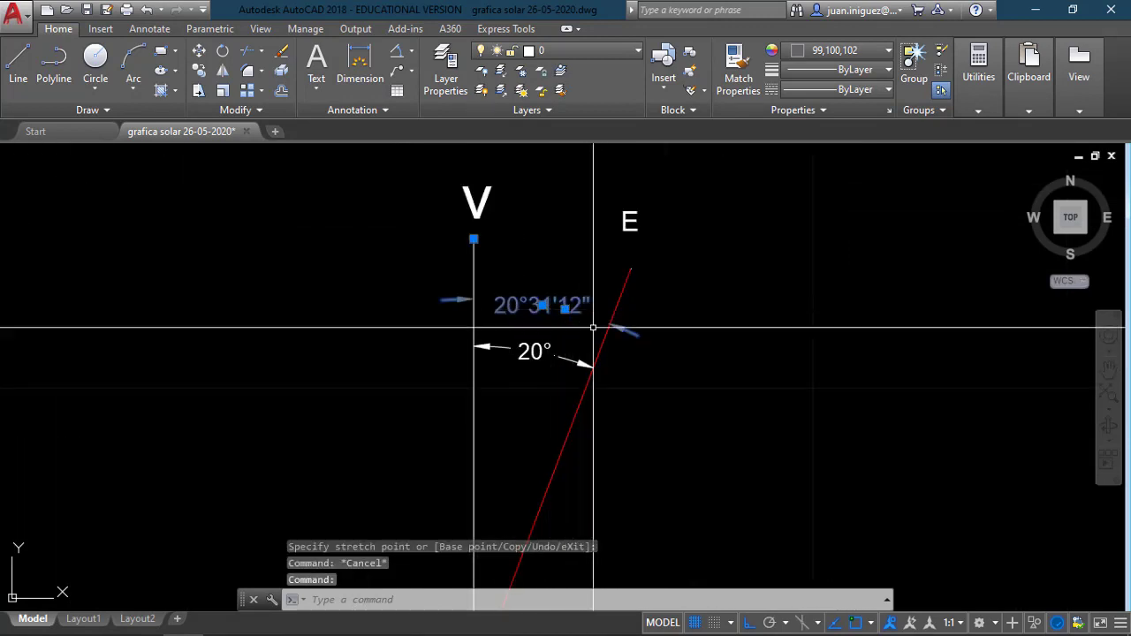
key("Delete")
left_click(574, 340)
left_click(557, 386)
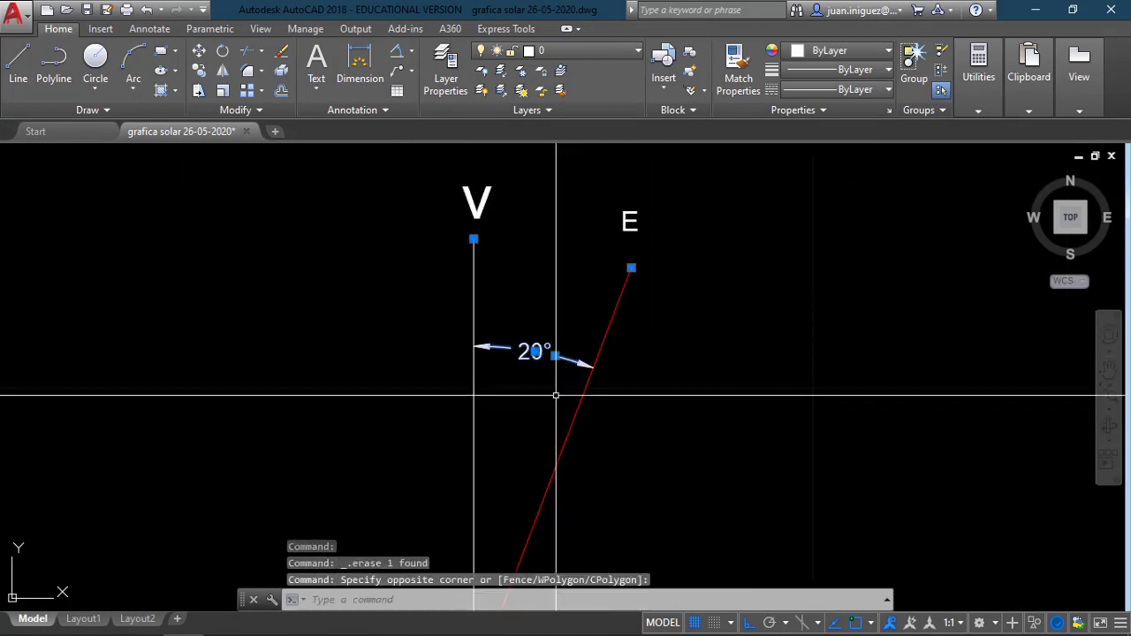
key("Delete")
left_click(606, 336)
left_click(586, 361)
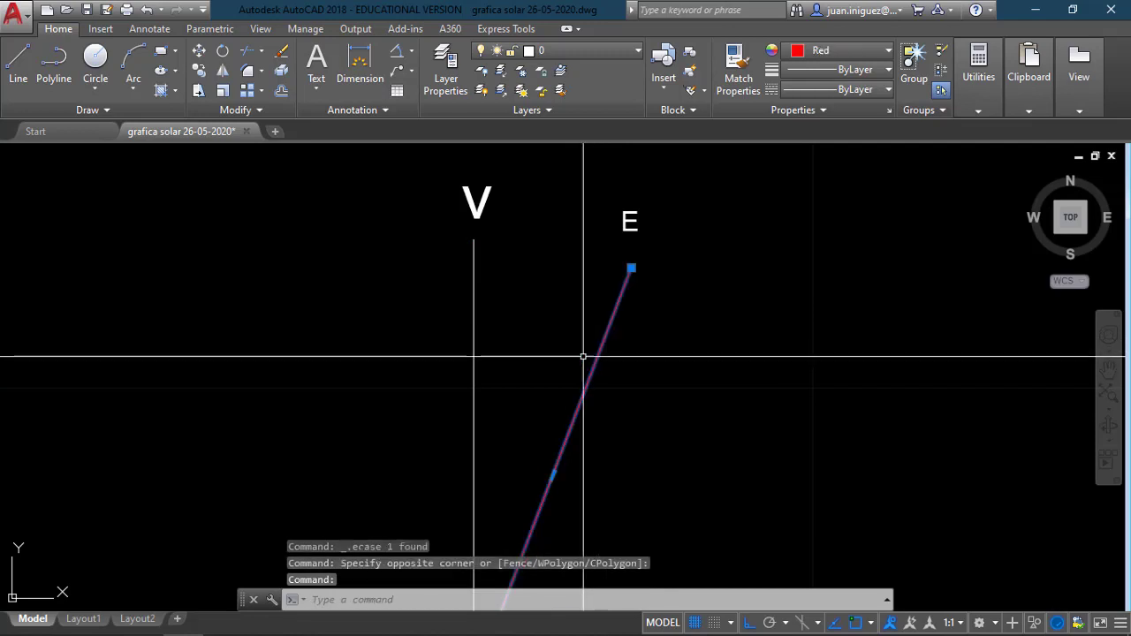
key("Delete")
- Draw a new vertical polyline from point m up past the V label in the second stage
scroll(575, 349, "down", 4)
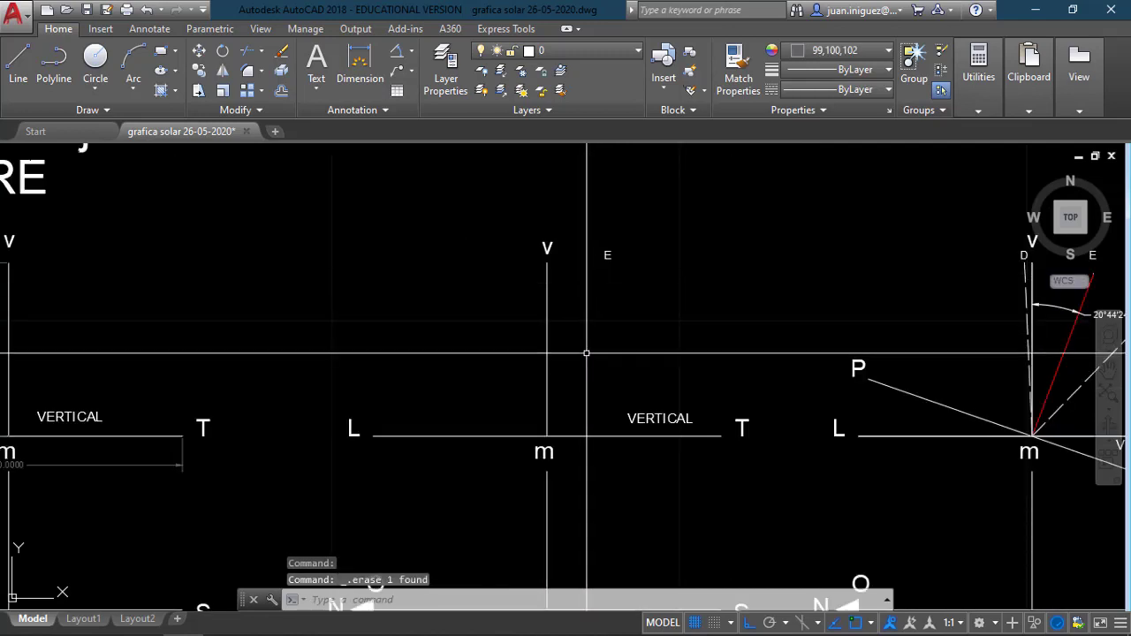
type("PL")
key("Return")
left_click(547, 435)
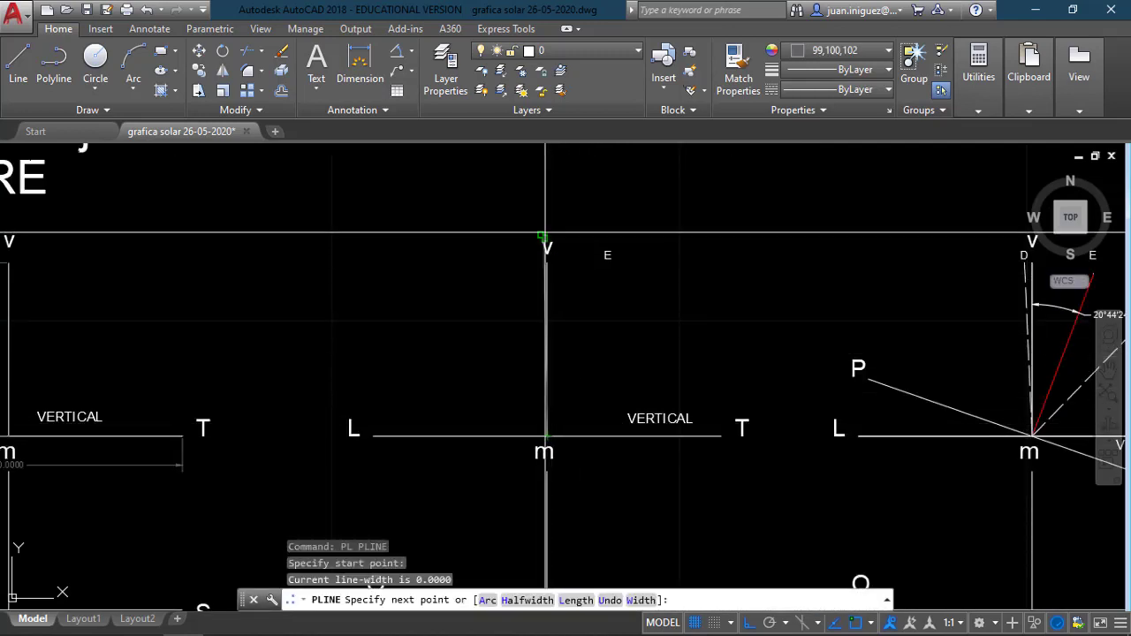
left_click(572, 160)
key("Escape")
- Rotate the redrawn polyline by -20.52 degrees about point m to form the new E line
left_click(575, 309)
left_click(442, 221)
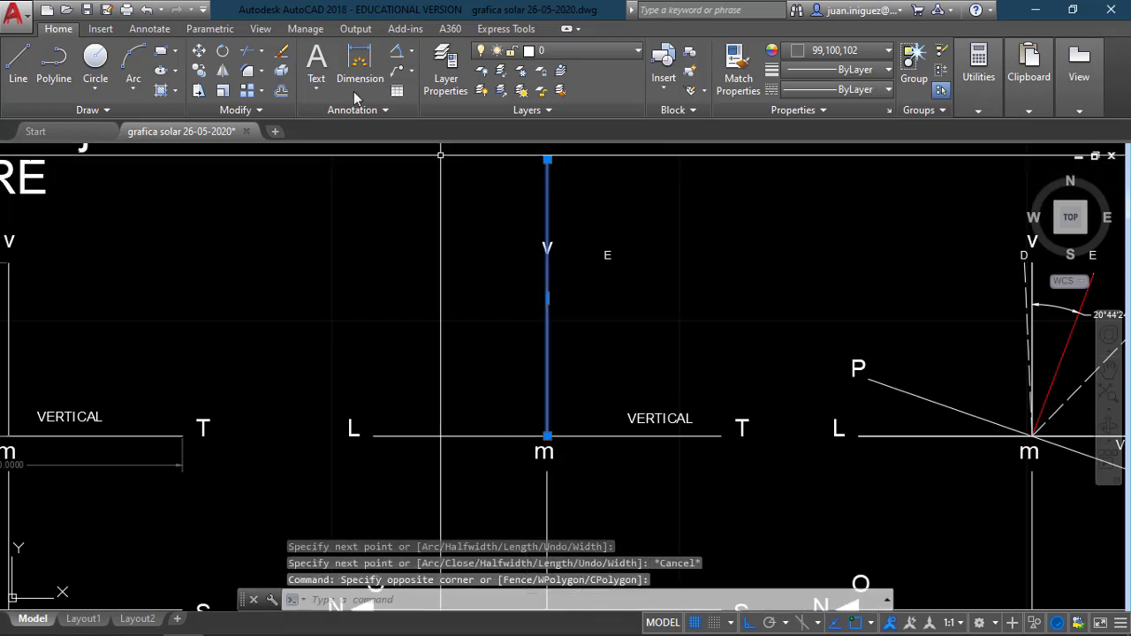
left_click(223, 52)
left_click(547, 436)
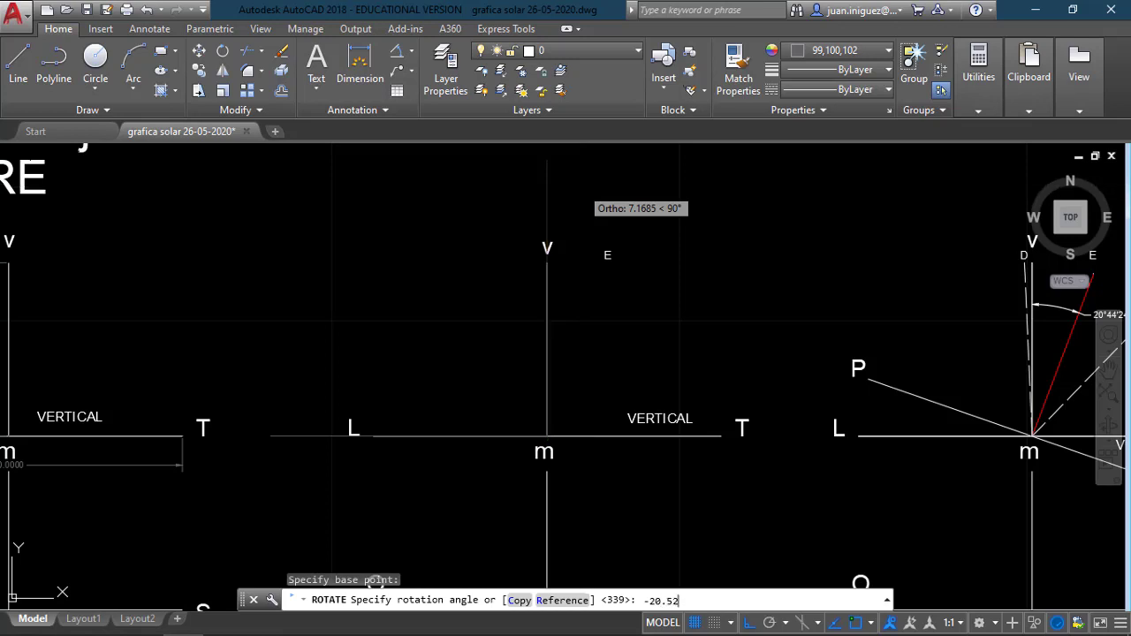
key("Return")
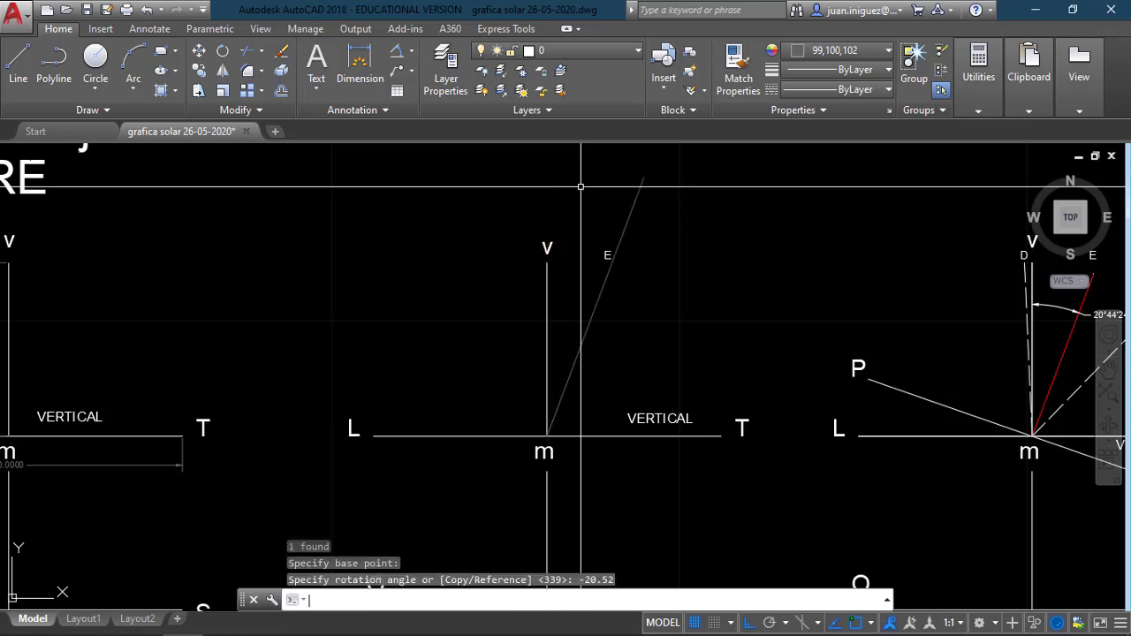
- Add an angular dimension between the V line and the new E line, placed just below the V and E labels
left_click(400, 52)
left_click(547, 289)
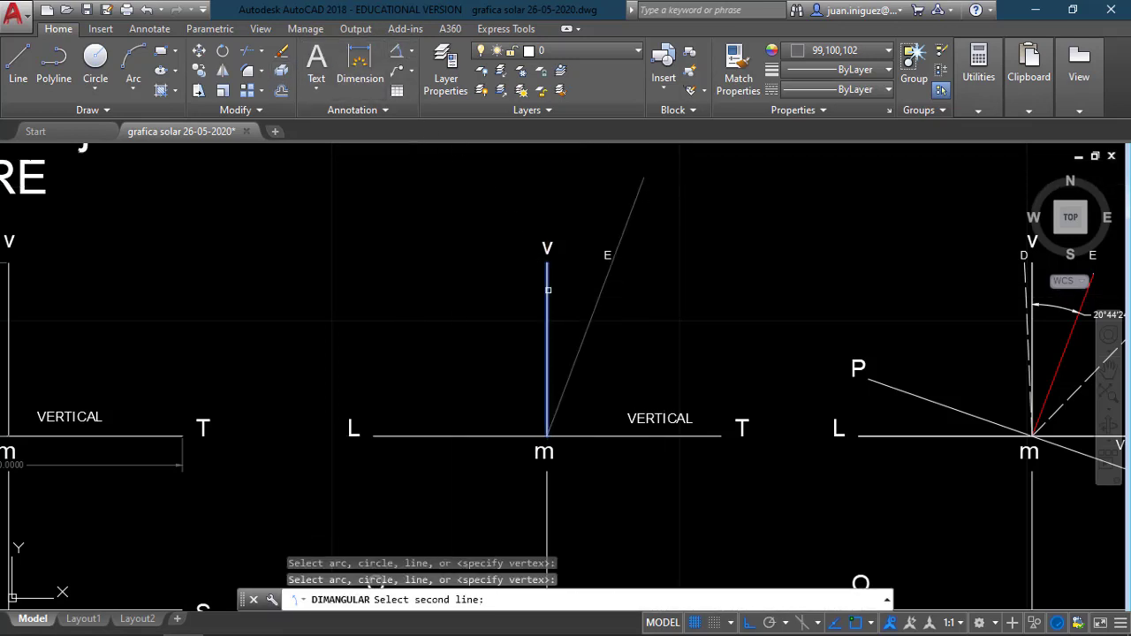
left_click(599, 296)
left_click(569, 292)
scroll(569, 308, "up", 4)
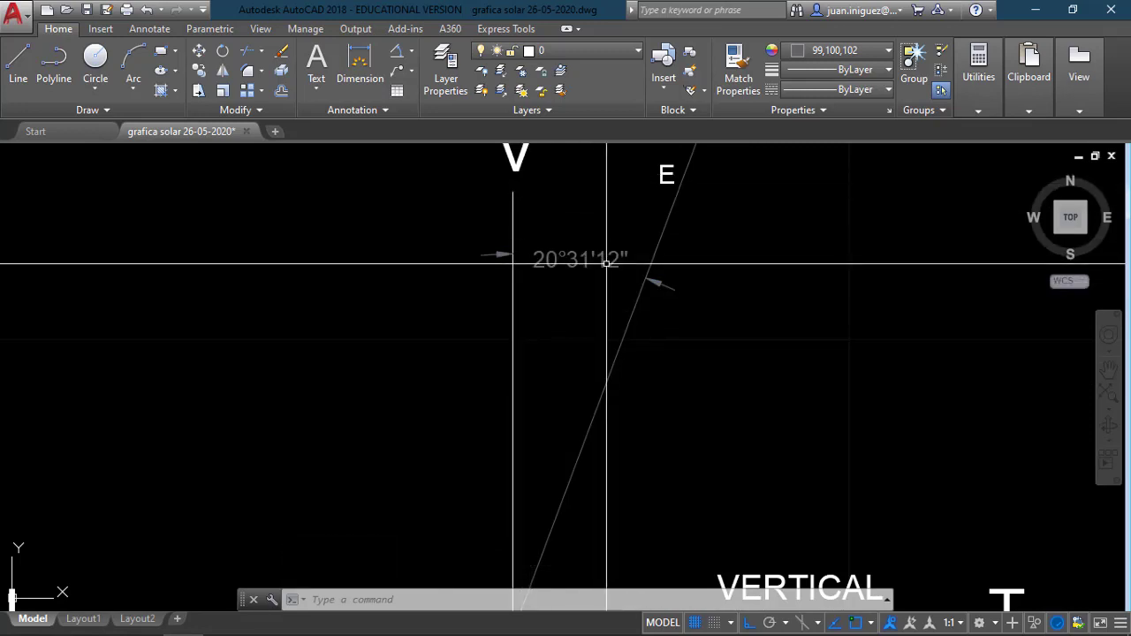
left_click(607, 264)
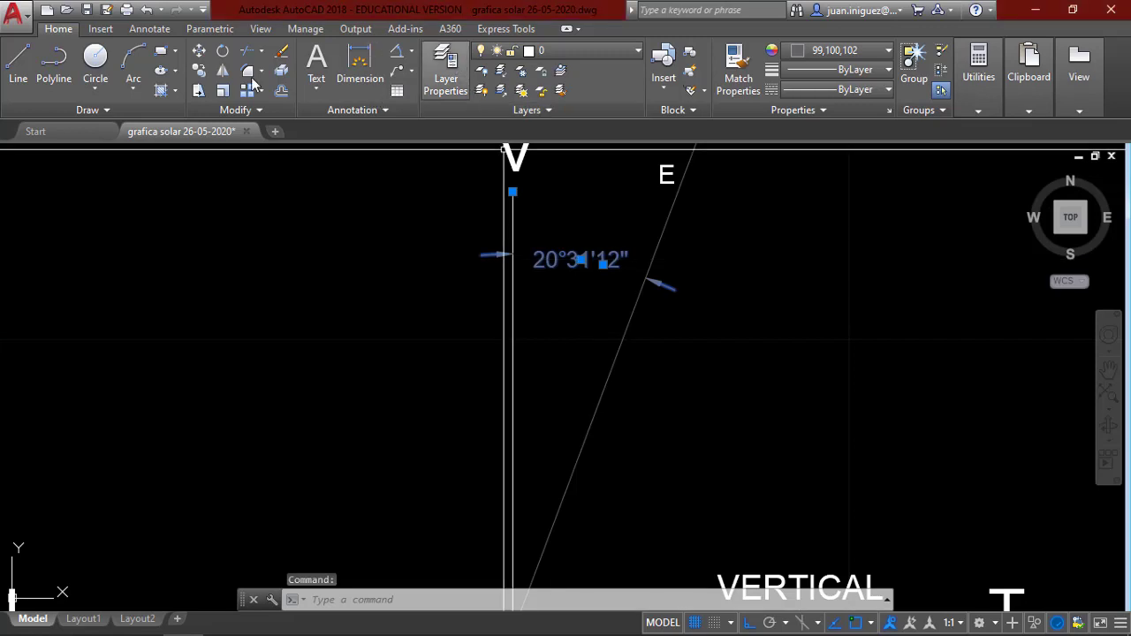
key("Escape")
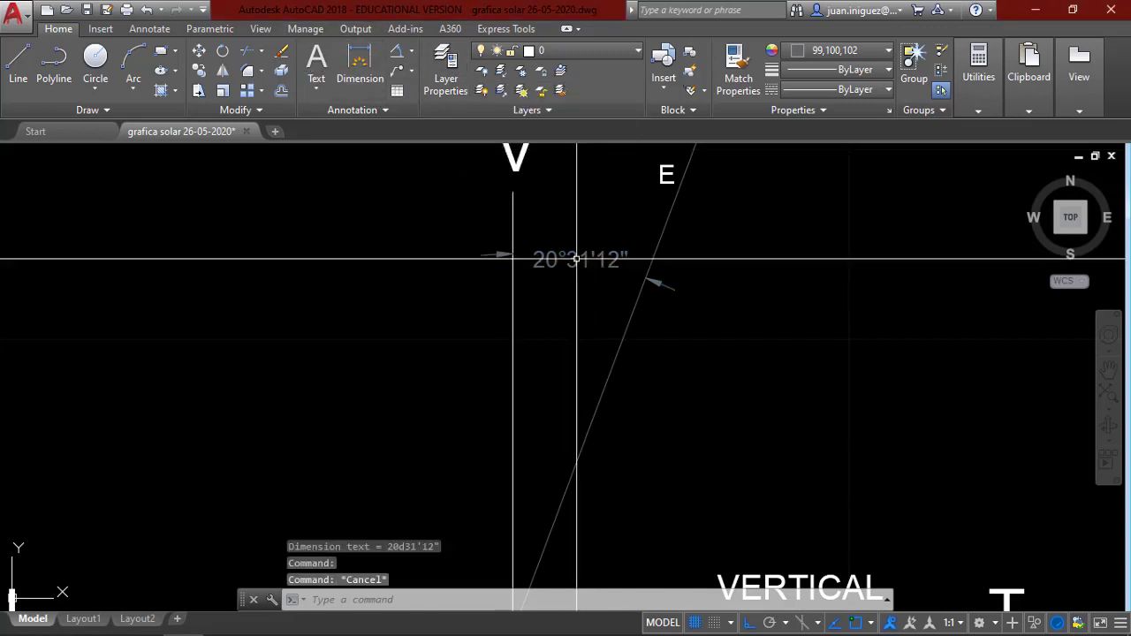
- Reposition the angle text between the V and E lines in the second stage so it sits clear of the E line
scroll(608, 268, "down", 6)
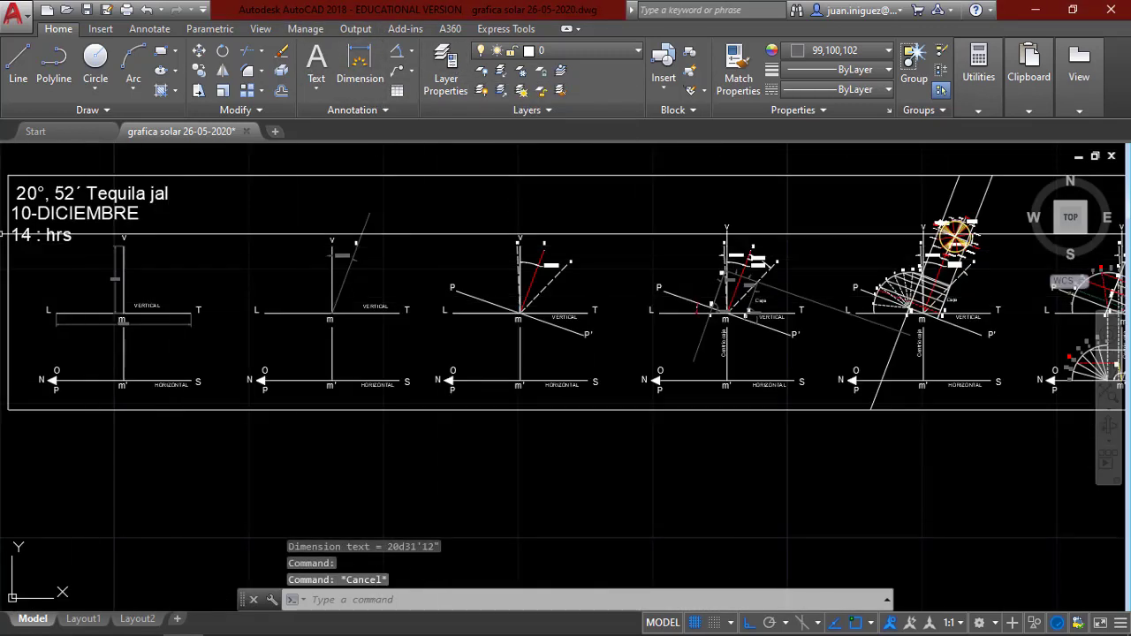
scroll(366, 263, "up", 4)
scroll(367, 264, "down", 2)
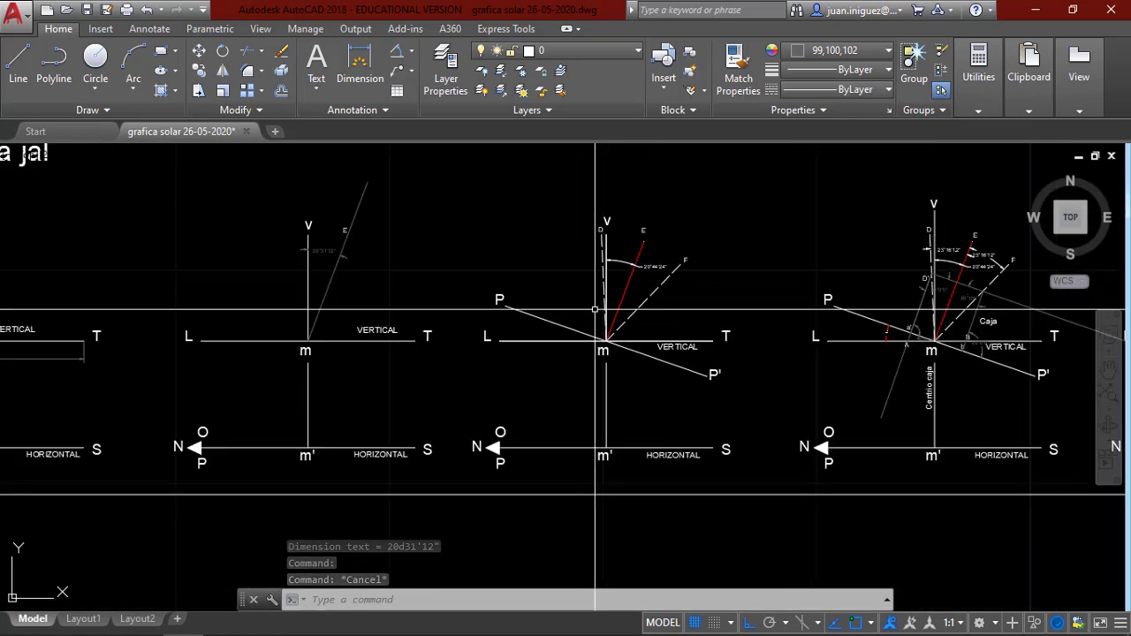
scroll(652, 273, "up", 4)
scroll(695, 245, "down", 4)
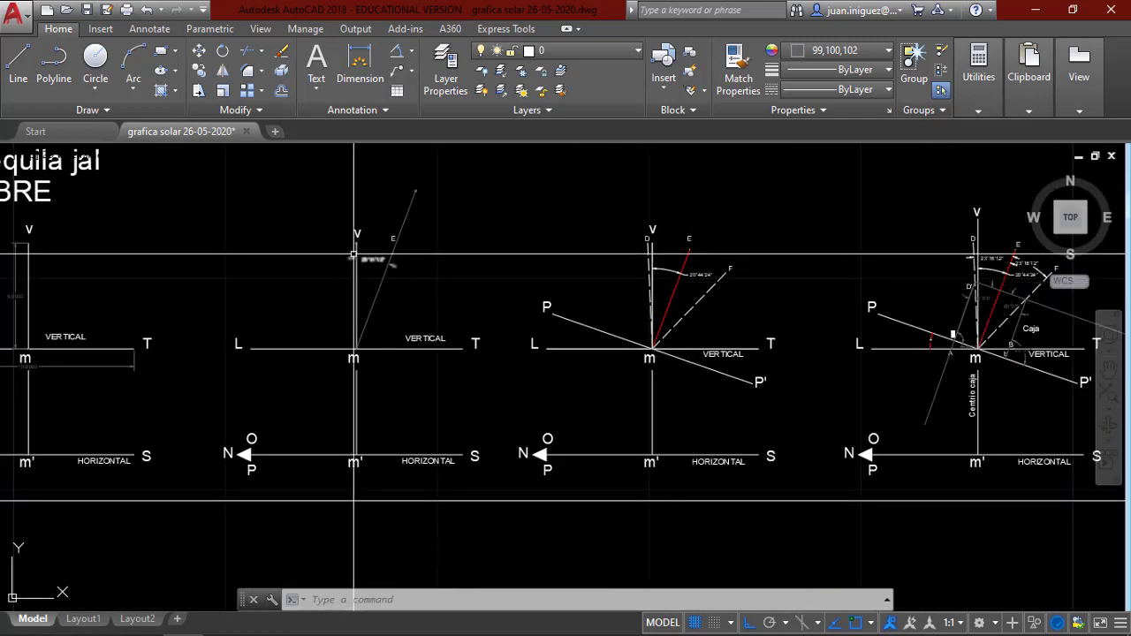
scroll(410, 281, "up", 6)
left_click(410, 281)
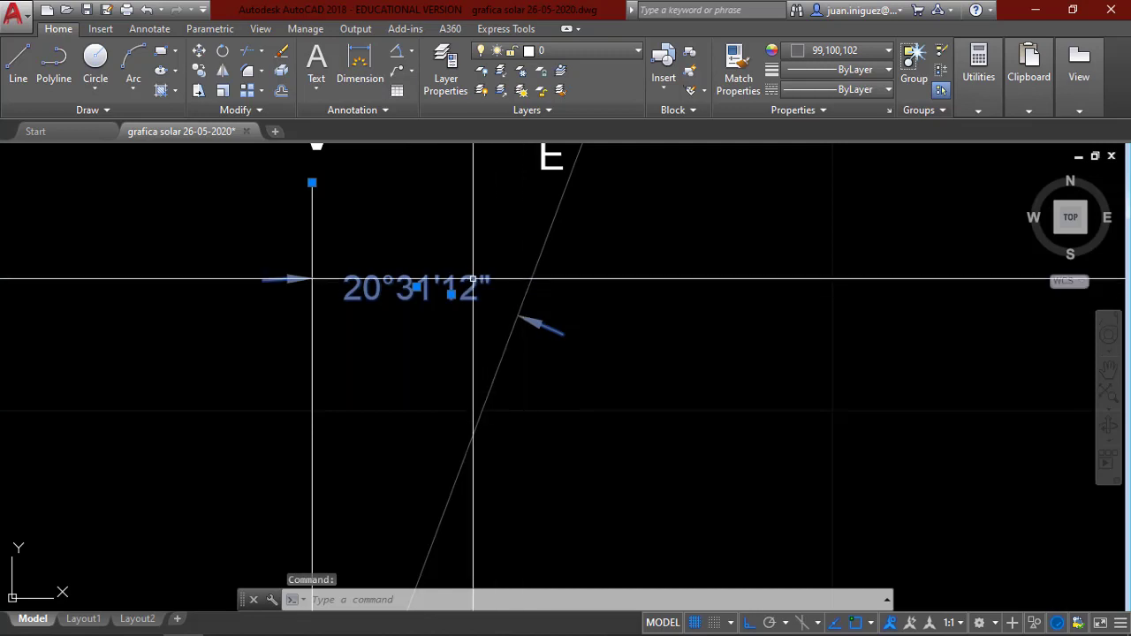
scroll(429, 334, "up", 2)
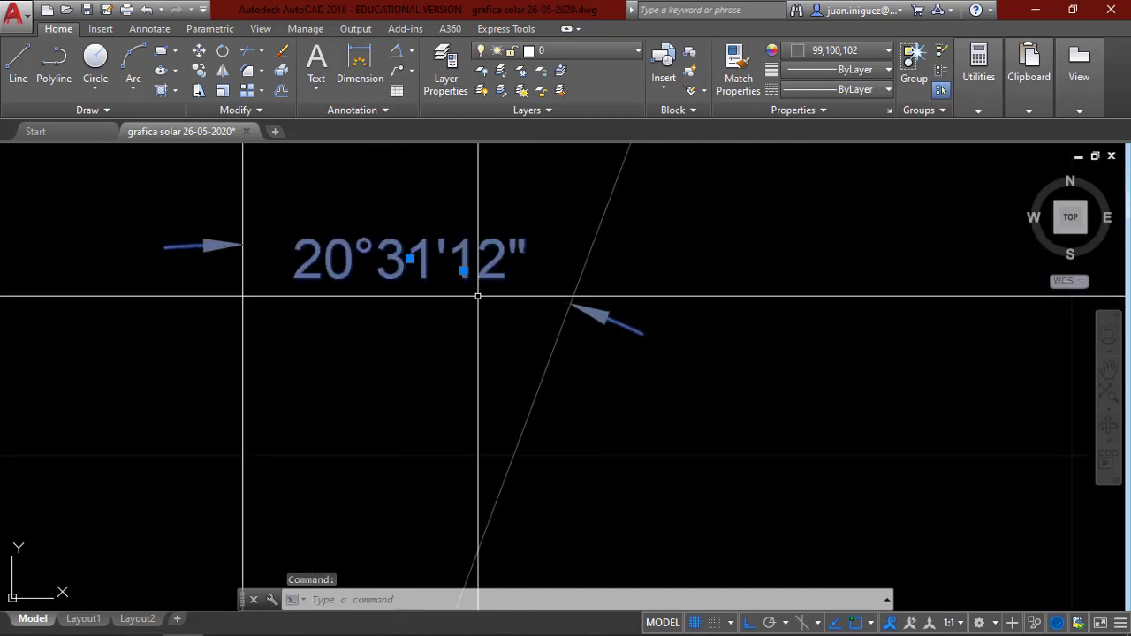
left_click(410, 259)
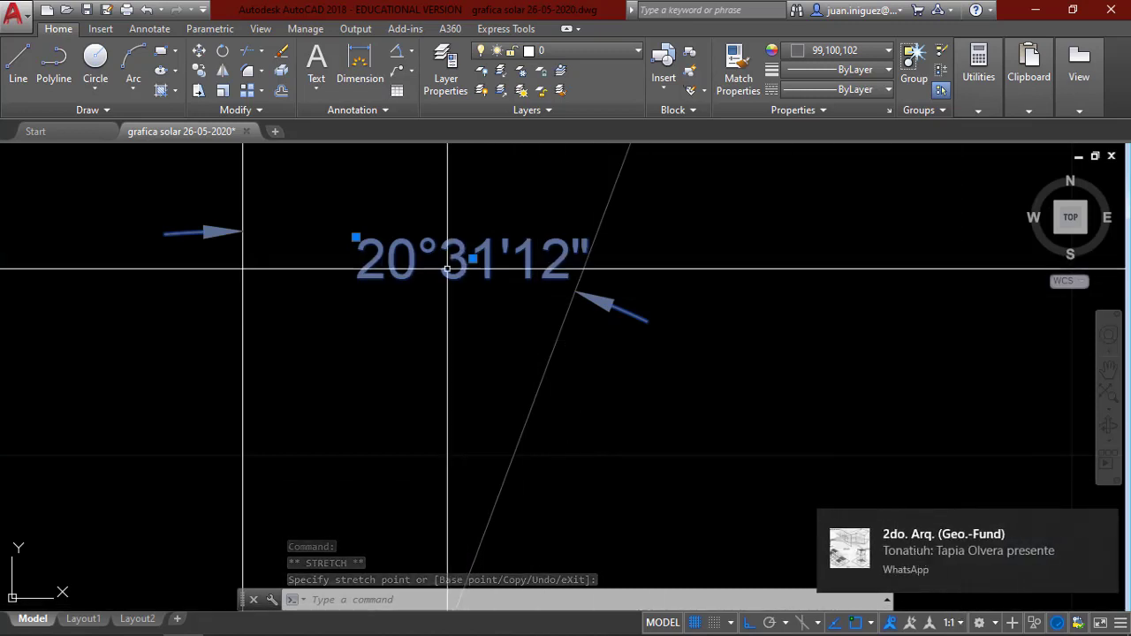
key("Escape")
left_click(410, 261)
left_click(410, 257)
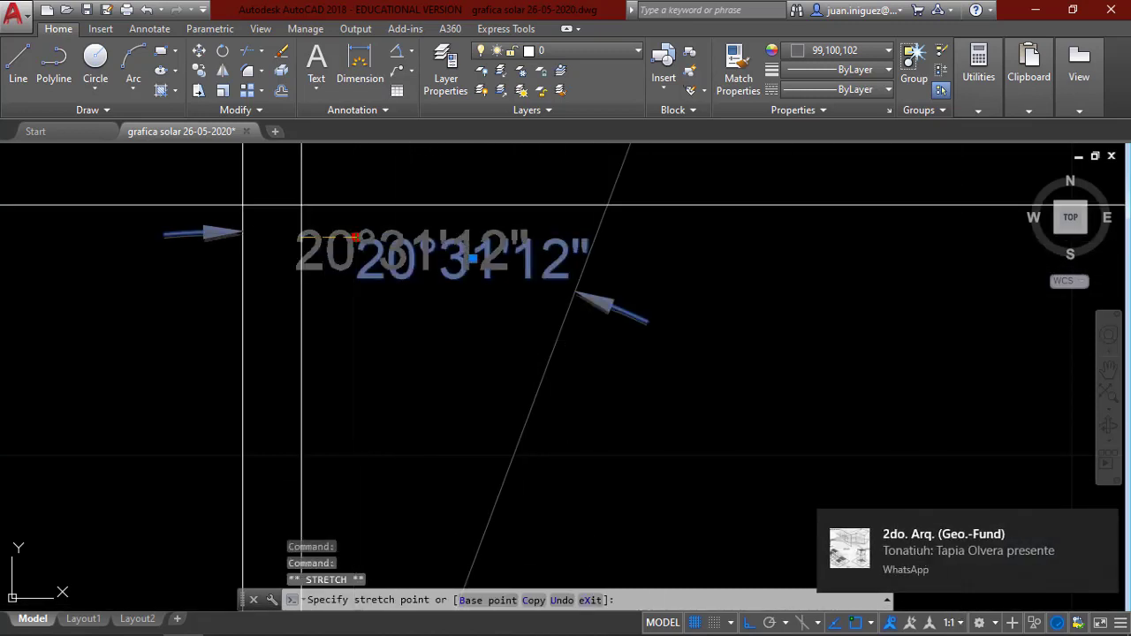
key("Escape")
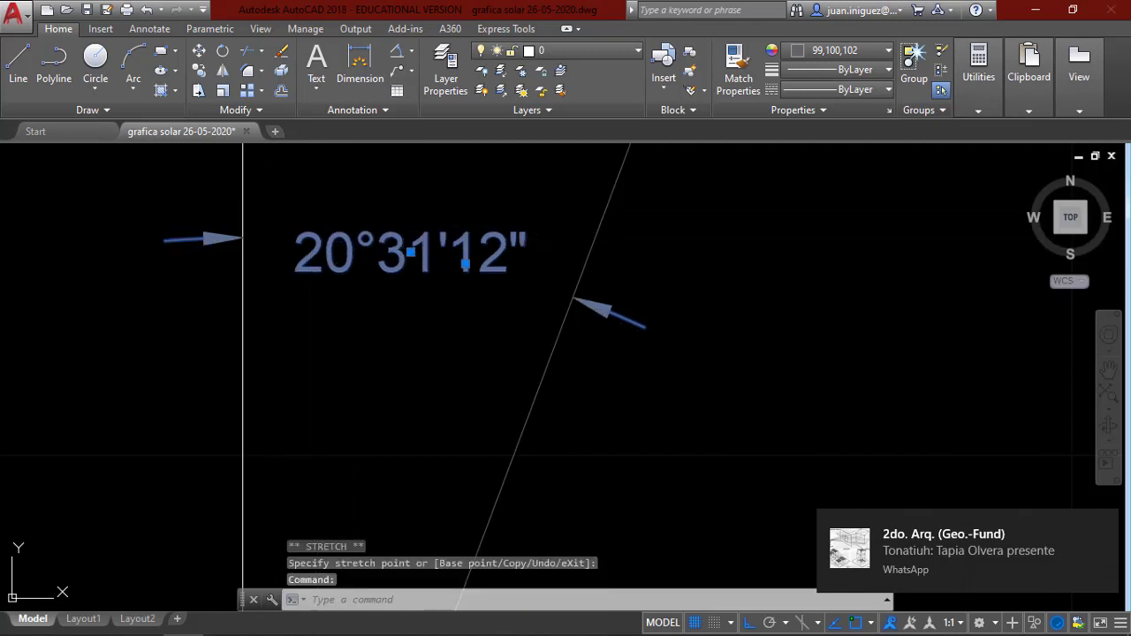
- Replace the second stage's V–E angle dimension text with 20°,52´
double_click(316, 252)
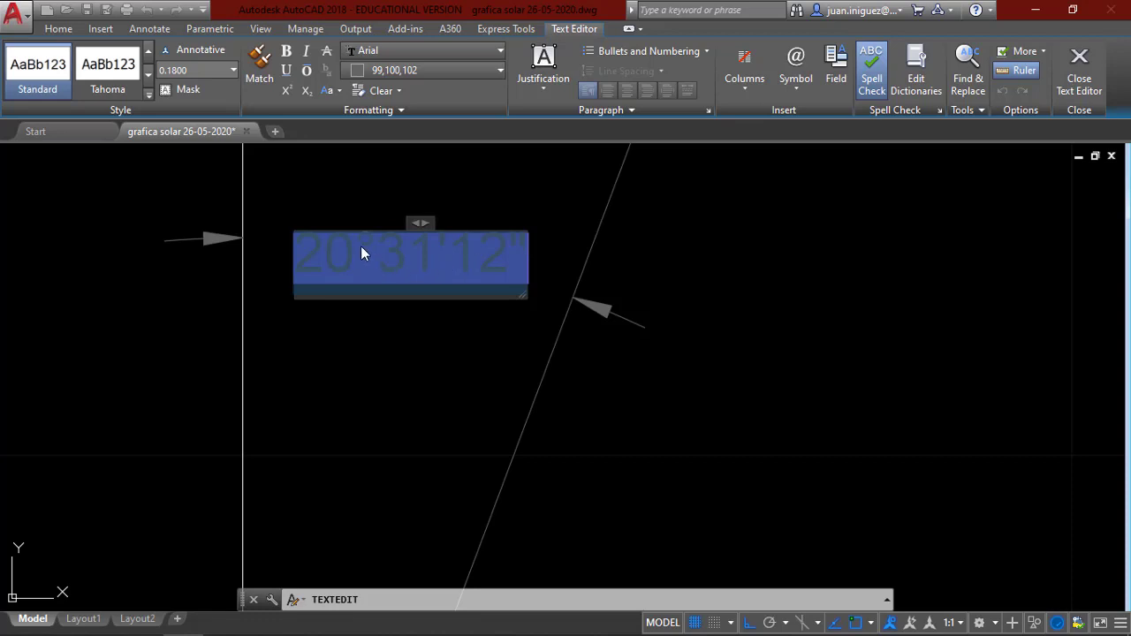
key("Escape")
left_click(349, 249)
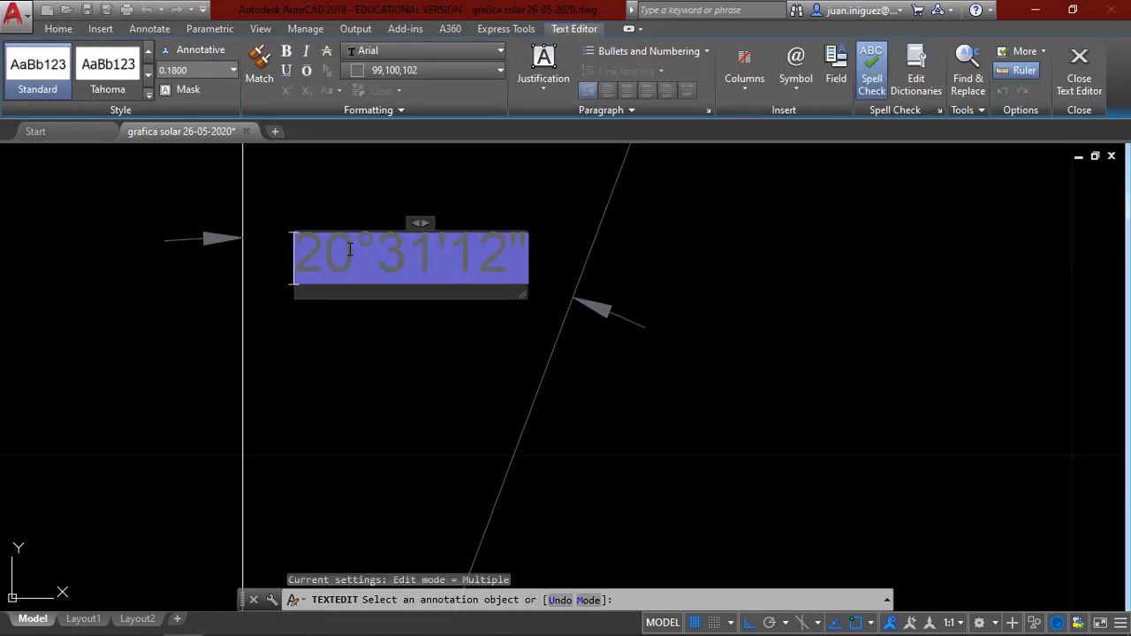
key("Home")
type("2")
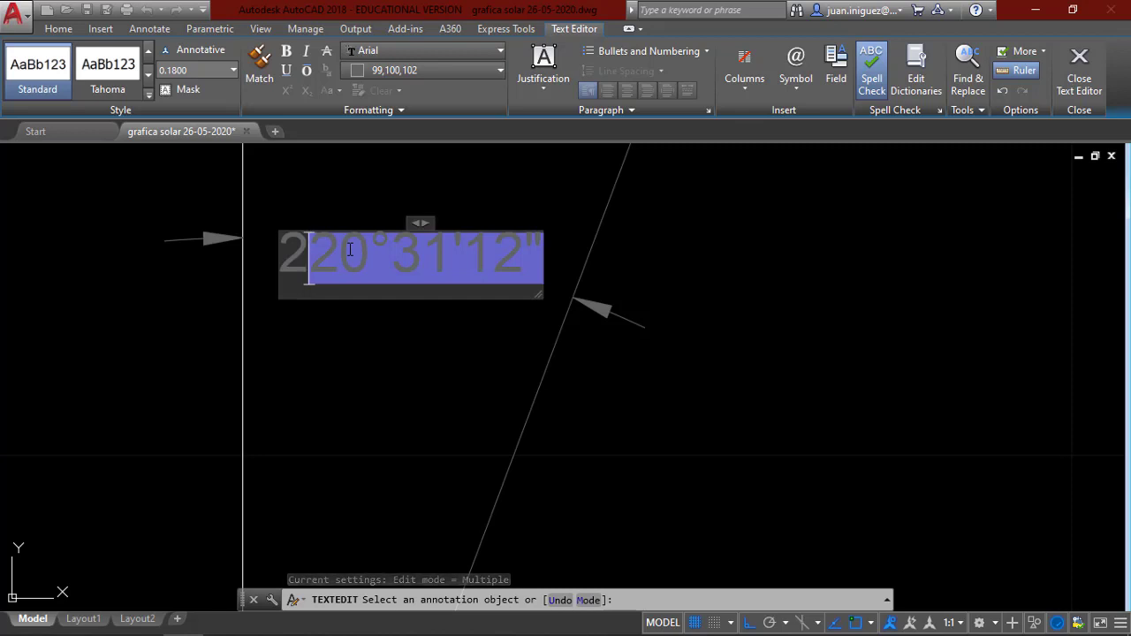
key("BackSpace")
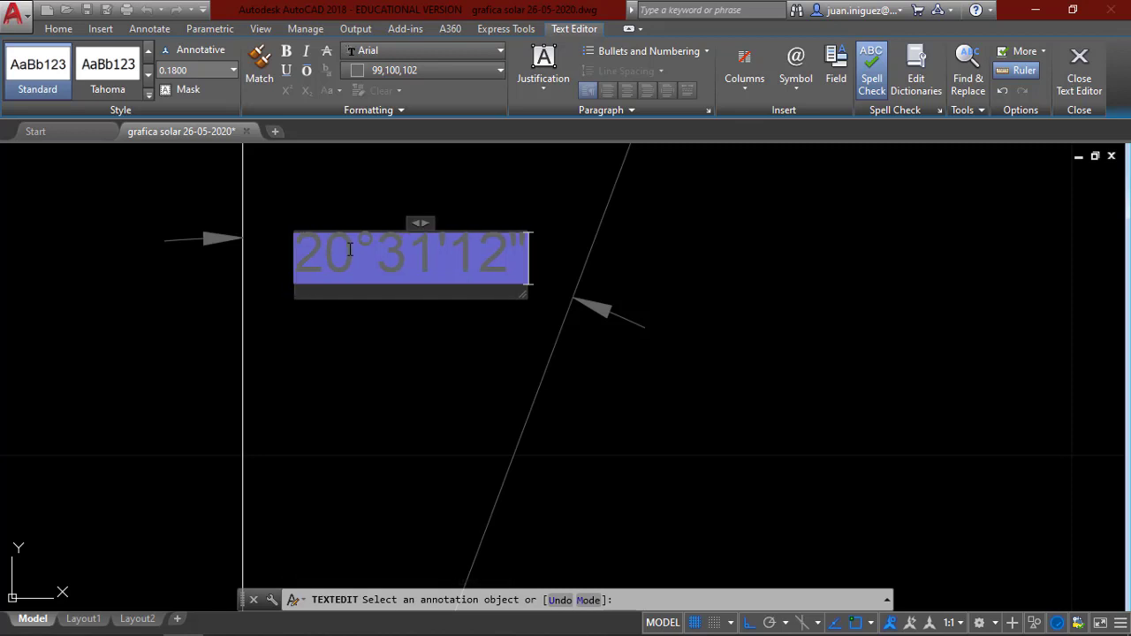
key("BackSpace")
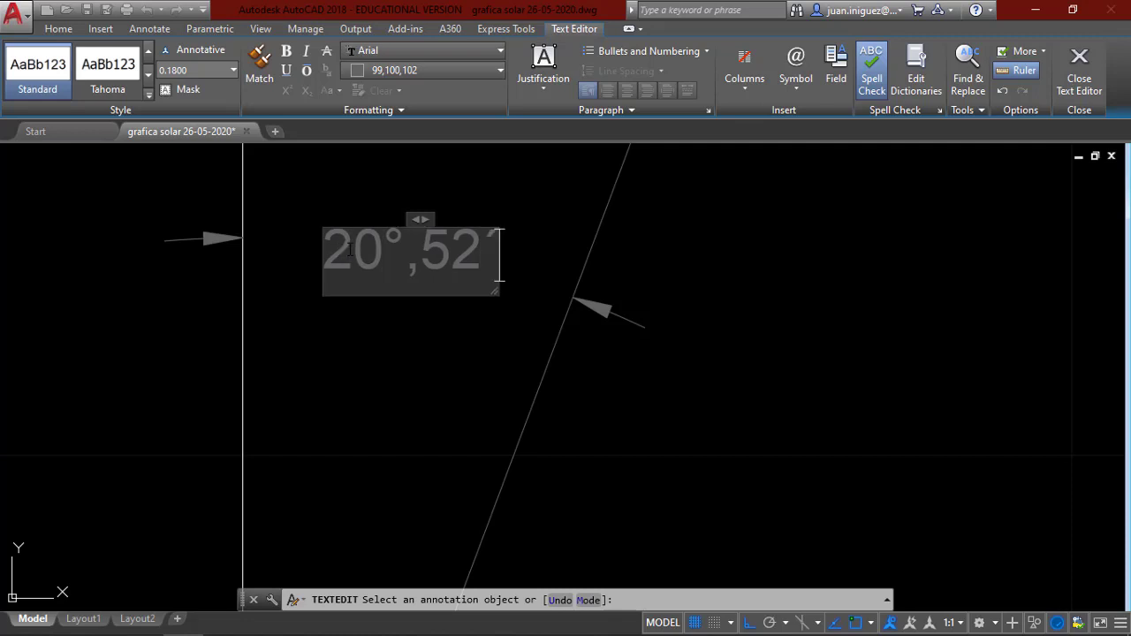
left_click(375, 379)
scroll(518, 289, "down", 10)
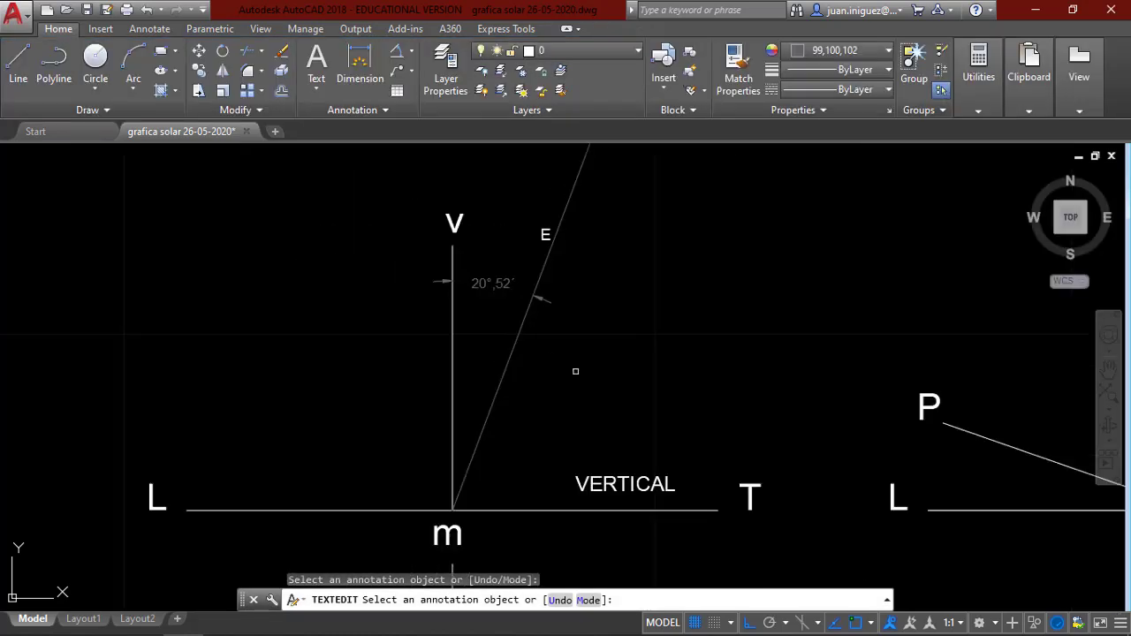
key("Escape")
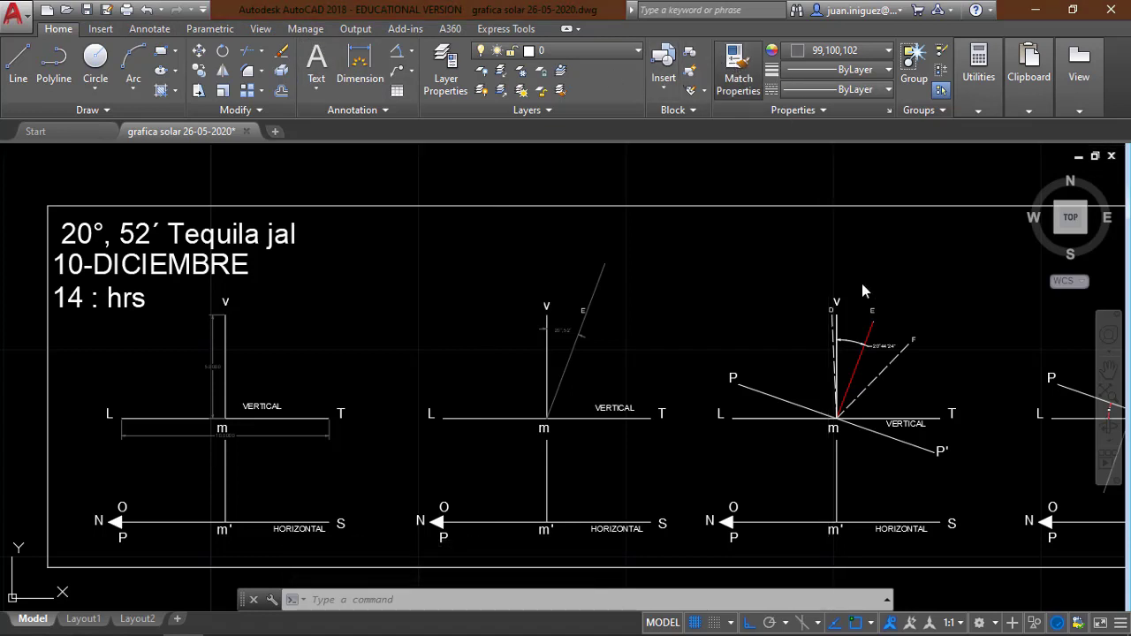
- Match the second stage's new E line to the properties of the red E line in the third stage
left_click(738, 71)
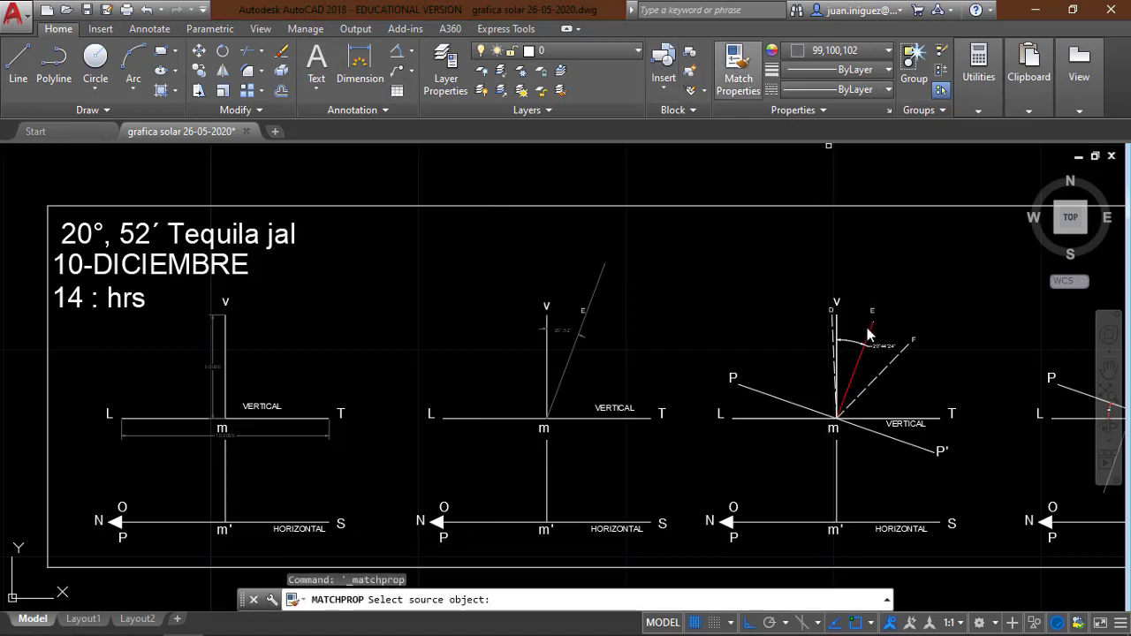
left_click(868, 332)
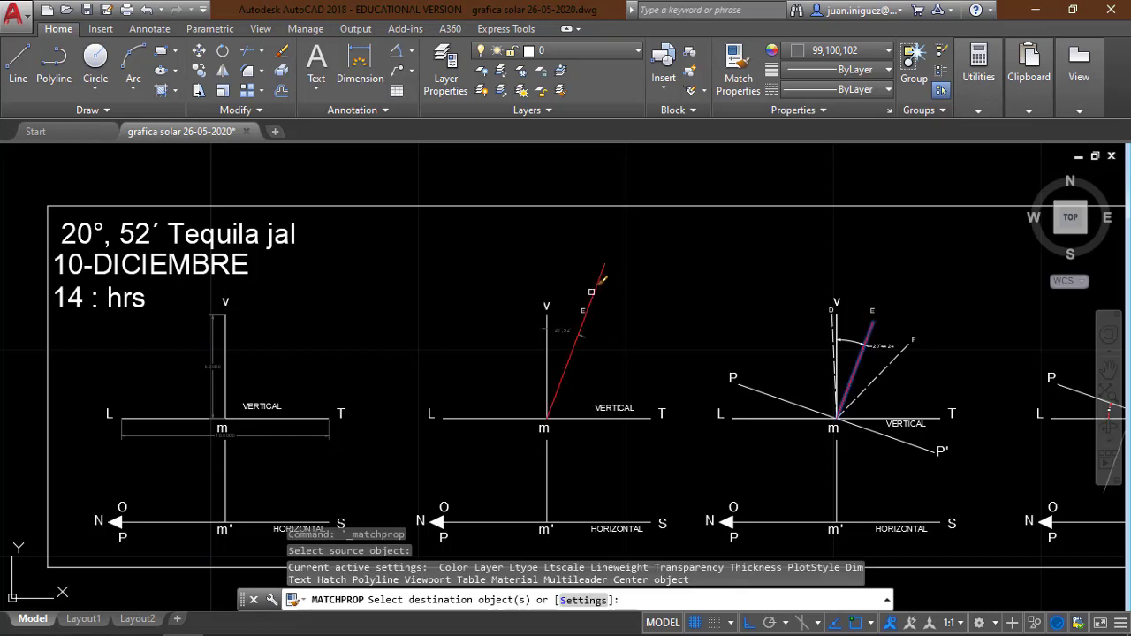
key("Escape")
- Examine the V–E angle dimension in the third stage and compare it with the latitude in the Tequila heading
scroll(876, 325, "up", 6)
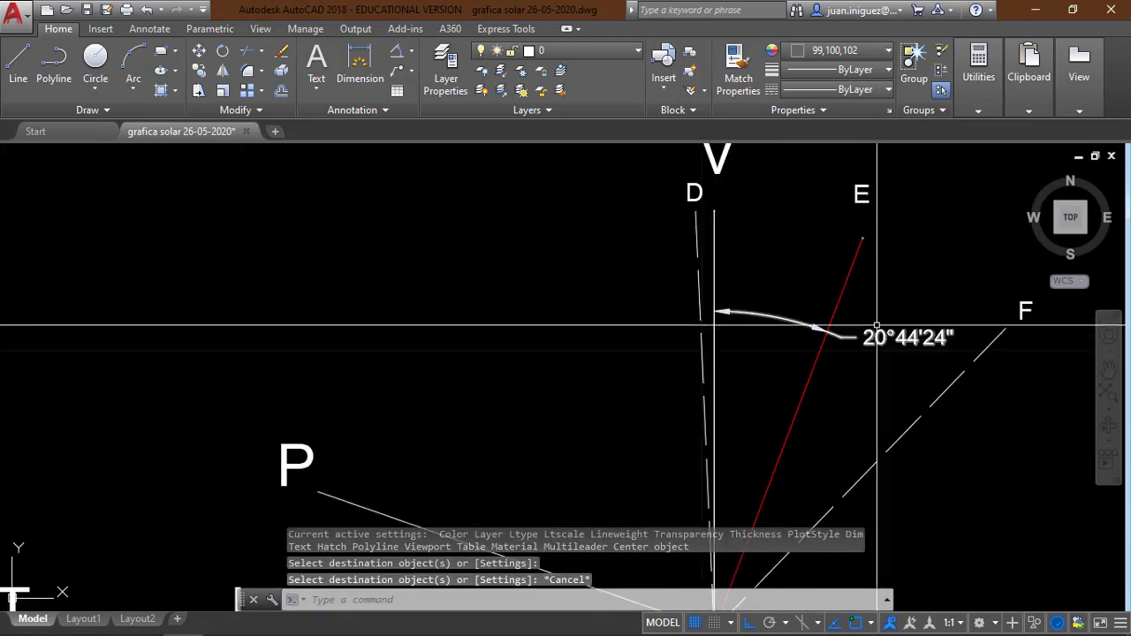
scroll(877, 325, "down", 3)
scroll(841, 327, "up", 2)
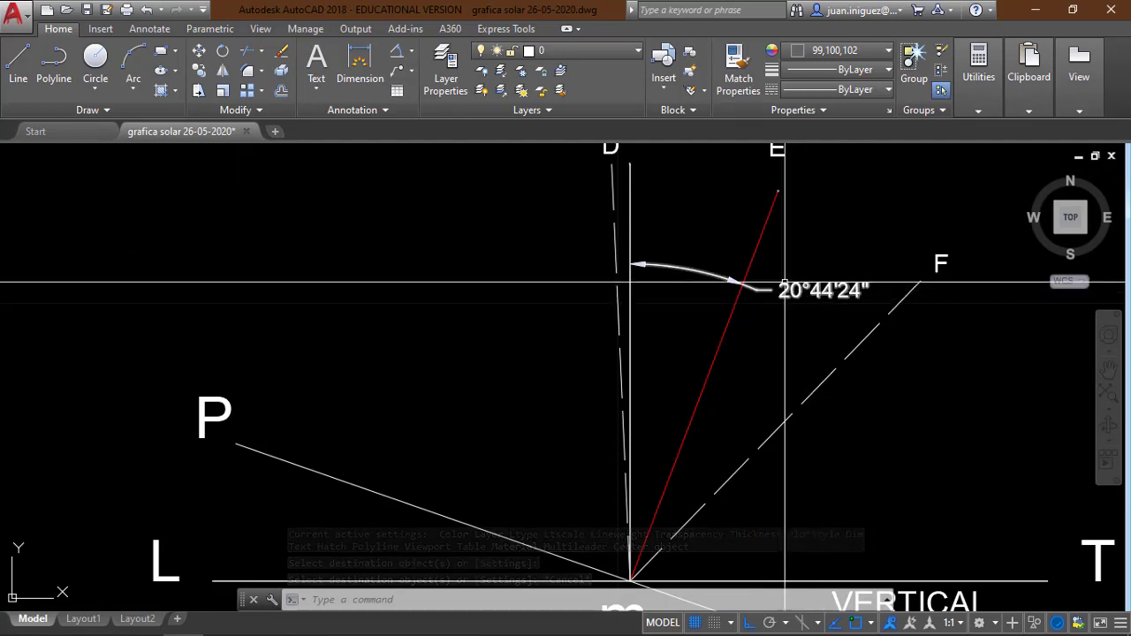
scroll(784, 284, "down", 10)
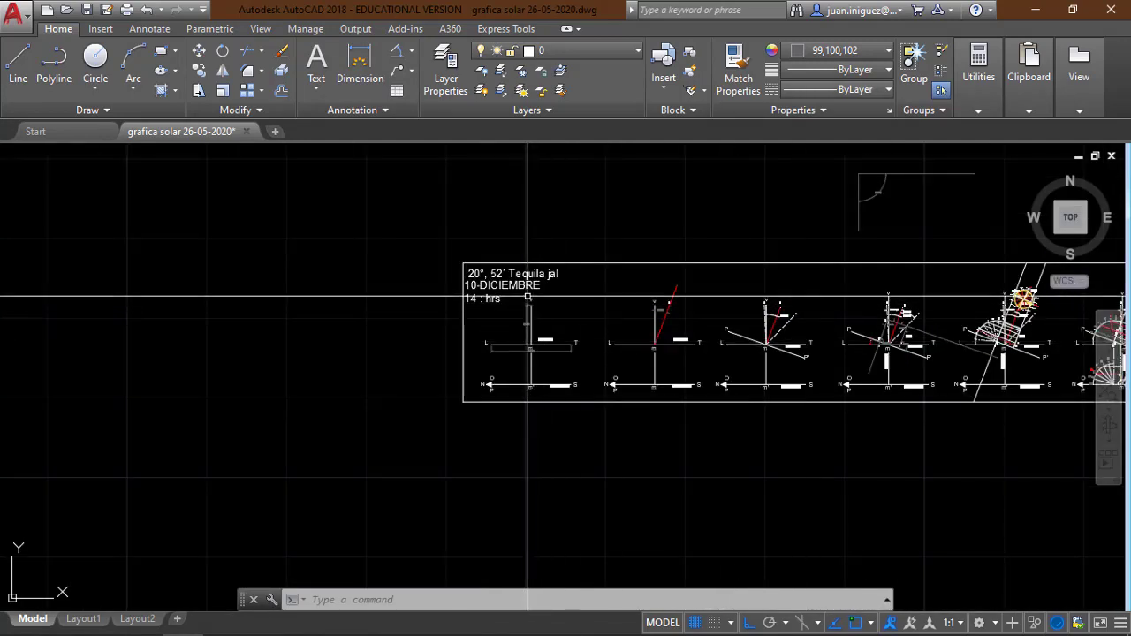
scroll(527, 297, "up", 4)
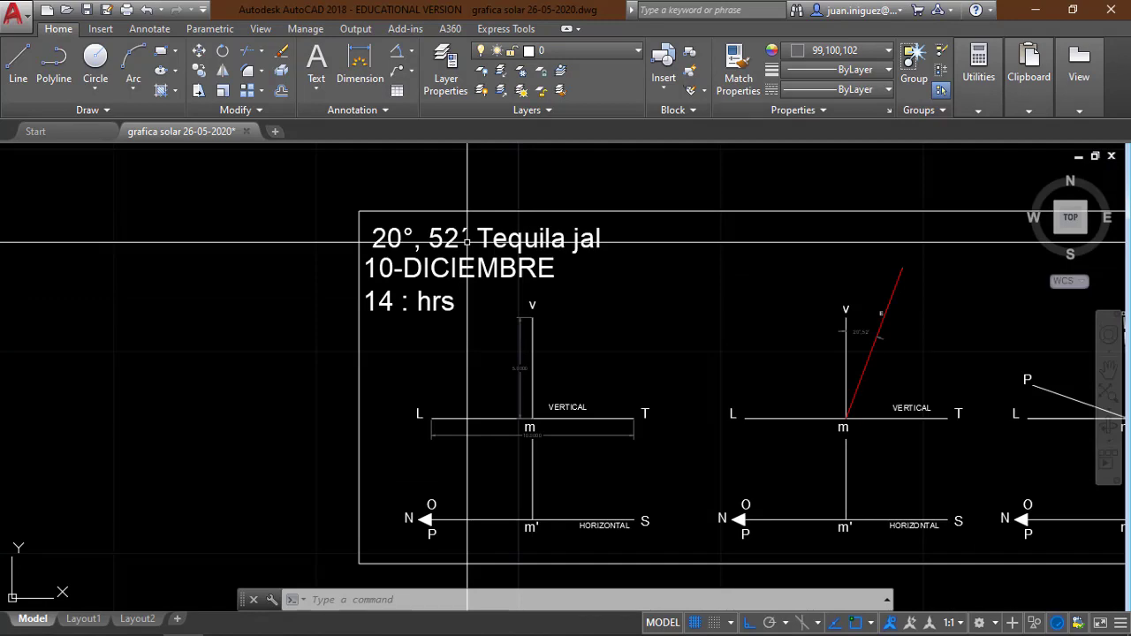
scroll(411, 306, "down", 5)
scroll(395, 305, "up", 2)
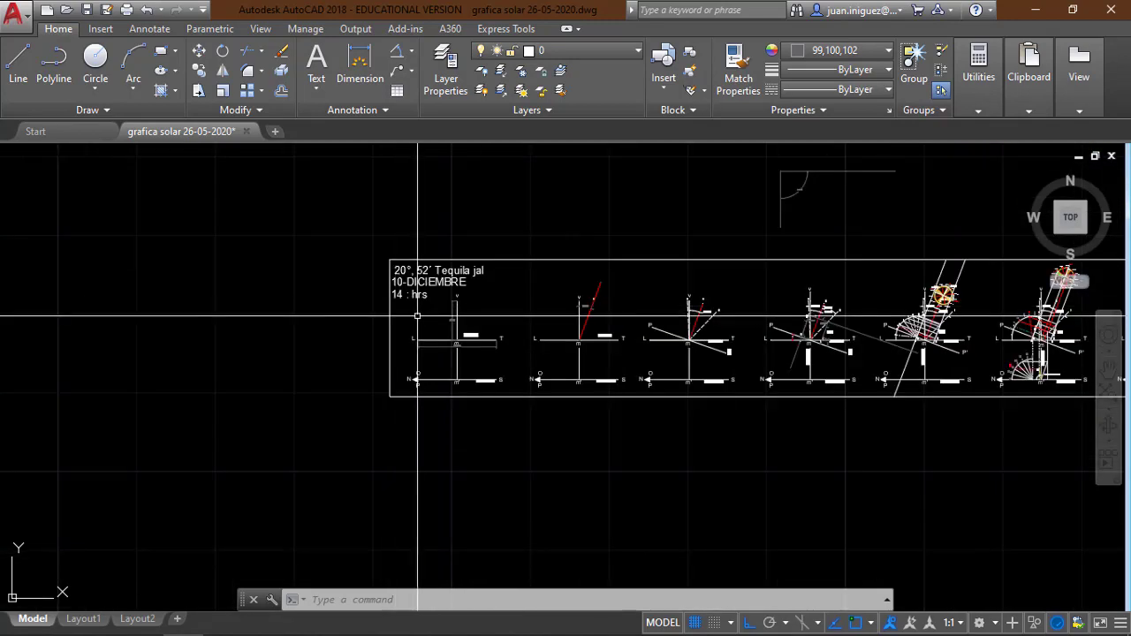
- Undo all edits made in this session, including the redrawn E line, its dimension and the heading change
scroll(455, 319, "up", 8)
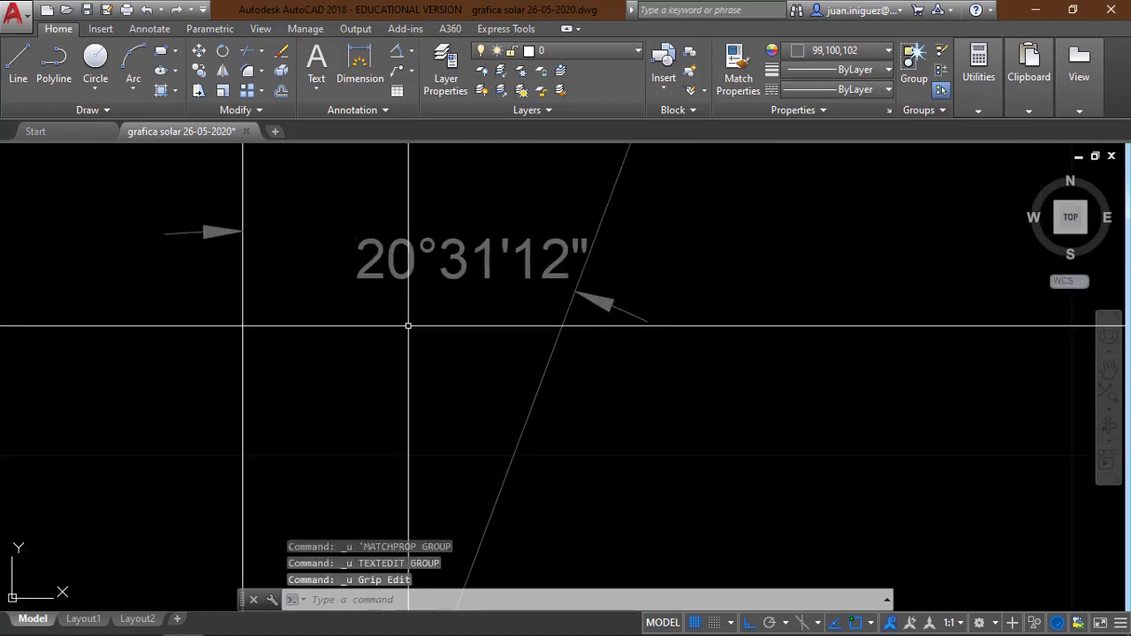
scroll(428, 323, "down", 4)
key("ctrl+z")
key("ctrl+z")
key("ctrl+z")
key("ctrl+z")
key("ctrl+z")
key("ctrl+z")
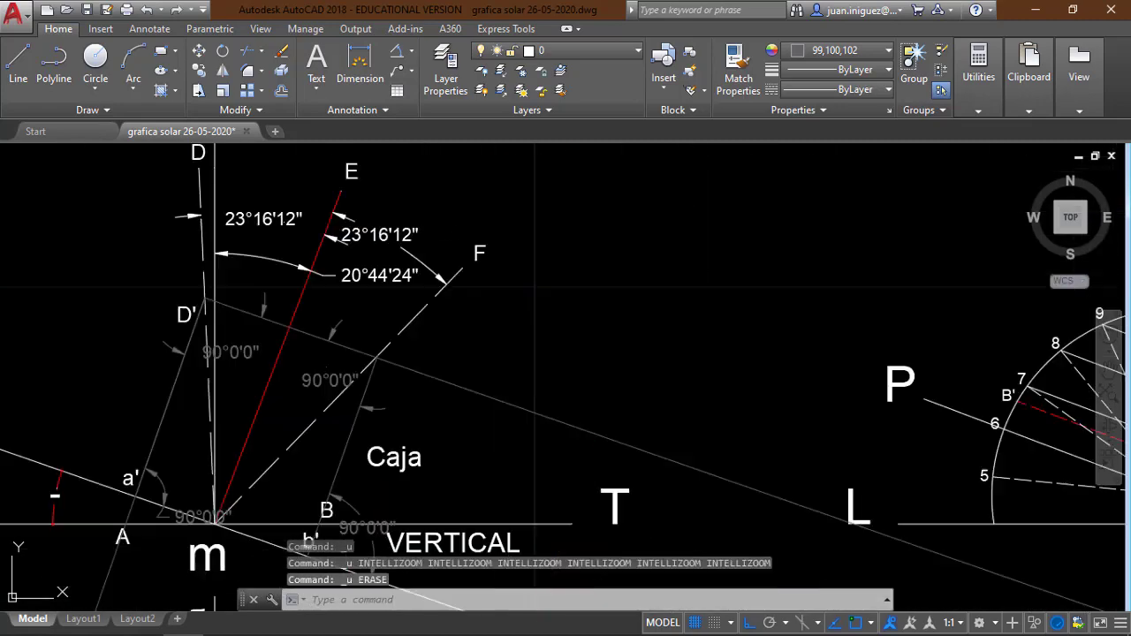
key("ctrl+z")
key("ctrl+z")
key("ctrl+z")
key("ctrl+z")
key("ctrl+z")
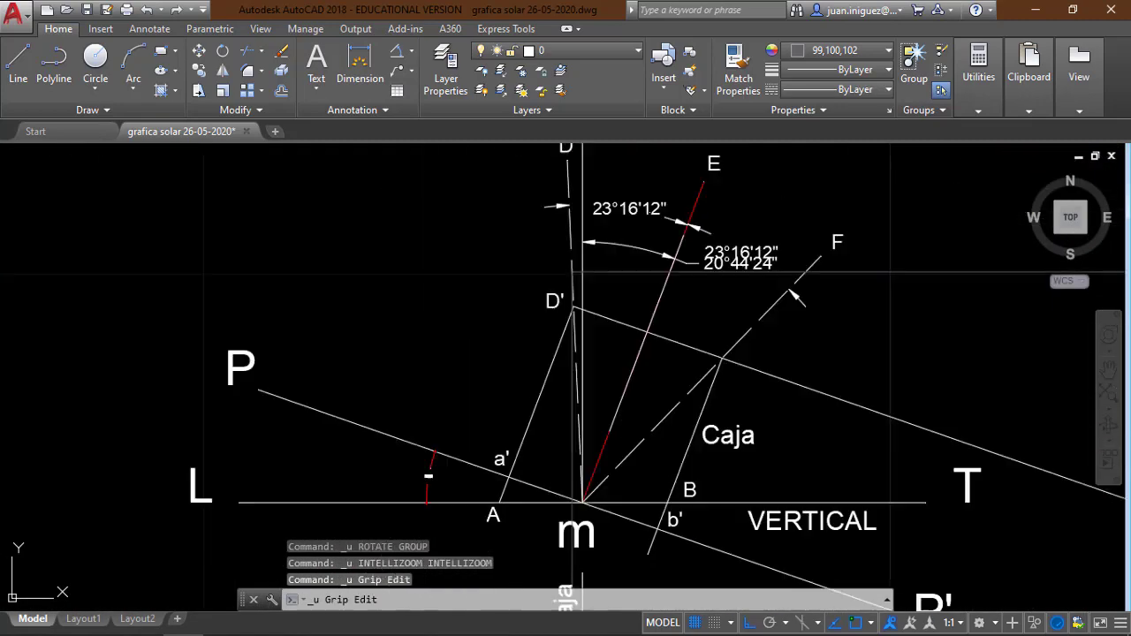
key("ctrl+z")
key("ctrl+z")
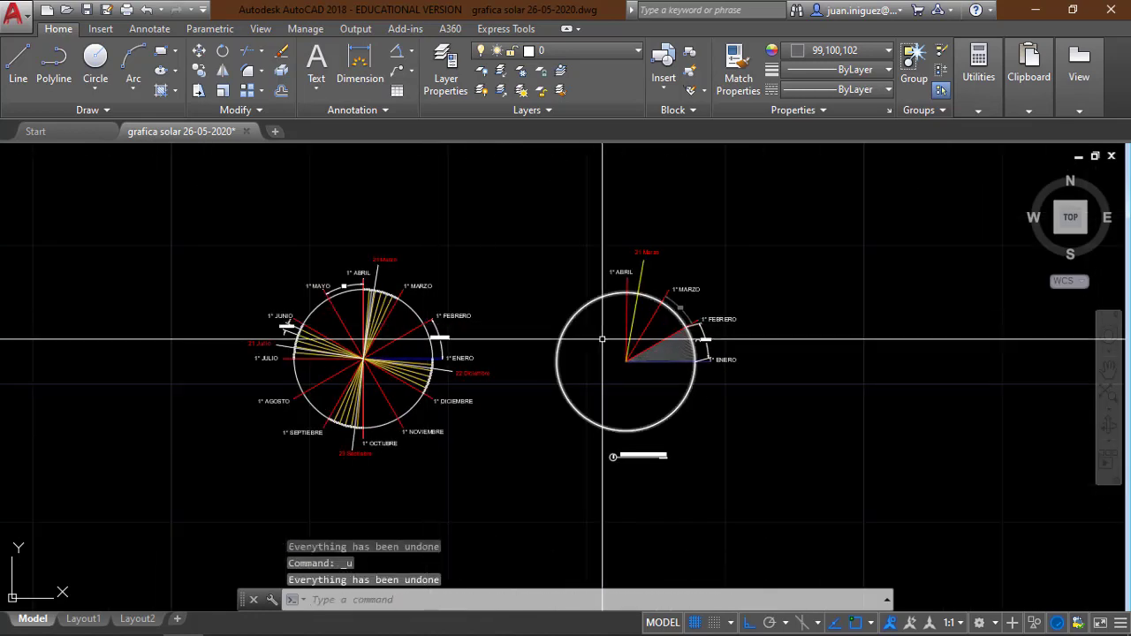
- Review the heading and the E, D and F line angles across the construction stages, focusing on the Caja stages
scroll(578, 309, "up", 4)
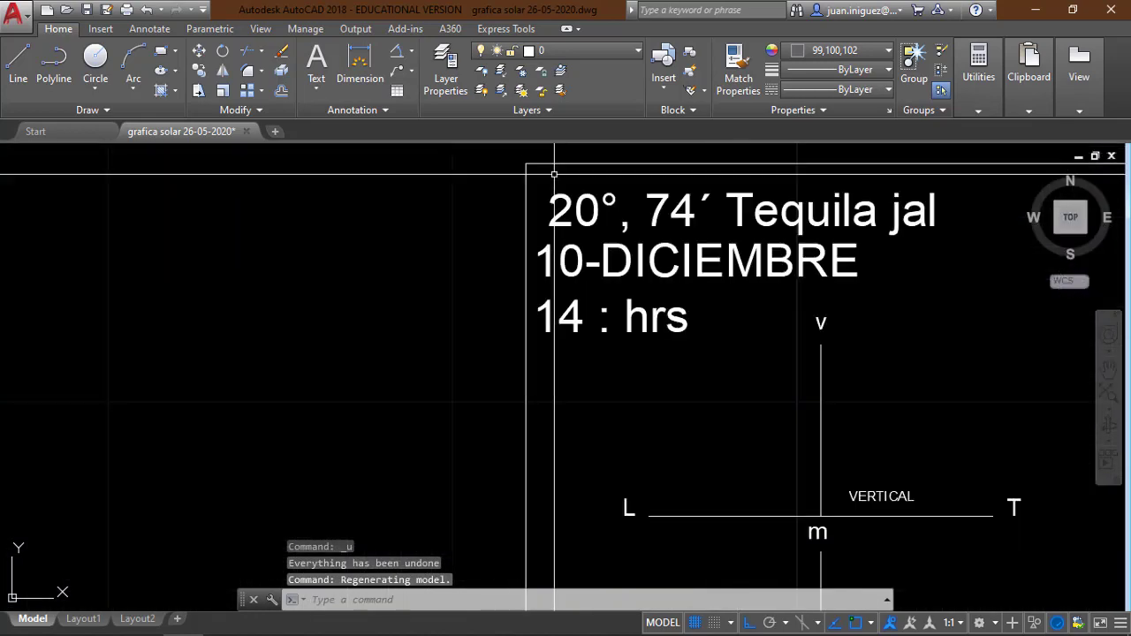
scroll(530, 274, "down", 4)
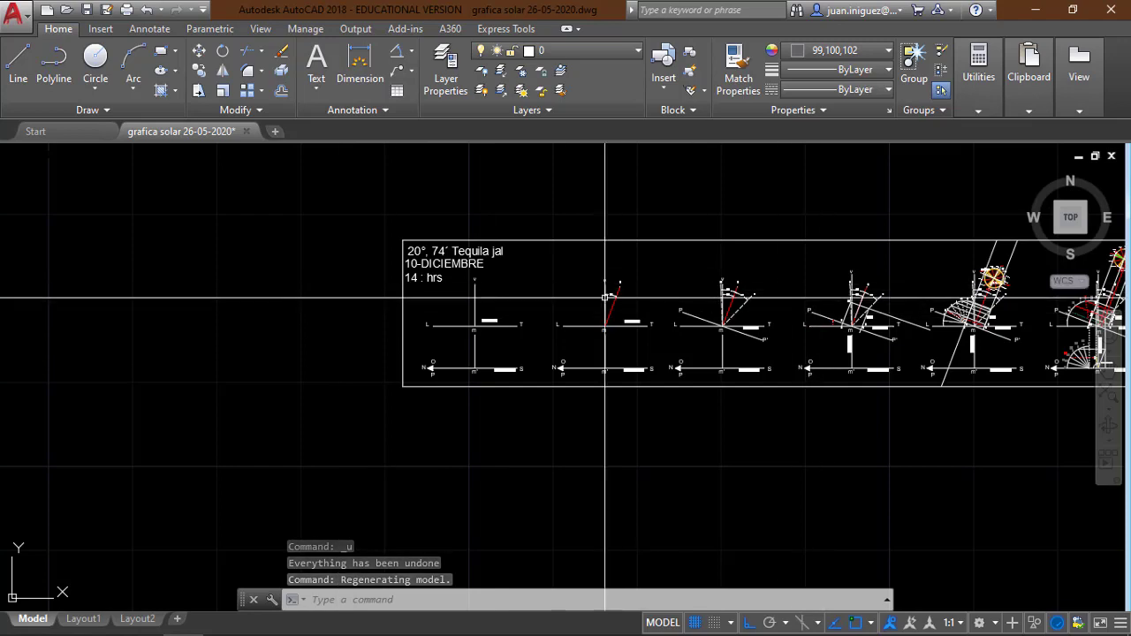
scroll(605, 298, "up", 4)
scroll(524, 336, "down", 5)
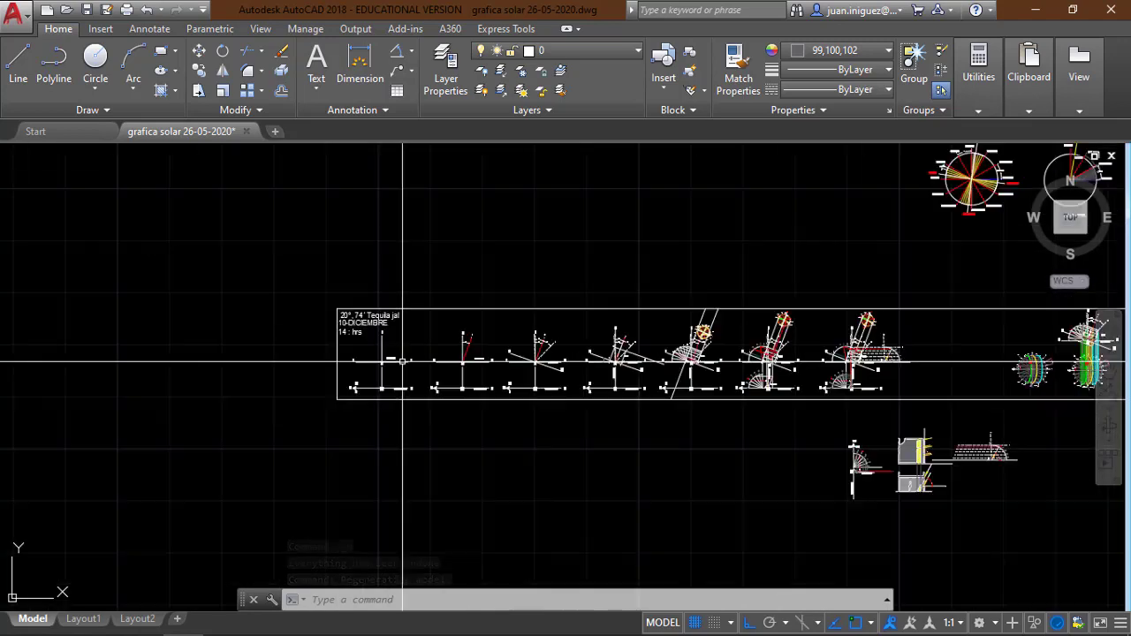
scroll(464, 253, "up", 10)
scroll(464, 253, "up", 2)
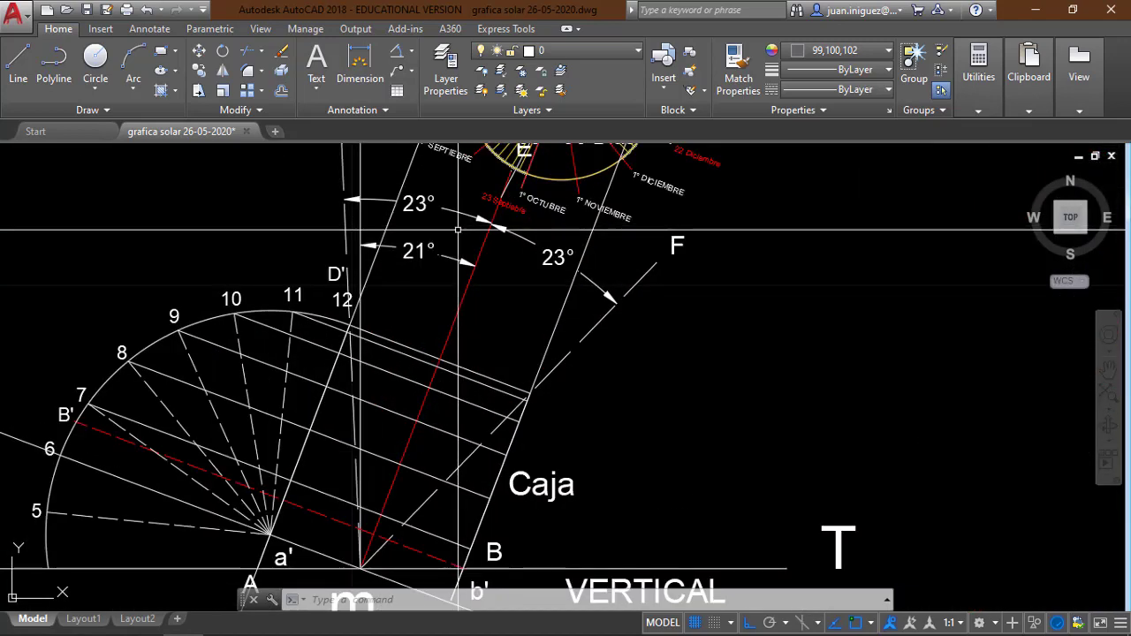
scroll(638, 311, "down", 8)
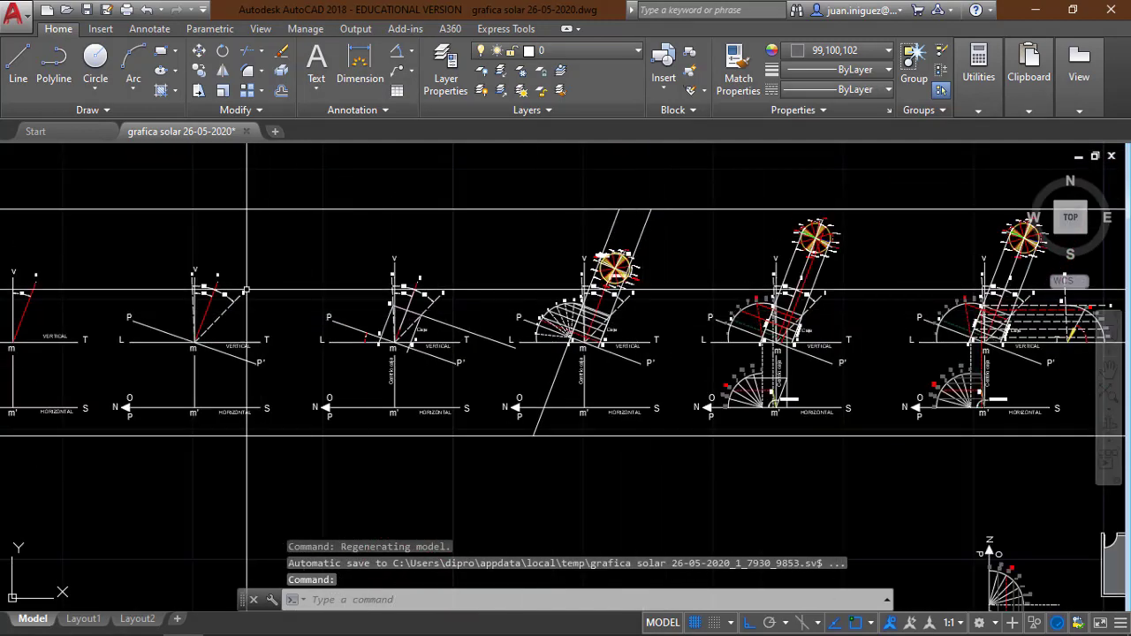
scroll(177, 290, "up", 4)
scroll(345, 290, "down", 6)
scroll(159, 289, "up", 2)
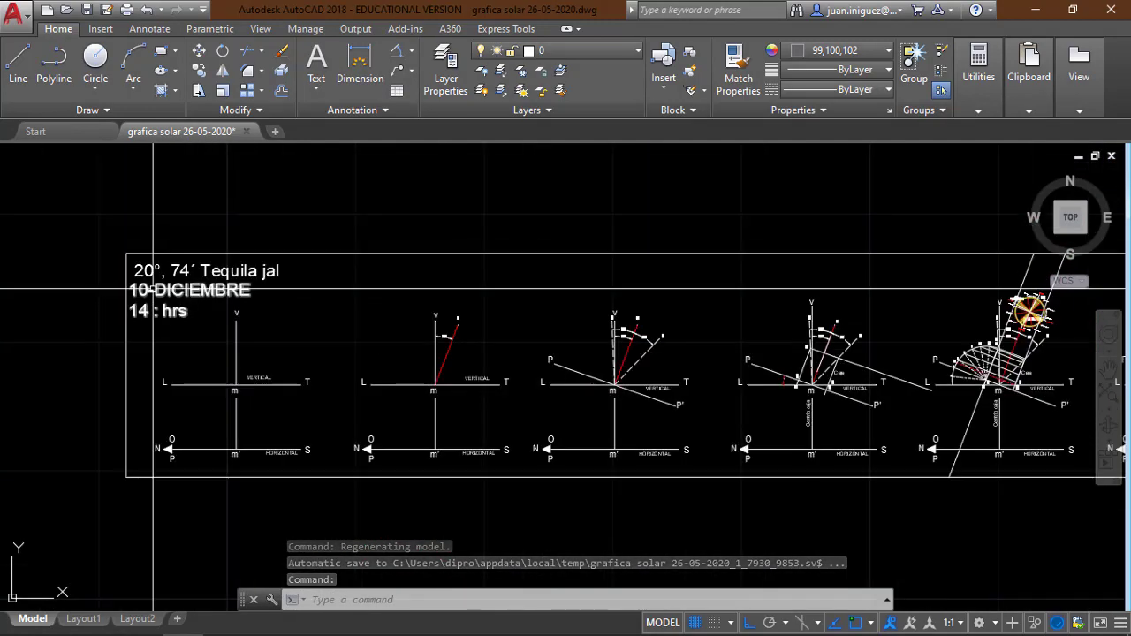
scroll(459, 345, "up", 2)
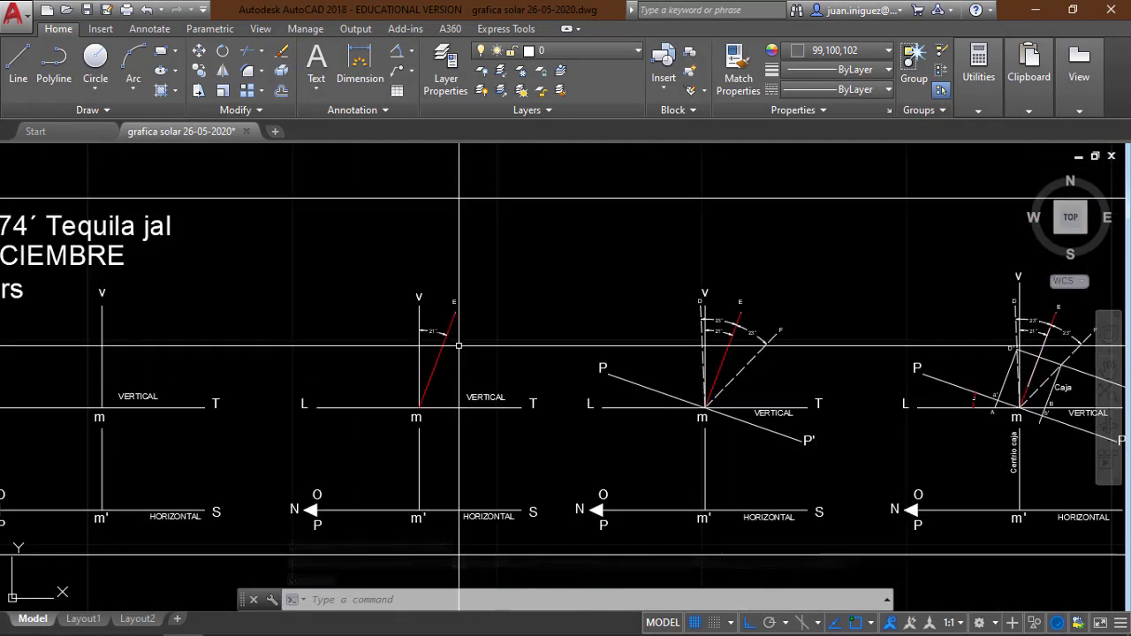
scroll(756, 344, "up", 2)
scroll(450, 353, "down", 4)
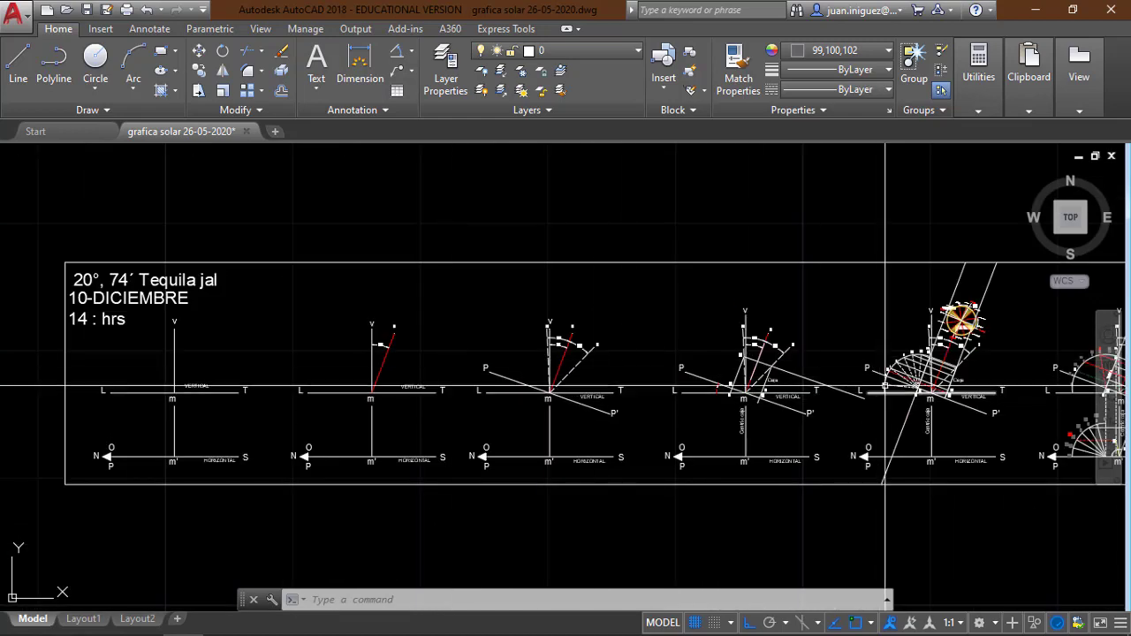
scroll(691, 354, "up", 4)
scroll(586, 324, "up", 3)
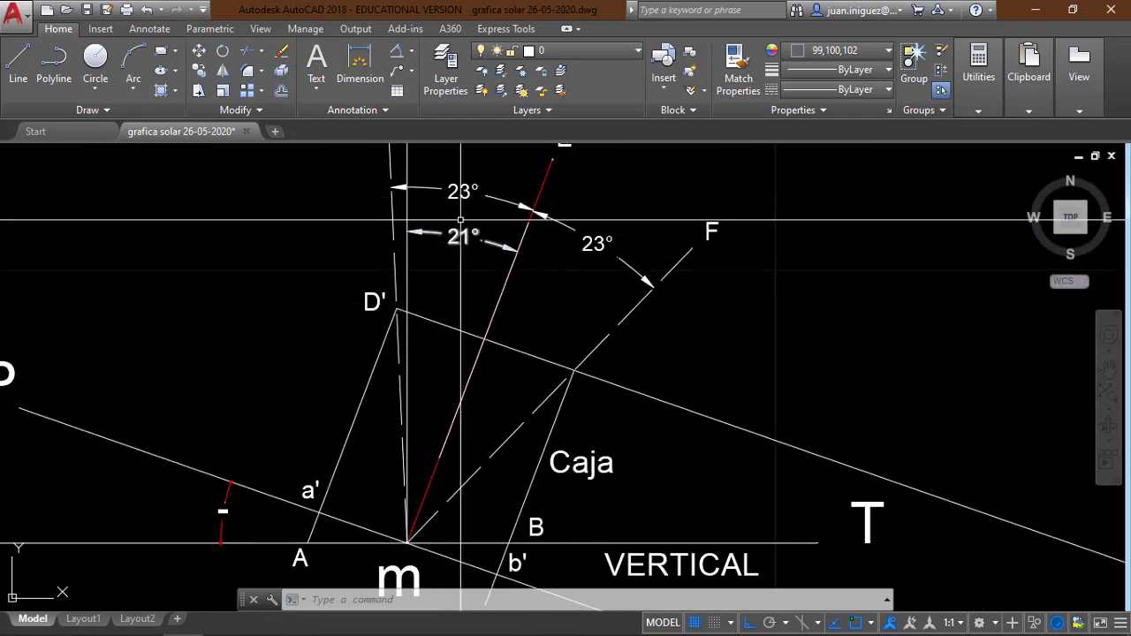
scroll(491, 314, "down", 9)
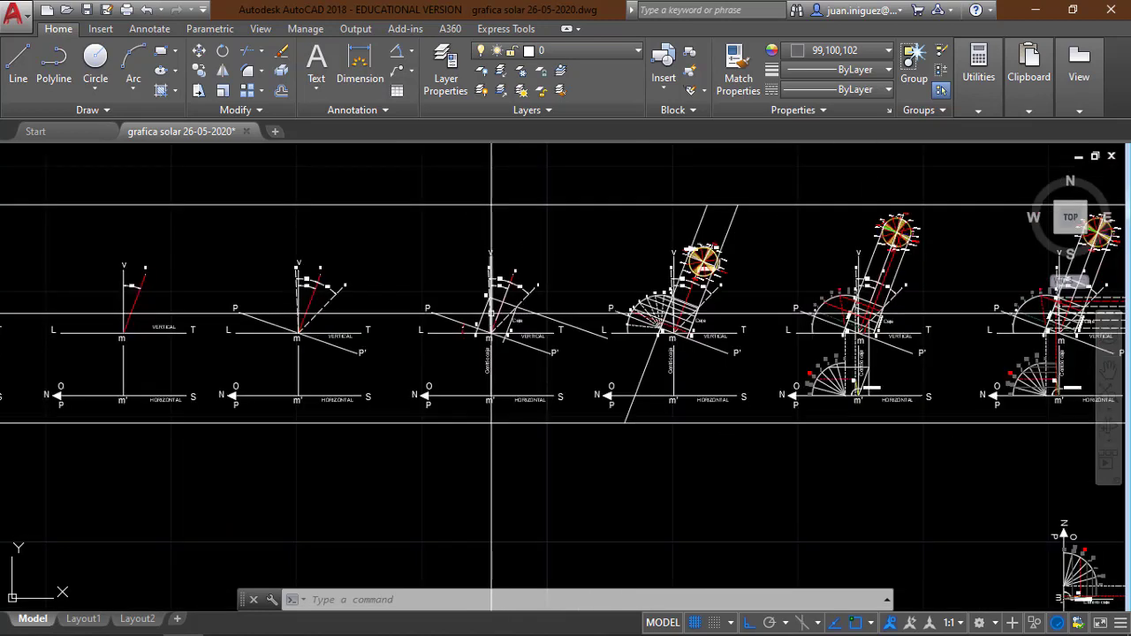
scroll(548, 314, "up", 4)
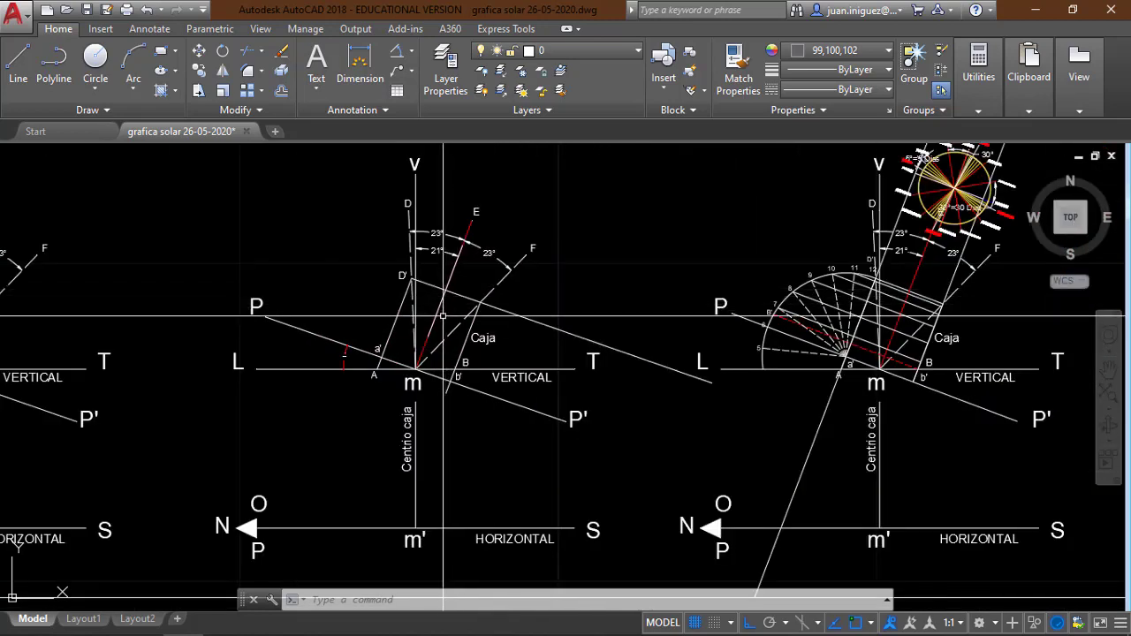